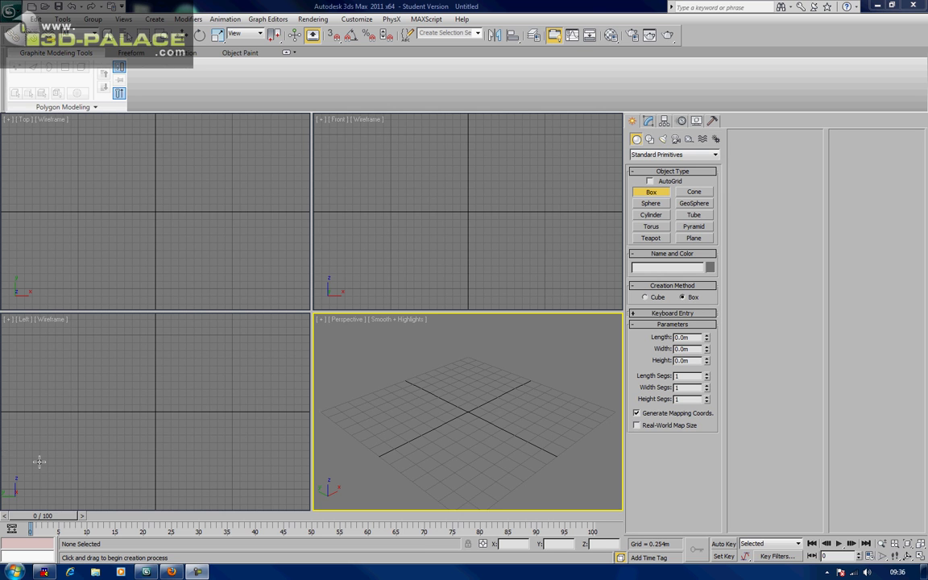
# Step: Leave box creation and enlarge the Perspective viewport to fill the whole view area
pyautogui.rightClick(347, 385)
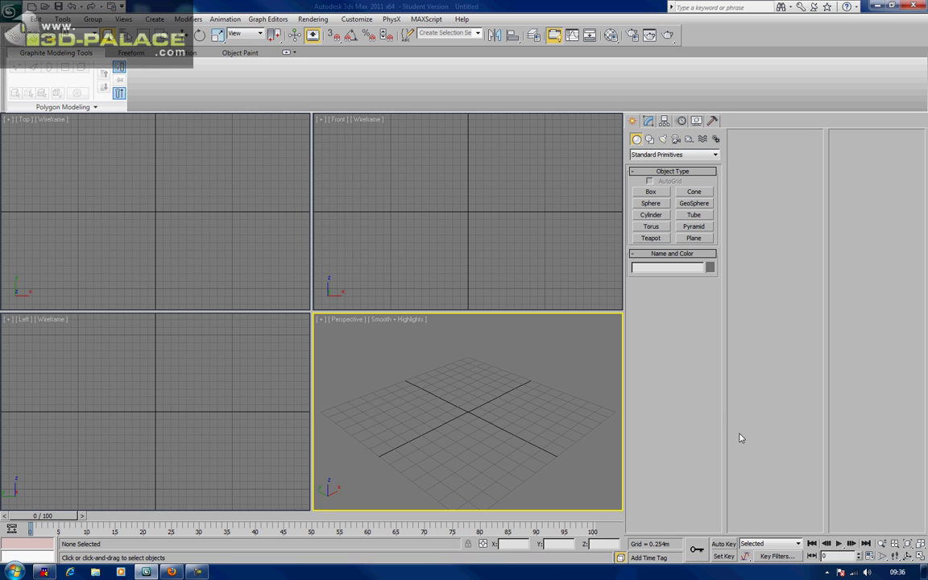
pyautogui.keyDown('alt'); pyautogui.moveTo(474, 408); pyautogui.dragTo(461, 403, button='middle'); pyautogui.keyUp('alt')
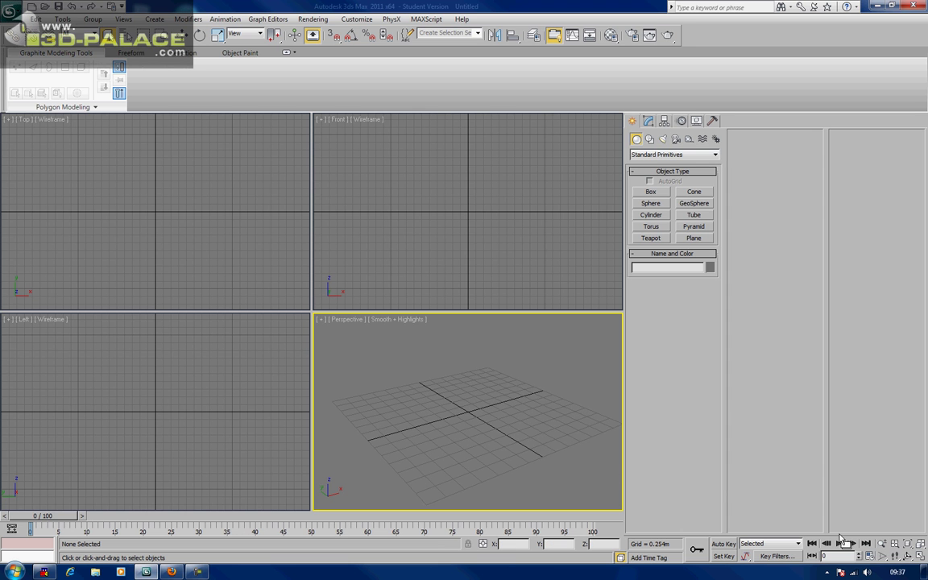
pyautogui.click(920, 556)
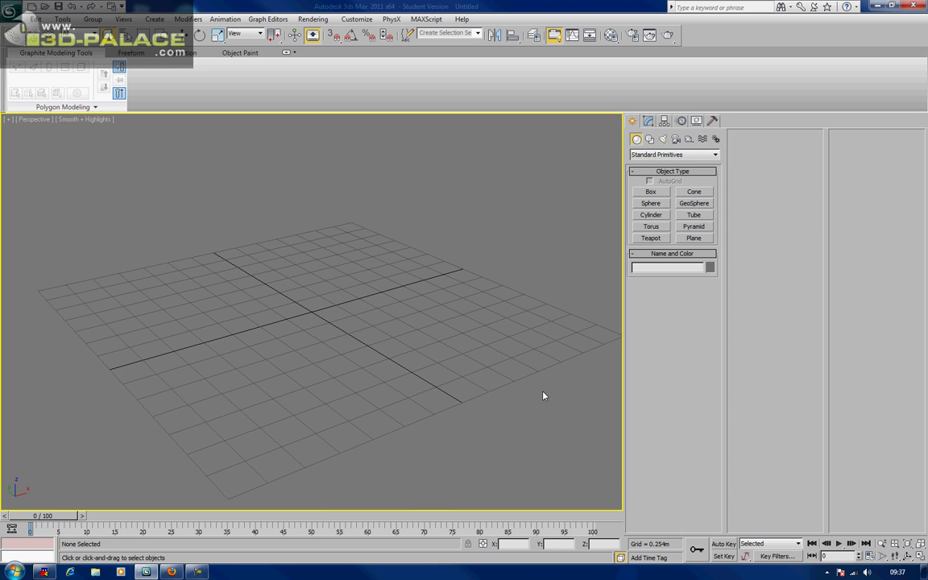
pyautogui.moveTo(358, 373); pyautogui.dragTo(309, 395, button='middle')
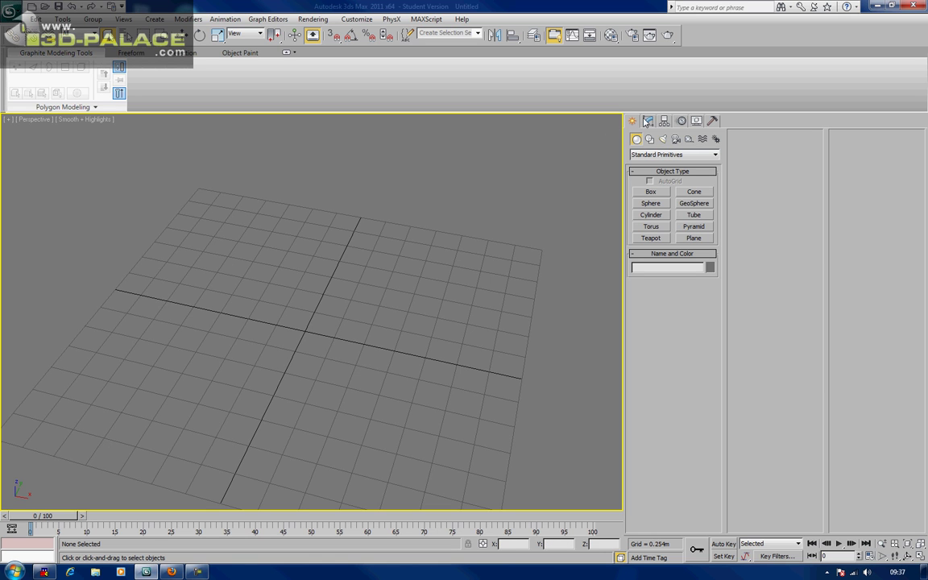
# Step: Create a box about 0.794 m long, 0.44 m wide and 0.421 m high on the grid's positive-X side
pyautogui.click(651, 191)
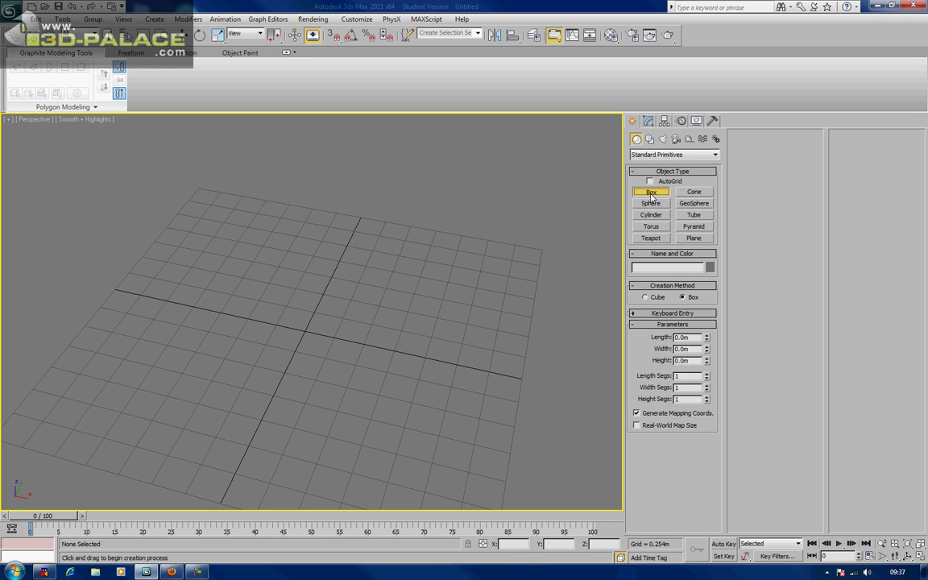
pyautogui.moveTo(445, 325); pyautogui.dragTo(466, 380)
pyautogui.click(473, 333)
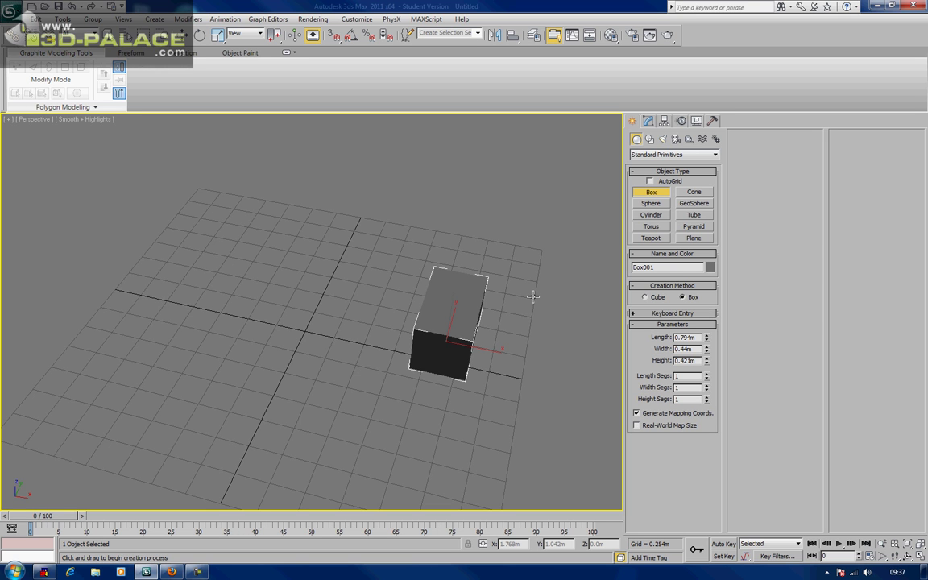
# Step: Display edged faces and move the box toward the grid centre, to about X 0.624 m, Y -0.11 m
pyautogui.keyDown('alt'); pyautogui.moveTo(416, 357); pyautogui.dragTo(348, 359, button='middle'); pyautogui.keyUp('alt')
pyautogui.press('F4')
pyautogui.rightClick(348, 351)
pyautogui.press('w')
pyautogui.keyDown('alt'); pyautogui.moveTo(416, 325); pyautogui.dragTo(418, 335, button='middle'); pyautogui.keyUp('alt')
pyautogui.moveTo(418, 331); pyautogui.dragTo(347, 349)
# Step: Convert the box to an Editable Poly
pyautogui.keyDown('alt'); pyautogui.moveTo(348, 352); pyautogui.dragTo(287, 299, button='middle'); pyautogui.keyUp('alt')
pyautogui.keyDown('alt'); pyautogui.moveTo(258, 337); pyautogui.dragTo(408, 358, button='middle'); pyautogui.keyUp('alt')
pyautogui.scroll(2, 379, 313)
pyautogui.moveTo(380, 313); pyautogui.dragTo(352, 334, button='middle')
pyautogui.rightClick(352, 334)
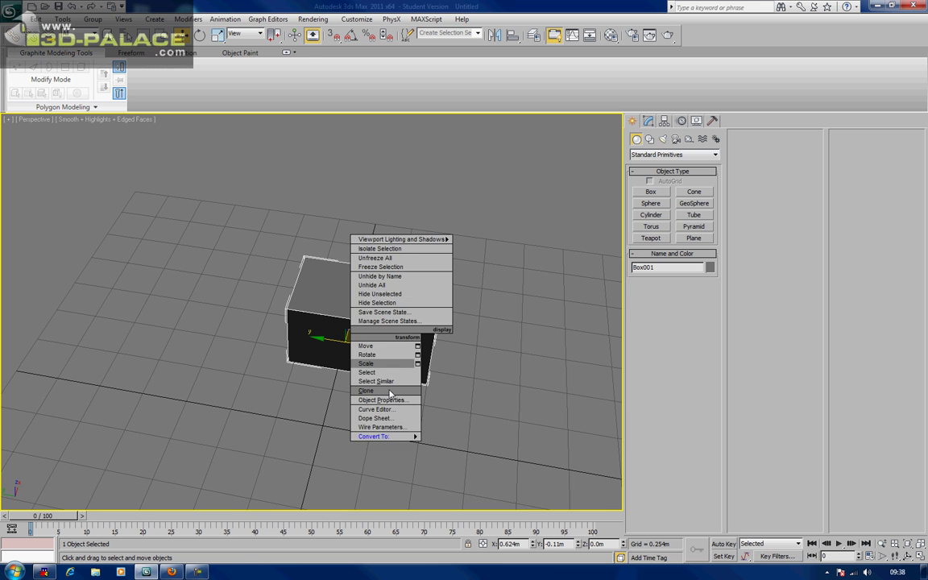
pyautogui.moveTo(377, 436)
pyautogui.click(455, 447)
pyautogui.keyDown('alt'); pyautogui.moveTo(461, 349); pyautogui.dragTo(285, 357, button='middle'); pyautogui.keyUp('alt')
# Step: Insert two closely spaced SwiftLoop edge loops across the box, near the middle of its length
pyautogui.press('2')
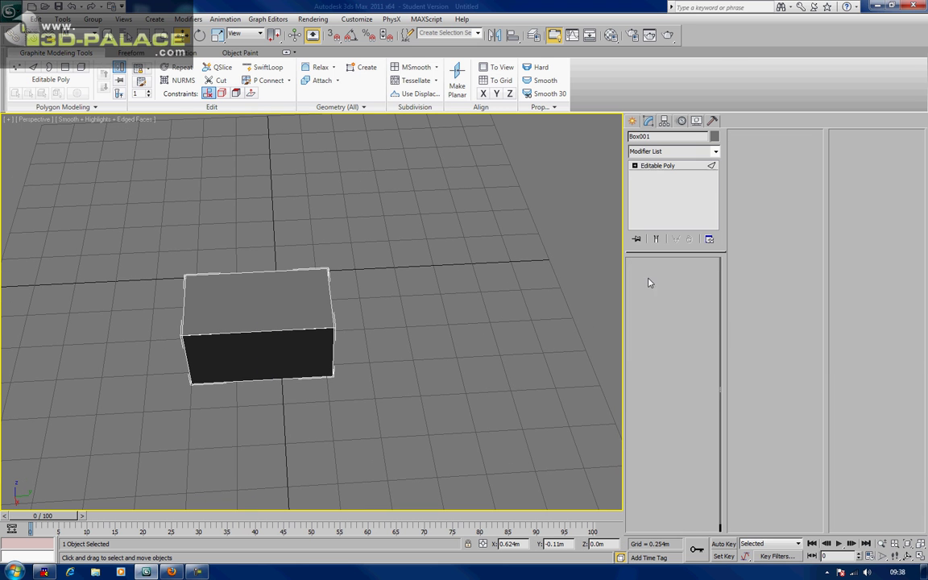
pyautogui.keyDown('alt'); pyautogui.moveTo(373, 227); pyautogui.dragTo(427, 218, button='middle'); pyautogui.keyUp('alt')
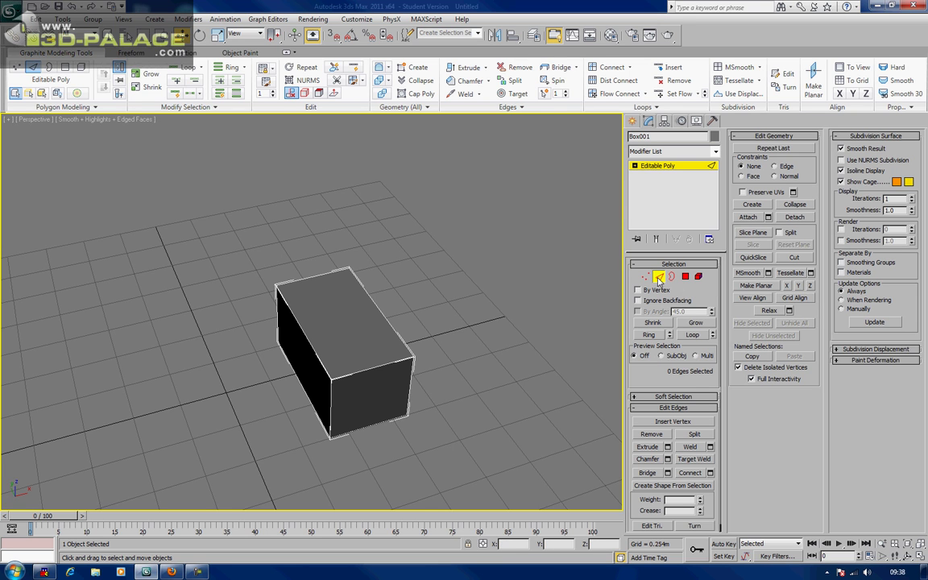
pyautogui.press('2')
pyautogui.click(260, 68)
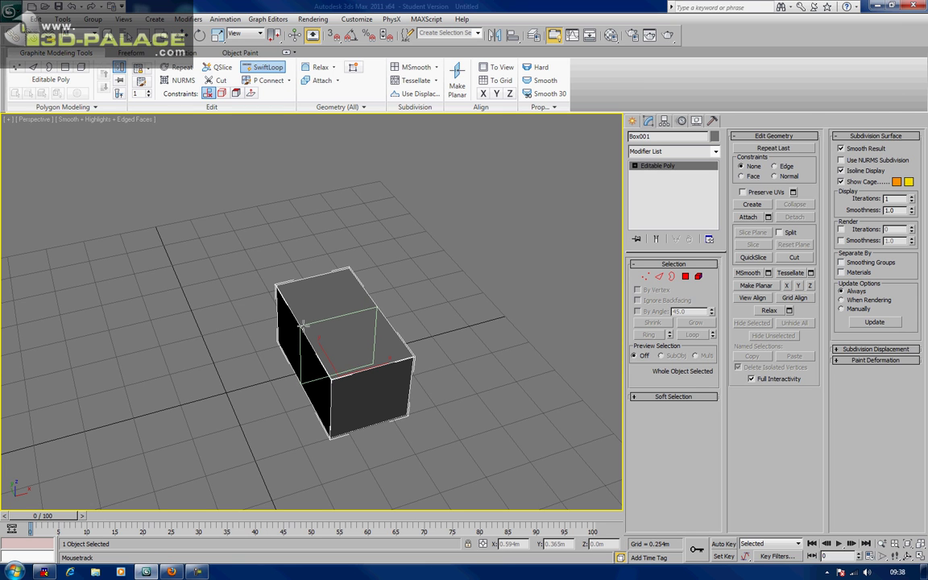
pyautogui.click(303, 322)
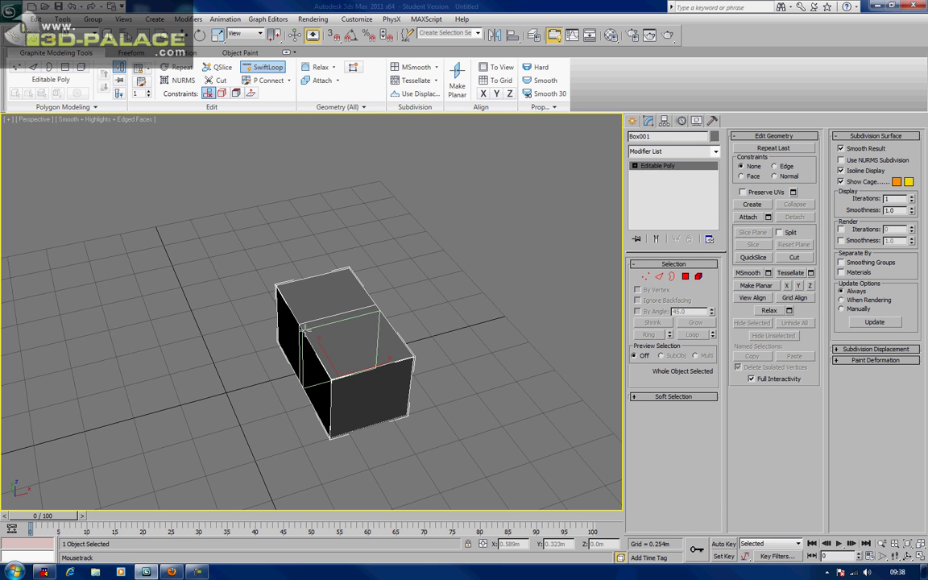
pyautogui.rightClick(306, 334)
pyautogui.keyDown('alt'); pyautogui.moveTo(271, 354); pyautogui.dragTo(336, 359, button='middle'); pyautogui.keyUp('alt')
pyautogui.scroll(3, 303, 314)
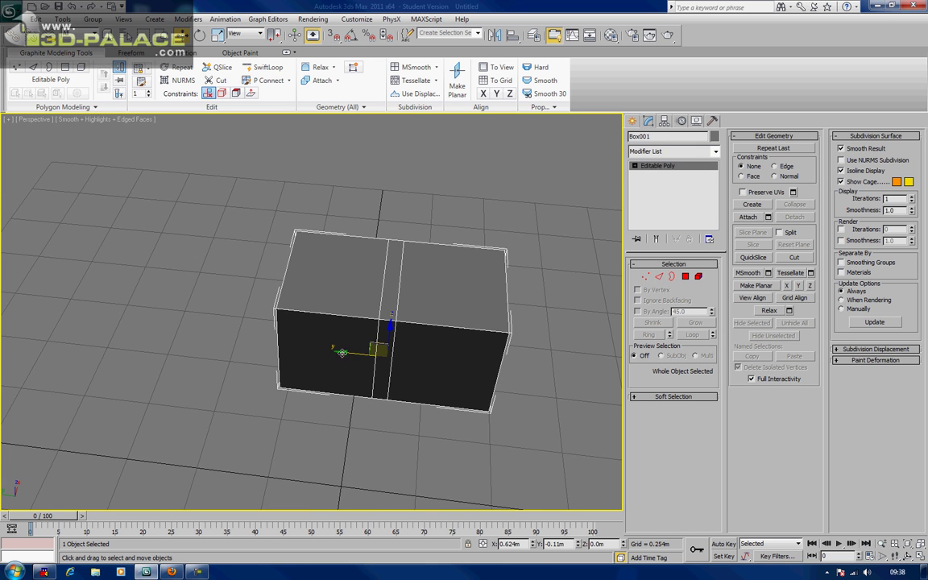
# Step: Select the narrow band of polygons between the two edge loops and delete it, splitting the box into two blocks
pyautogui.press('2')
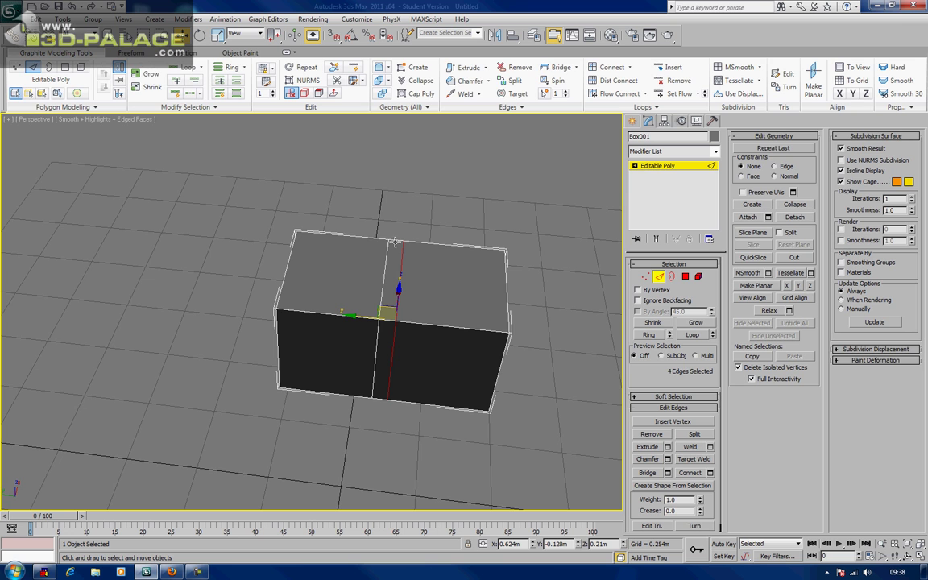
pyautogui.click(394, 240)
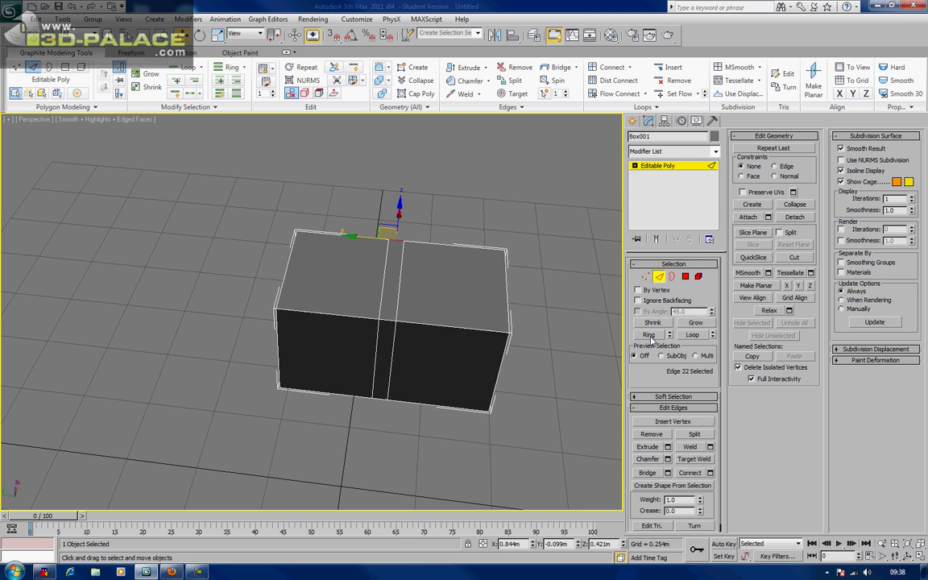
pyautogui.click(692, 335)
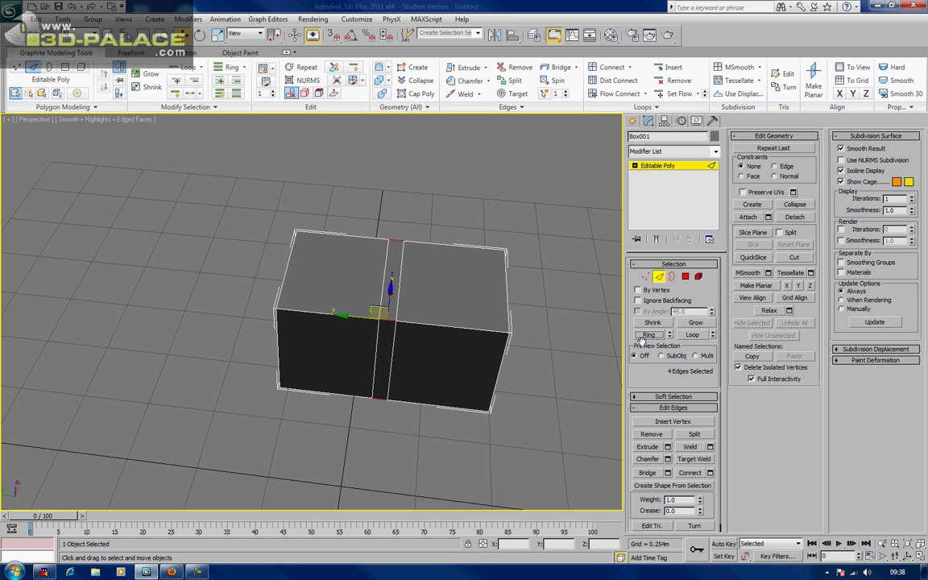
pyautogui.keyDown('ctrl'); pyautogui.click(686, 277); pyautogui.keyUp('ctrl')
pyautogui.press('Delete')
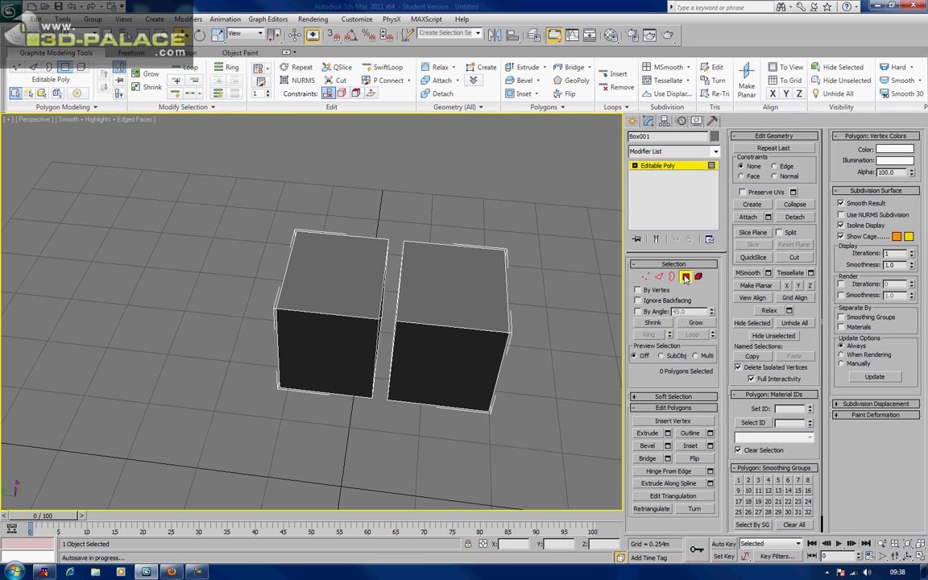
# Step: Cap the open borders of both blocks on either side of the gap
pyautogui.click(672, 276)
pyautogui.moveTo(350, 217); pyautogui.dragTo(474, 312)
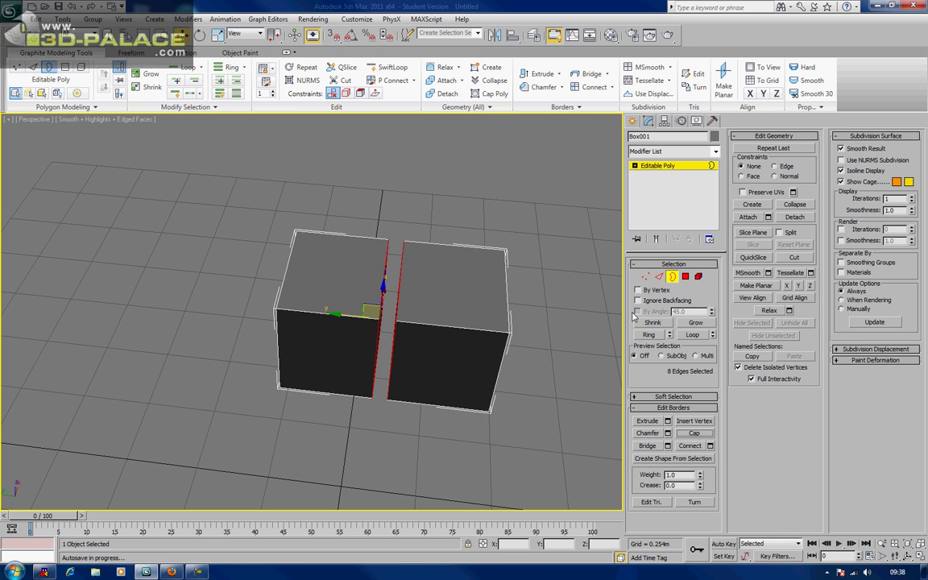
pyautogui.click(534, 269)
pyautogui.keyDown('alt'); pyautogui.moveTo(534, 269); pyautogui.dragTo(449, 302, button='middle'); pyautogui.keyUp('alt')
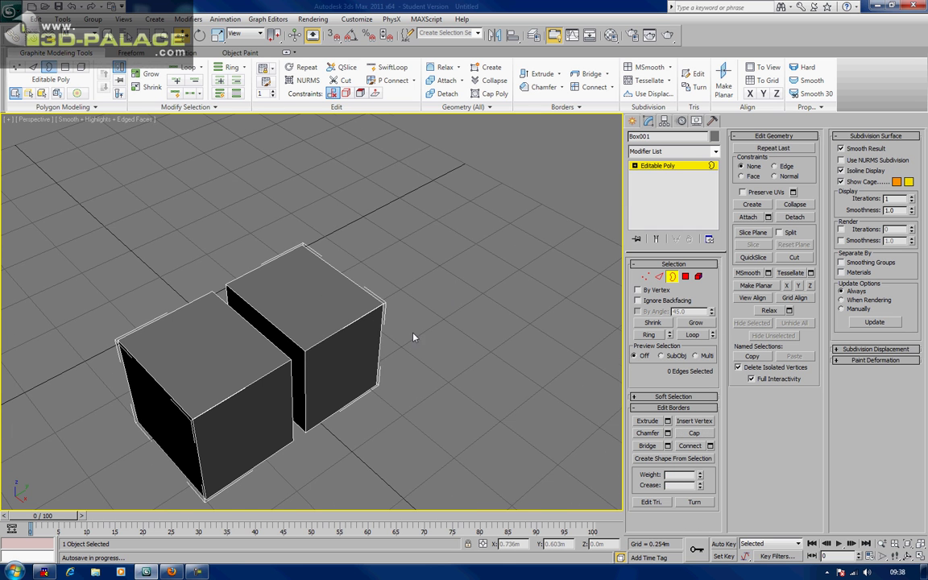
pyautogui.moveTo(413, 334); pyautogui.dragTo(437, 322, button='middle')
# Step: Select the top polygons of both blocks and lower them along Z to make the blocks shallower
pyautogui.click(688, 277)
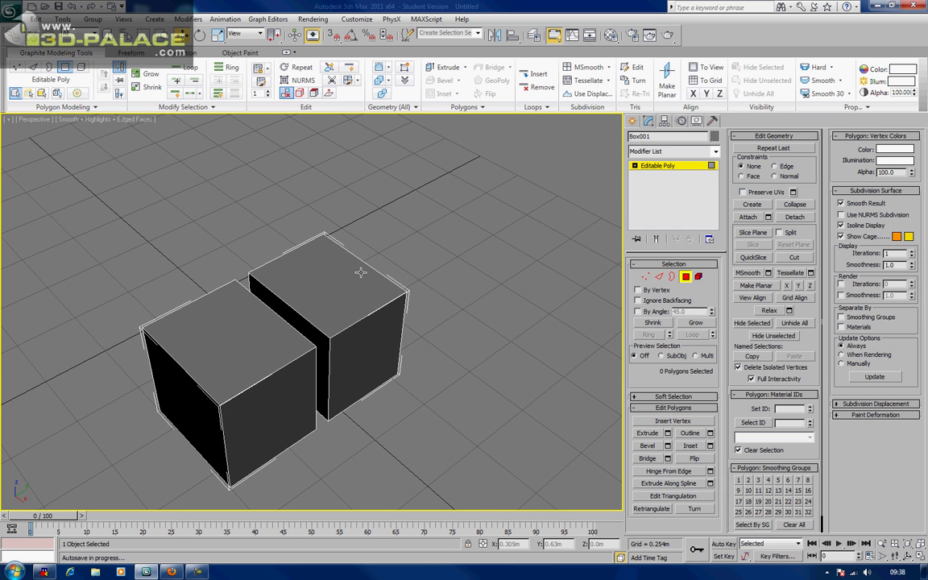
pyautogui.click(353, 270)
pyautogui.keyDown('ctrl'); pyautogui.click(232, 290); pyautogui.keyUp('ctrl')
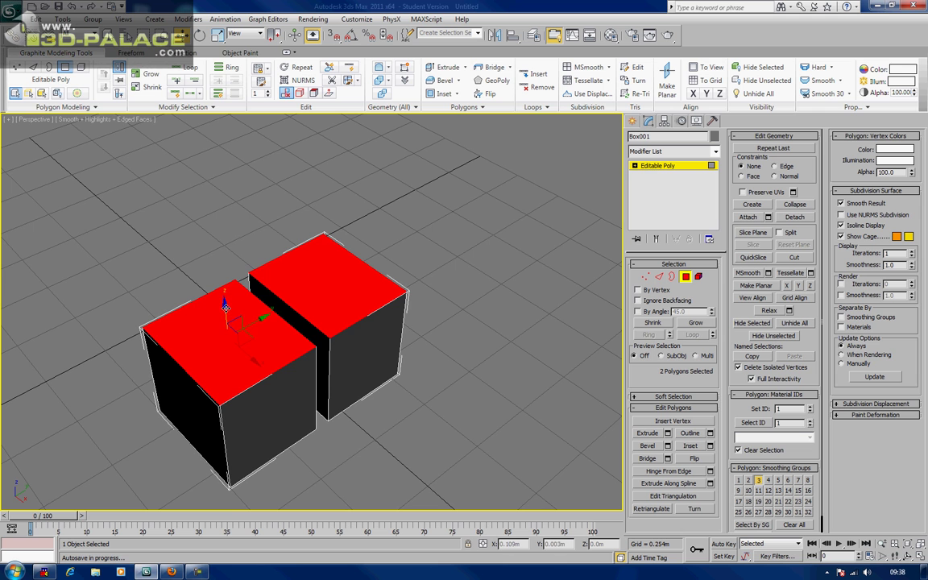
pyautogui.moveTo(226, 307); pyautogui.dragTo(229, 347)
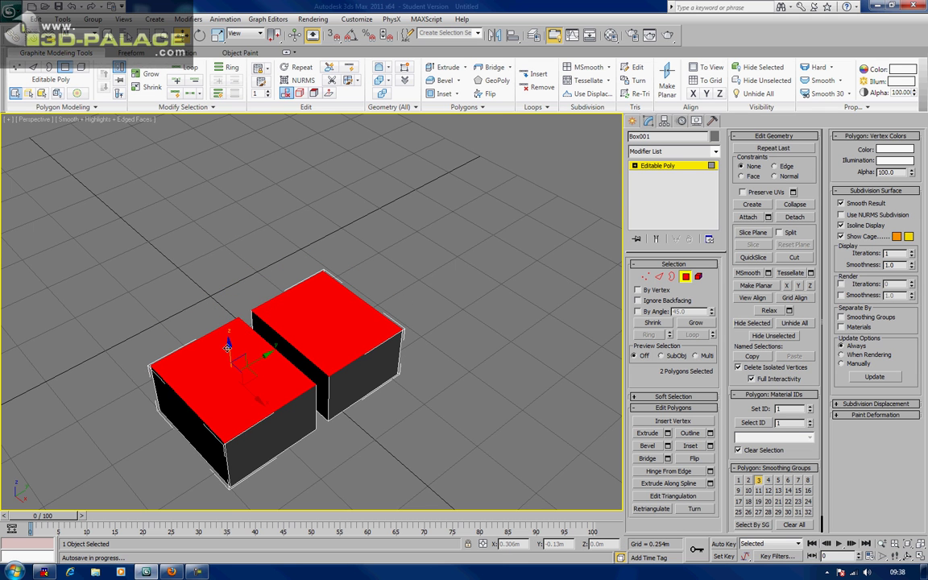
pyautogui.scroll(-2, 227, 348)
pyautogui.keyDown('alt'); pyautogui.moveTo(228, 351); pyautogui.dragTo(360, 345, button='middle'); pyautogui.keyUp('alt')
pyautogui.scroll(3, 398, 311)
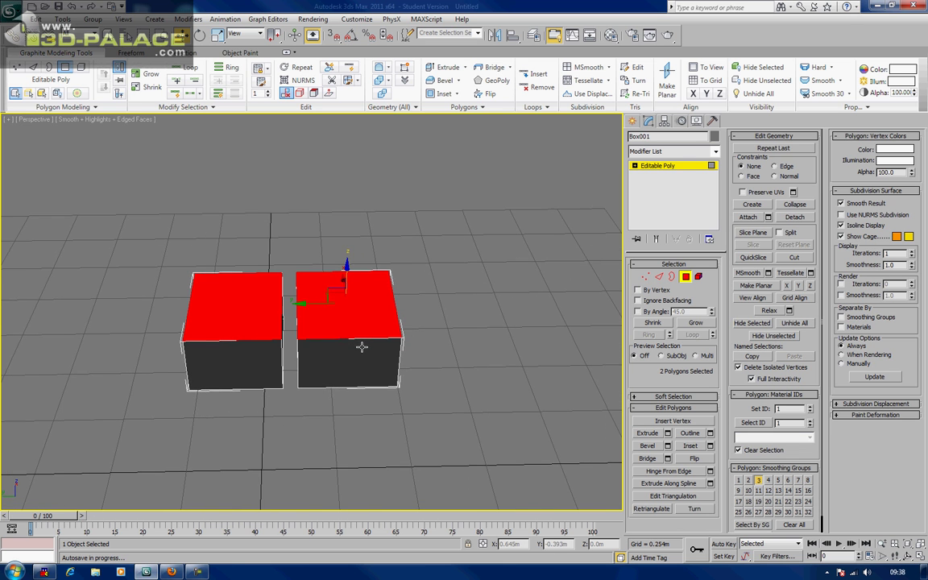
# Step: Insert a SwiftLoop edge loop through the middle of the block on the negative-Y side of the gap
pyautogui.click(685, 278)
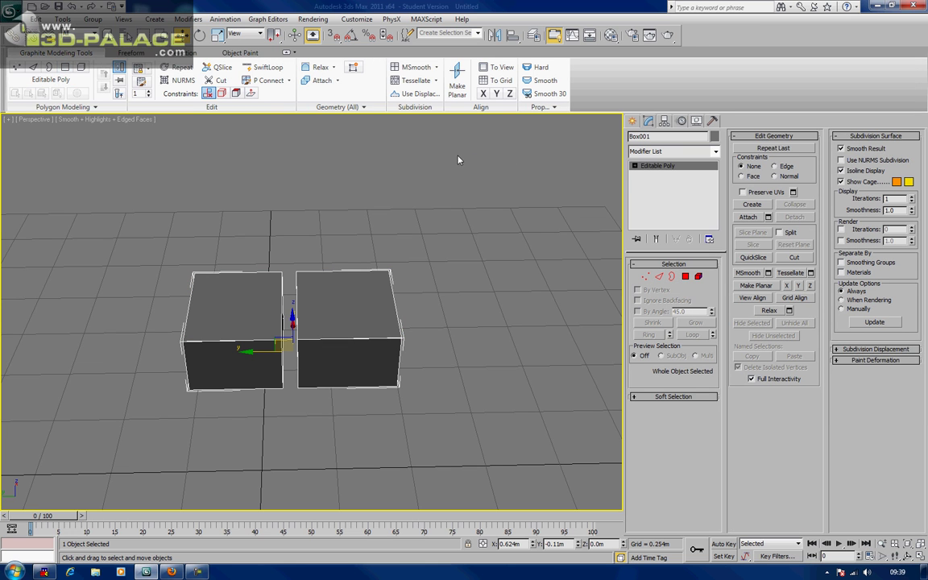
pyautogui.click(266, 67)
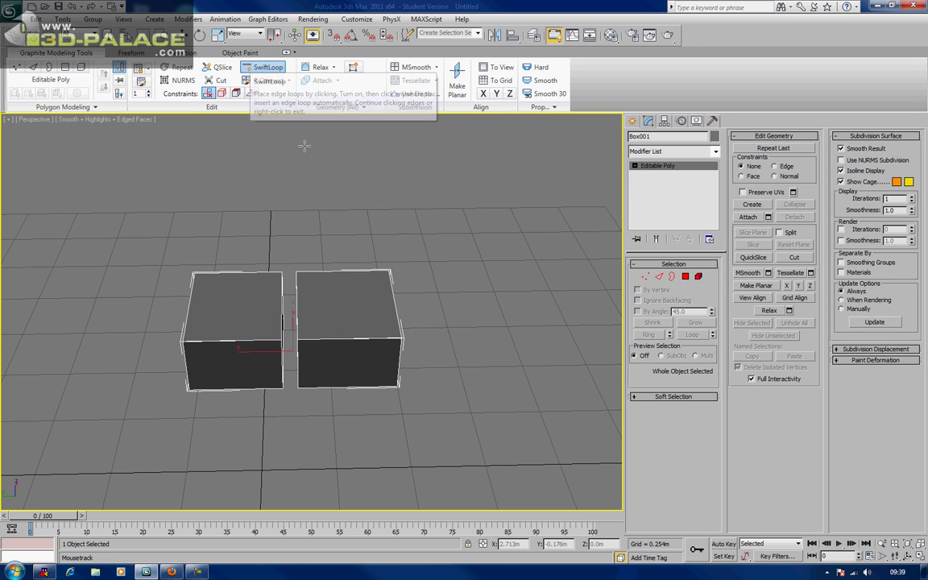
pyautogui.click(337, 277)
pyautogui.rightClick(370, 273)
pyautogui.keyDown('alt'); pyautogui.moveTo(447, 265); pyautogui.dragTo(319, 269, button='middle'); pyautogui.keyUp('alt')
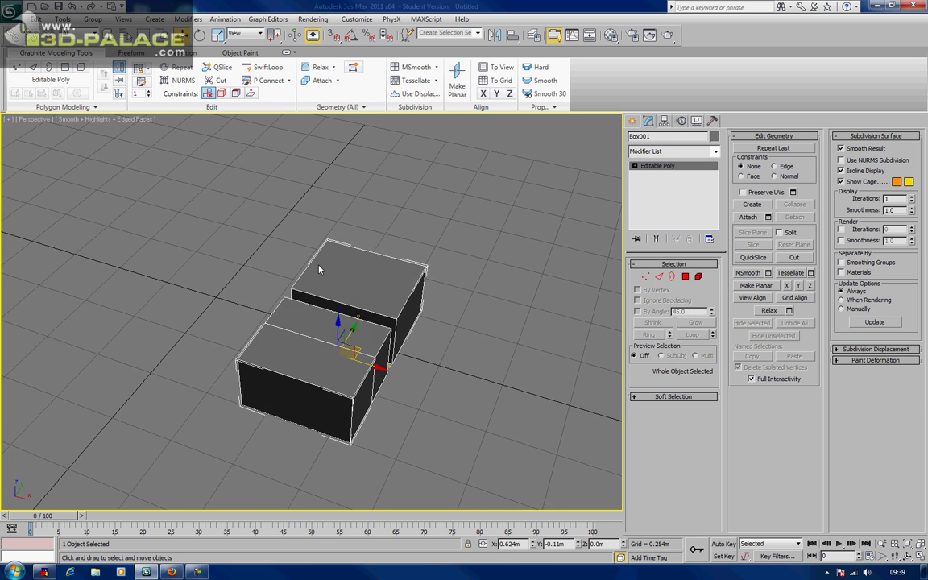
# Step: Move the two vertical corner edges at the negative-Y block's outer end inward along X
pyautogui.press('2')
pyautogui.click(348, 418)
pyautogui.moveTo(383, 432); pyautogui.dragTo(350, 427)
pyautogui.keyDown('alt'); pyautogui.moveTo(259, 367); pyautogui.dragTo(292, 403, button='middle'); pyautogui.keyUp('alt')
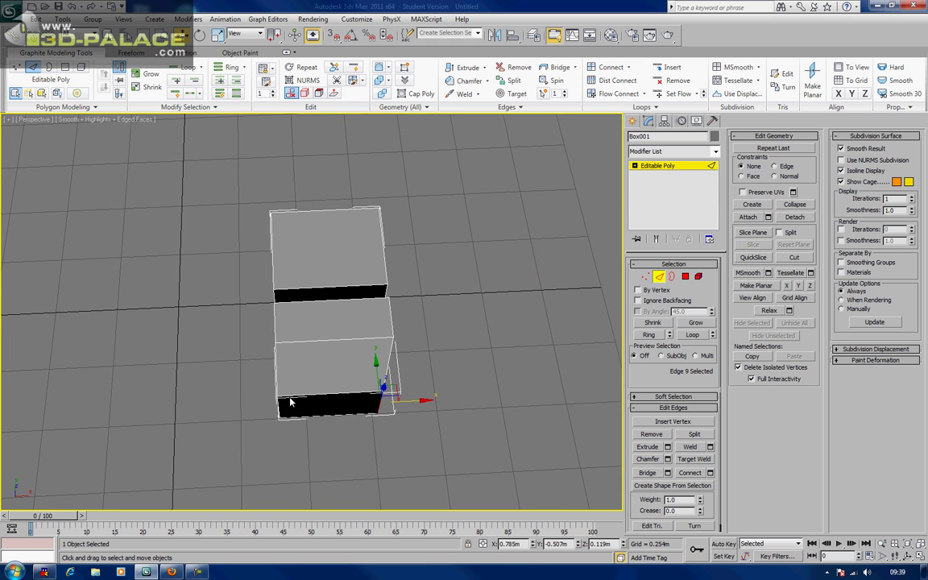
pyautogui.click(278, 401)
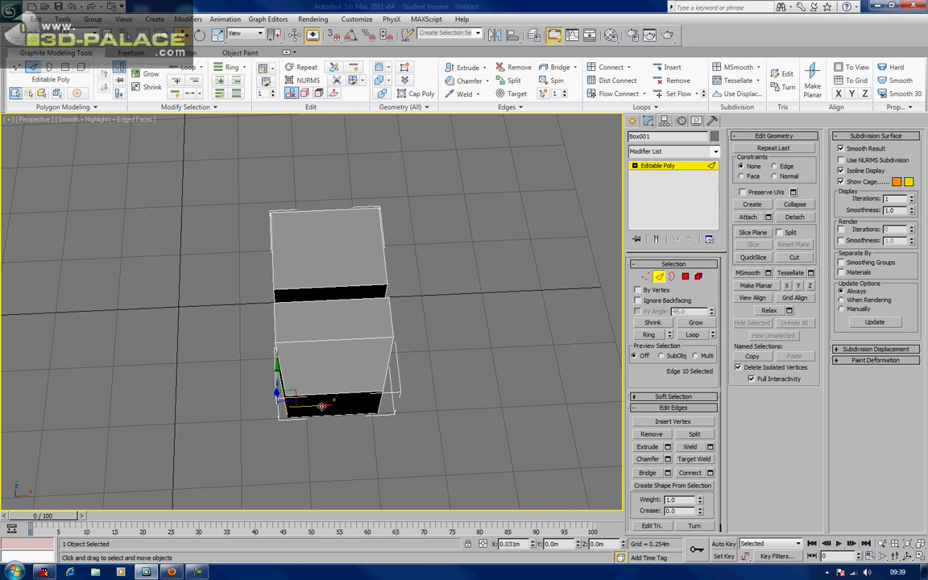
pyautogui.moveTo(324, 406)
pyautogui.keyDown('alt'); pyautogui.mouseDown(button='middle')
pyautogui.moveTo(320, 419)
pyautogui.moveTo(314, 400)
pyautogui.mouseUp(button='middle'); pyautogui.keyUp('alt')
pyautogui.moveTo(312, 401); pyautogui.dragTo(347, 398)
# Step: Scale the top edge of the negative-Y block's outer end narrower along X
pyautogui.keyDown('alt'); pyautogui.moveTo(357, 394); pyautogui.dragTo(309, 324, button='middle'); pyautogui.keyUp('alt')
pyautogui.click(240, 339)
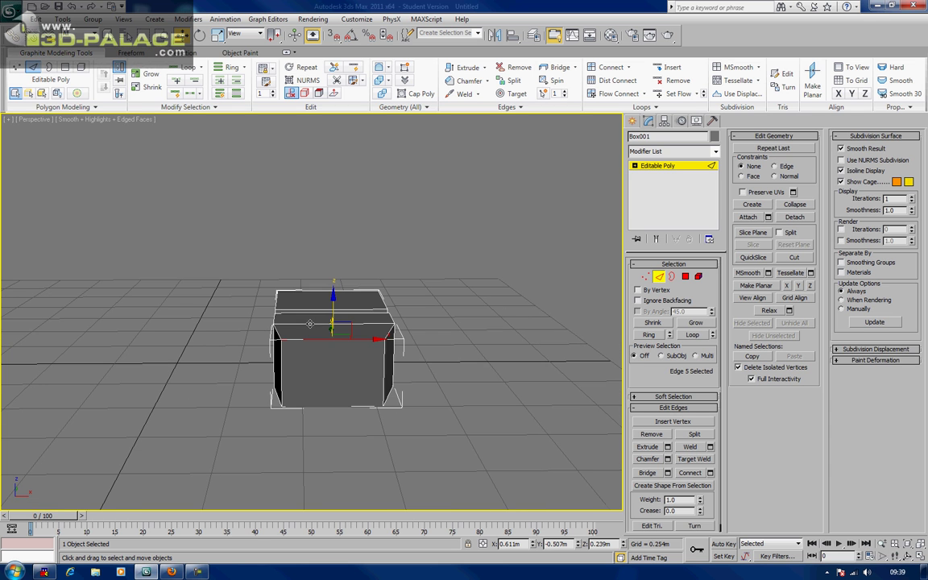
pyautogui.press('e')
pyautogui.press('r')
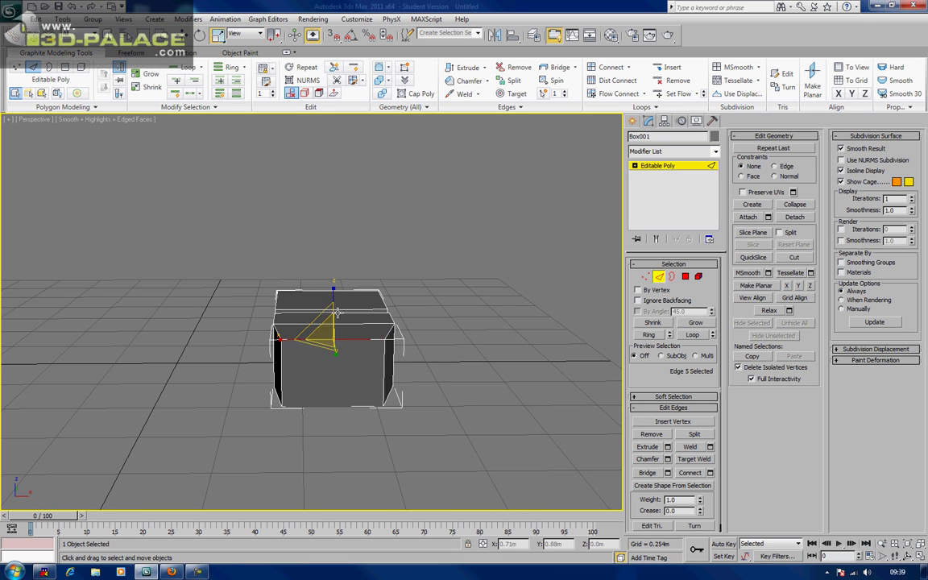
pyautogui.moveTo(286, 337); pyautogui.dragTo(301, 350)
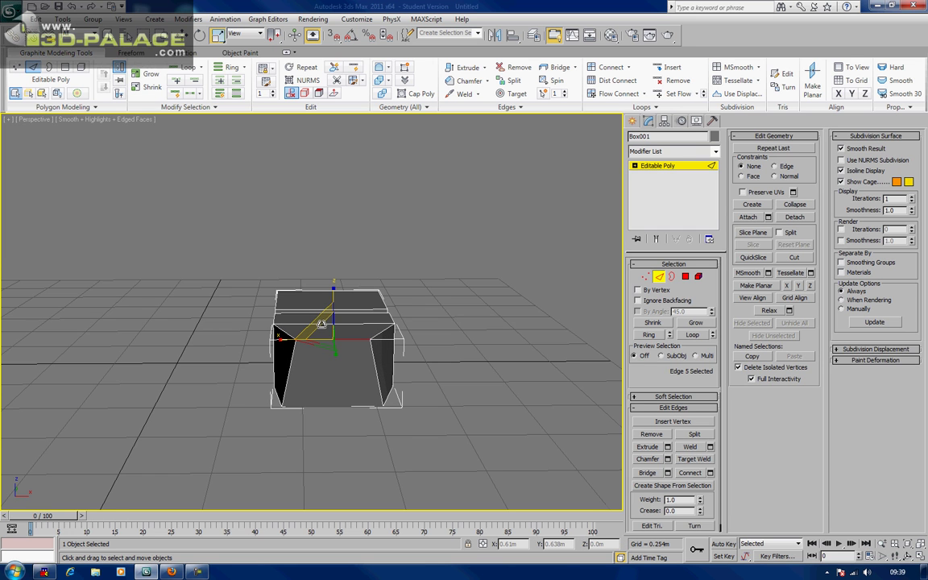
# Step: Scale the same block's middle and gap-side top edges narrower to taper its sides
pyautogui.keyDown('alt'); pyautogui.moveTo(321, 324); pyautogui.dragTo(322, 336, button='middle'); pyautogui.keyUp('alt')
pyautogui.click(304, 328)
pyautogui.moveTo(285, 327)
pyautogui.mouseDown()
pyautogui.moveTo(297, 335)
pyautogui.moveTo(290, 311)
pyautogui.moveTo(295, 317)
pyautogui.mouseUp()
pyautogui.click(297, 310)
pyautogui.keyDown('alt'); pyautogui.moveTo(352, 348); pyautogui.dragTo(288, 327, button='middle'); pyautogui.keyUp('alt')
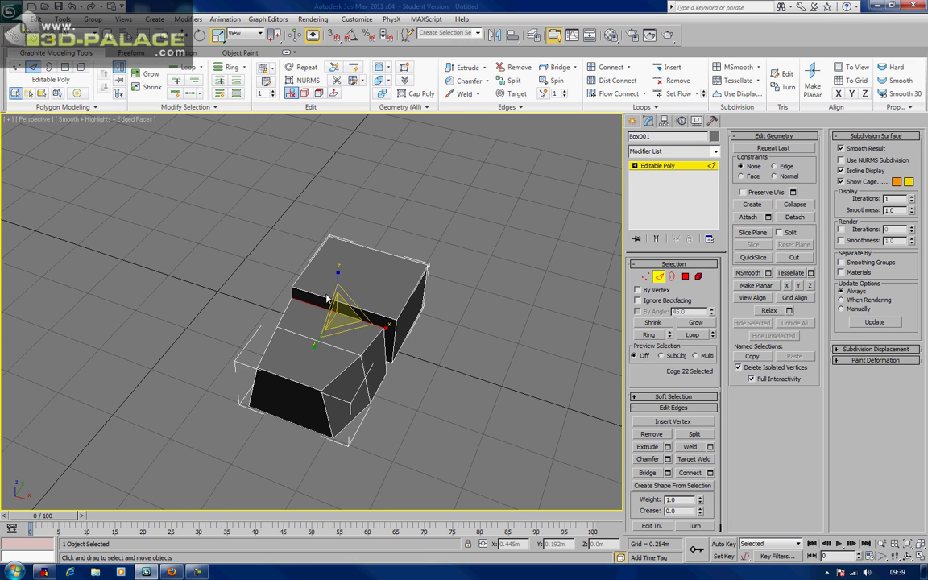
# Step: Examine the tapered and untapered blocks and the gap between them from several low side angles
pyautogui.click(375, 315)
pyautogui.press('w')
pyautogui.keyDown('alt'); pyautogui.moveTo(371, 272); pyautogui.dragTo(294, 231, button='middle'); pyautogui.keyUp('alt')
pyautogui.keyDown('alt'); pyautogui.moveTo(276, 238); pyautogui.dragTo(586, 277, button='middle'); pyautogui.keyUp('alt')
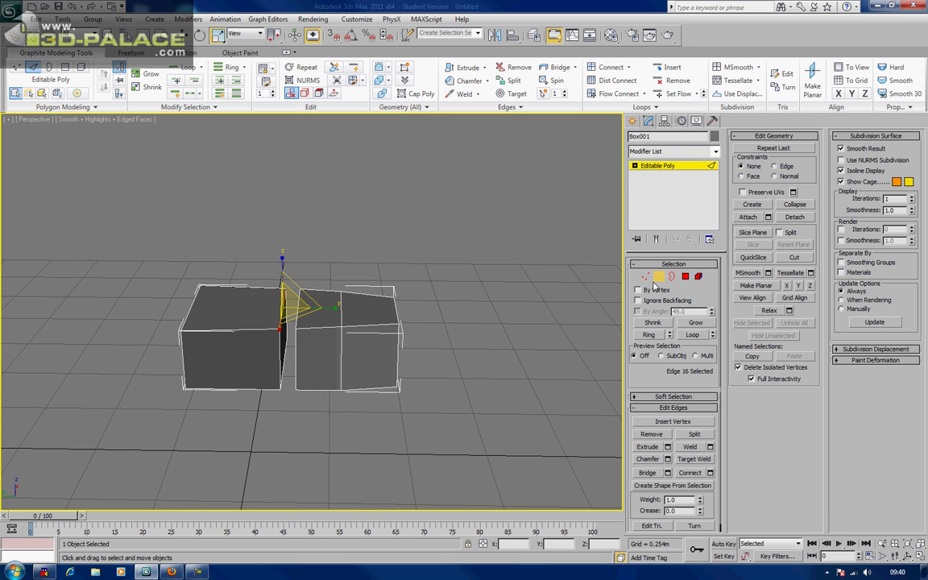
pyautogui.press('2')
pyautogui.press('r')
pyautogui.keyDown('alt'); pyautogui.moveTo(266, 292); pyautogui.dragTo(285, 276, button='middle'); pyautogui.keyUp('alt')
pyautogui.keyDown('alt'); pyautogui.moveTo(363, 278); pyautogui.dragTo(364, 283, button='middle'); pyautogui.keyUp('alt')
pyautogui.click(364, 283)
# Step: Detach the whole tapered block as a separate object
pyautogui.click(240, 321)
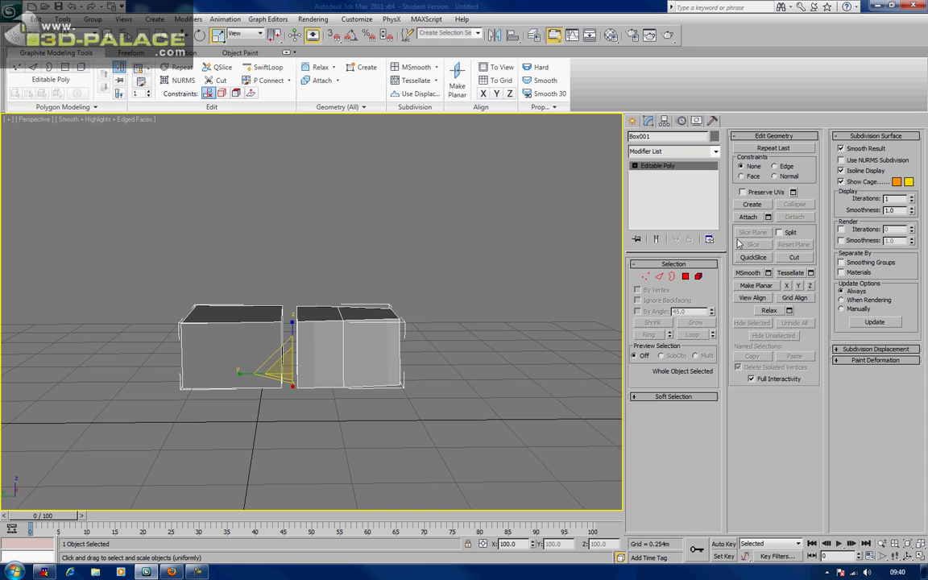
pyautogui.click(698, 277)
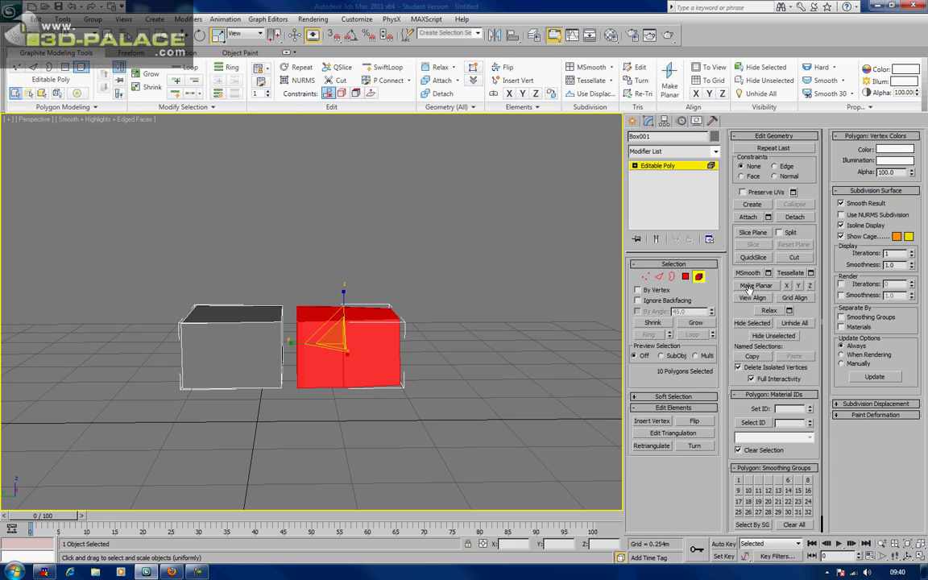
pyautogui.click(794, 219)
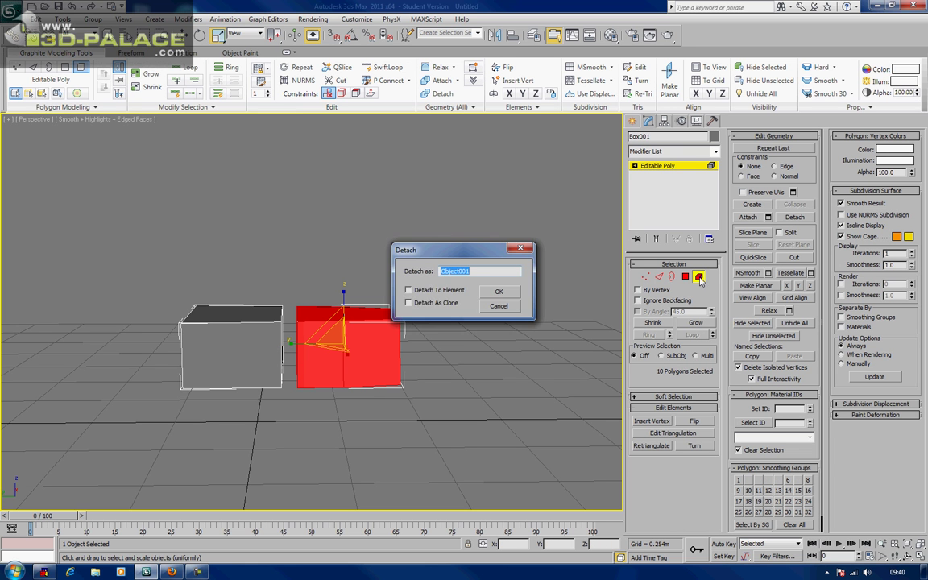
pyautogui.click(497, 291)
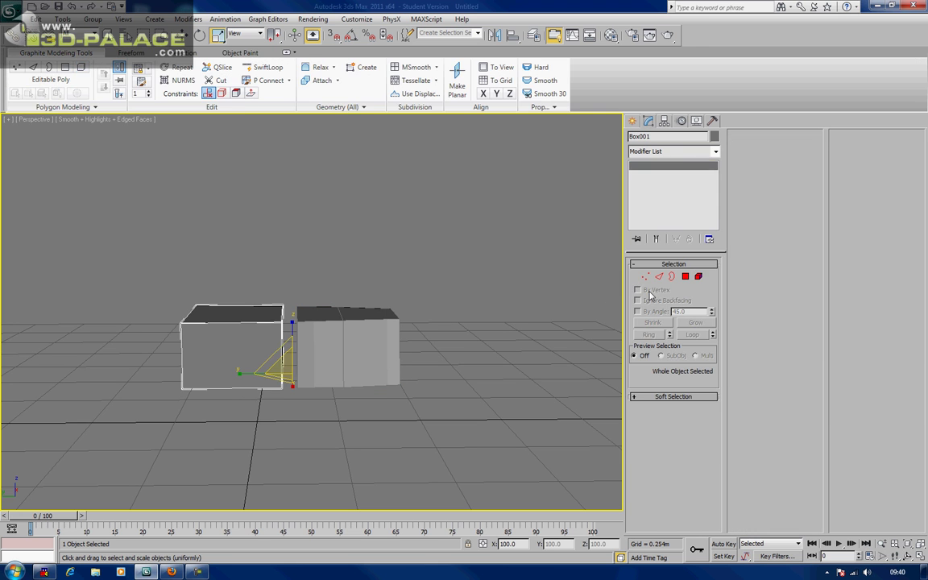
# Step: Try rotating the detached tapered block about X by about 12 degrees, and undo the rotation
pyautogui.click(295, 348)
pyautogui.click(261, 349)
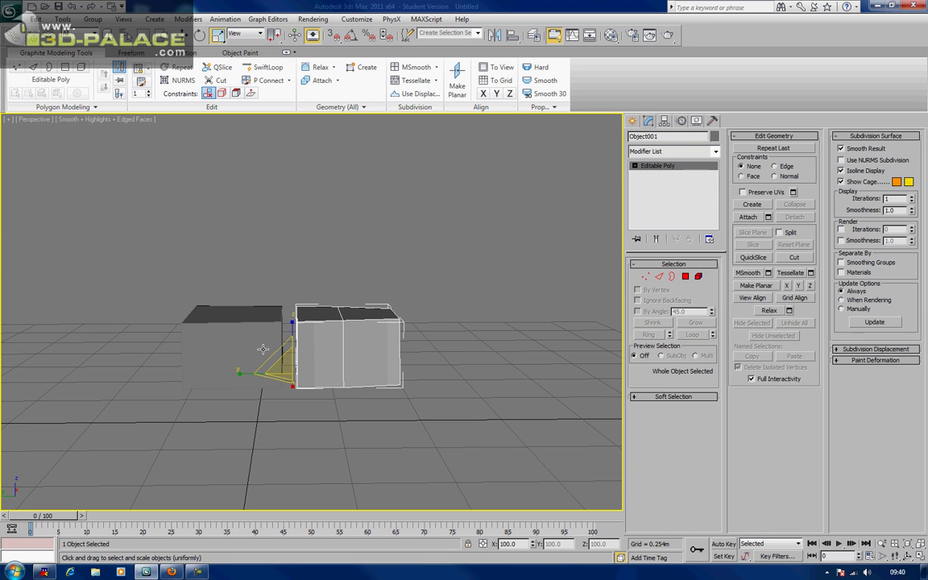
pyautogui.click(315, 344)
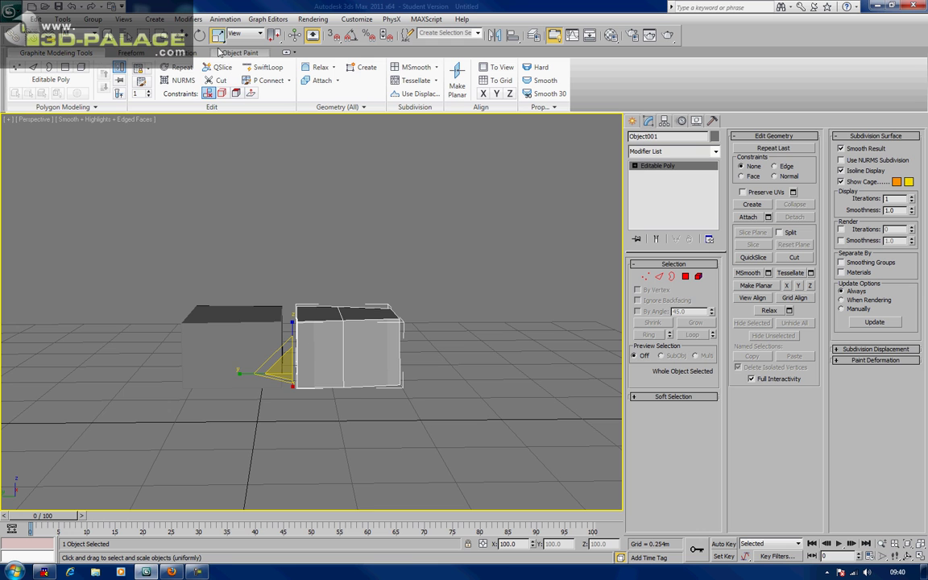
pyautogui.click(200, 34)
pyautogui.moveTo(288, 311); pyautogui.dragTo(340, 345)
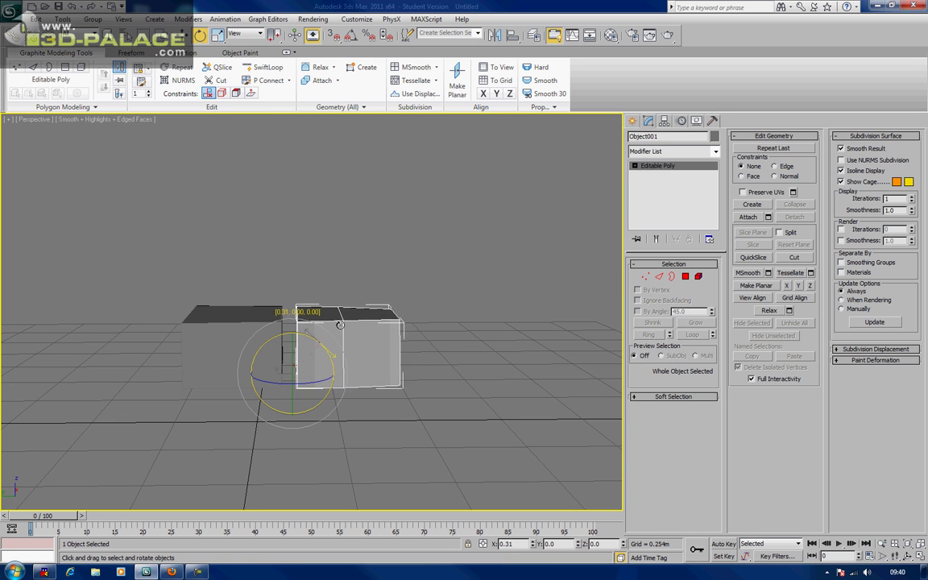
pyautogui.moveTo(345, 338); pyautogui.dragTo(342, 339)
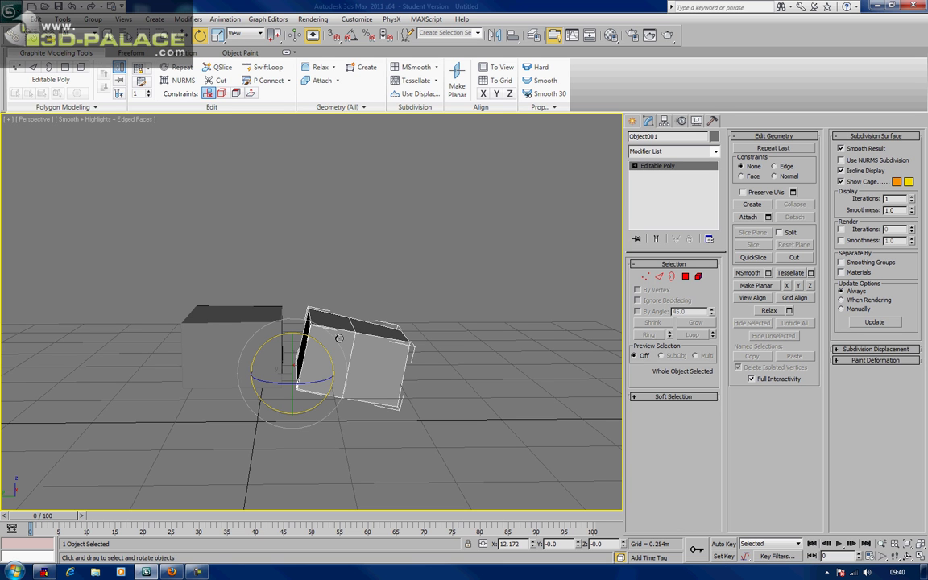
pyautogui.hotkey('ctrl', 'z')
# Step: Chamfer the tapered block's middle edge loop into two parallel loops around the block
pyautogui.moveTo(338, 339)
pyautogui.keyDown('alt'); pyautogui.mouseDown(button='middle')
pyautogui.moveTo(337, 356)
pyautogui.moveTo(316, 369)
pyautogui.moveTo(307, 406)
pyautogui.moveTo(344, 371)
pyautogui.moveTo(302, 375)
pyautogui.moveTo(338, 374)
pyautogui.moveTo(300, 353)
pyautogui.moveTo(266, 352)
pyautogui.moveTo(344, 331)
pyautogui.mouseUp(button='middle'); pyautogui.keyUp('alt')
pyautogui.click(658, 278)
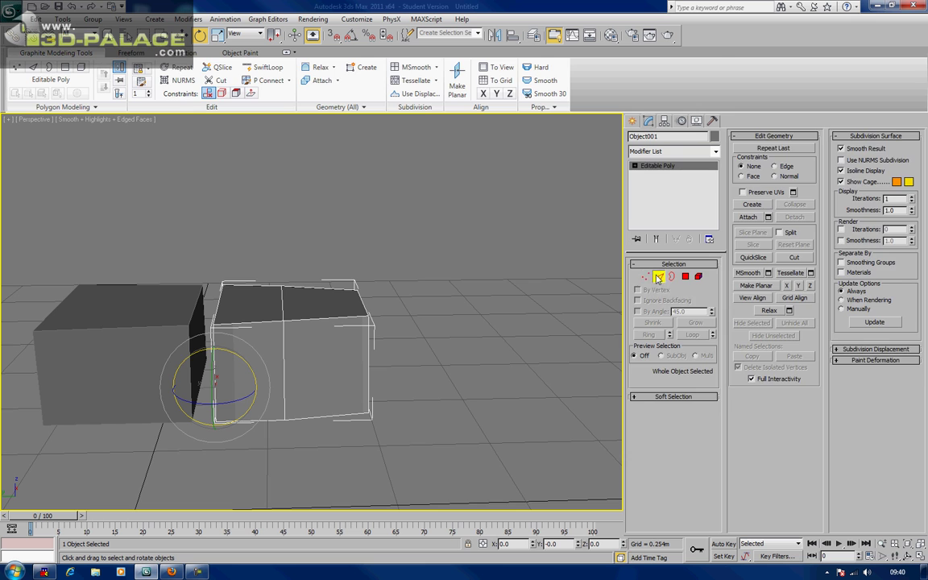
pyautogui.click(286, 376)
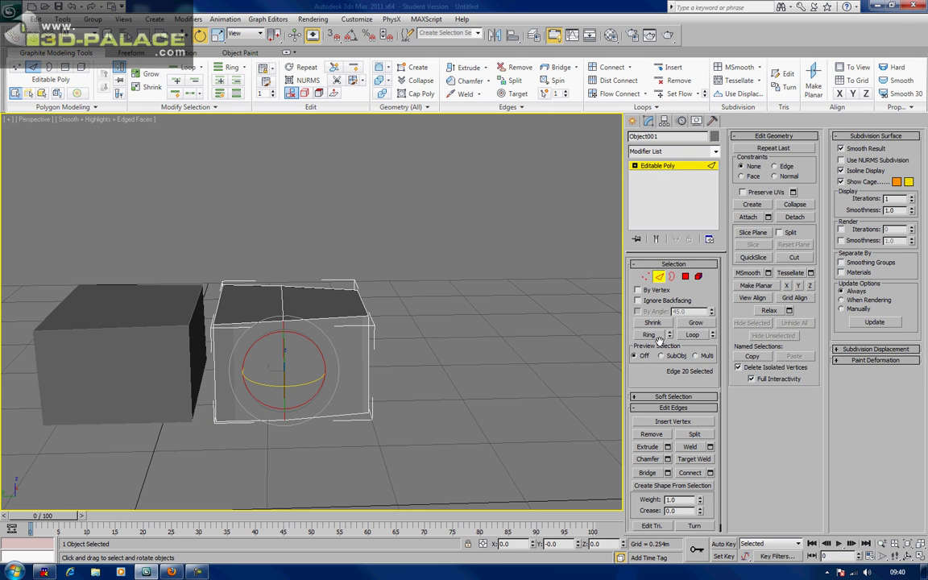
pyautogui.click(691, 336)
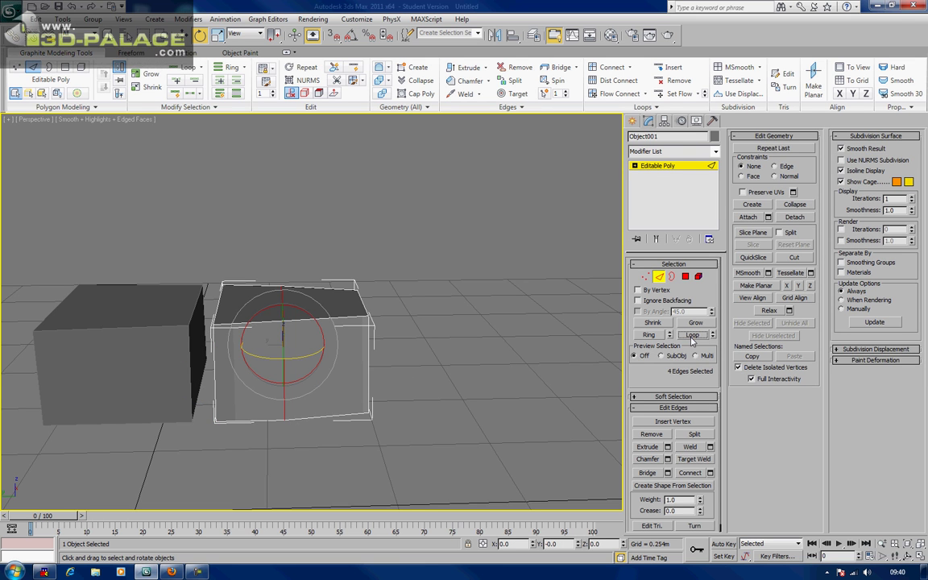
pyautogui.click(655, 460)
pyautogui.moveTo(286, 378); pyautogui.dragTo(284, 375)
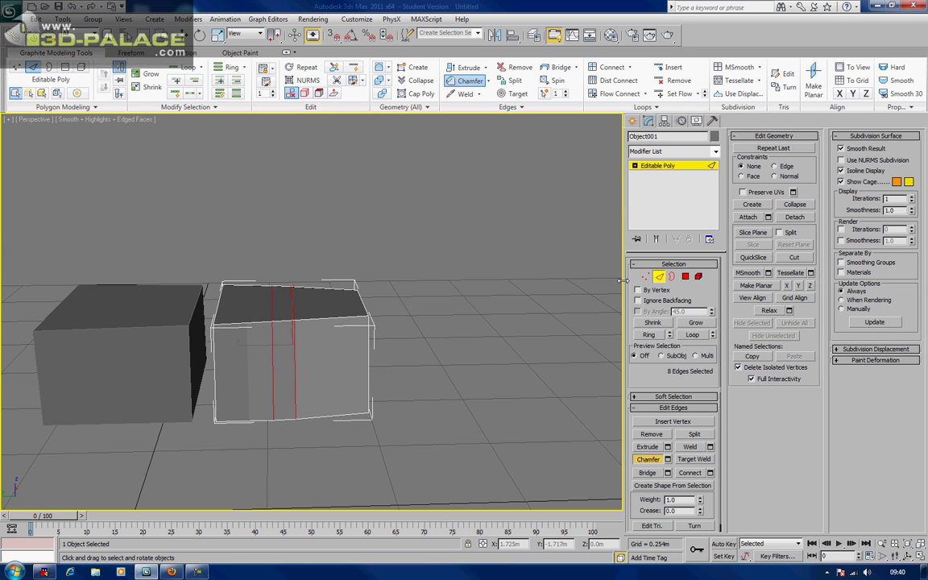
# Step: Delete the ring of polygons between the two chamfered loops to split the tapered block in two
pyautogui.click(284, 320)
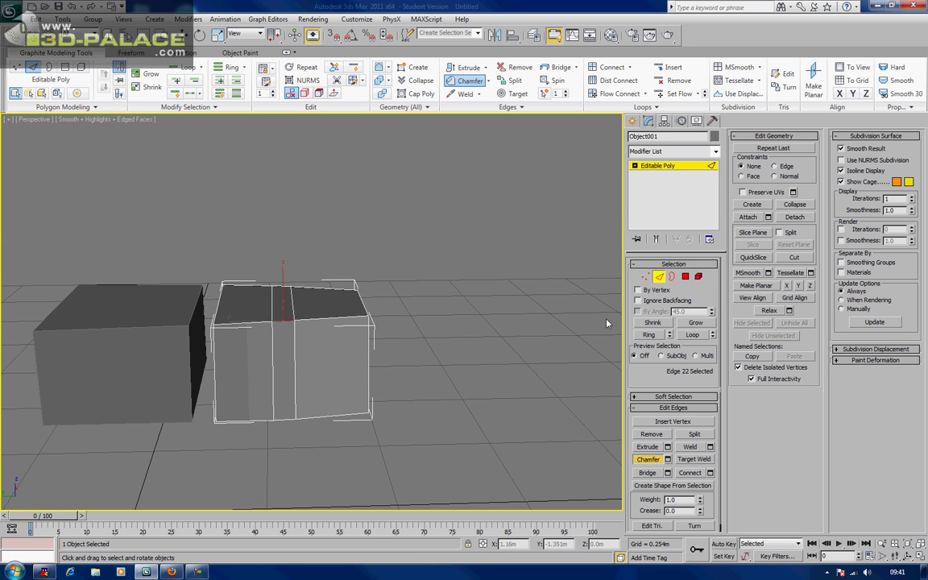
pyautogui.click(649, 334)
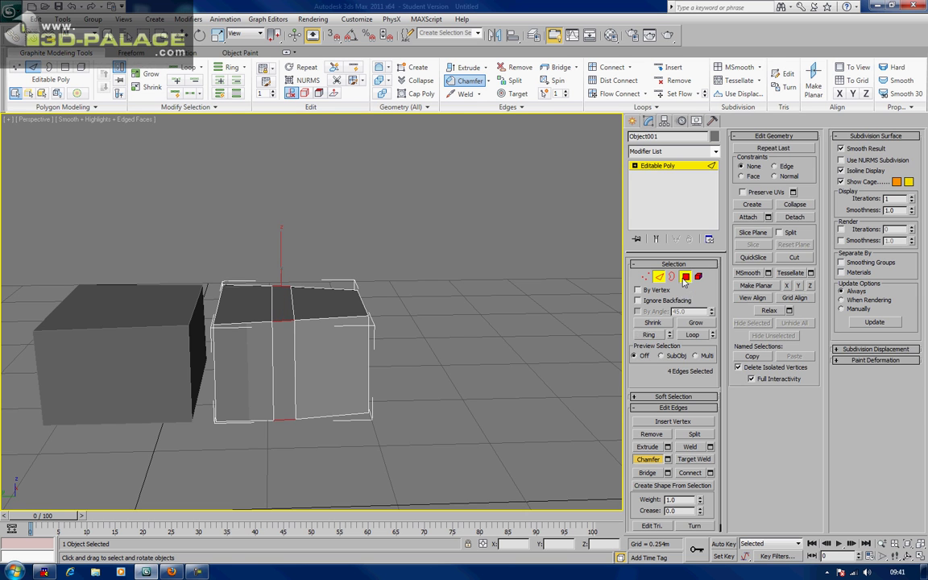
pyautogui.keyDown('ctrl'); pyautogui.click(685, 277); pyautogui.keyUp('ctrl')
pyautogui.press('Delete')
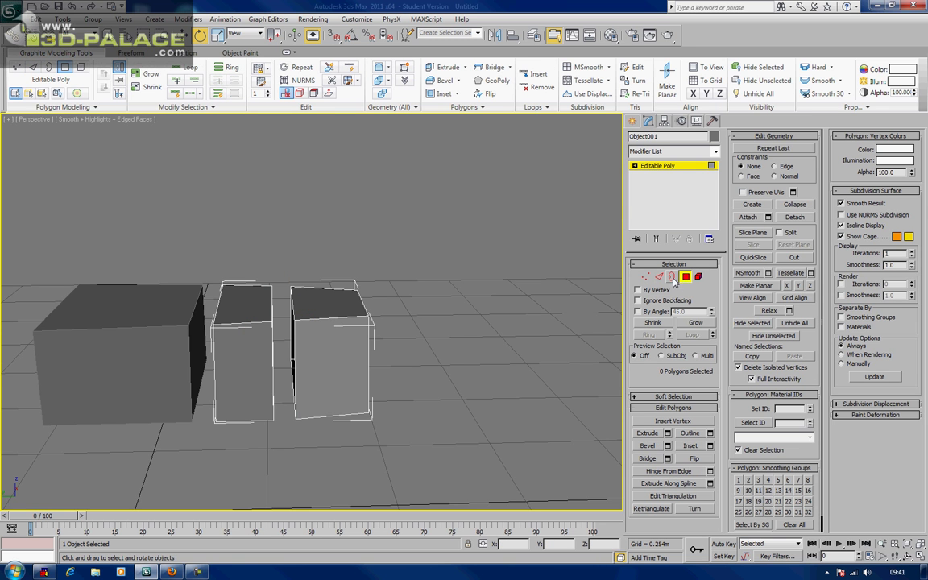
# Step: Cap the open borders on both sides of the new gap in the tapered block
pyautogui.click(672, 276)
pyautogui.moveTo(234, 243); pyautogui.dragTo(306, 378)
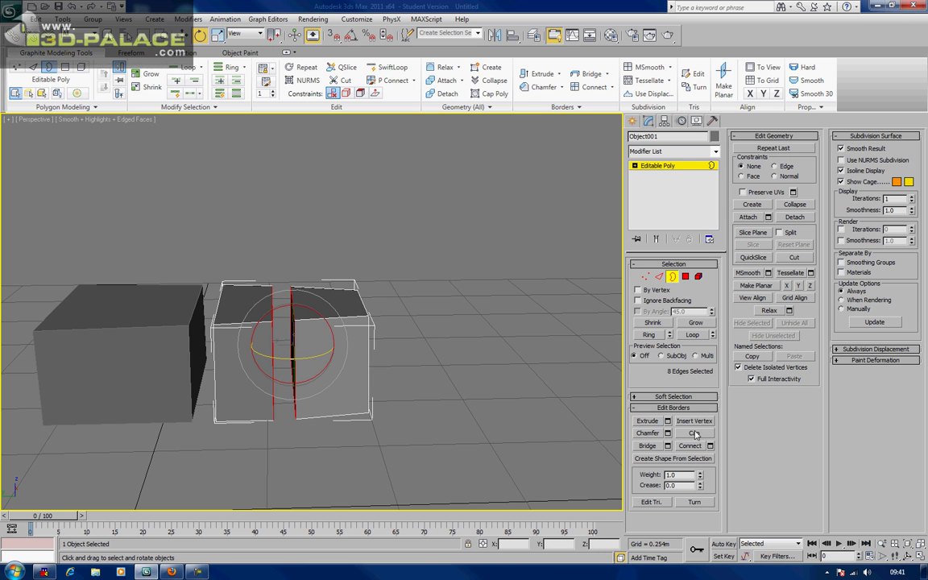
pyautogui.click(674, 277)
pyautogui.moveTo(526, 315)
pyautogui.keyDown('alt'); pyautogui.mouseDown(button='middle')
pyautogui.moveTo(555, 331)
pyautogui.moveTo(530, 363)
pyautogui.moveTo(414, 342)
pyautogui.moveTo(531, 334)
pyautogui.mouseUp(button='middle'); pyautogui.keyUp('alt')
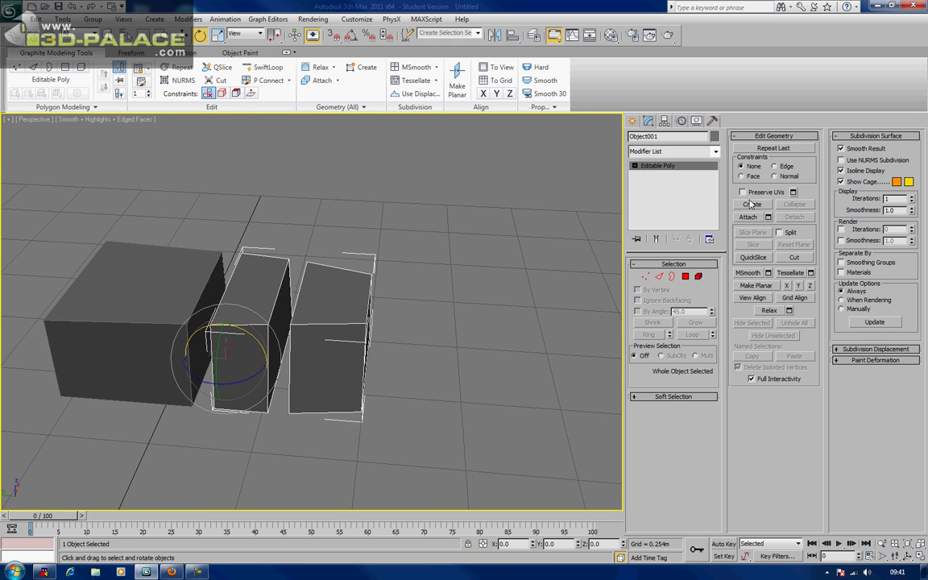
# Step: Detach the outer tapered piece as a separate object
pyautogui.click(699, 278)
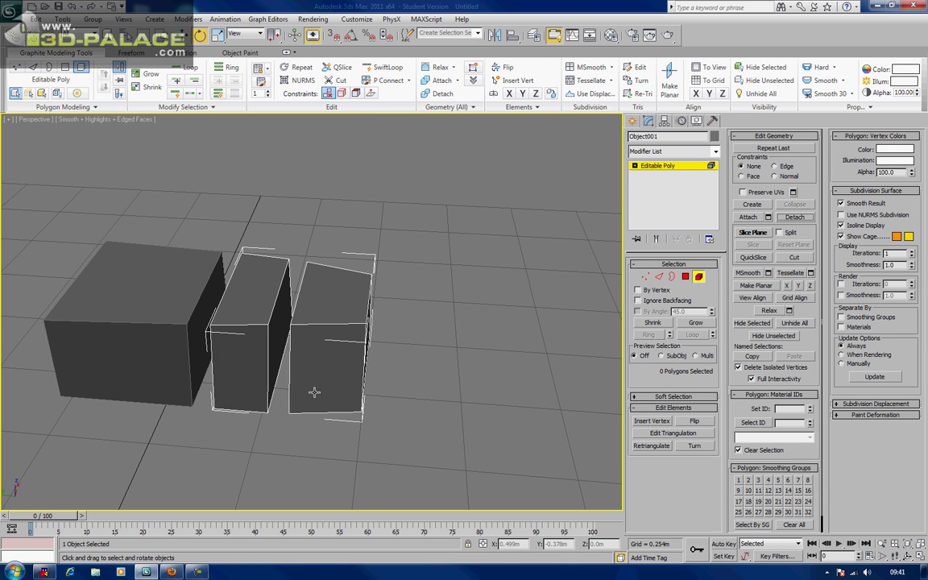
pyautogui.moveTo(315, 451); pyautogui.dragTo(594, 272)
pyautogui.click(700, 278)
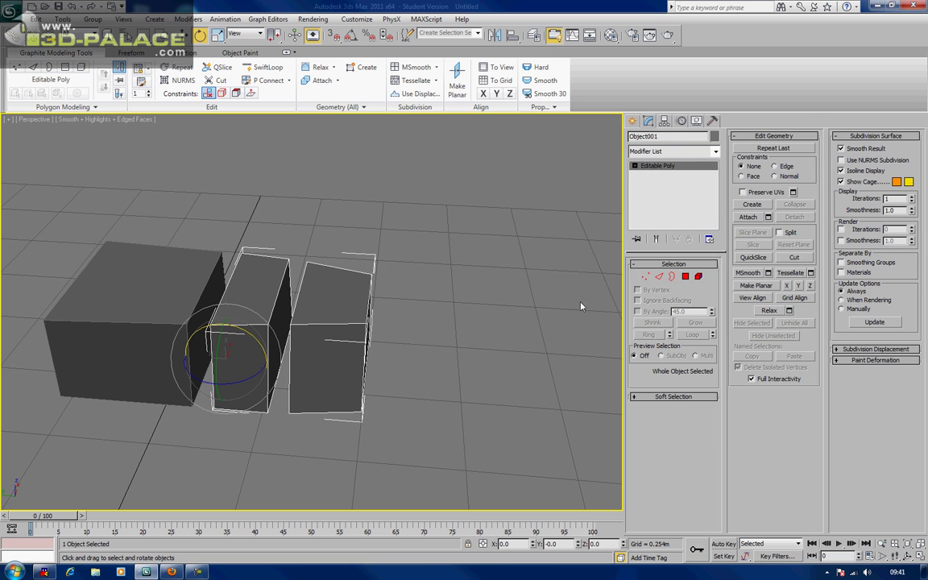
pyautogui.press('4')
pyautogui.click(795, 218)
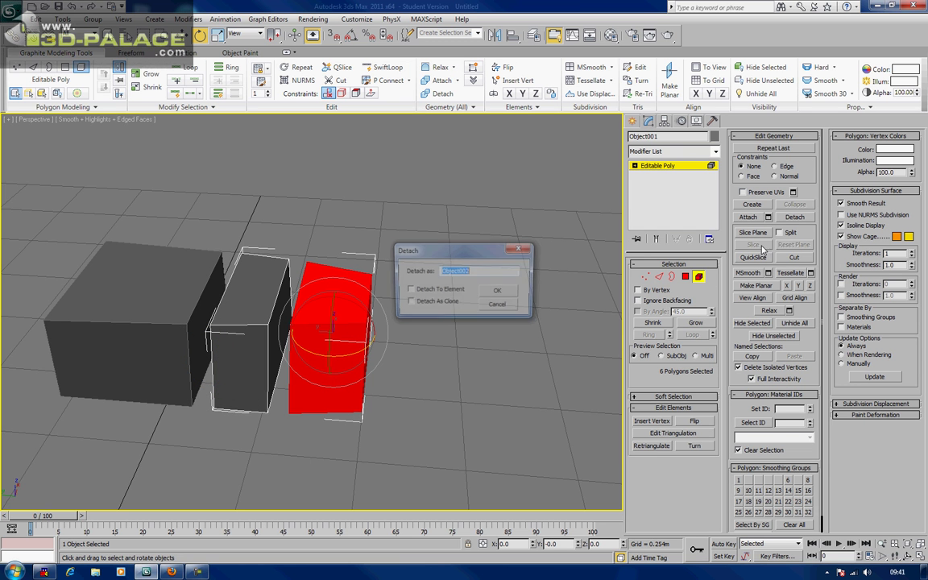
pyautogui.click(499, 292)
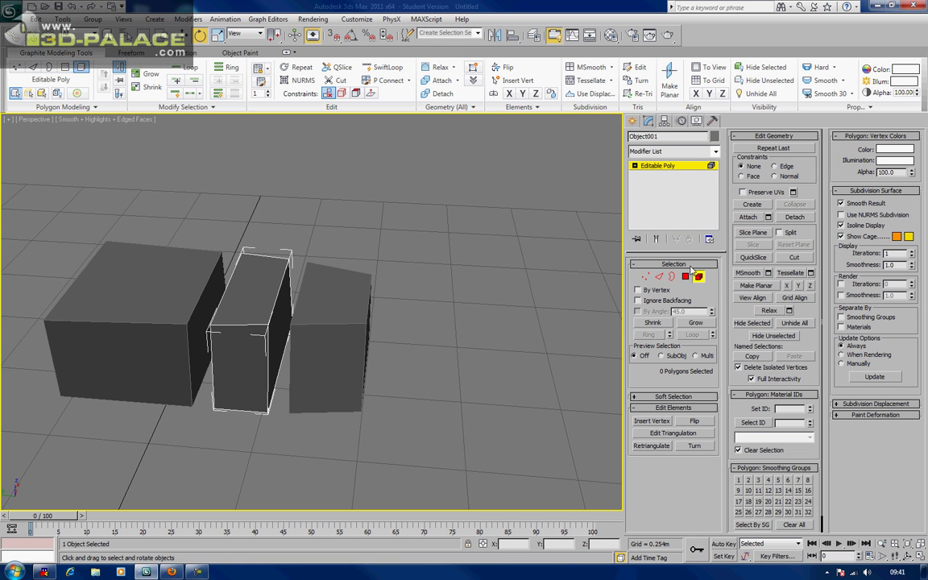
# Step: Try rotating the detached outer piece about X by about -9.5 degrees, and undo the rotation
pyautogui.click(700, 278)
pyautogui.click(383, 321)
pyautogui.click(349, 320)
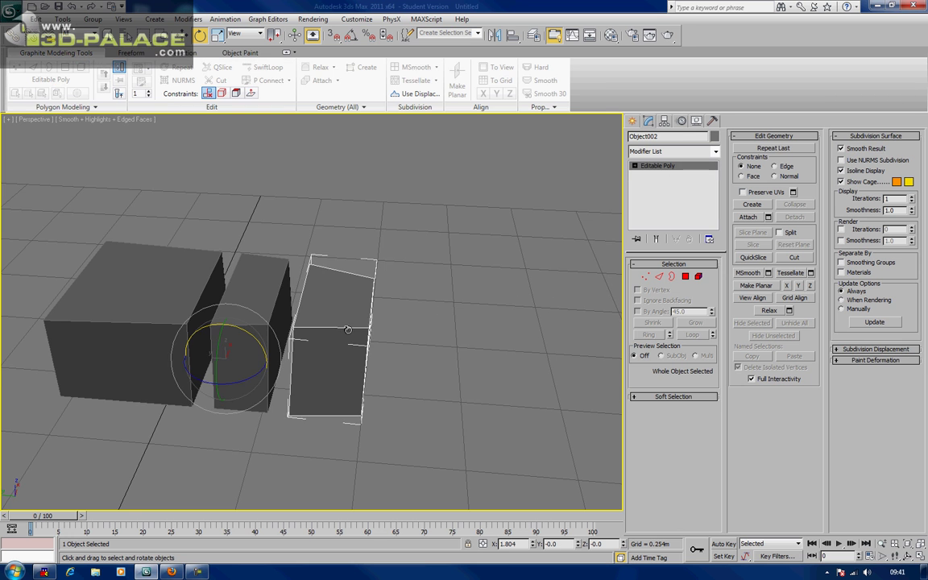
pyautogui.keyDown('alt'); pyautogui.moveTo(348, 320); pyautogui.dragTo(285, 364, button='middle'); pyautogui.keyUp('alt')
pyautogui.moveTo(237, 370); pyautogui.dragTo(241, 347)
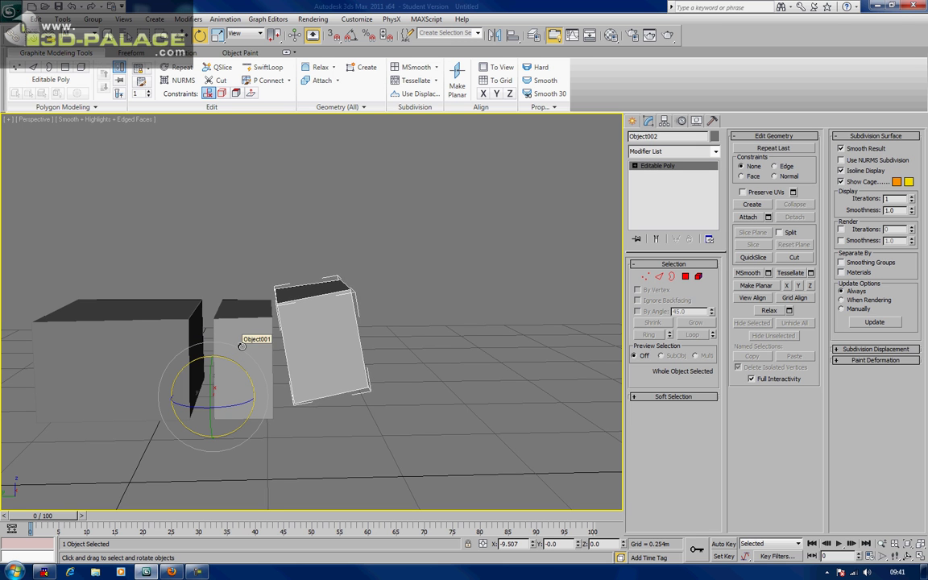
pyautogui.hotkey('ctrl', 'z')
# Step: Attach the narrow middle piece to the large untapered block
pyautogui.click(398, 240)
pyautogui.keyDown('alt'); pyautogui.moveTo(400, 239); pyautogui.dragTo(404, 263, button='middle'); pyautogui.keyUp('alt')
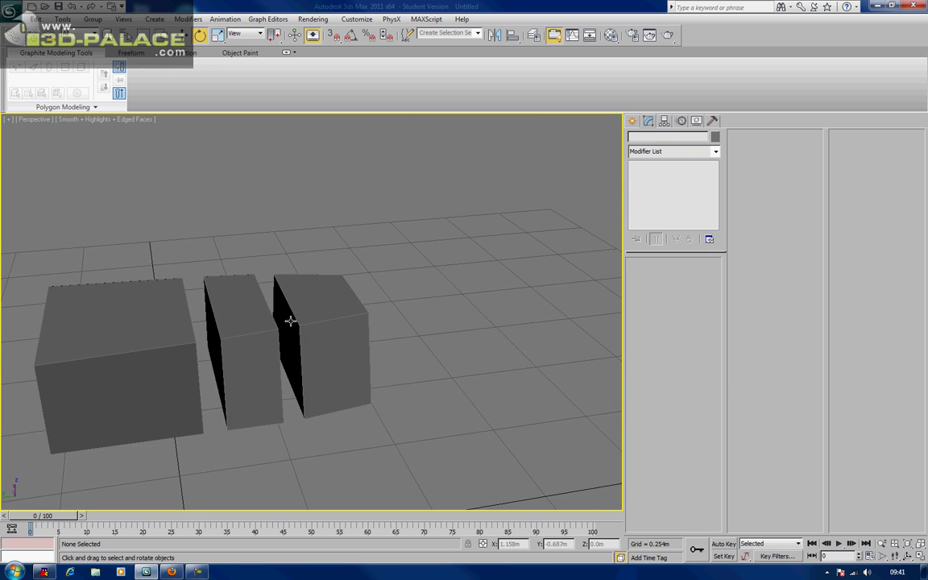
pyautogui.click(228, 350)
pyautogui.moveTo(228, 350)
pyautogui.keyDown('alt'); pyautogui.mouseDown(button='middle')
pyautogui.moveTo(210, 354)
pyautogui.moveTo(246, 348)
pyautogui.moveTo(183, 358)
pyautogui.moveTo(228, 352)
pyautogui.mouseUp(button='middle'); pyautogui.keyUp('alt')
pyautogui.click(438, 290)
pyautogui.click(170, 321)
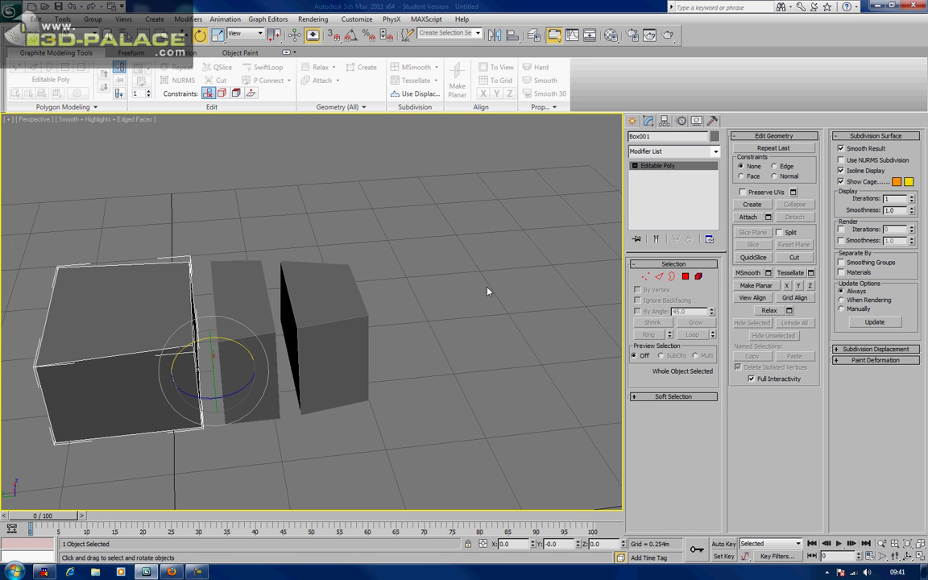
pyautogui.click(747, 218)
pyautogui.click(229, 323)
pyautogui.scroll(5, 274, 310)
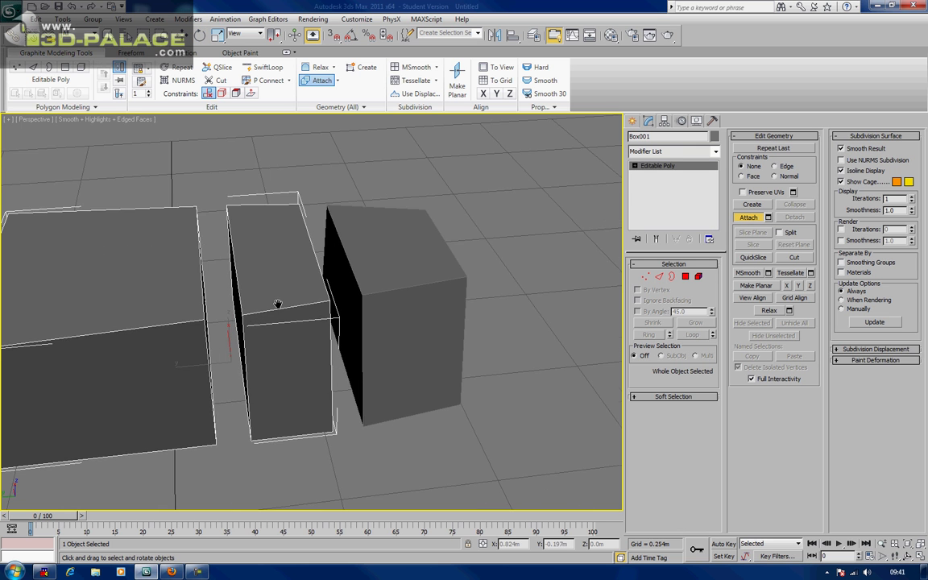
pyautogui.keyDown('alt'); pyautogui.moveTo(271, 316); pyautogui.dragTo(276, 316, button='middle'); pyautogui.keyUp('alt')
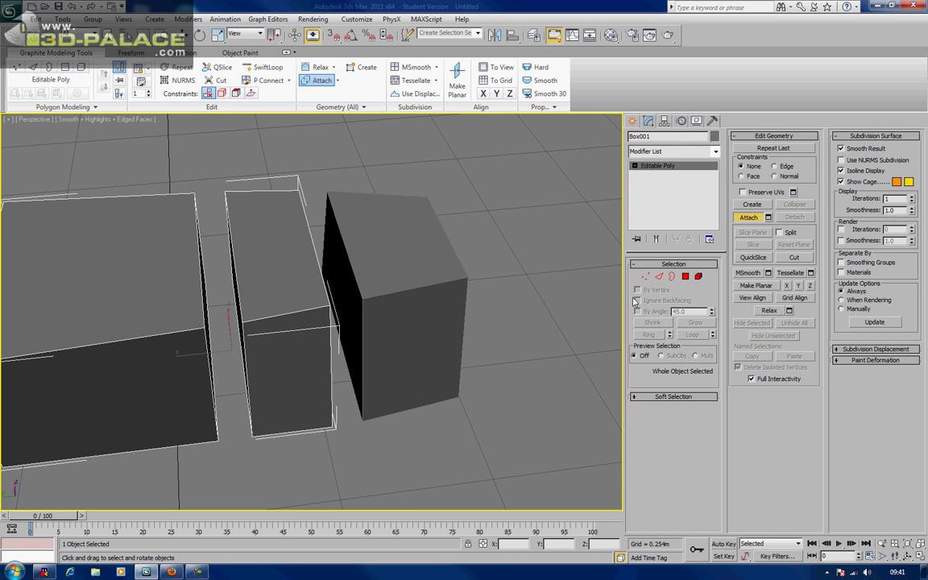
# Step: Bridge the facing polygons of the large block and the middle piece to close the gap between them
pyautogui.click(685, 277)
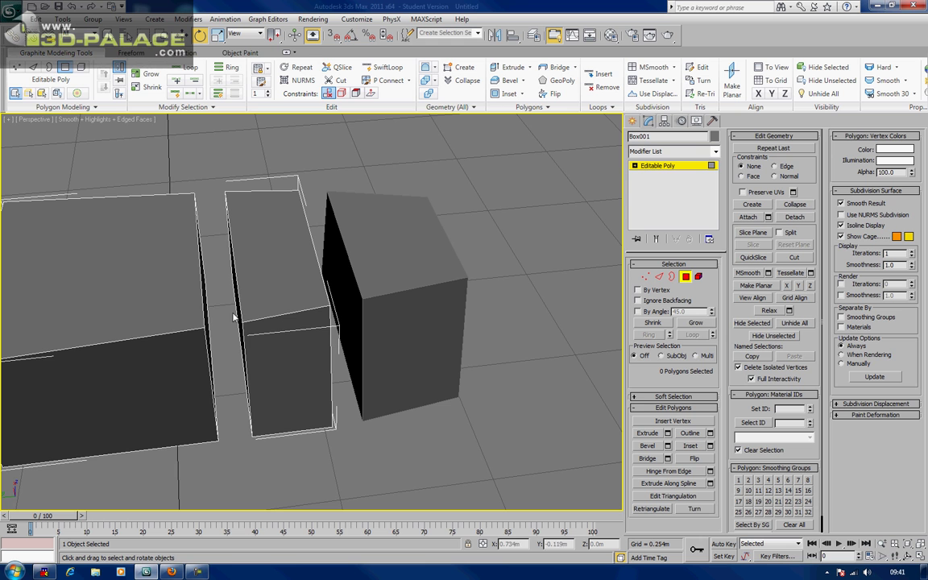
pyautogui.click(239, 309)
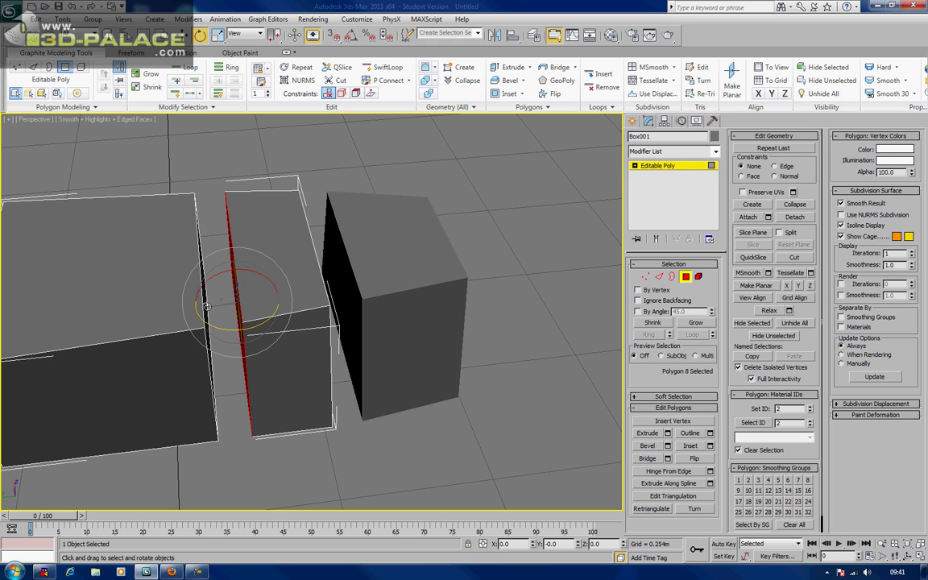
pyautogui.keyDown('alt'); pyautogui.moveTo(205, 306); pyautogui.dragTo(202, 309, button='middle'); pyautogui.keyUp('alt')
pyautogui.keyDown('ctrl'); pyautogui.click(201, 310); pyautogui.keyUp('ctrl')
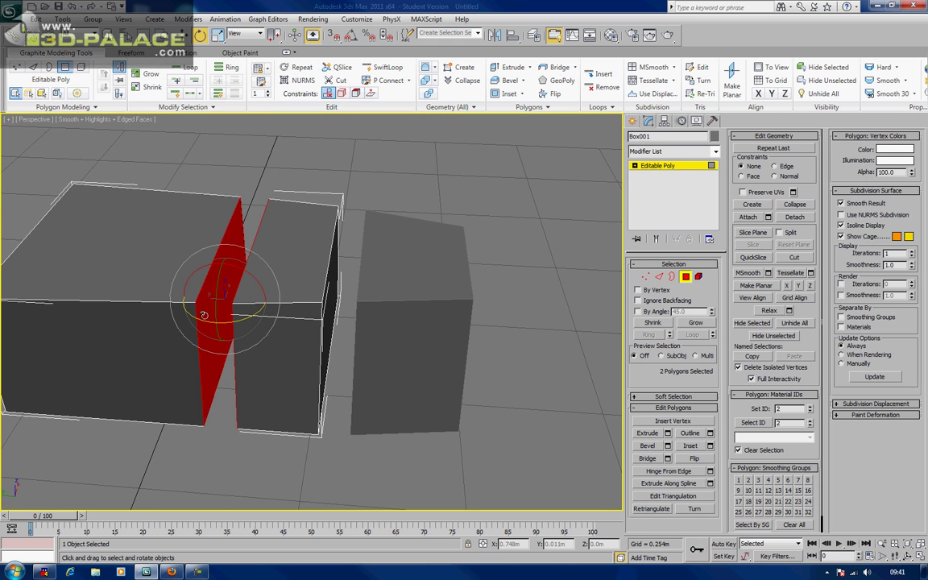
pyautogui.click(647, 459)
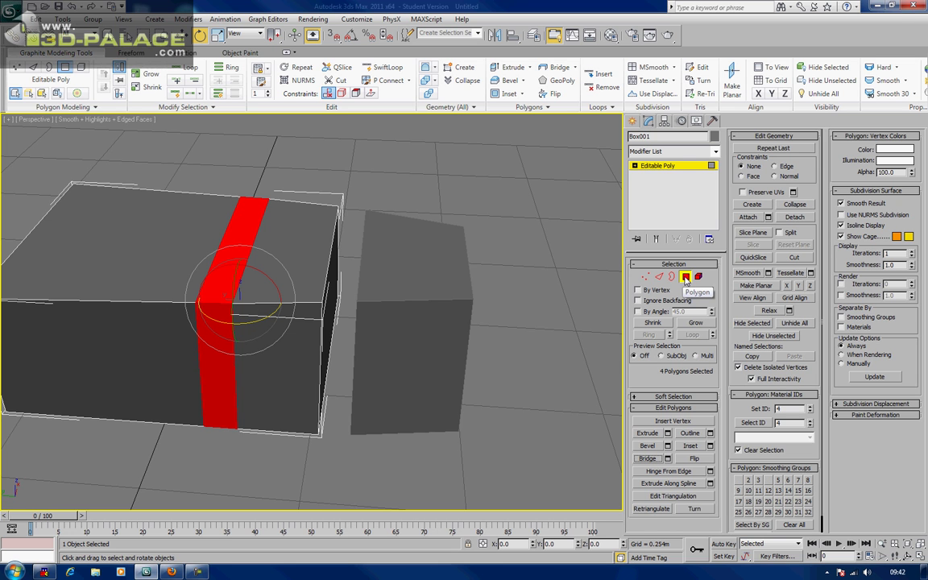
pyautogui.click(685, 278)
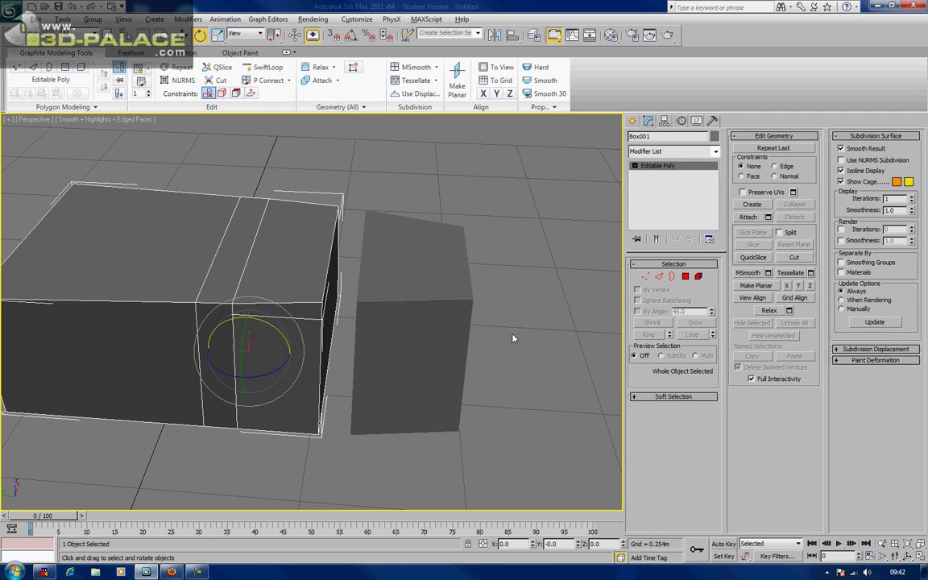
# Step: Select the edges bordering the bridged strip and examine the joined block from several angles
pyautogui.keyDown('alt'); pyautogui.moveTo(461, 300); pyautogui.dragTo(475, 308, button='middle'); pyautogui.keyUp('alt')
pyautogui.click(659, 276)
pyautogui.doubleClick(249, 276)
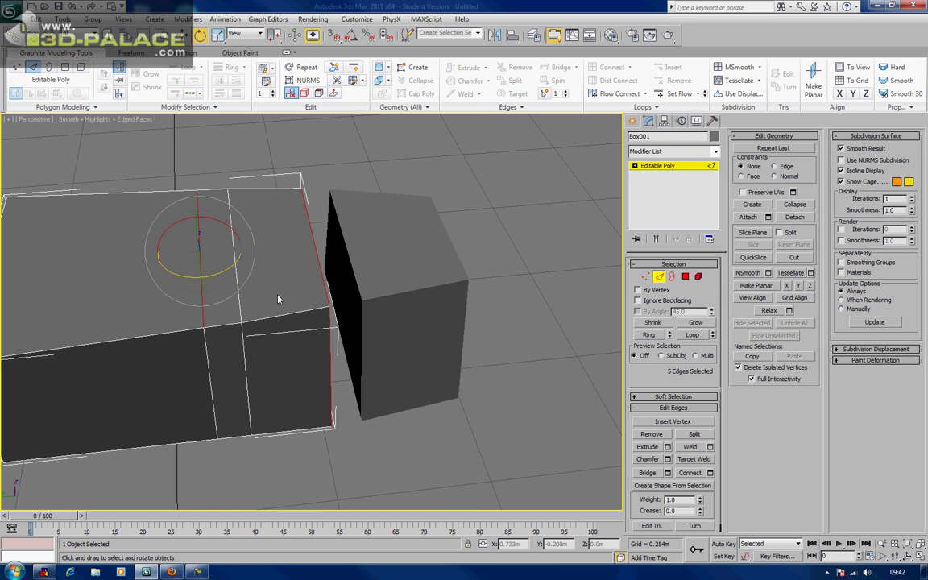
pyautogui.keyDown('ctrl'); pyautogui.click(239, 287); pyautogui.keyUp('ctrl')
pyautogui.scroll(-3, 266, 321)
pyautogui.keyDown('alt'); pyautogui.moveTo(265, 321); pyautogui.dragTo(313, 313, button='middle'); pyautogui.keyUp('alt')
pyautogui.moveTo(179, 430); pyautogui.dragTo(306, 396, button='middle')
pyautogui.scroll(3, 215, 400)
# Step: Move the large block's untapered end polygon inward along Y to about 0.248 m, shortening the block
pyautogui.click(686, 276)
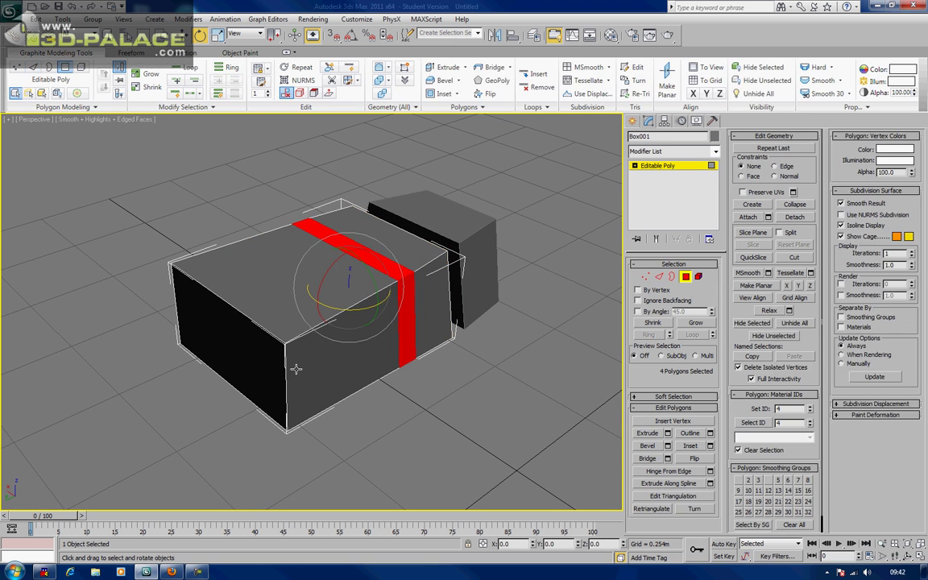
pyautogui.click(253, 369)
pyautogui.press('w')
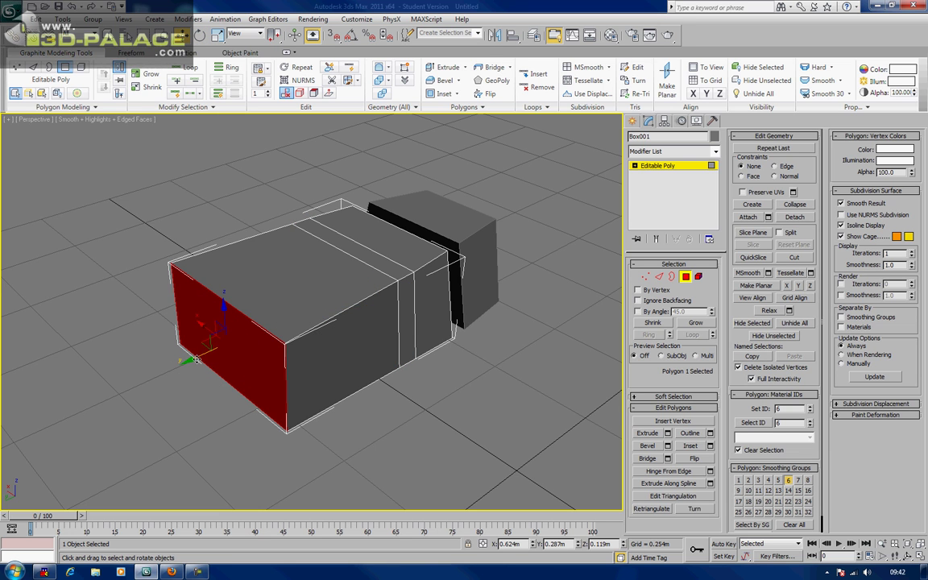
pyautogui.moveTo(194, 359); pyautogui.dragTo(290, 340)
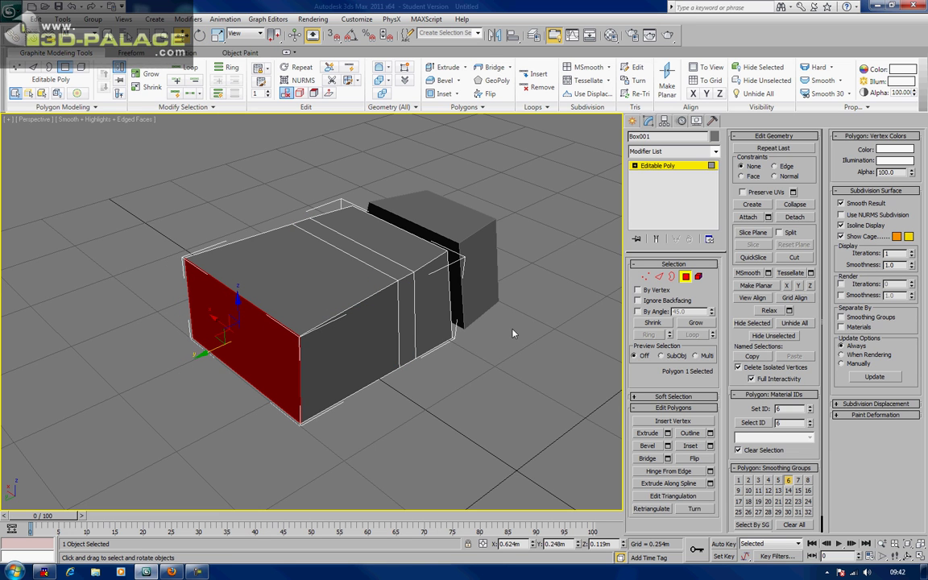
# Step: Extrude the large block's end polygon outward and scale the new end face to 85% along X
pyautogui.click(647, 433)
pyautogui.moveTo(242, 393); pyautogui.dragTo(245, 327)
pyautogui.press('w')
pyautogui.press('e')
pyautogui.press('r')
pyautogui.moveTo(243, 368); pyautogui.dragTo(241, 367)
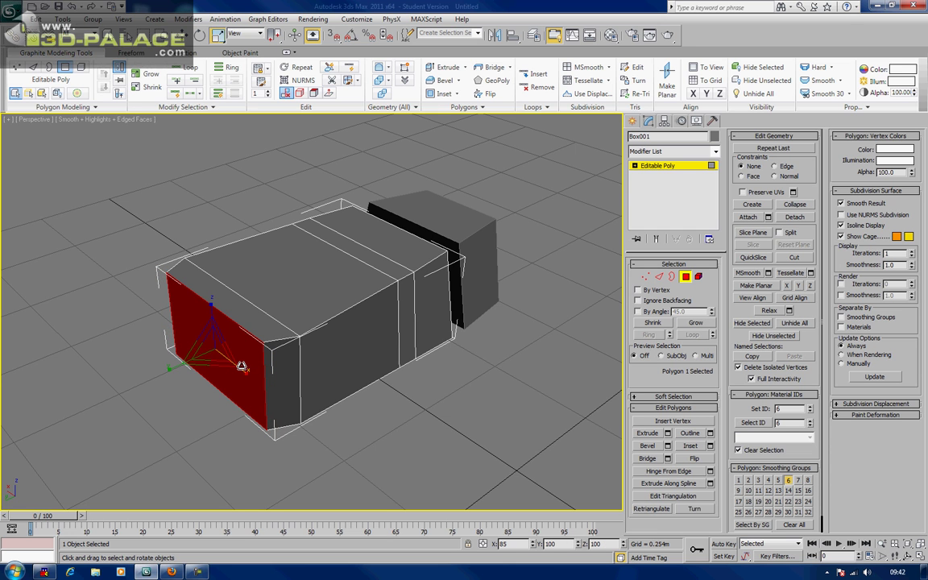
pyautogui.click(211, 407)
# Step: Raise the top polygons of the large block and its extruded end to about Z 0.262 m
pyautogui.scroll(-3, 218, 406)
pyautogui.keyDown('alt'); pyautogui.moveTo(277, 402); pyautogui.dragTo(149, 401, button='middle'); pyautogui.keyUp('alt')
pyautogui.click(405, 274)
pyautogui.keyDown('ctrl'); pyautogui.click(363, 272); pyautogui.keyUp('ctrl')
pyautogui.moveTo(377, 241); pyautogui.dragTo(377, 232)
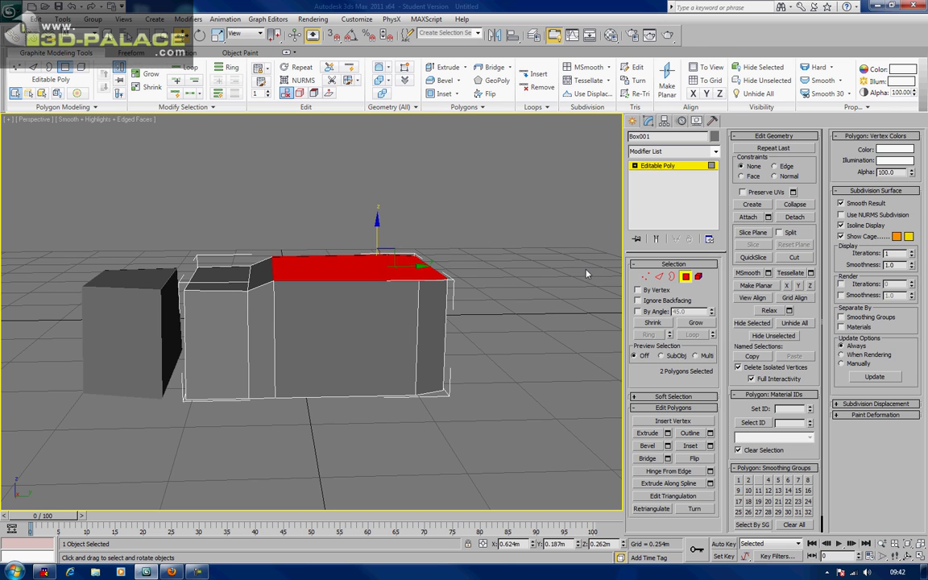
# Step: Raise the top edge where the bridged strip meets the narrow middle piece to smooth the slope
pyautogui.click(659, 276)
pyautogui.click(245, 281)
pyautogui.moveTo(248, 242); pyautogui.dragTo(248, 235)
pyautogui.click(579, 286)
pyautogui.click(657, 276)
# Step: Lower the outer top edge of the detached end piece so that its top slopes downward
pyautogui.click(103, 286)
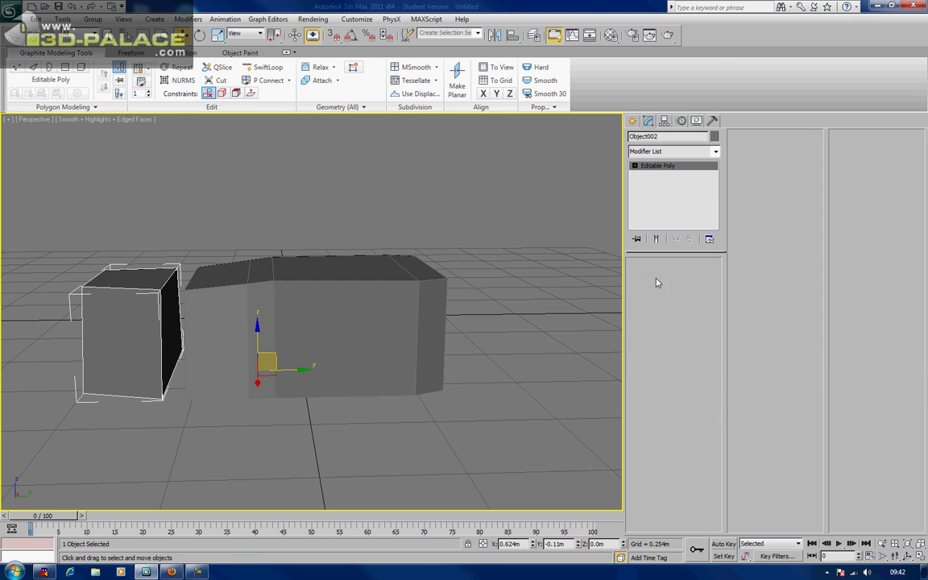
pyautogui.click(658, 277)
pyautogui.click(98, 263)
pyautogui.moveTo(90, 247); pyautogui.dragTo(90, 263)
pyautogui.click(153, 230)
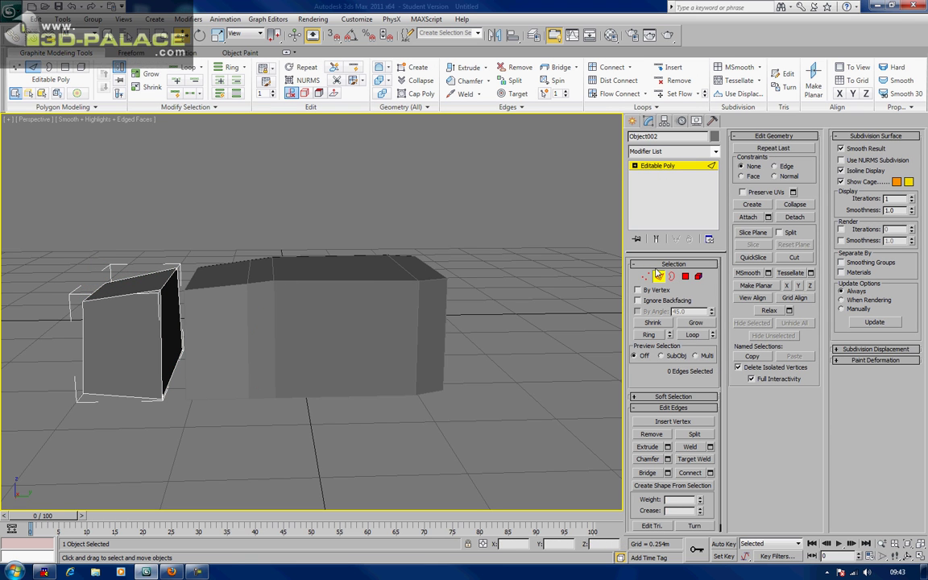
pyautogui.click(659, 276)
# Step: Create a box with AutoGrid on top of the large block, about 0.21 m long, 0.265 m wide and 0.225 m high
pyautogui.click(552, 337)
pyautogui.scroll(-4, 552, 337)
pyautogui.keyDown('alt'); pyautogui.moveTo(549, 337); pyautogui.dragTo(578, 364, button='middle'); pyautogui.keyUp('alt')
pyautogui.moveTo(429, 317)
pyautogui.keyDown('alt'); pyautogui.mouseDown(button='middle')
pyautogui.moveTo(437, 337)
pyautogui.moveTo(434, 304)
pyautogui.mouseUp(button='middle'); pyautogui.keyUp('alt')
pyautogui.moveTo(432, 303); pyautogui.dragTo(516, 234, button='middle')
pyautogui.scroll(3, 453, 363)
pyautogui.click(320, 355)
pyautogui.click(633, 121)
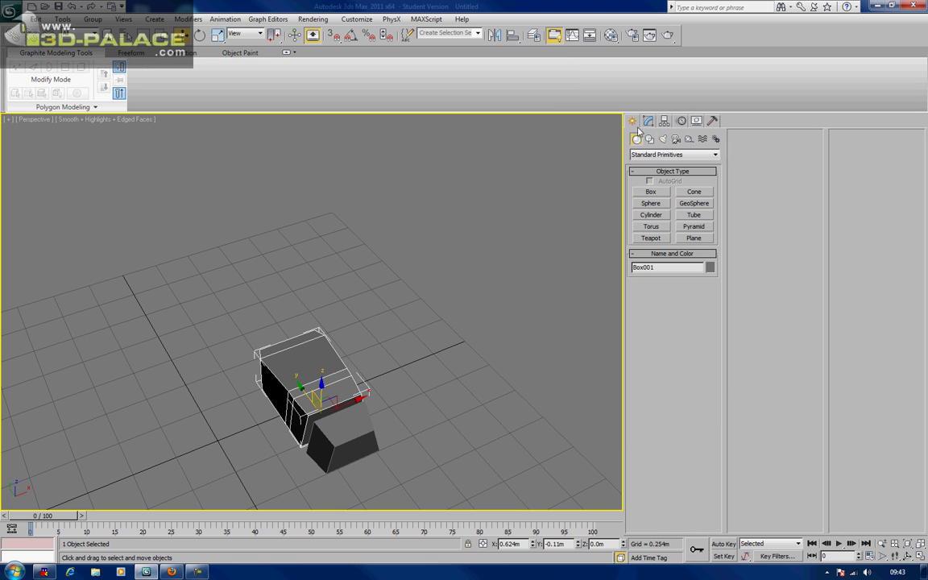
pyautogui.click(649, 192)
pyautogui.scroll(4, 433, 290)
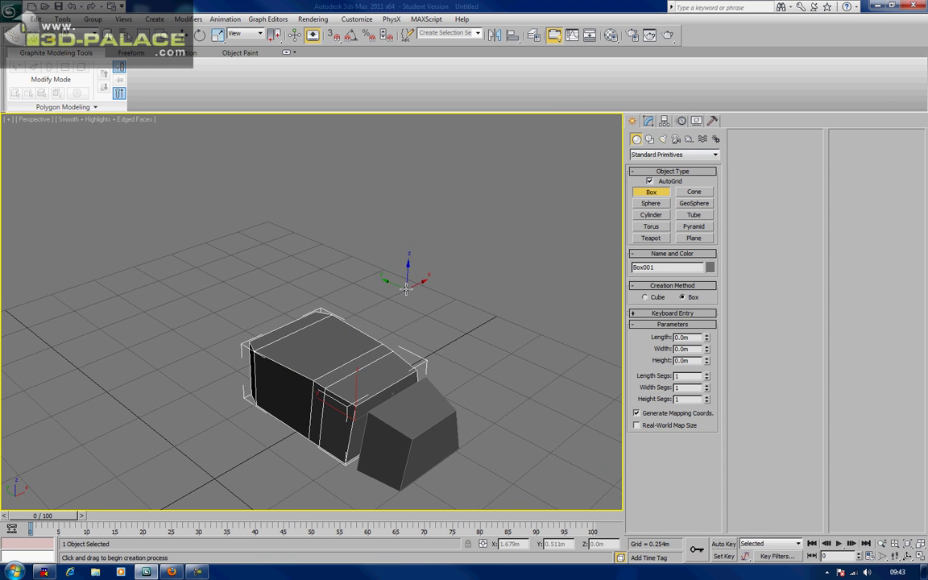
pyautogui.scroll(3, 407, 289)
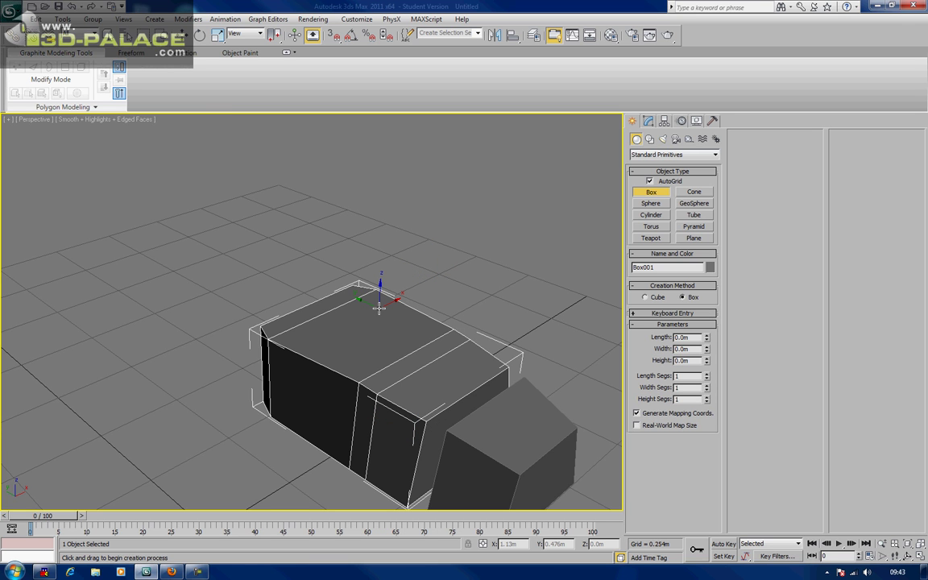
pyautogui.moveTo(377, 315)
pyautogui.keyDown('alt'); pyautogui.mouseDown(button='middle')
pyautogui.moveTo(381, 322)
pyautogui.moveTo(379, 307)
pyautogui.mouseUp(button='middle'); pyautogui.keyUp('alt')
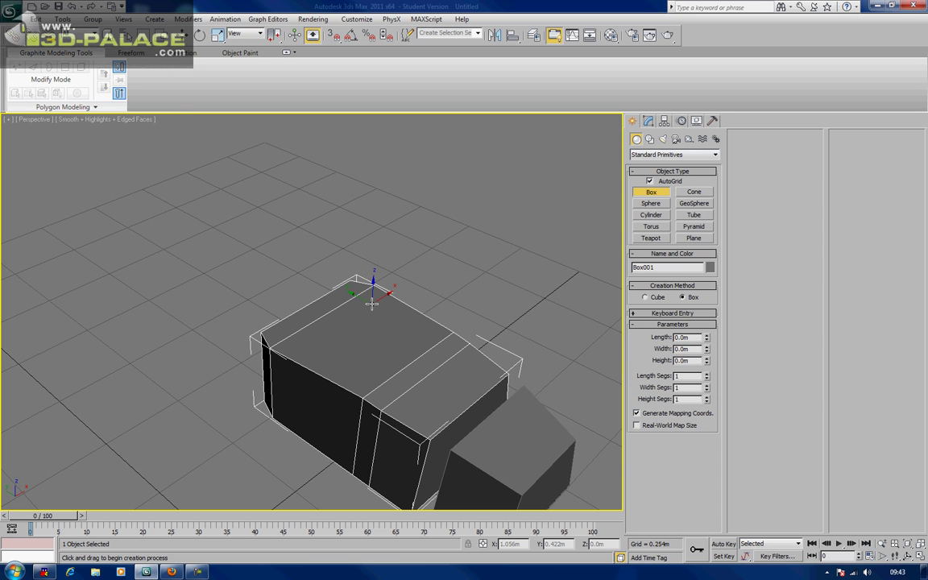
pyautogui.moveTo(372, 303); pyautogui.dragTo(365, 378)
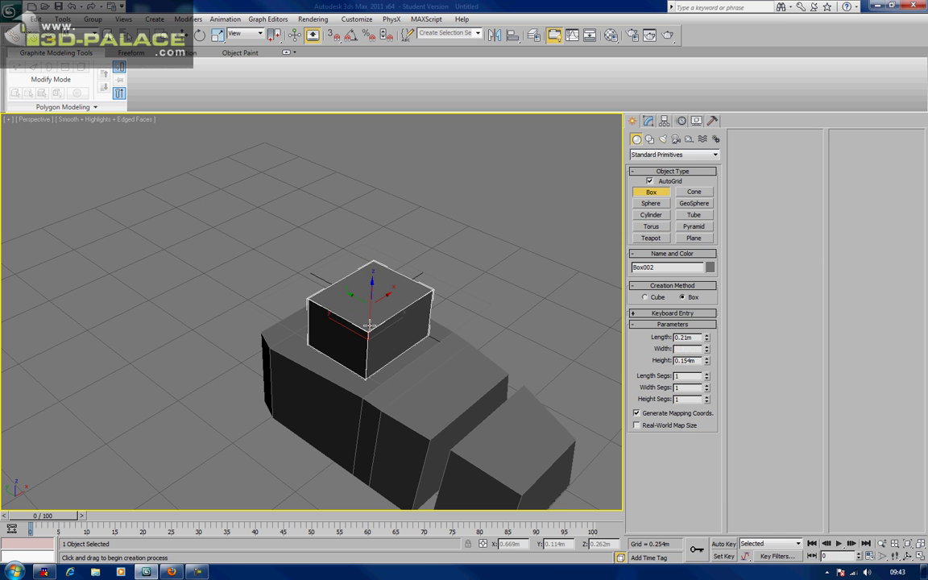
pyautogui.click(373, 304)
pyautogui.rightClick(372, 304)
# Step: Raise the new box slightly above the large block and copy it about 0.293 m straight up
pyautogui.keyDown('alt'); pyautogui.moveTo(372, 305); pyautogui.dragTo(330, 312, button='middle'); pyautogui.keyUp('alt')
pyautogui.moveTo(330, 312); pyautogui.dragTo(330, 296)
pyautogui.keyDown('alt'); pyautogui.moveTo(354, 304); pyautogui.dragTo(329, 352, button='middle'); pyautogui.keyUp('alt')
pyautogui.keyDown('shift'); pyautogui.moveTo(329, 350); pyautogui.dragTo(322, 280); pyautogui.keyUp('shift')
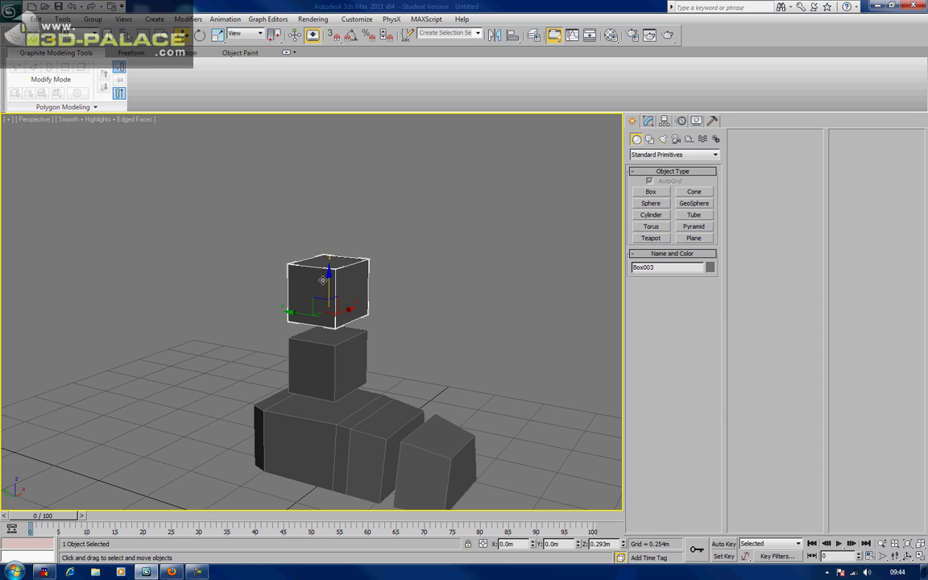
pyautogui.click(466, 334)
pyautogui.click(467, 334)
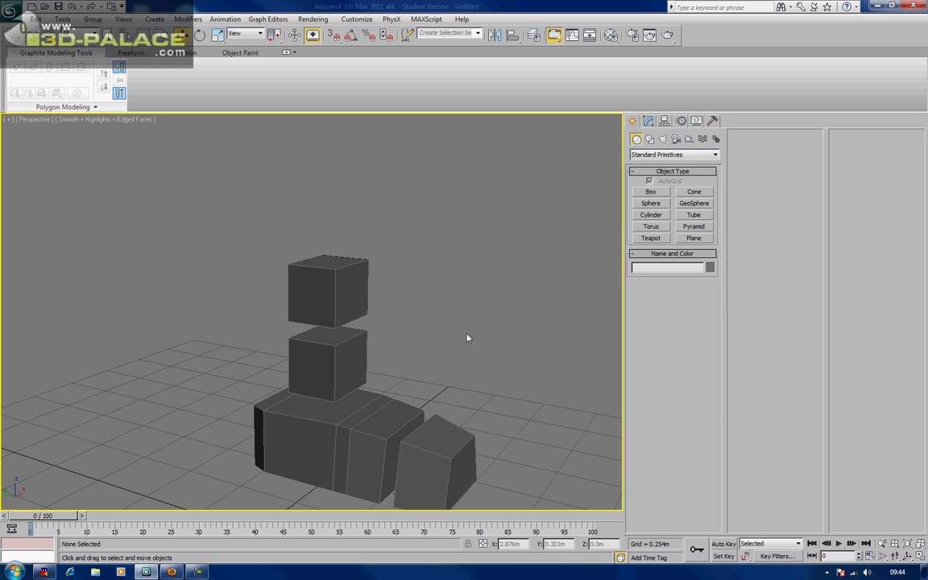
# Step: Copy the upper stacked box about -0.393 m along X to stand beside the stack
pyautogui.scroll(-5, 467, 338)
pyautogui.keyDown('alt'); pyautogui.moveTo(468, 338); pyautogui.dragTo(362, 346, button='middle'); pyautogui.keyUp('alt')
pyautogui.scroll(-3, 402, 324)
pyautogui.scroll(3, 454, 348)
pyautogui.click(378, 335)
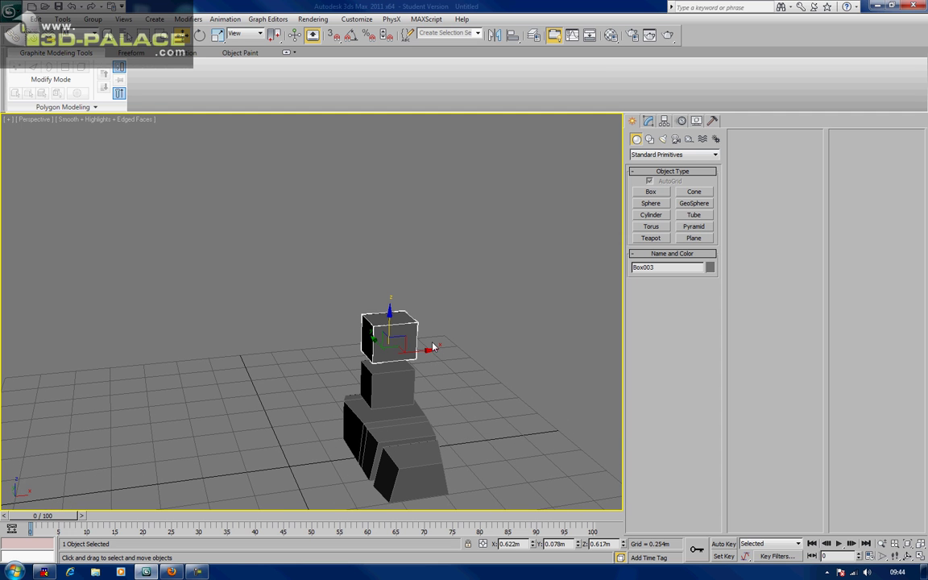
pyautogui.keyDown('shift'); pyautogui.moveTo(429, 349); pyautogui.dragTo(365, 355); pyautogui.keyUp('shift')
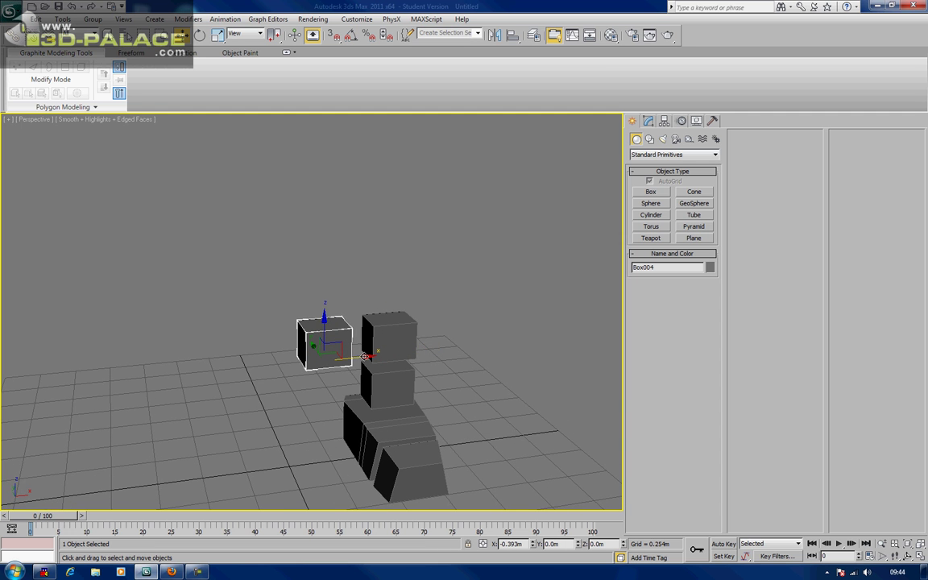
pyautogui.click(475, 331)
# Step: Convert the copied box beside the stack to an Editable Poly
pyautogui.keyDown('alt'); pyautogui.moveTo(402, 348); pyautogui.dragTo(369, 345, button='middle'); pyautogui.keyUp('alt')
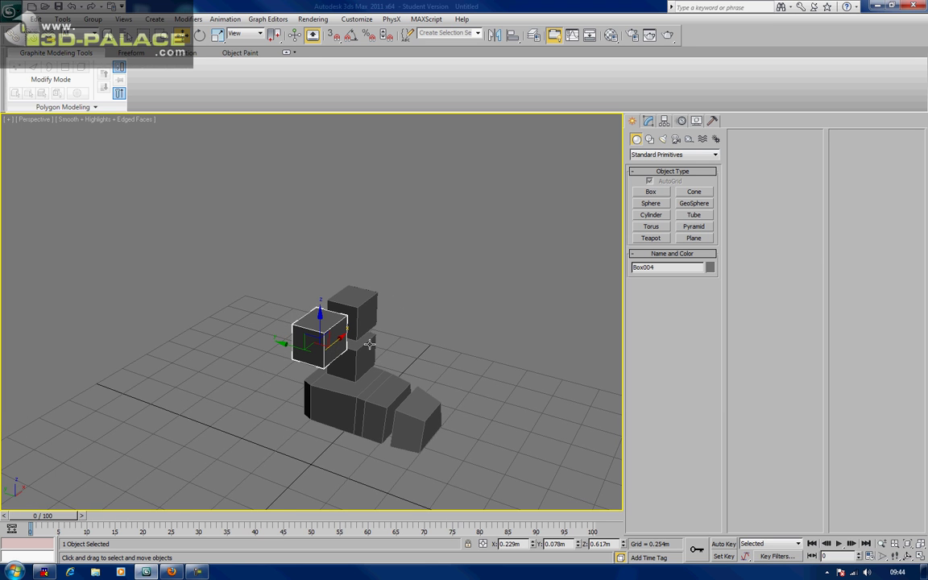
pyautogui.click(648, 120)
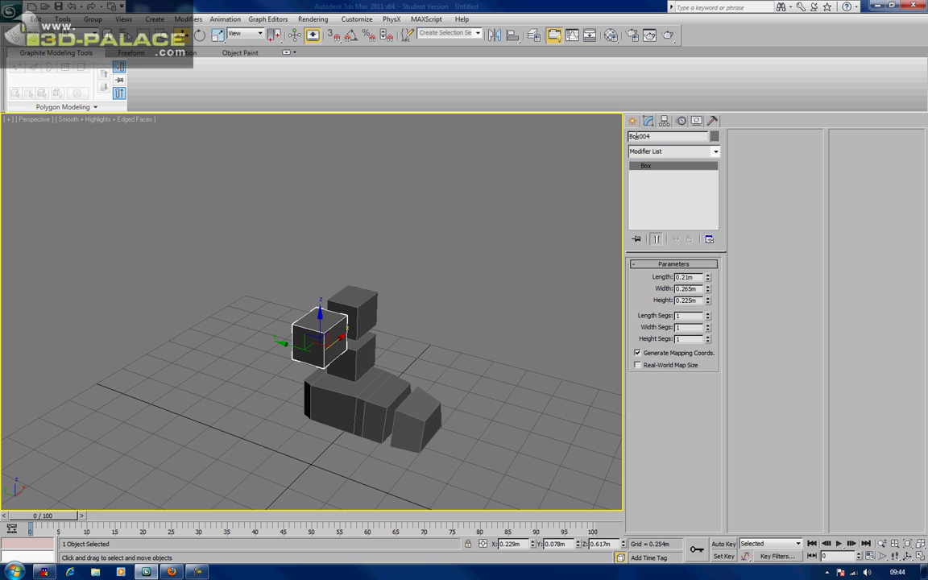
pyautogui.rightClick(328, 324)
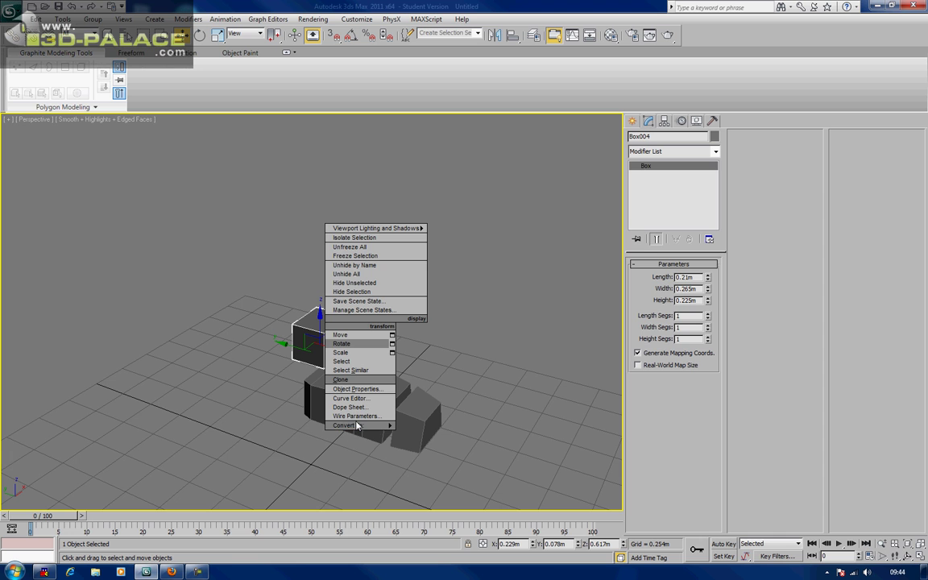
pyautogui.moveTo(378, 426)
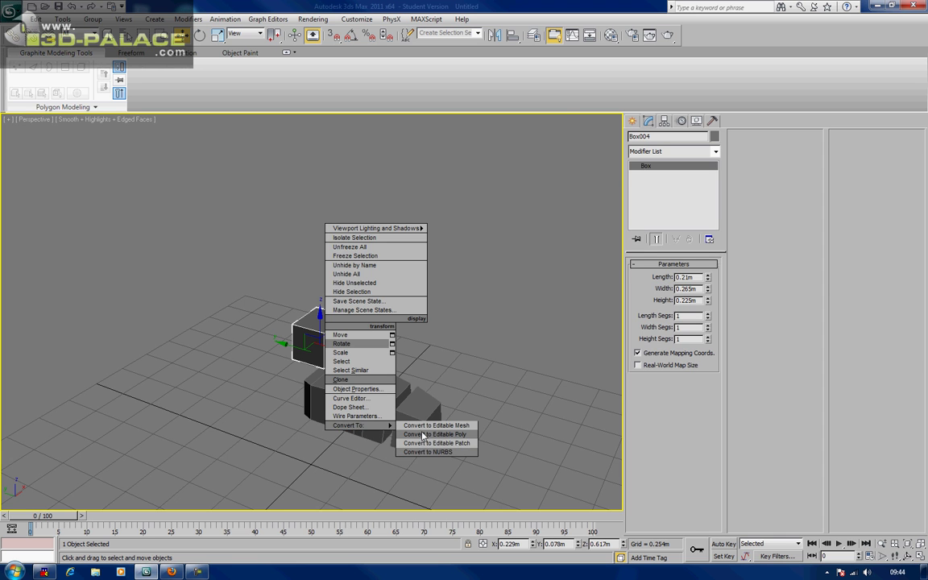
pyautogui.click(422, 436)
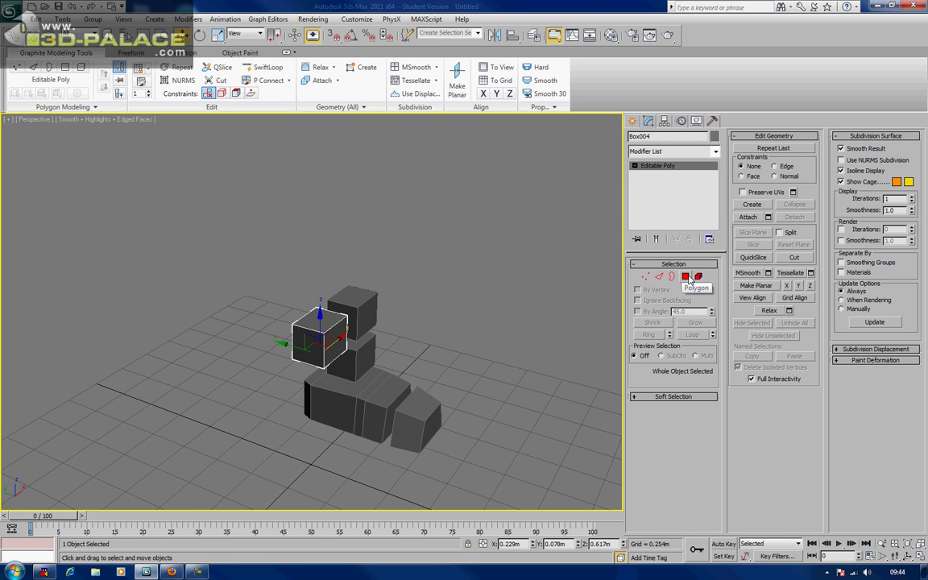
# Step: Scale the side box's top polygon outward along Y so that the box flares toward the top
pyautogui.click(687, 277)
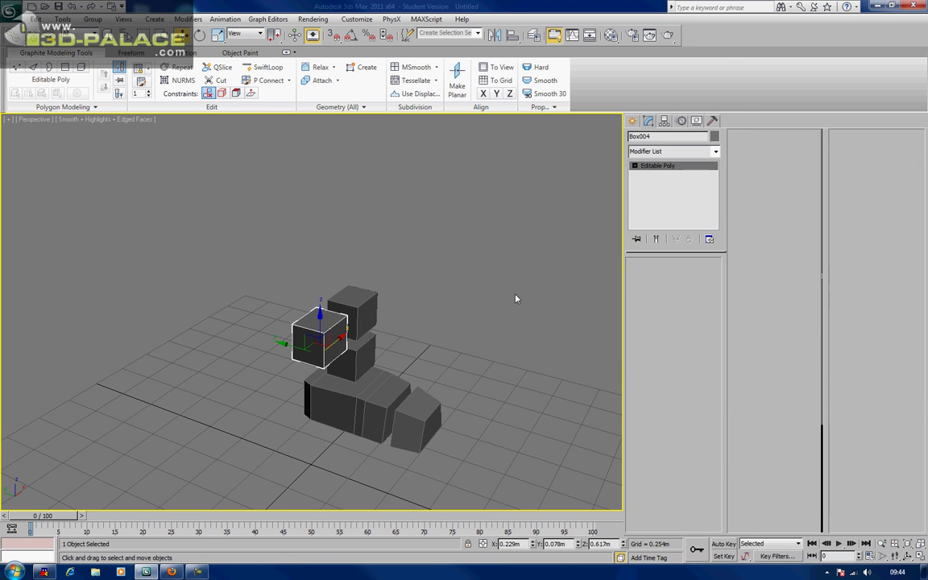
pyautogui.click(315, 316)
pyautogui.press('e')
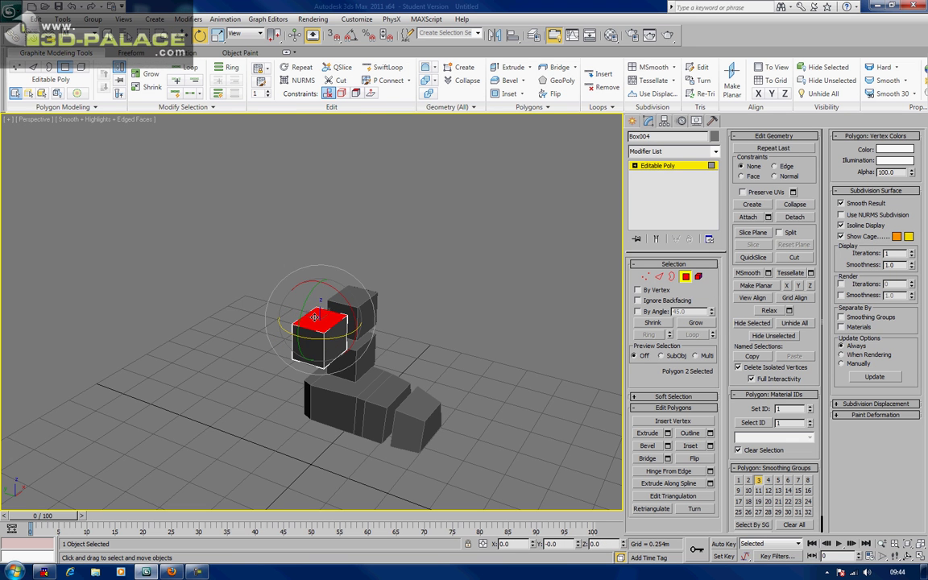
pyautogui.press('w')
pyautogui.press('r')
pyautogui.moveTo(365, 331); pyautogui.dragTo(399, 361)
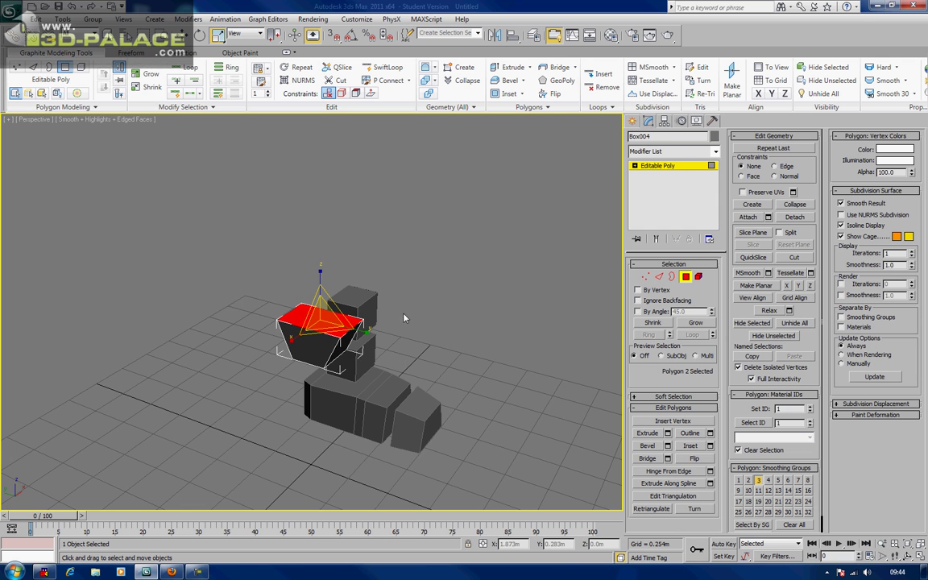
pyautogui.keyDown('alt'); pyautogui.moveTo(391, 296); pyautogui.dragTo(306, 311, button='middle'); pyautogui.keyUp('alt')
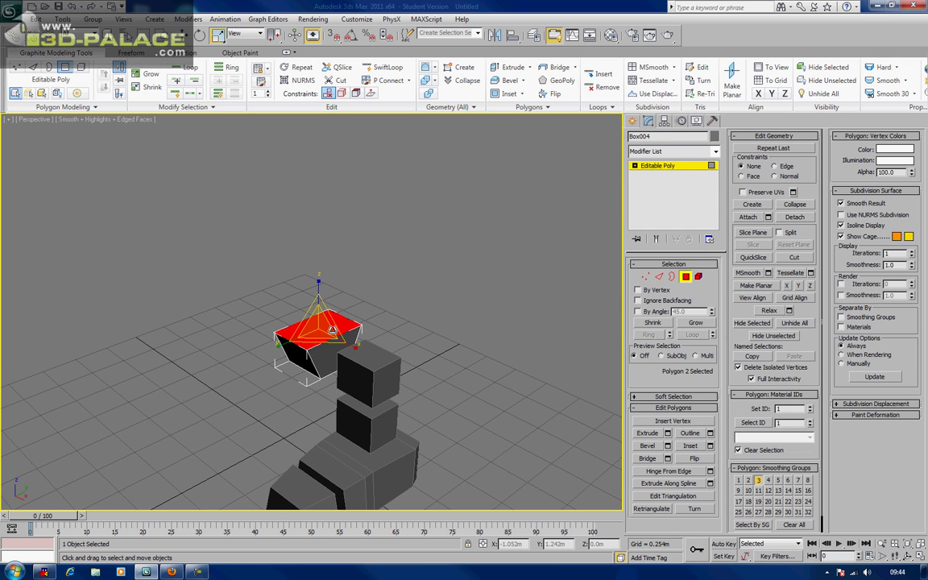
pyautogui.click(684, 276)
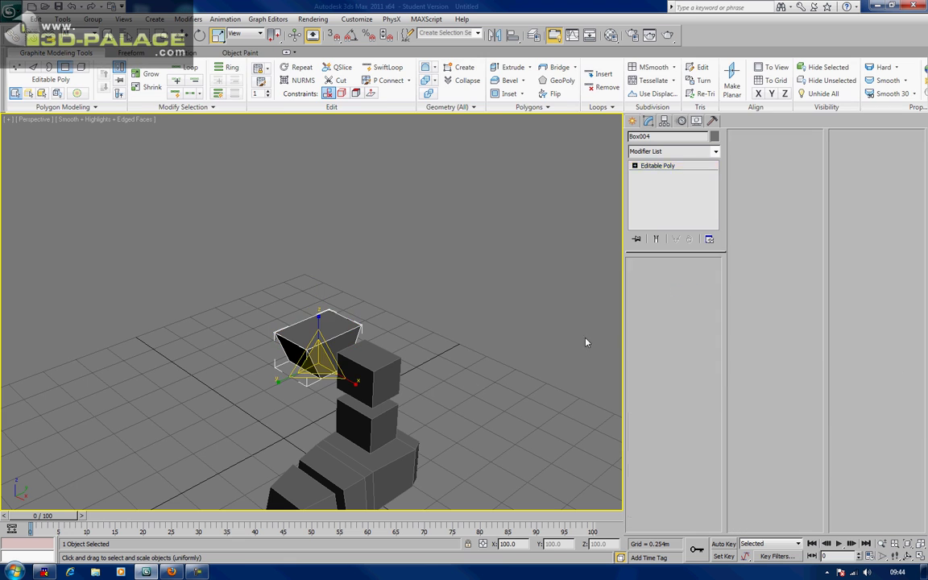
# Step: Convert the upper box of the stack to an Editable Poly
pyautogui.click(371, 356)
pyautogui.rightClick(372, 359)
pyautogui.moveTo(436, 460)
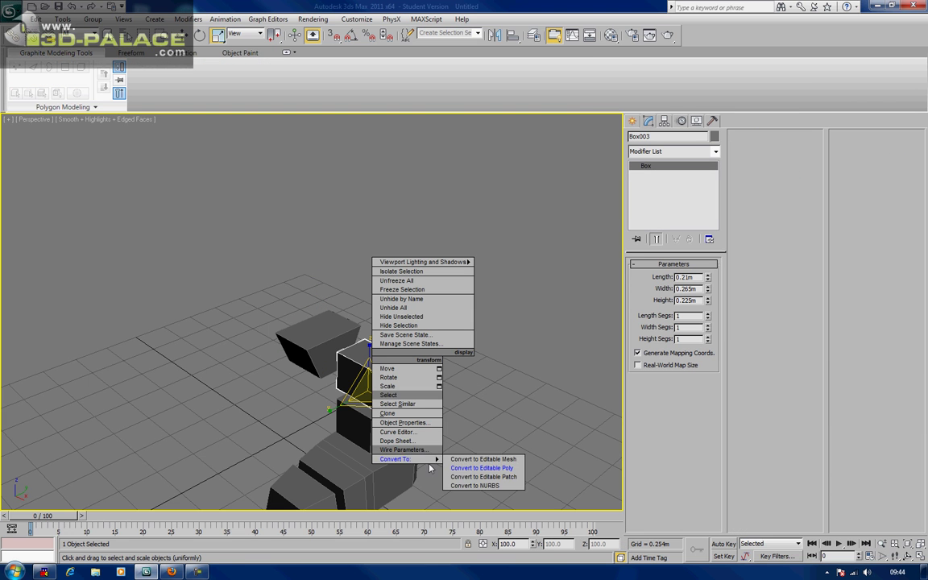
pyautogui.click(482, 467)
# Step: Scale the upper stacked box's top polygon outward along Y to flare it like the side box
pyautogui.click(684, 277)
pyautogui.click(367, 356)
pyautogui.keyDown('alt'); pyautogui.moveTo(367, 356); pyautogui.dragTo(346, 379, button='middle'); pyautogui.keyUp('alt')
pyautogui.moveTo(318, 390); pyautogui.dragTo(299, 406)
pyautogui.keyDown('alt'); pyautogui.moveTo(298, 406); pyautogui.dragTo(428, 399, button='middle'); pyautogui.keyUp('alt')
# Step: Extrude the upper stacked box's top polygon upward by a short distance
pyautogui.click(648, 432)
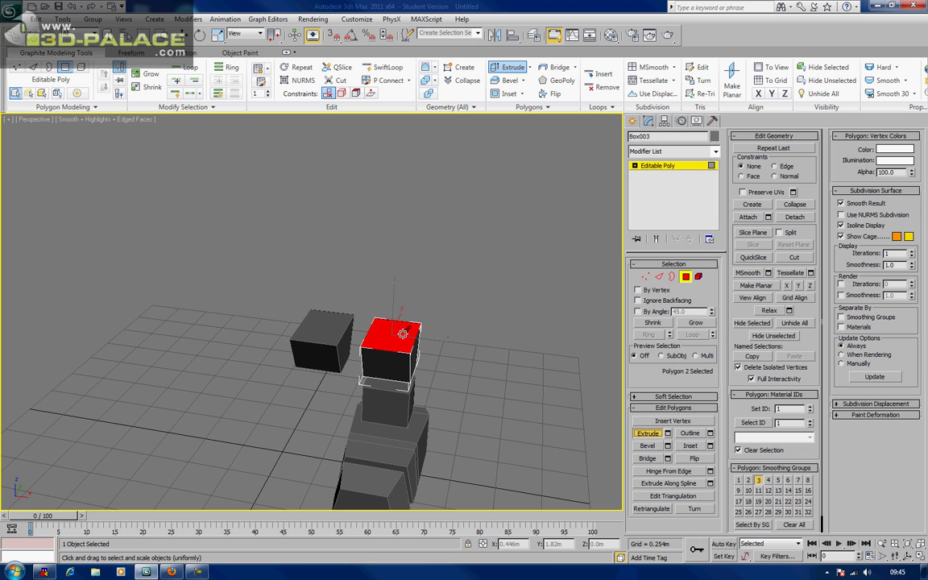
pyautogui.moveTo(403, 329); pyautogui.dragTo(402, 320)
pyautogui.press('w')
pyautogui.keyDown('alt'); pyautogui.moveTo(403, 320); pyautogui.dragTo(429, 322, button='middle'); pyautogui.keyUp('alt')
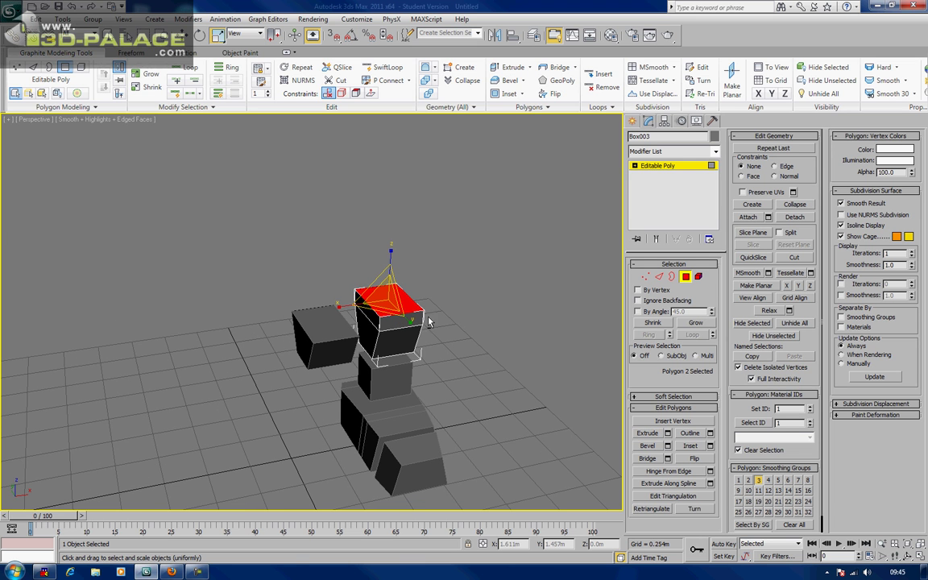
# Step: Slope the upper stacked box's top by lowering the edge nearest the side box and raising the opposite edge
pyautogui.click(659, 276)
pyautogui.click(366, 302)
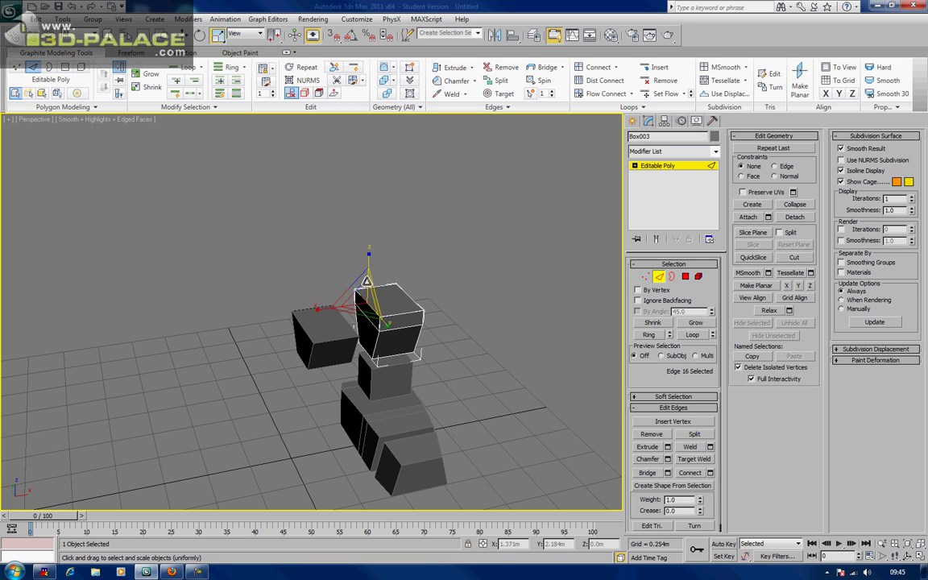
pyautogui.moveTo(366, 278); pyautogui.dragTo(404, 292)
pyautogui.click(409, 294)
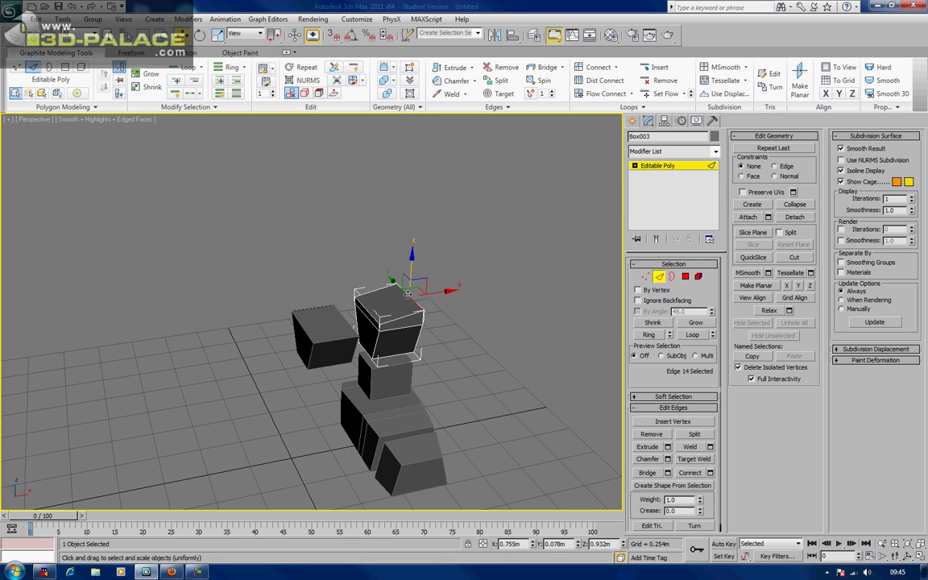
pyautogui.click(435, 256)
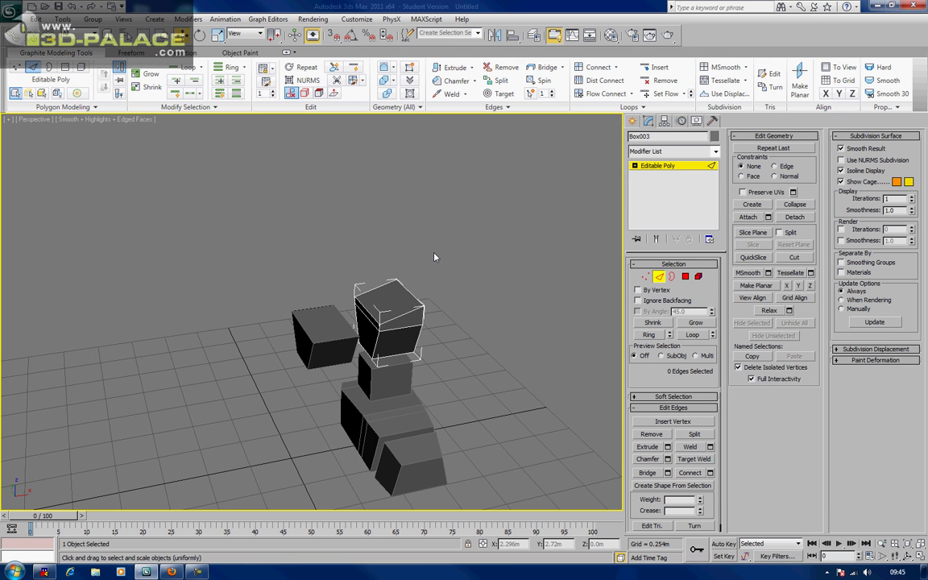
pyautogui.keyDown('alt'); pyautogui.moveTo(434, 258); pyautogui.dragTo(624, 280, button='middle'); pyautogui.keyUp('alt')
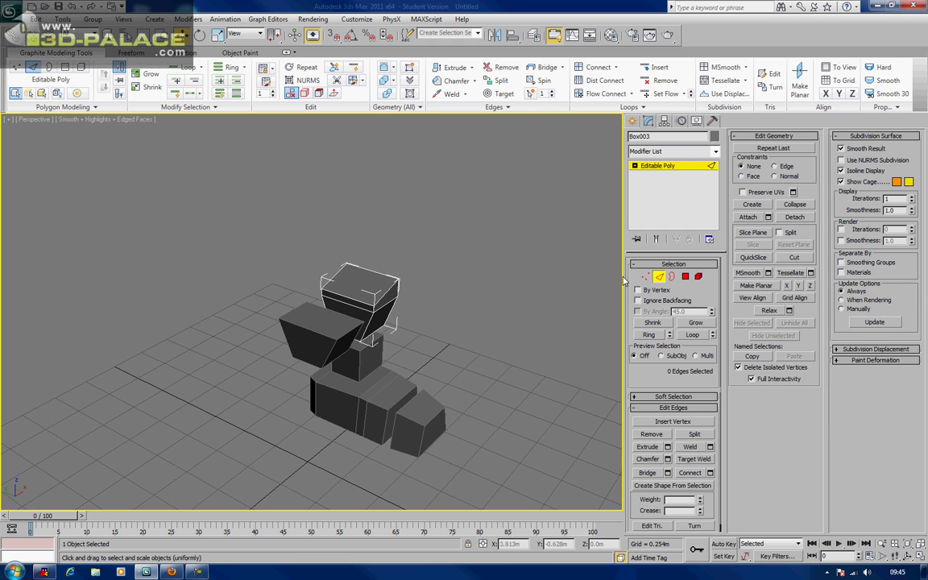
pyautogui.click(659, 280)
# Step: Extrude the side box's top polygon upward by a short distance
pyautogui.scroll(3, 473, 282)
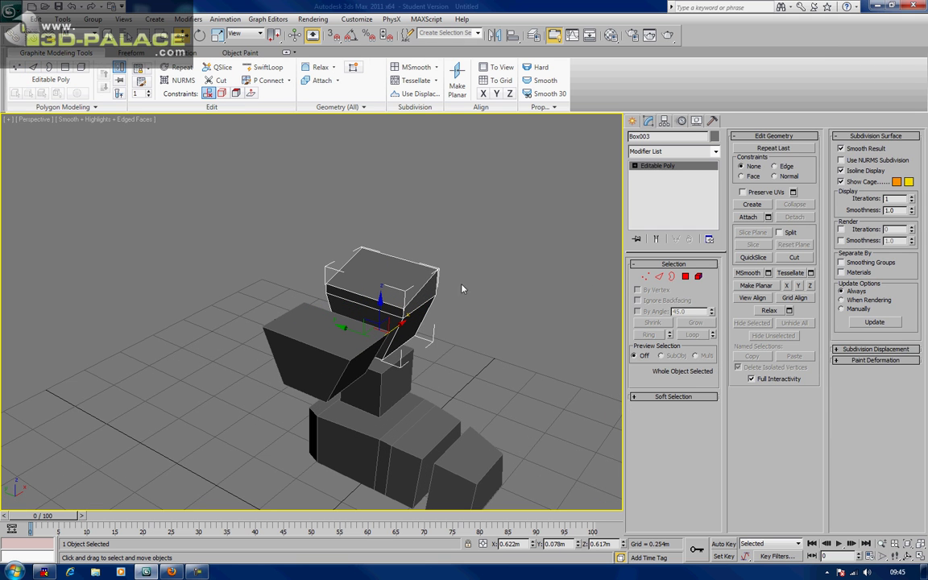
pyautogui.click(308, 341)
pyautogui.keyDown('alt'); pyautogui.moveTo(308, 342); pyautogui.dragTo(288, 355, button='middle'); pyautogui.keyUp('alt')
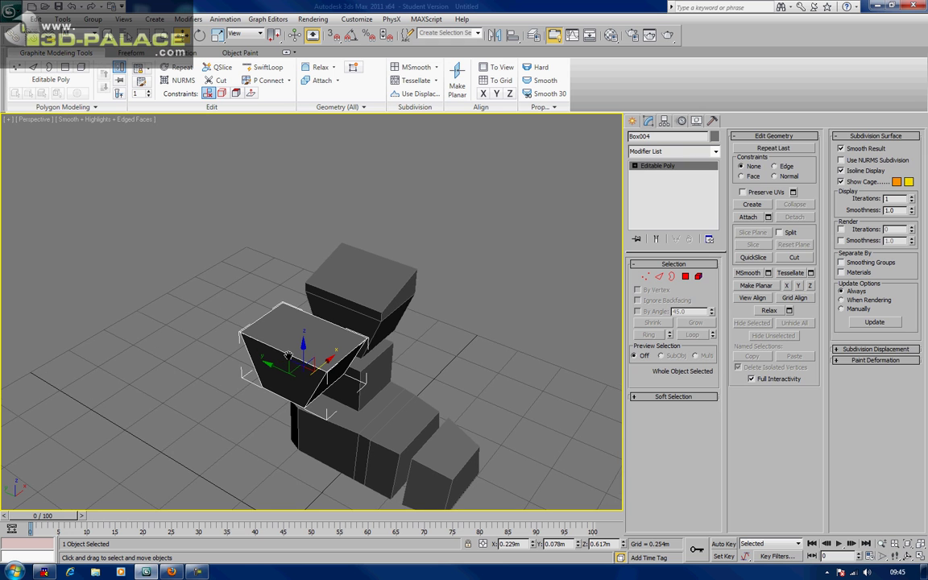
pyautogui.click(686, 278)
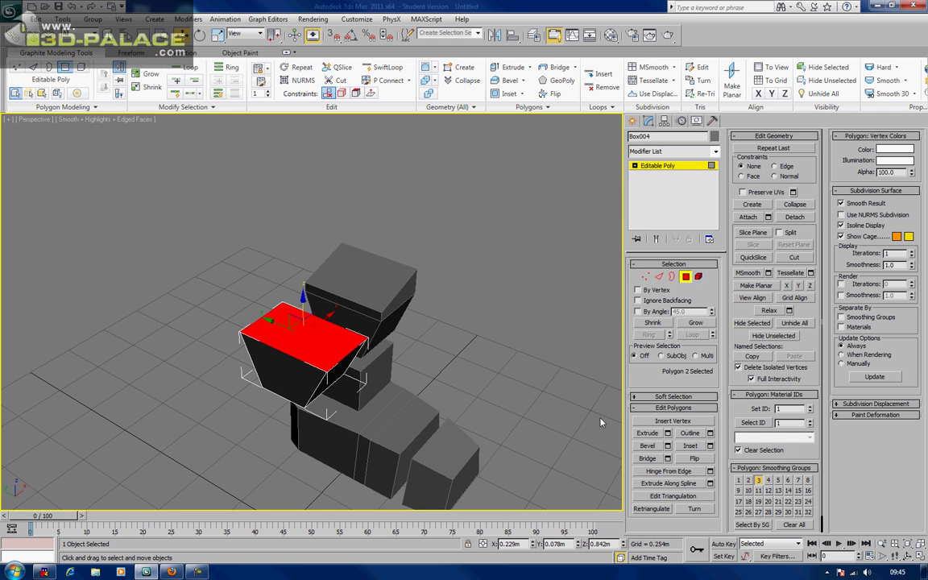
pyautogui.click(649, 434)
pyautogui.moveTo(306, 346); pyautogui.dragTo(303, 324)
# Step: Extrude the two opposite X-facing end polygons of the side box's new upper section outward
pyautogui.keyDown('alt'); pyautogui.moveTo(329, 323); pyautogui.dragTo(262, 333, button='middle'); pyautogui.keyUp('alt')
pyautogui.click(345, 325)
pyautogui.keyDown('ctrl'); pyautogui.click(295, 329); pyautogui.keyUp('ctrl')
pyautogui.moveTo(348, 334); pyautogui.dragTo(378, 310)
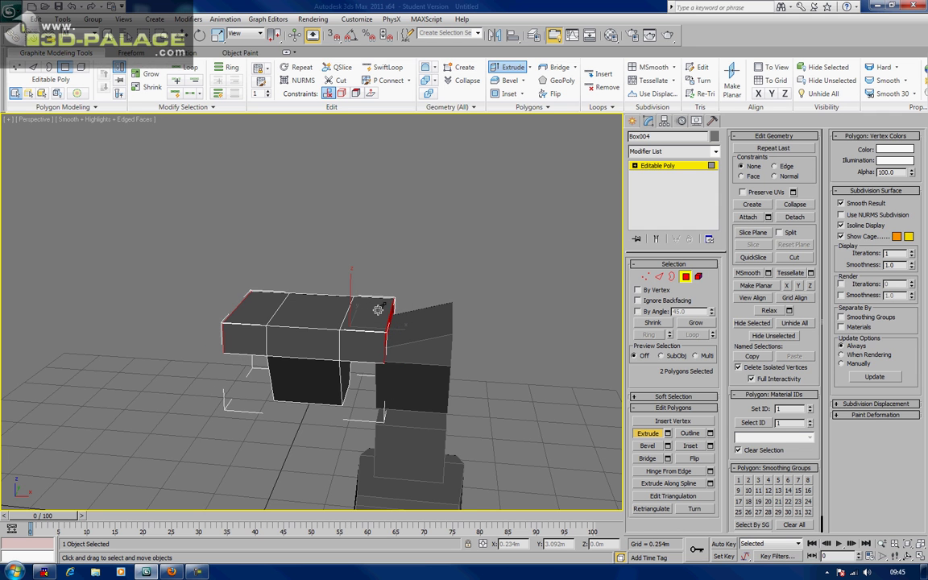
pyautogui.keyDown('alt'); pyautogui.moveTo(378, 310); pyautogui.dragTo(357, 304, button='middle'); pyautogui.keyUp('alt')
pyautogui.rightClick(373, 303)
# Step: Raise both extruded end polygons along Z, and lift the middle top polygon level with them
pyautogui.moveTo(386, 296); pyautogui.dragTo(388, 280)
pyautogui.click(311, 292)
pyautogui.moveTo(316, 281); pyautogui.dragTo(316, 264)
# Step: Move the end polygon above the leg stack outward along X and narrow it slightly along Y
pyautogui.moveTo(377, 320)
pyautogui.keyDown('alt'); pyautogui.mouseDown(button='middle')
pyautogui.moveTo(383, 293)
pyautogui.moveTo(387, 316)
pyautogui.mouseUp(button='middle'); pyautogui.keyUp('alt')
pyautogui.click(386, 316)
pyautogui.moveTo(407, 301); pyautogui.dragTo(438, 306)
pyautogui.keyDown('alt'); pyautogui.moveTo(433, 302); pyautogui.dragTo(373, 326, button='middle'); pyautogui.keyUp('alt')
pyautogui.press('e')
pyautogui.press('r')
pyautogui.moveTo(311, 356); pyautogui.dragTo(321, 355)
pyautogui.press('w')
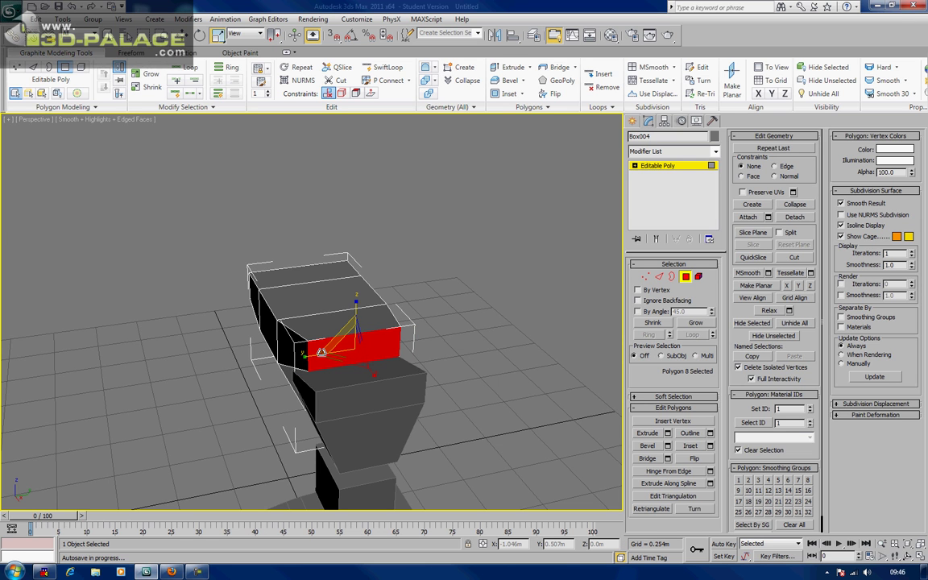
# Step: Switch to Firefox and restore its window from full screen to a smaller size
pyautogui.press('super')
pyautogui.write('i')
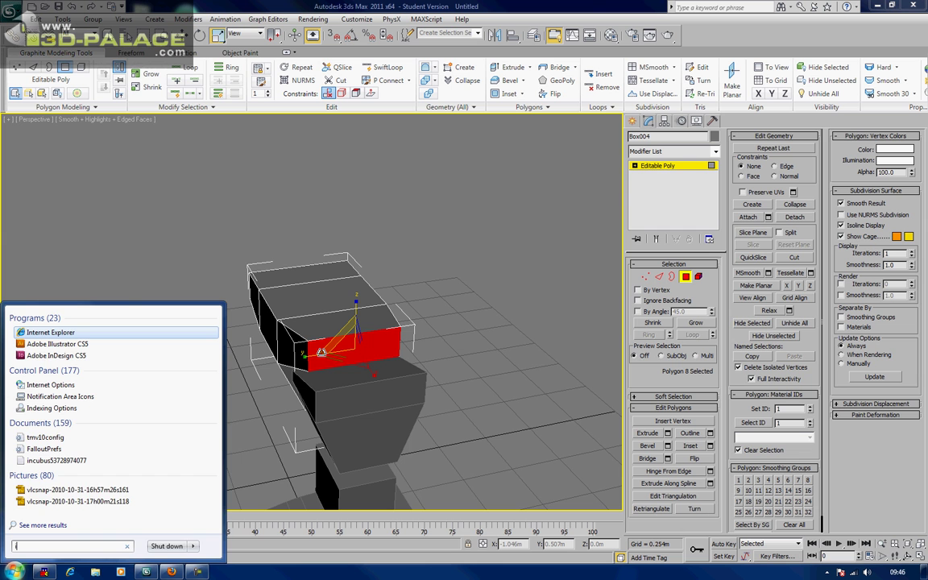
pyautogui.press('BackSpace')
pyautogui.press('Down')
pyautogui.press('Return')
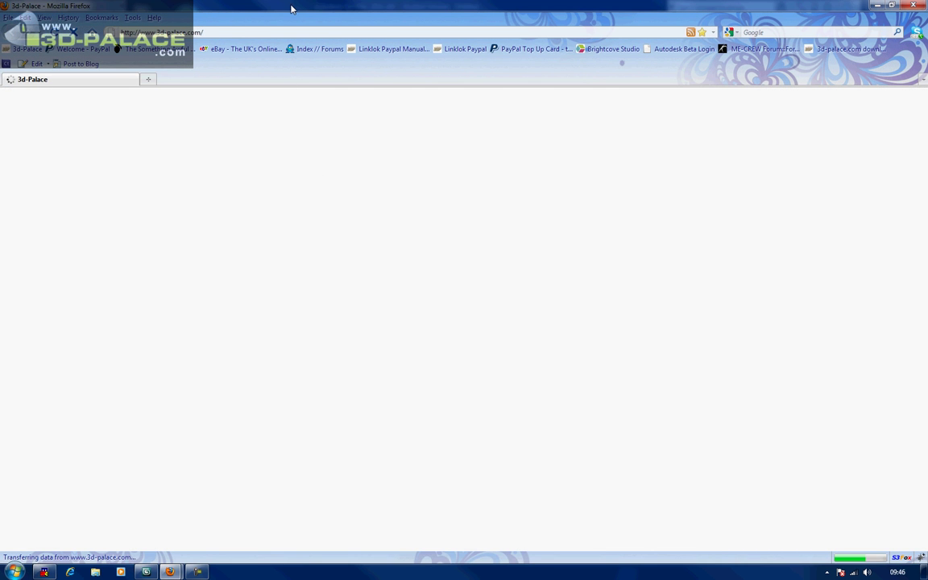
pyautogui.doubleClick(292, 8)
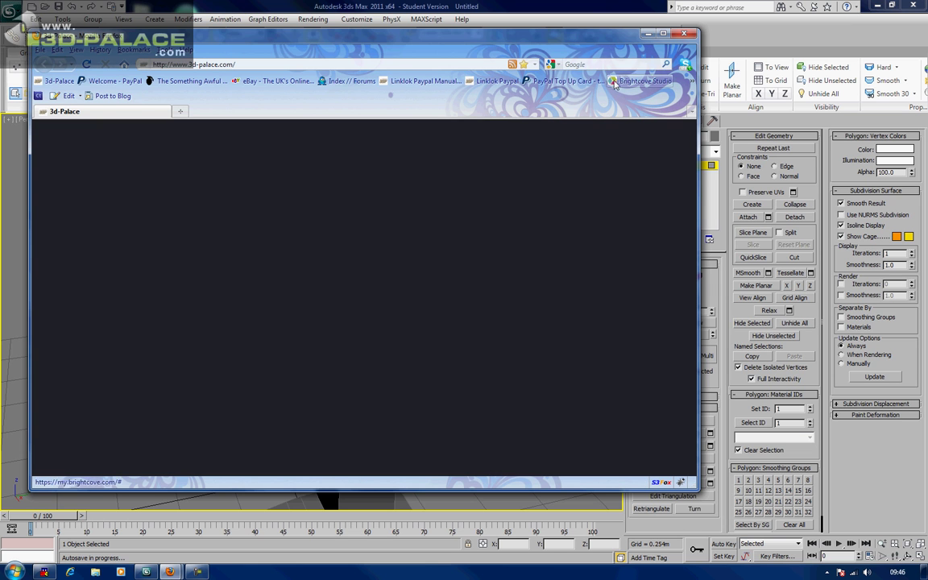
# Step: Search images.google.com for "hip bone" reference pictures and move the browser window away from the 3ds Max workspace
pyautogui.click(498, 64)
pyautogui.write('image')
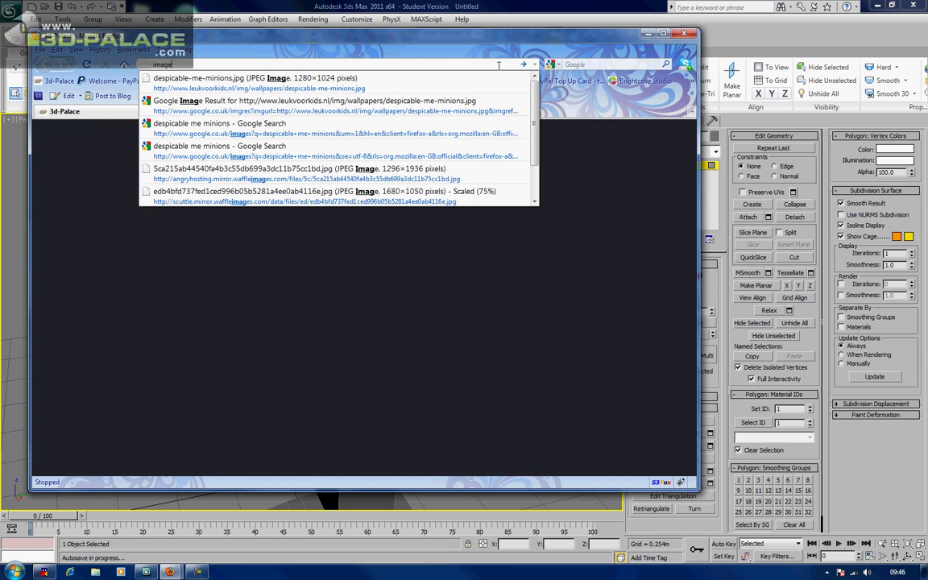
pyautogui.write('s.google')
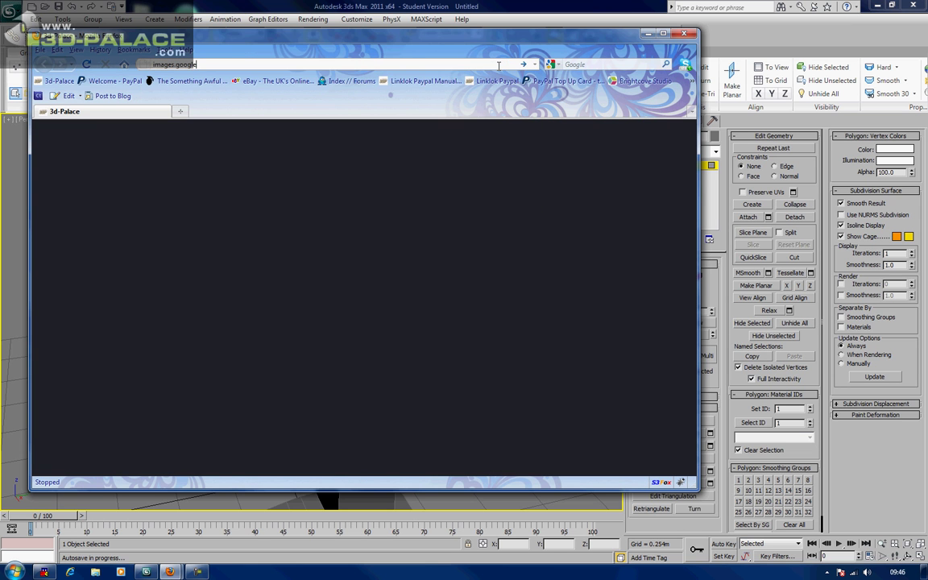
pyautogui.write('.com')
pyautogui.press('Return')
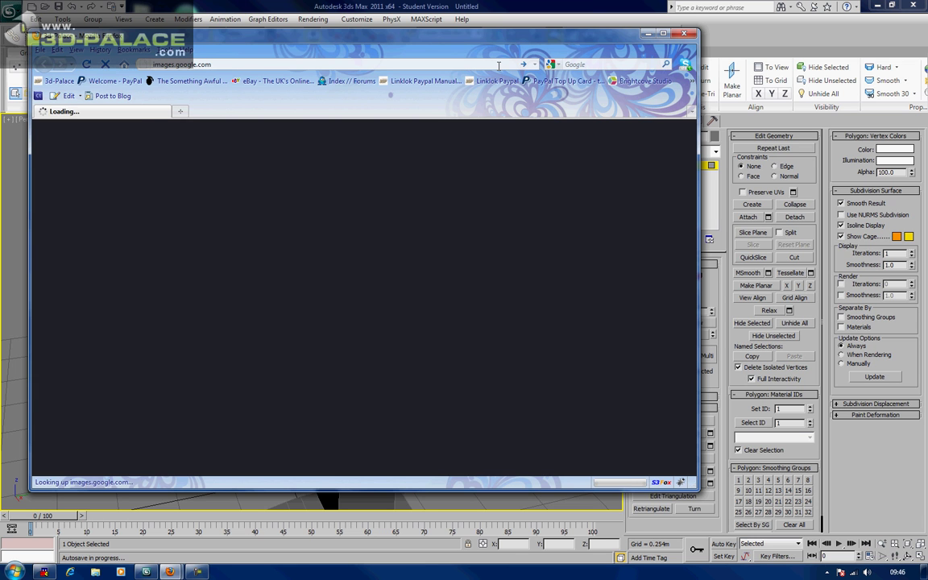
pyautogui.write('hip bone')
pyautogui.press('Return')
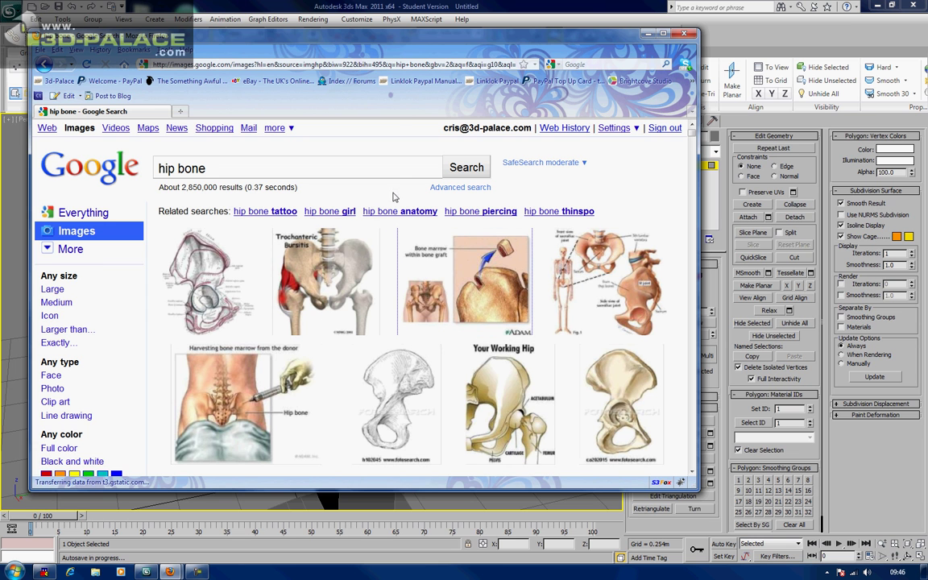
pyautogui.moveTo(460, 44); pyautogui.dragTo(475, 40)
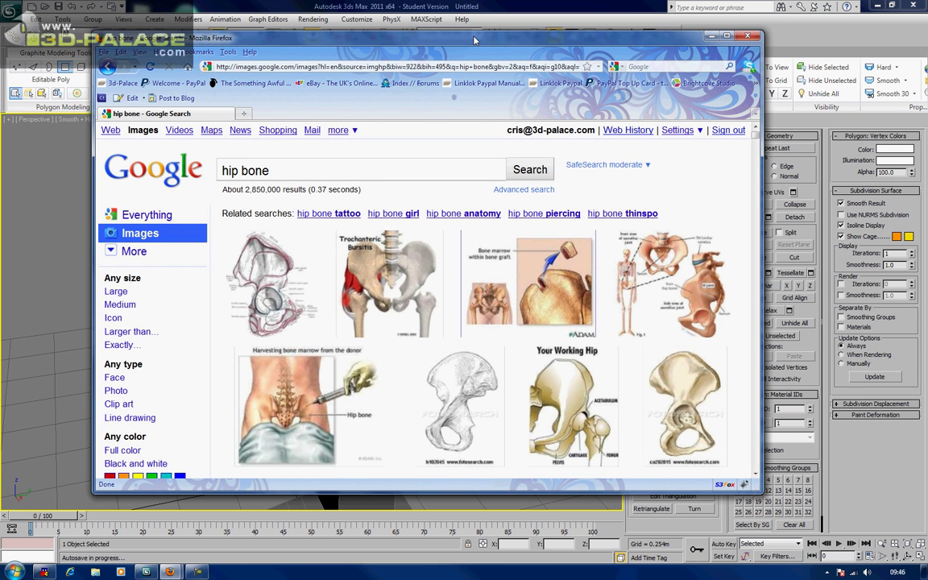
pyautogui.moveTo(560, 40); pyautogui.dragTo(0, 20)
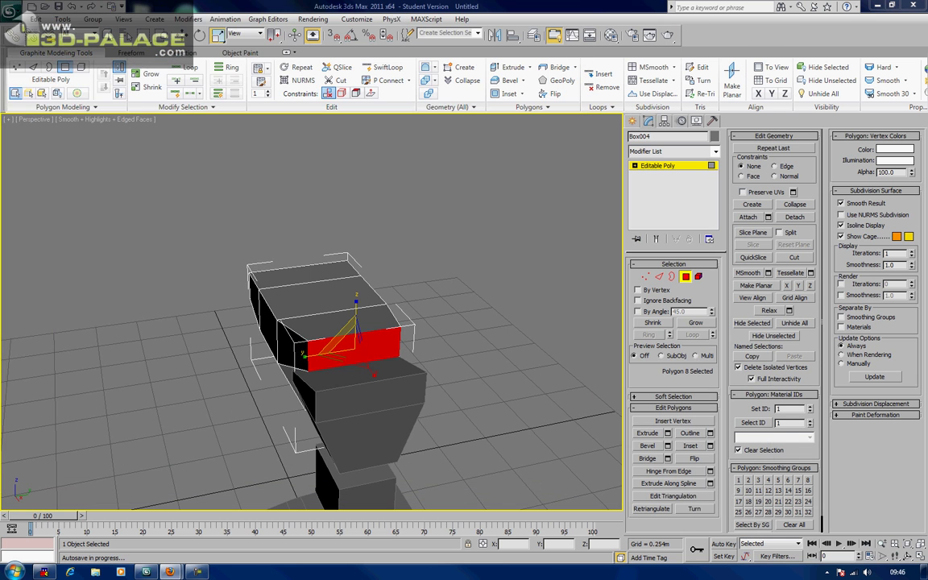
# Step: Move the hip section's end polygon above the leg stack further outward along X and upward along Z
pyautogui.press('r')
pyautogui.keyDown('alt'); pyautogui.moveTo(171, 326); pyautogui.dragTo(274, 275, button='middle'); pyautogui.keyUp('alt')
pyautogui.press('w')
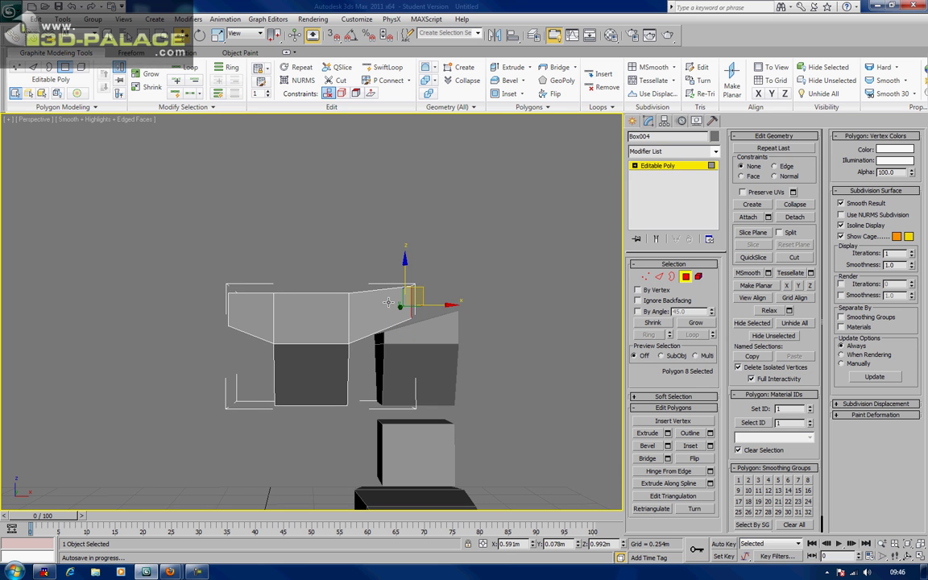
pyautogui.moveTo(420, 283); pyautogui.dragTo(457, 267)
# Step: Scale the hip section's middle top polygon and the sloped one beside it to 190% along Y
pyautogui.keyDown('alt'); pyautogui.moveTo(293, 312); pyautogui.dragTo(283, 338, button='middle'); pyautogui.keyUp('alt')
pyautogui.click(420, 274)
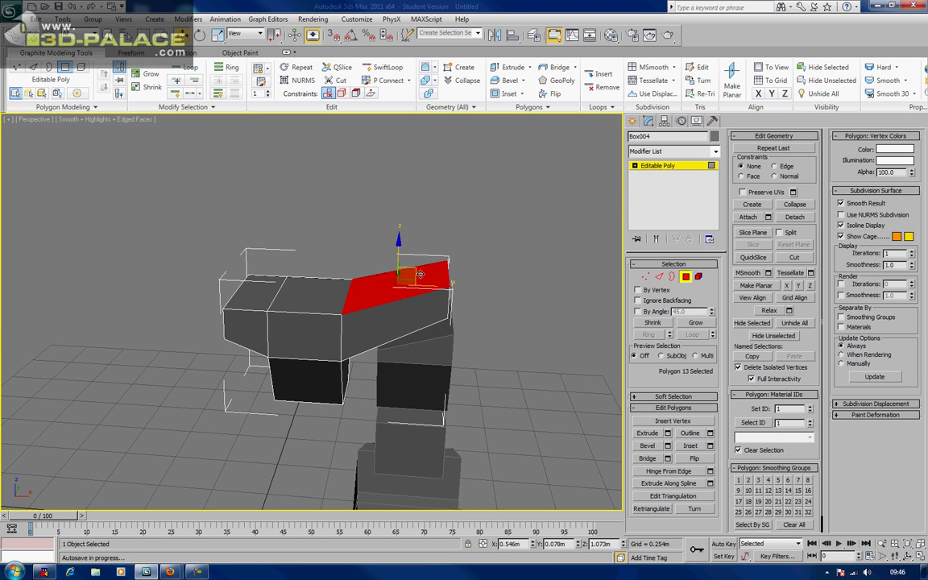
pyautogui.keyDown('ctrl'); pyautogui.click(338, 283); pyautogui.keyUp('ctrl')
pyautogui.keyDown('alt'); pyautogui.moveTo(339, 282); pyautogui.dragTo(300, 276, button='middle'); pyautogui.keyUp('alt')
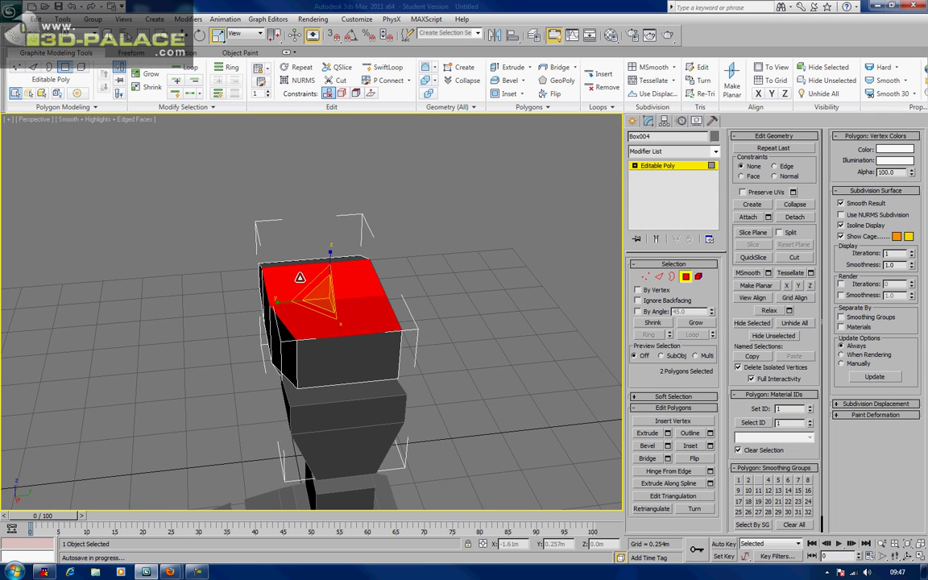
pyautogui.click(214, 356)
pyautogui.click(290, 293)
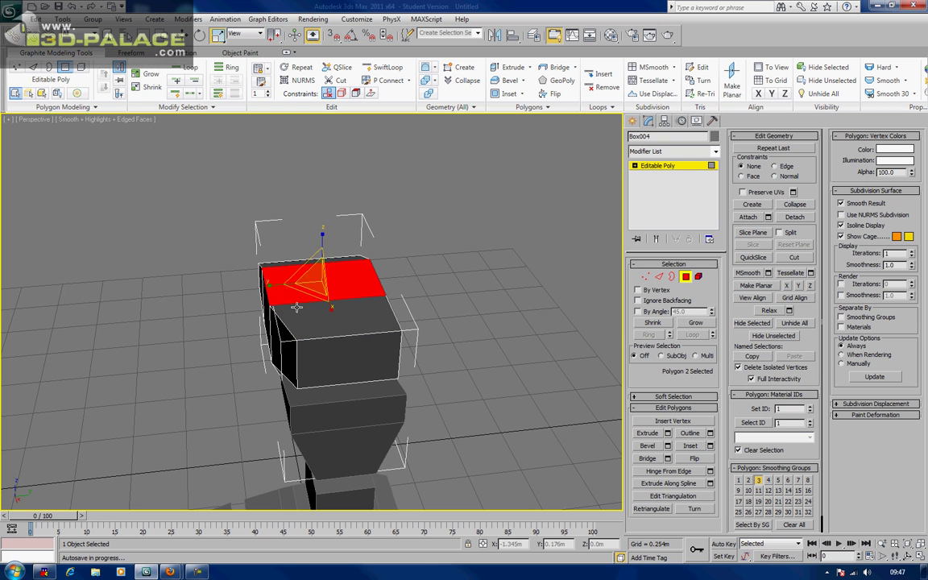
pyautogui.keyDown('ctrl'); pyautogui.click(296, 310); pyautogui.keyUp('ctrl')
pyautogui.moveTo(288, 302); pyautogui.dragTo(250, 341)
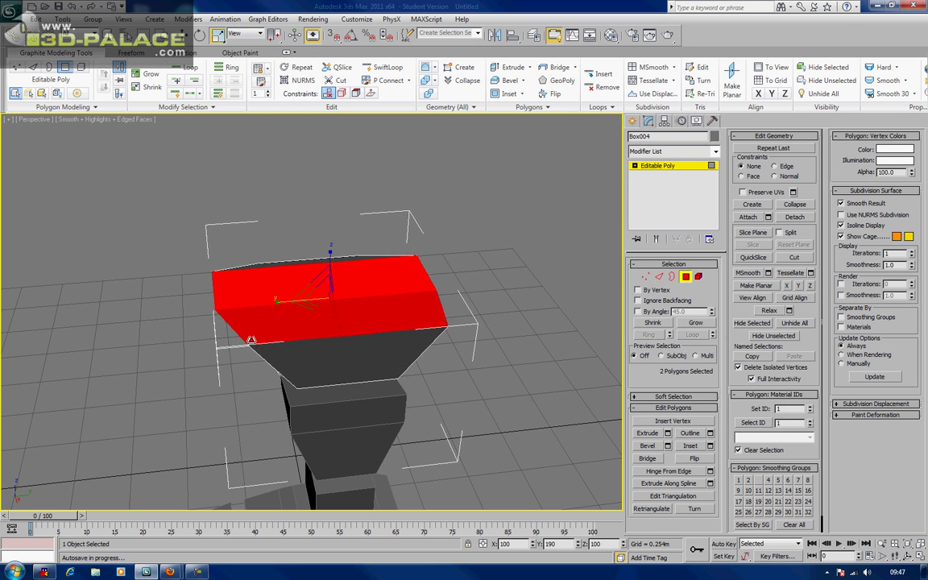
pyautogui.click(197, 379)
pyautogui.scroll(-5, 198, 379)
pyautogui.keyDown('alt'); pyautogui.moveTo(209, 380); pyautogui.dragTo(278, 369, button='middle'); pyautogui.keyUp('alt')
pyautogui.scroll(2, 278, 370)
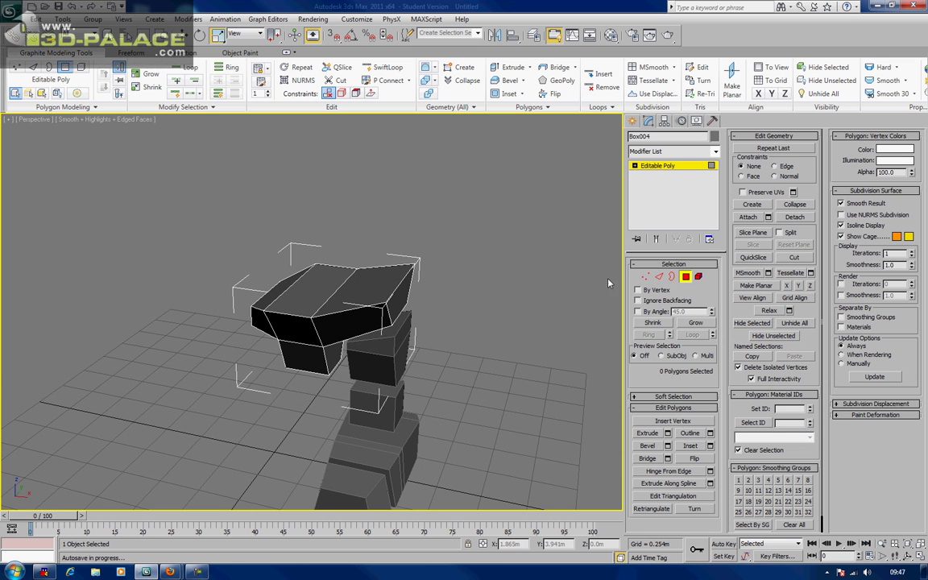
# Step: Move the outermost top edge of the hip section's raised end slightly outward along X
pyautogui.press('2')
pyautogui.click(395, 289)
pyautogui.moveTo(442, 288); pyautogui.dragTo(448, 288)
pyautogui.click(220, 345)
# Step: Ring-select the edges across the hip section's middle block and connect them with a vertical centre loop
pyautogui.keyDown('alt'); pyautogui.moveTo(220, 345); pyautogui.dragTo(266, 350, button='middle'); pyautogui.keyUp('alt')
pyautogui.click(310, 316)
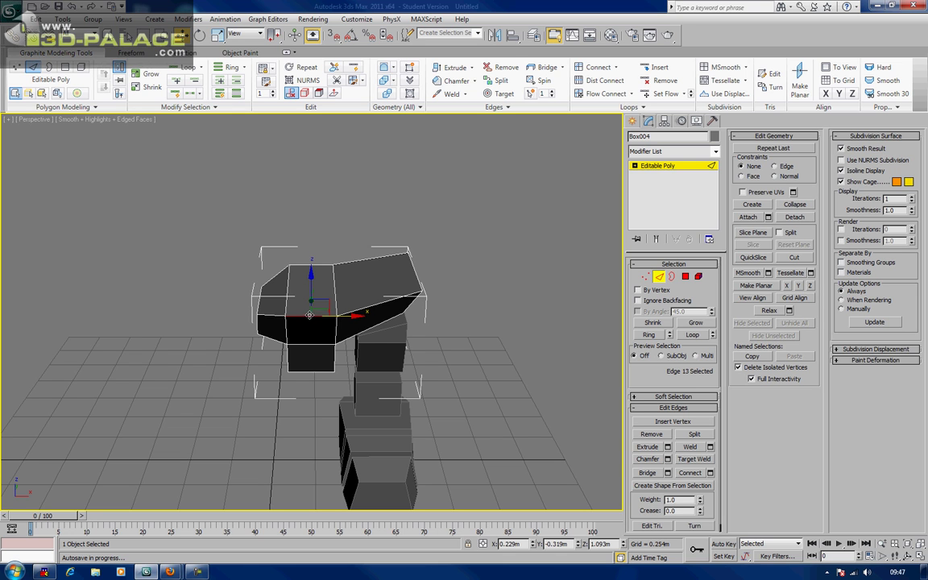
pyautogui.click(649, 335)
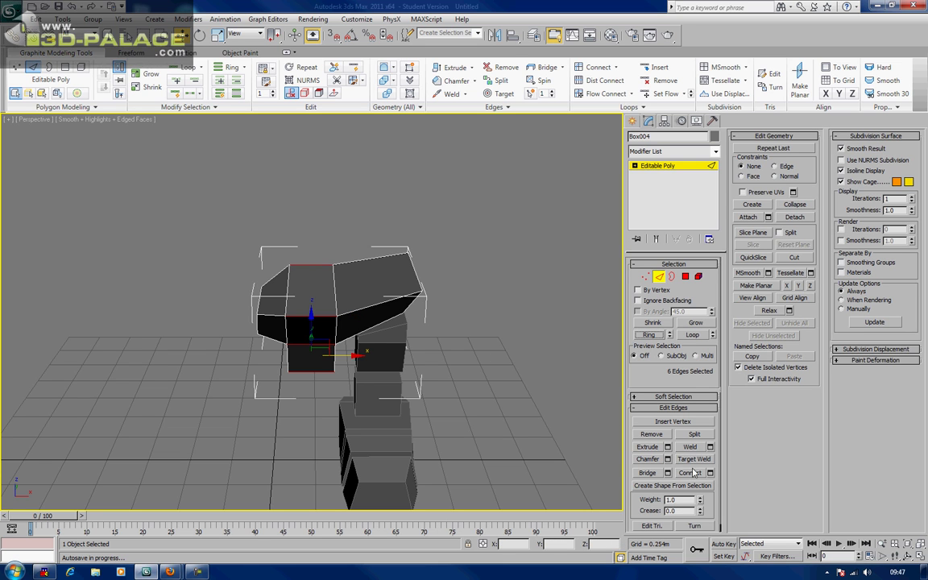
pyautogui.click(692, 473)
# Step: Delete the hip section's polygons on the side of the centre loop away from the leg stack
pyautogui.click(685, 277)
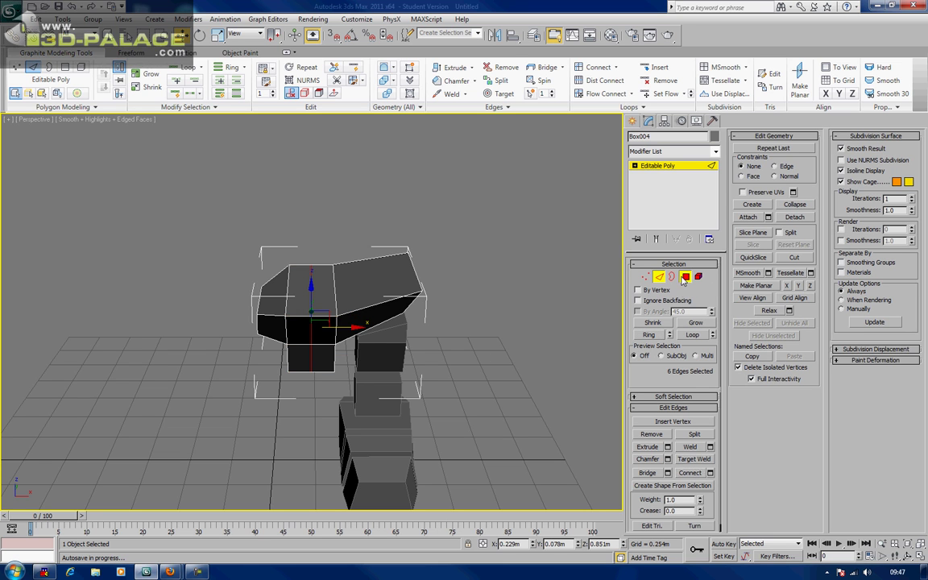
pyautogui.moveTo(236, 255); pyautogui.dragTo(269, 372)
pyautogui.press('Delete')
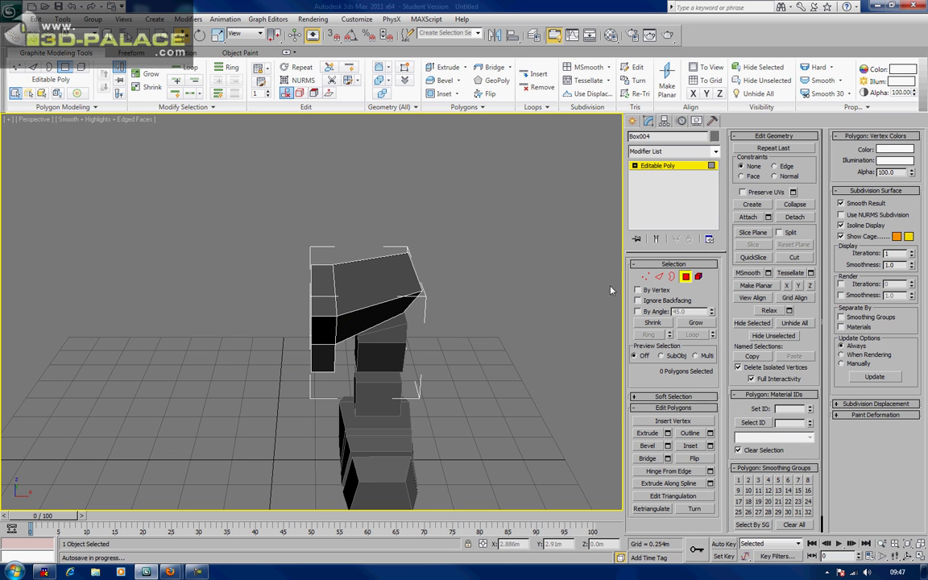
# Step: Apply a Symmetry modifier to the half hip section to mirror it across X
pyautogui.click(684, 166)
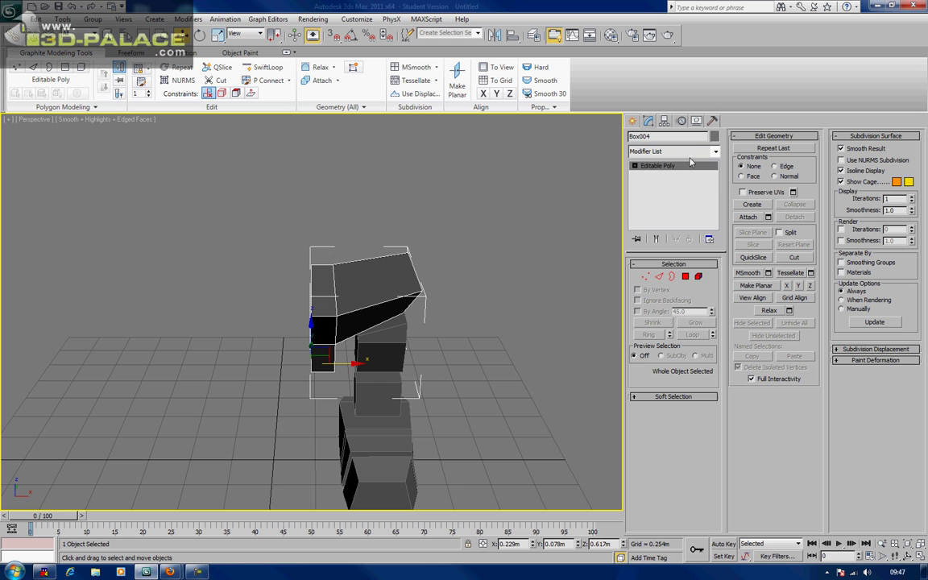
pyautogui.click(695, 152)
pyautogui.press('s')
pyautogui.press('s')
pyautogui.press('s')
pyautogui.press('s')
pyautogui.press('s')
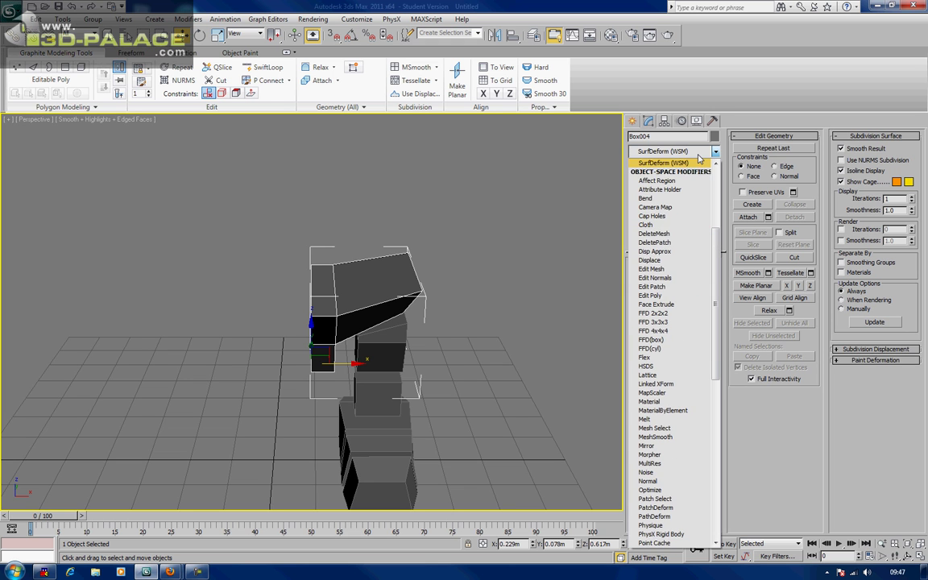
pyautogui.press('s')
pyautogui.press('s')
pyautogui.press('s')
pyautogui.press('s')
pyautogui.press('s')
pyautogui.press('s')
pyautogui.press('s')
pyautogui.press('s')
pyautogui.press('s')
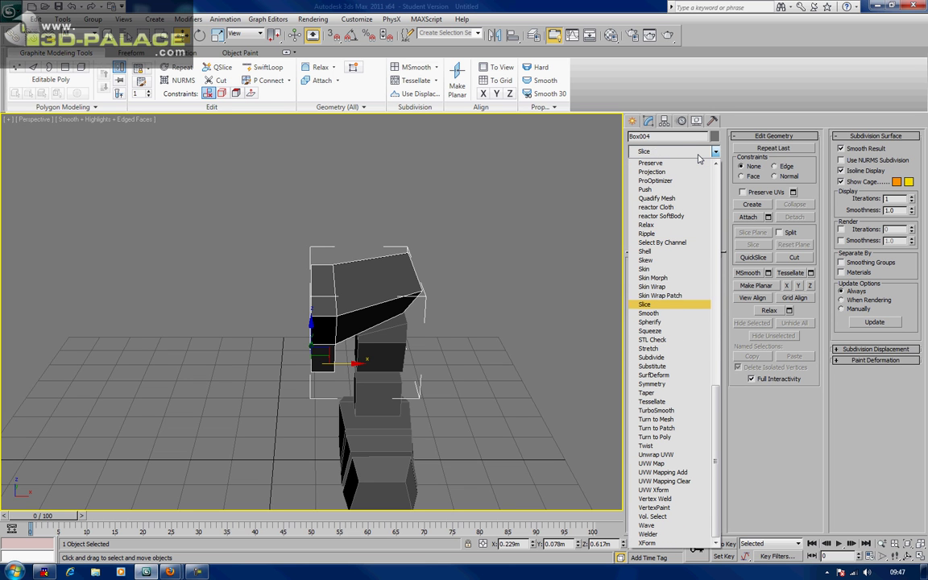
pyautogui.press('s')
pyautogui.press('s')
pyautogui.press('s')
pyautogui.press('s')
pyautogui.press('s')
pyautogui.press('s')
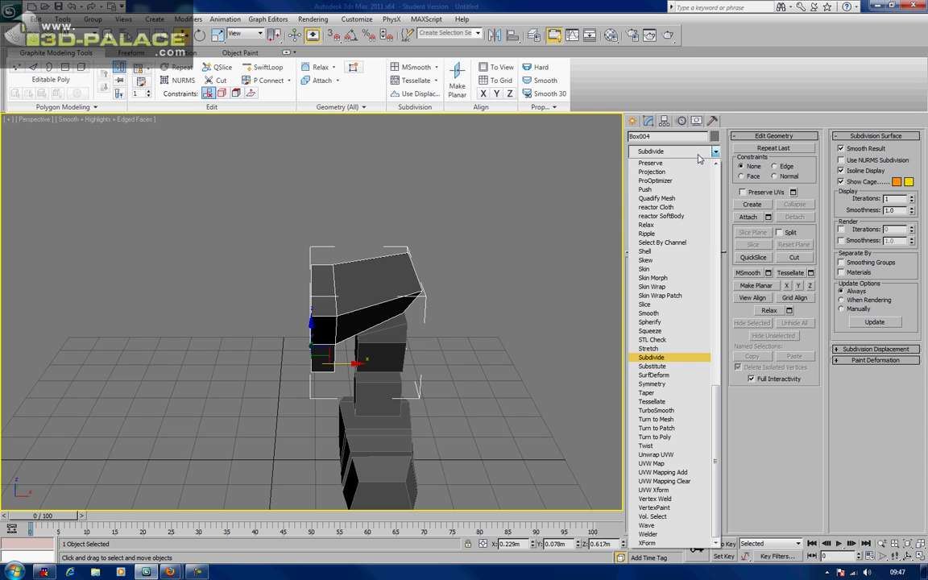
pyautogui.press('Return')
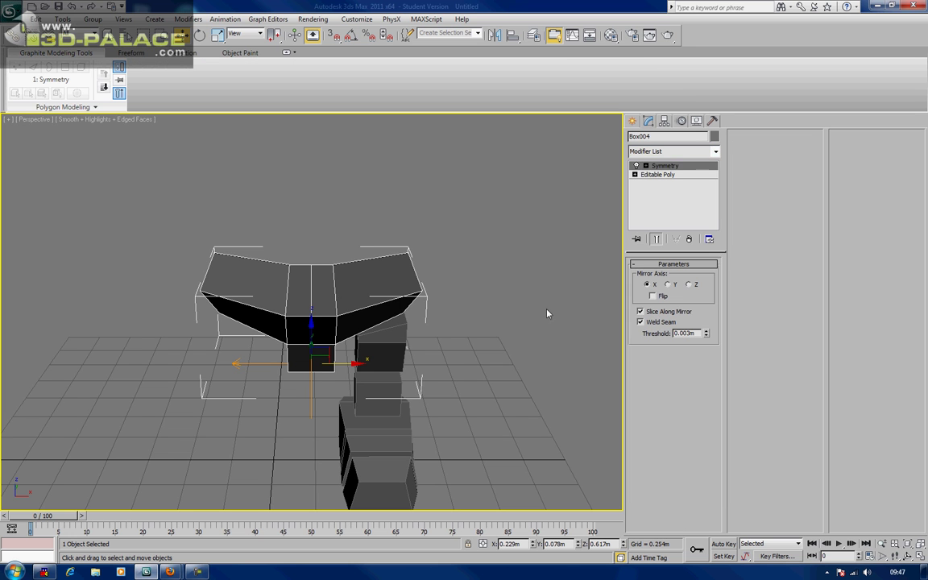
# Step: Return to edge editing in the Editable Poly beneath Symmetry, with the end result shown and the stack unpinned
pyautogui.click(544, 317)
pyautogui.scroll(-3, 543, 320)
pyautogui.keyDown('alt'); pyautogui.moveTo(501, 348); pyautogui.dragTo(490, 309, button='middle'); pyautogui.keyUp('alt')
pyautogui.scroll(5, 563, 339)
pyautogui.click(370, 328)
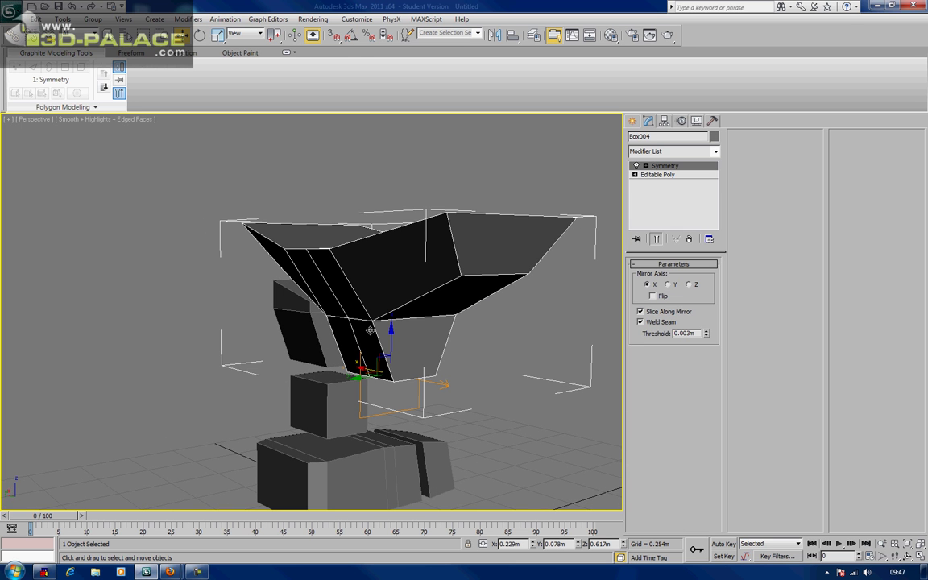
pyautogui.click(637, 239)
pyautogui.click(660, 175)
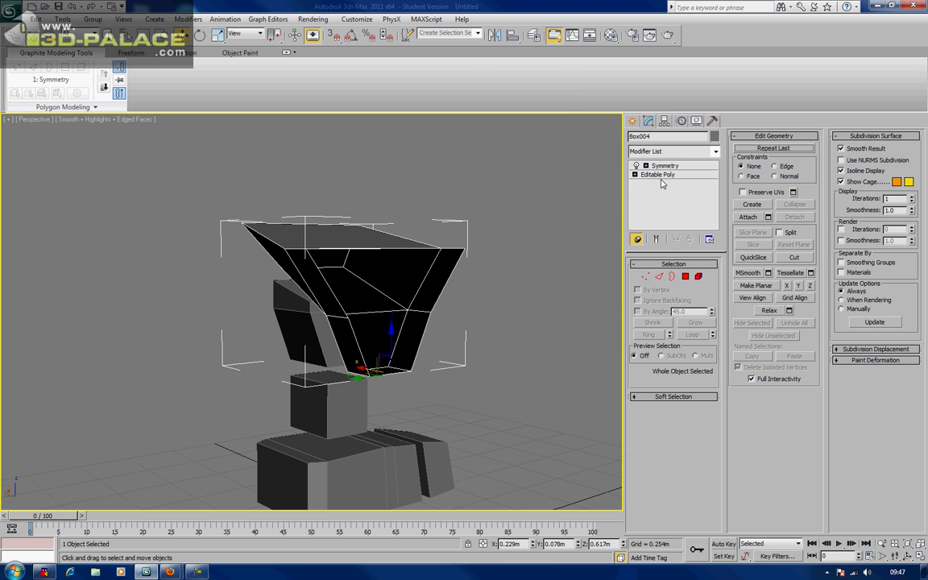
pyautogui.click(657, 239)
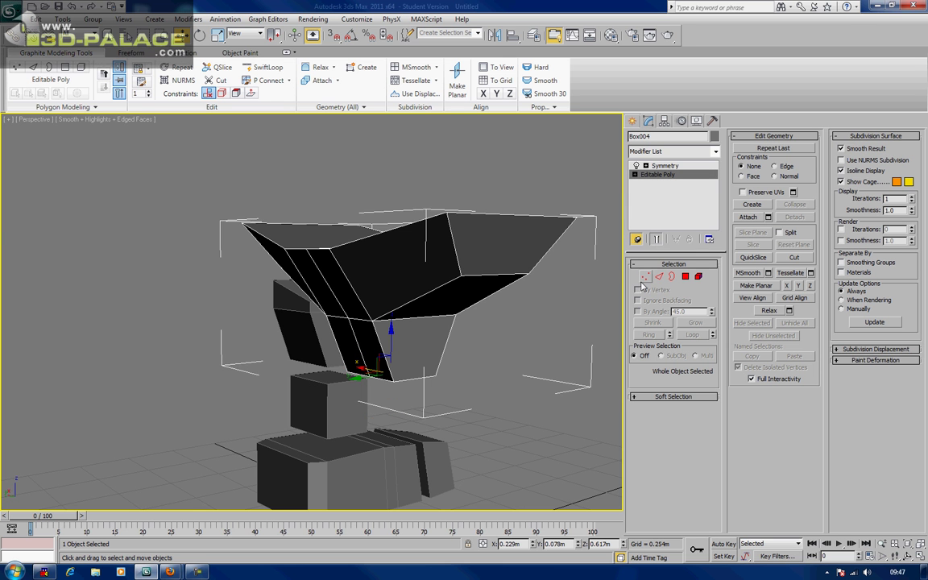
pyautogui.click(637, 240)
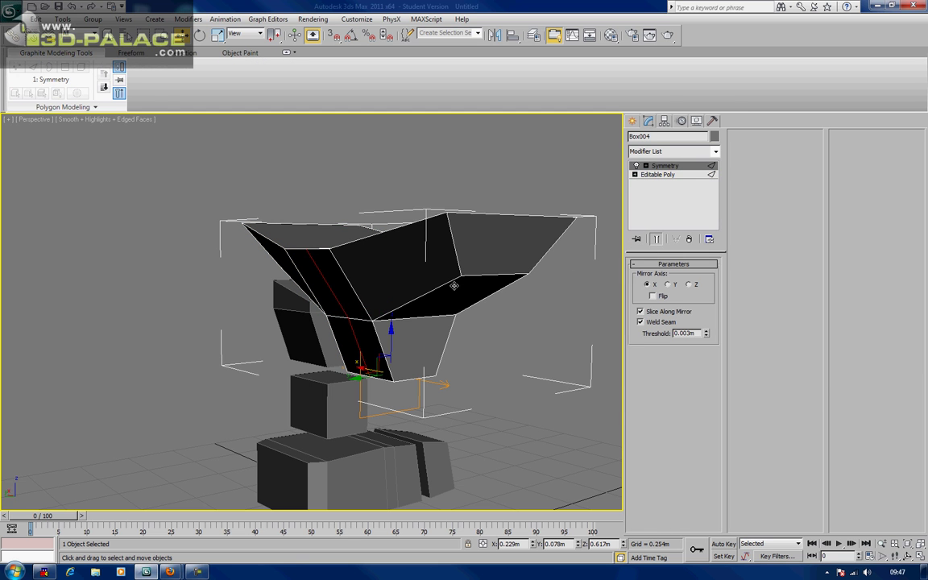
pyautogui.click(660, 175)
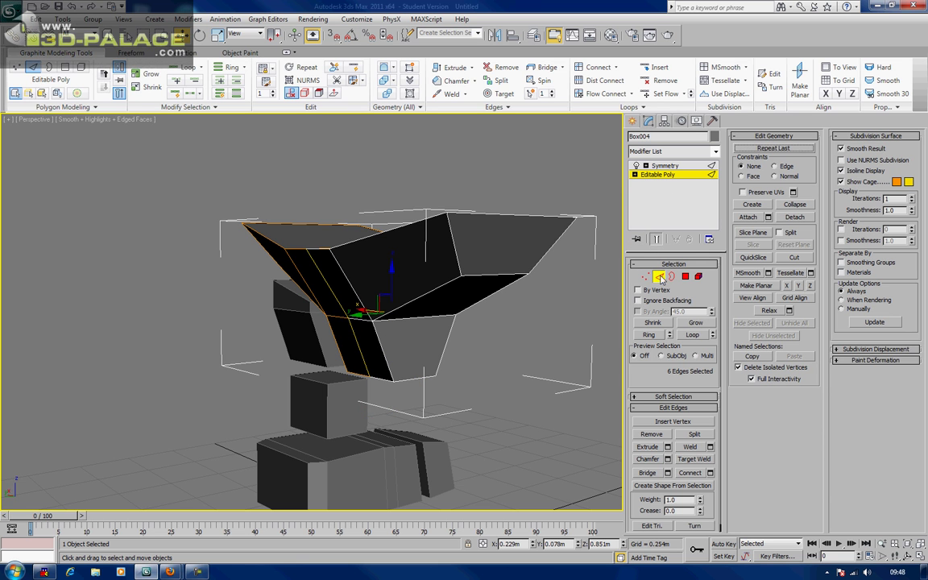
# Step: Pull the mid-height edge beside the hip section's centre seam outward along Y
pyautogui.click(332, 317)
pyautogui.moveTo(309, 320); pyautogui.dragTo(279, 336)
# Step: Move the lower rear vertex of the hip section's leg-side wing backward along Y to 0.339 m
pyautogui.keyDown('alt'); pyautogui.moveTo(296, 320); pyautogui.dragTo(397, 309, button='middle'); pyautogui.keyUp('alt')
pyautogui.doubleClick(310, 297)
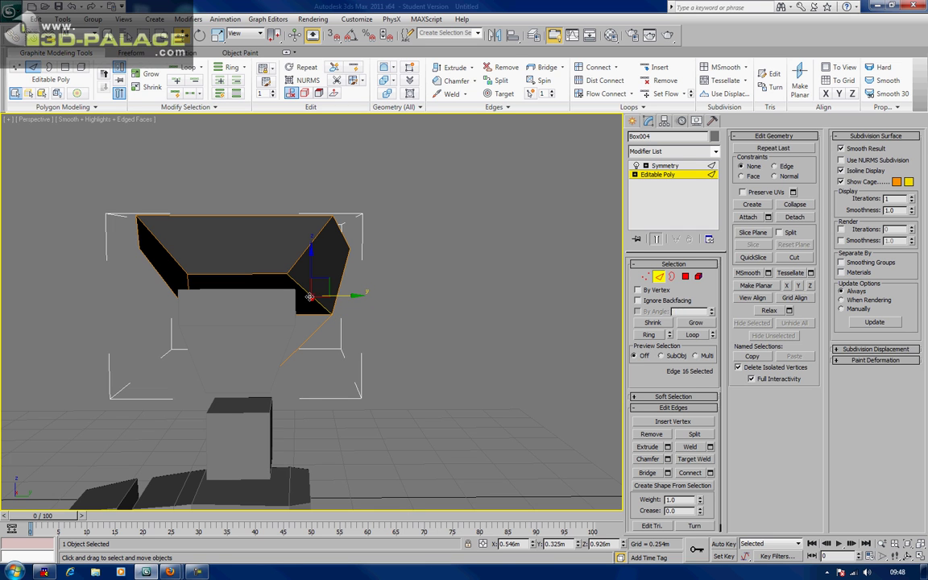
pyautogui.moveTo(350, 294); pyautogui.dragTo(352, 294)
pyautogui.click(645, 278)
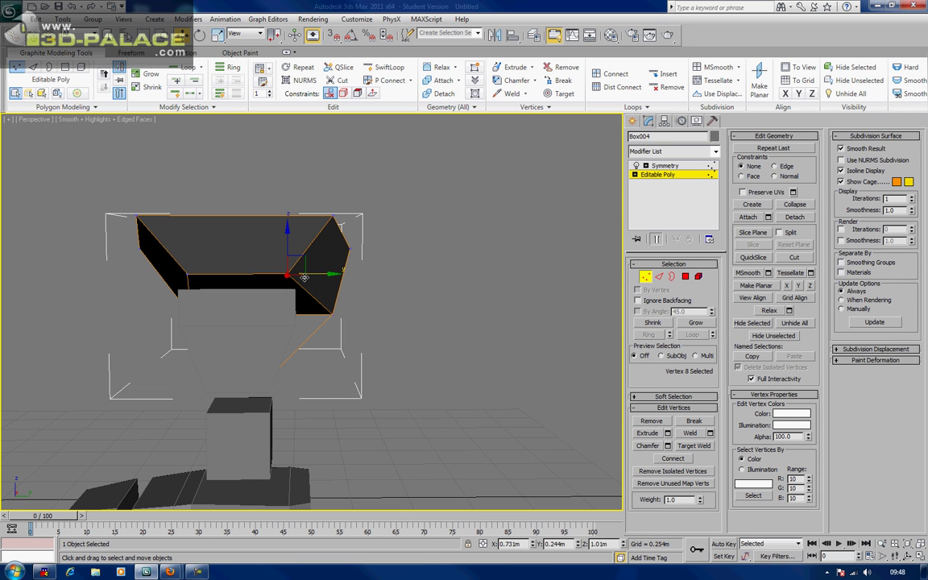
pyautogui.moveTo(321, 276); pyautogui.dragTo(348, 275)
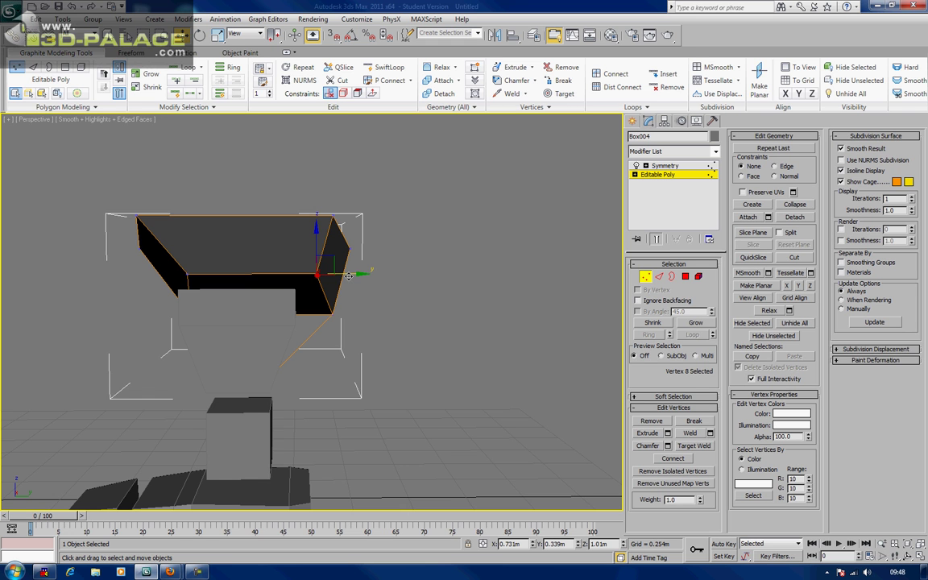
pyautogui.keyDown('alt'); pyautogui.moveTo(401, 306); pyautogui.dragTo(379, 307, button='middle'); pyautogui.keyUp('alt')
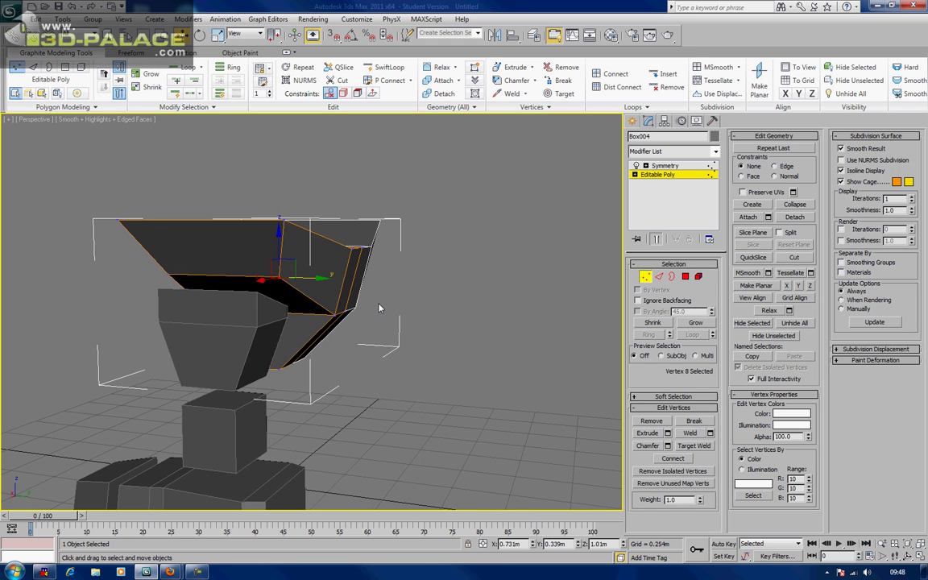
# Step: Pull the upper rear polygon of the top leg segment backward about 0.074 m along Y
pyautogui.click(644, 277)
pyautogui.moveTo(258, 322); pyautogui.dragTo(282, 286, button='middle')
pyautogui.click(216, 273)
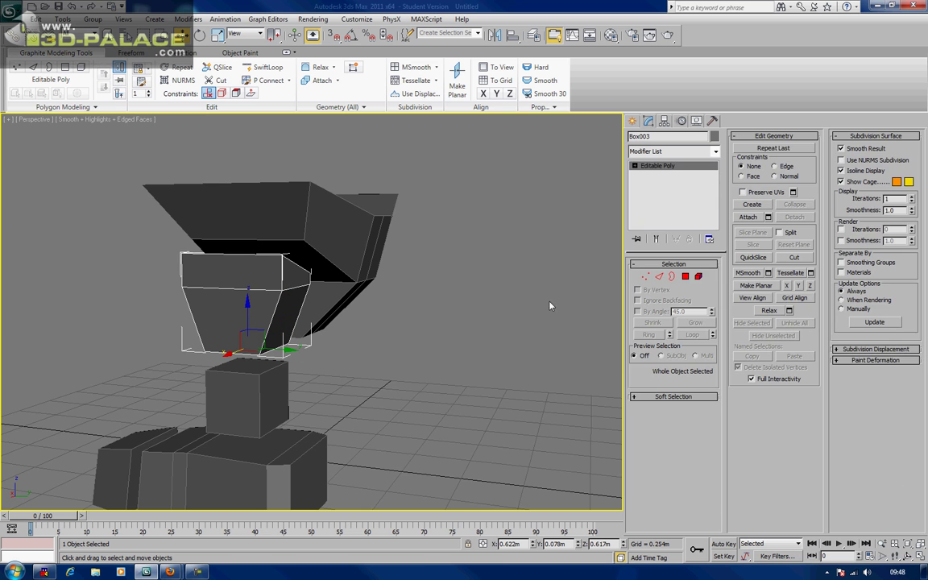
pyautogui.press('4')
pyautogui.click(299, 276)
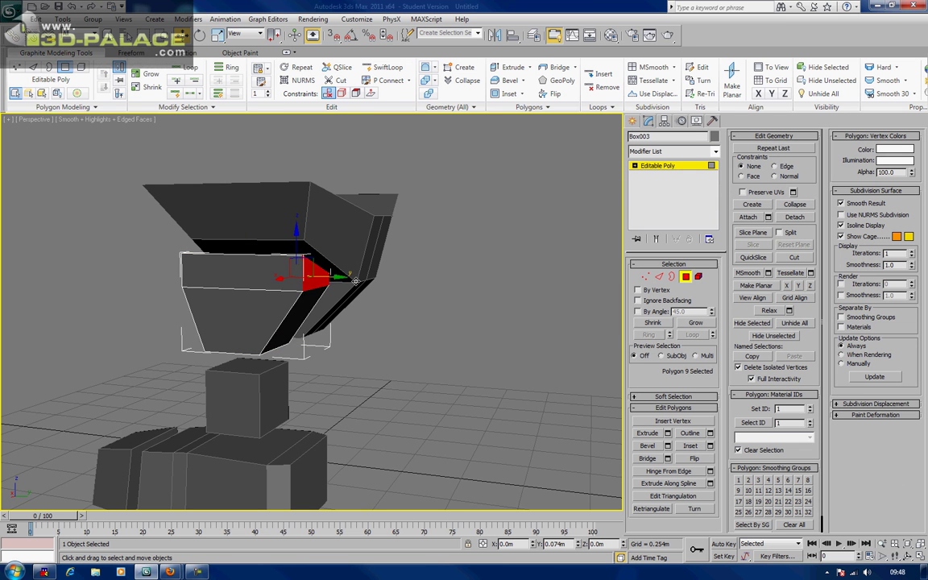
pyautogui.keyDown('alt'); pyautogui.moveTo(326, 315); pyautogui.dragTo(456, 315, button='middle'); pyautogui.keyUp('alt')
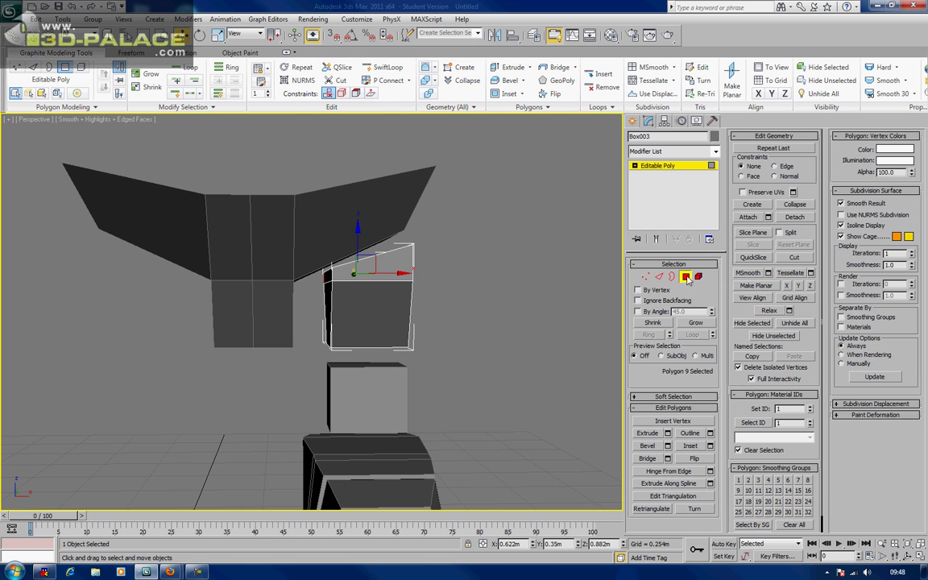
pyautogui.click(490, 357)
pyautogui.scroll(-5, 496, 339)
pyautogui.keyDown('alt'); pyautogui.moveTo(476, 334); pyautogui.dragTo(524, 338, button='middle'); pyautogui.keyUp('alt')
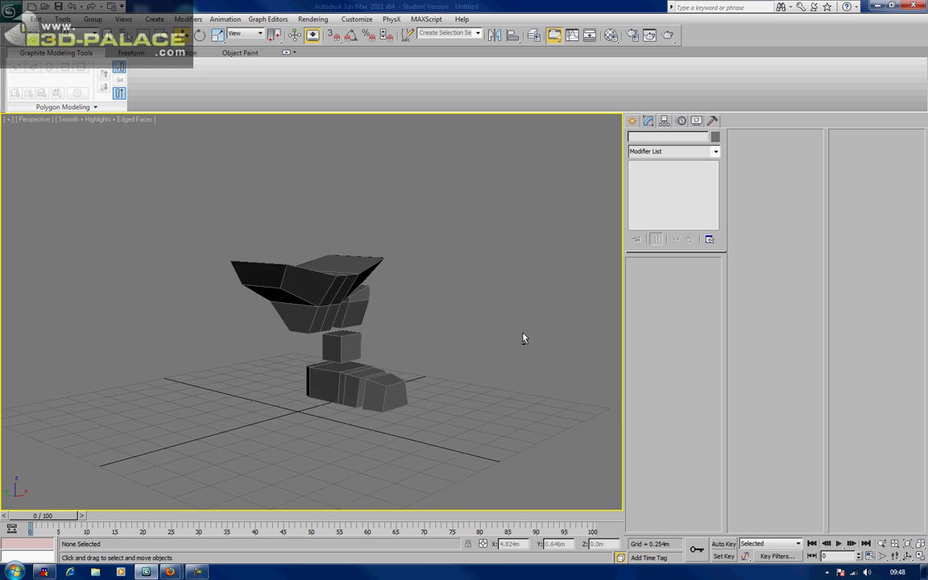
# Step: Pull the mid-height edge beside the centre seam on the hip section's toe-facing side forward to Y -0.192 m
pyautogui.scroll(4, 417, 334)
pyautogui.click(362, 298)
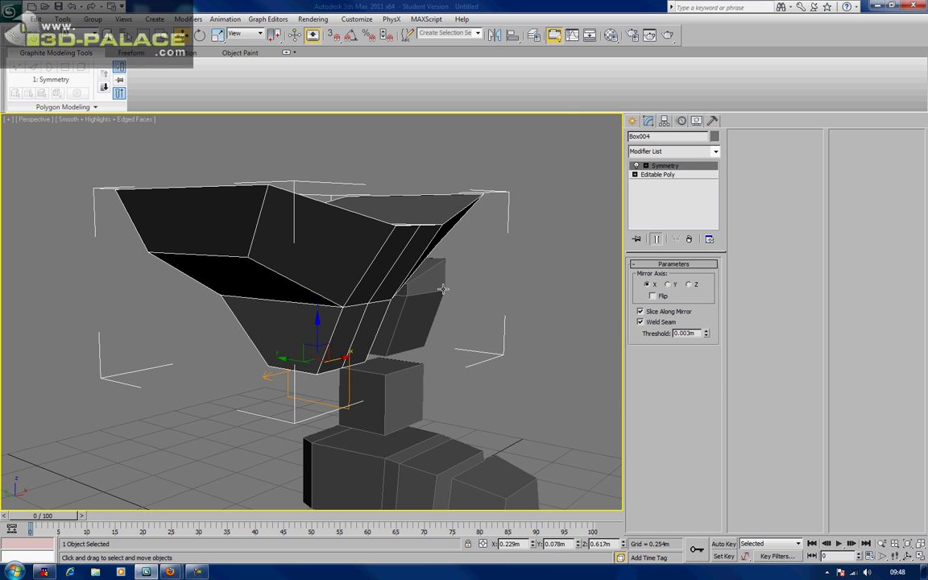
pyautogui.click(660, 175)
pyautogui.press('2')
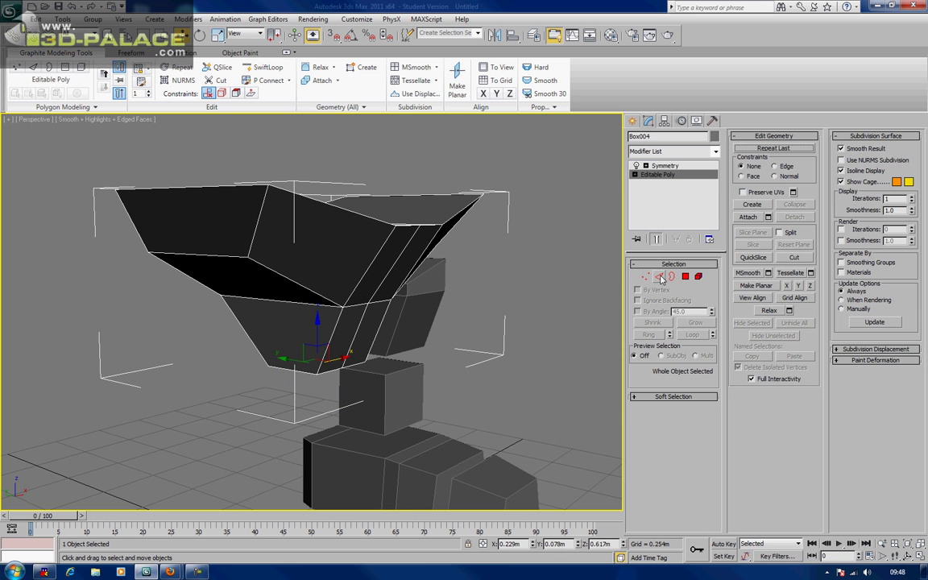
pyautogui.click(382, 302)
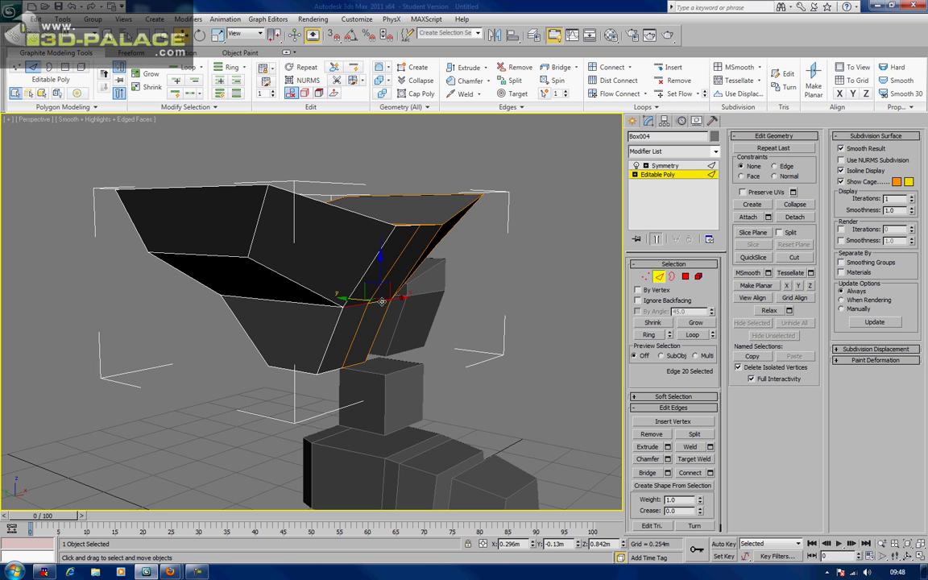
pyautogui.moveTo(360, 298); pyautogui.dragTo(369, 303)
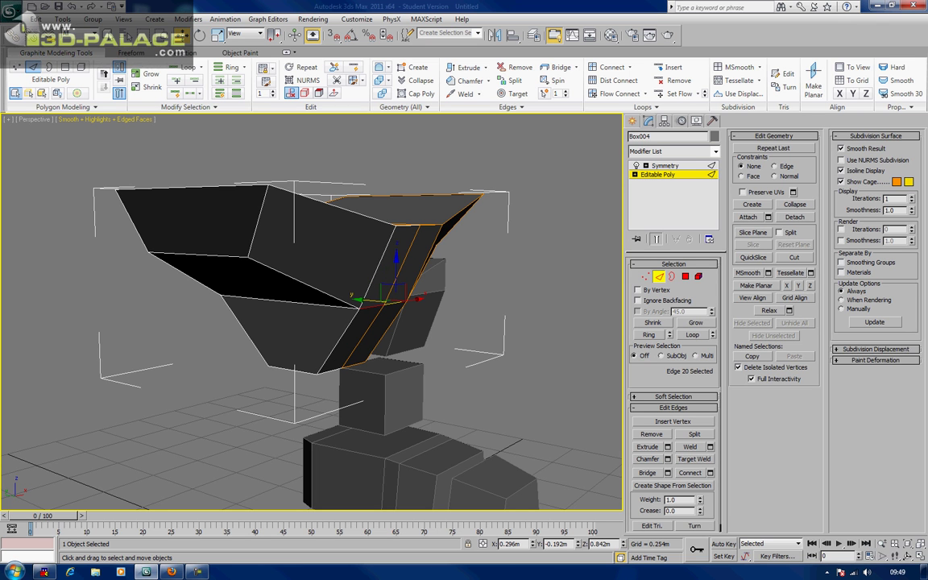
pyautogui.keyDown('alt'); pyautogui.moveTo(394, 276); pyautogui.dragTo(357, 269, button='middle'); pyautogui.keyUp('alt')
pyautogui.scroll(-5, 352, 251)
pyautogui.click(396, 257)
pyautogui.scroll(8, 387, 253)
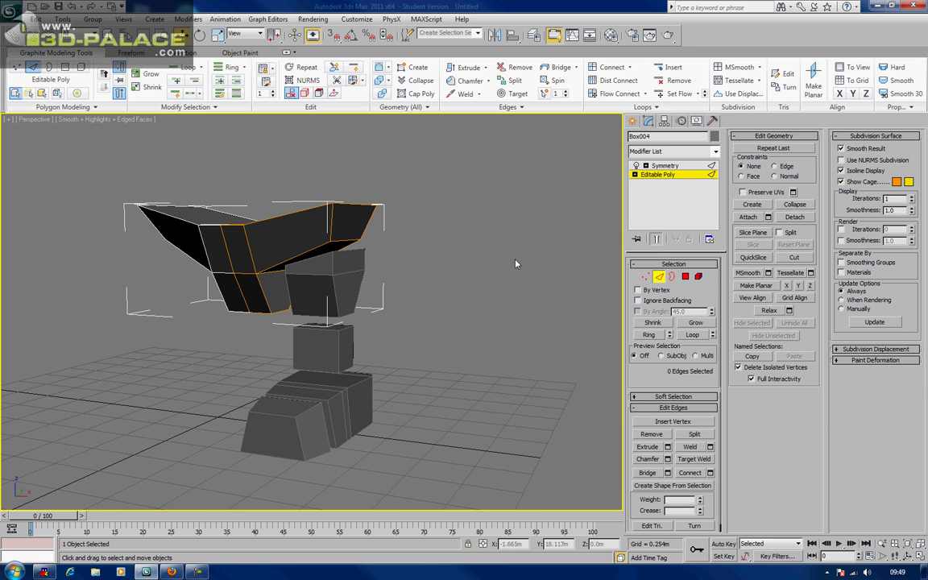
pyautogui.click(658, 278)
# Step: Scale the box above the foot to 72% and the top leg segment to 70% along Z
pyautogui.click(346, 344)
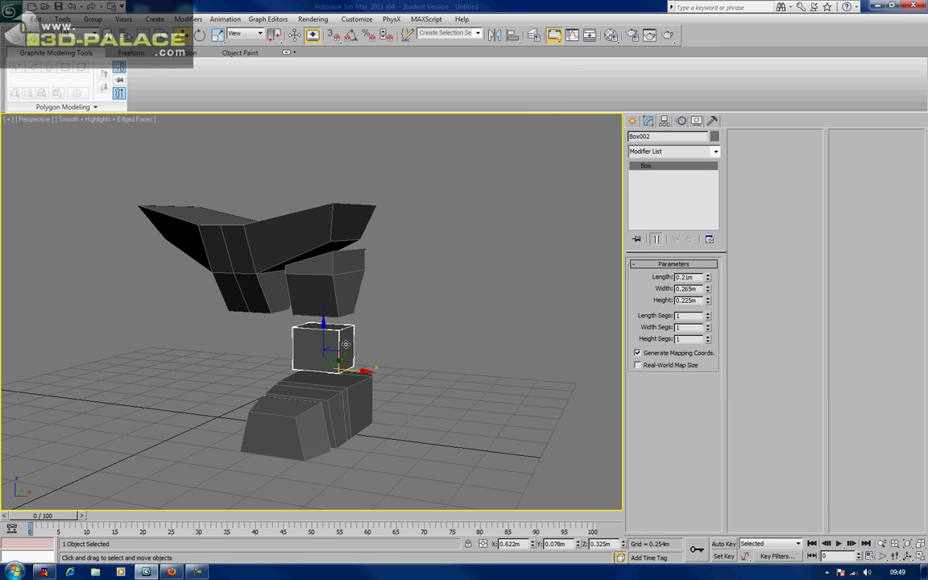
pyautogui.press('r')
pyautogui.moveTo(322, 329); pyautogui.dragTo(323, 344)
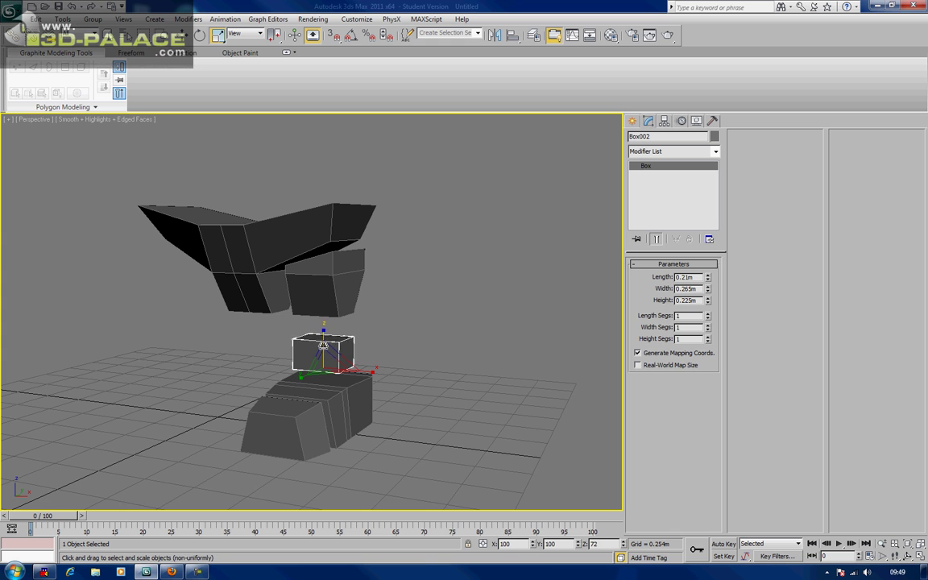
pyautogui.click(324, 269)
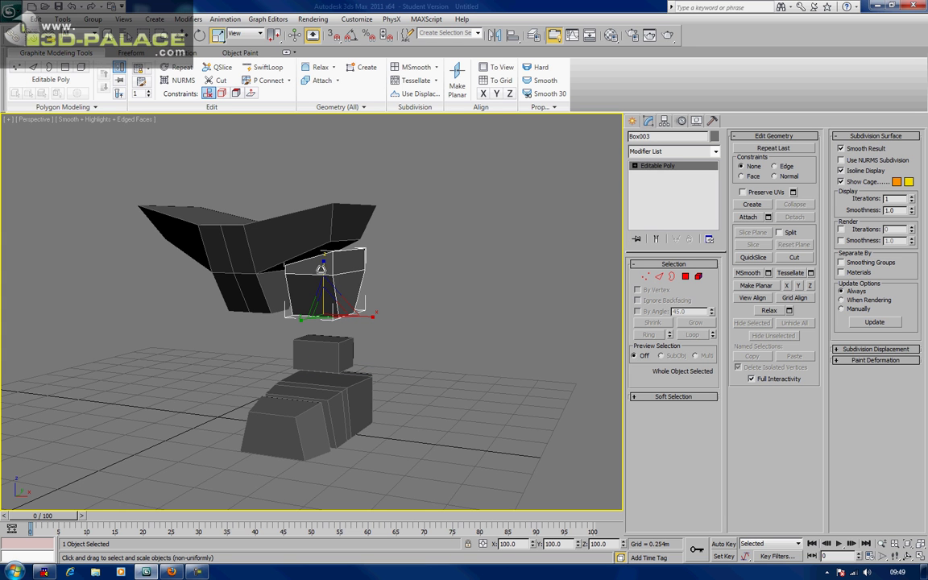
pyautogui.moveTo(325, 264); pyautogui.dragTo(324, 281)
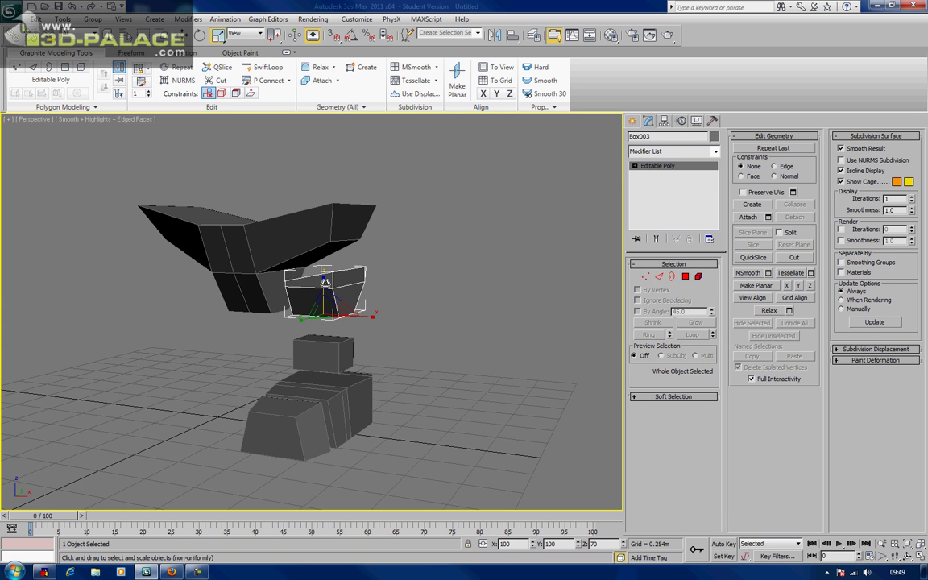
# Step: Lower the top leg segment close to the box below it and move both down about 0.033 m
pyautogui.press('w')
pyautogui.moveTo(324, 274); pyautogui.dragTo(326, 312)
pyautogui.keyDown('ctrl'); pyautogui.click(319, 345); pyautogui.keyUp('ctrl')
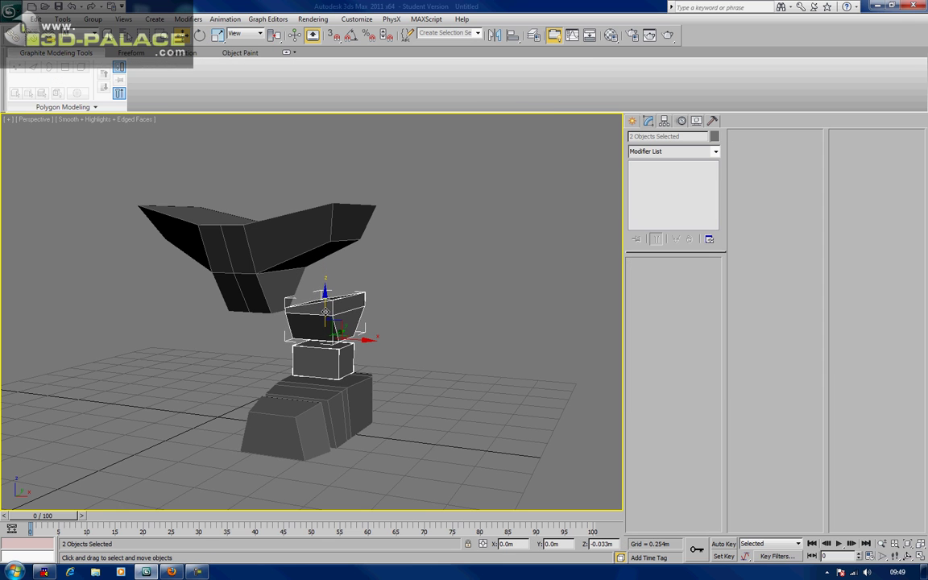
pyautogui.click(427, 312)
# Step: Lower the hip section along Z to 0.407 m, bringing it down beside the shortened leg segments
pyautogui.moveTo(436, 313)
pyautogui.keyDown('alt'); pyautogui.mouseDown(button='middle')
pyautogui.moveTo(514, 307)
pyautogui.moveTo(424, 311)
pyautogui.mouseUp(button='middle'); pyautogui.keyUp('alt')
pyautogui.click(294, 233)
pyautogui.moveTo(265, 264); pyautogui.dragTo(272, 304)
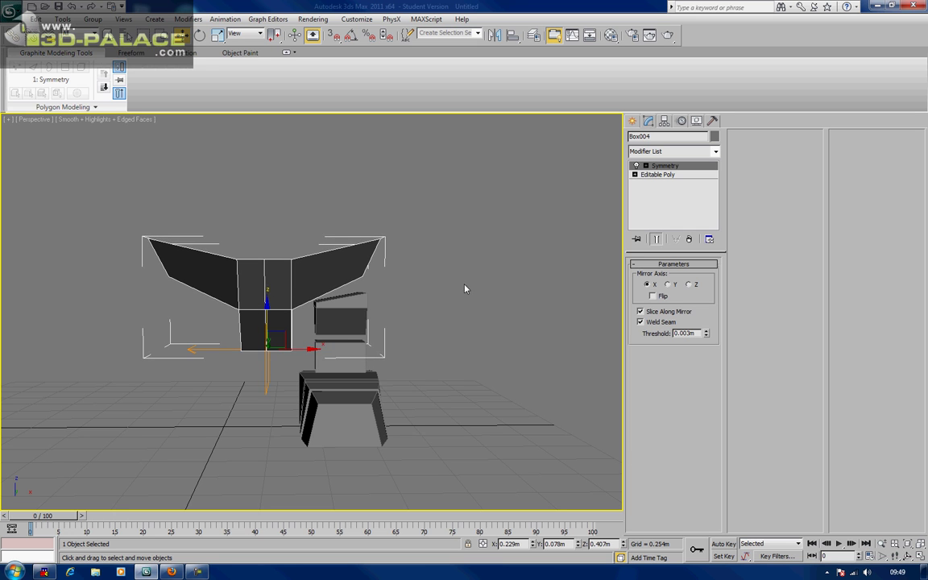
pyautogui.click(465, 288)
# Step: Reset the transforms of the two leg segments above the foot with Reset XForm and convert them to Editable Poly
pyautogui.click(354, 346)
pyautogui.keyDown('ctrl'); pyautogui.click(366, 326); pyautogui.keyUp('ctrl')
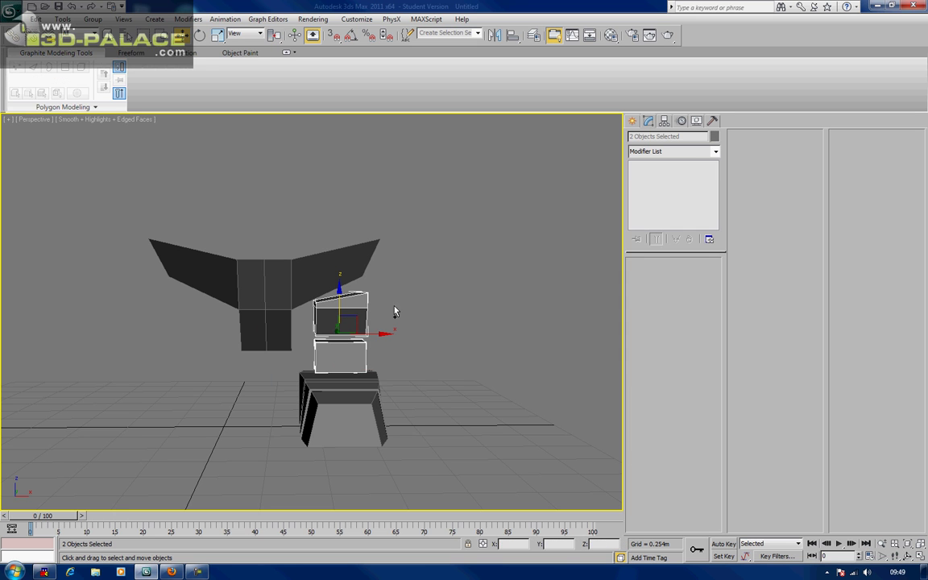
pyautogui.click(712, 122)
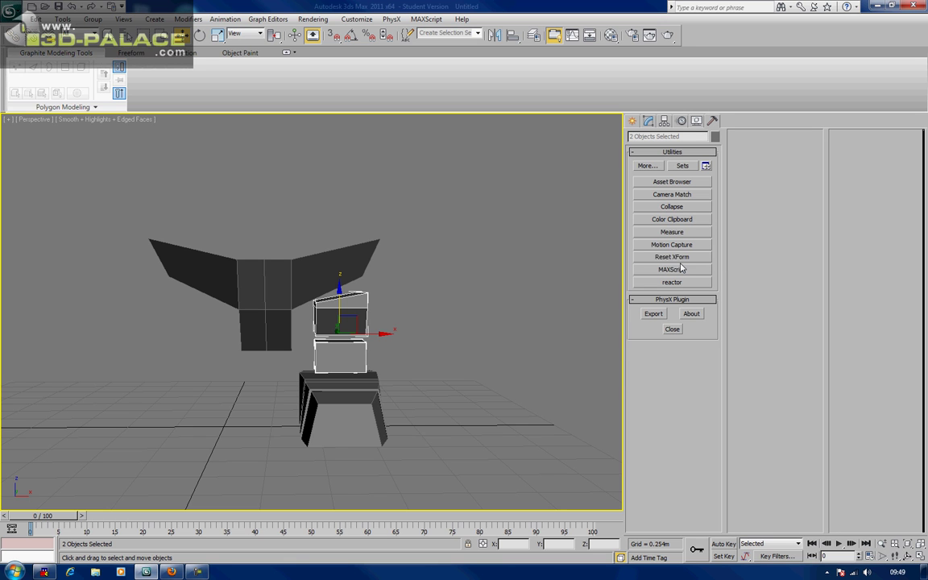
pyautogui.click(682, 258)
pyautogui.click(652, 366)
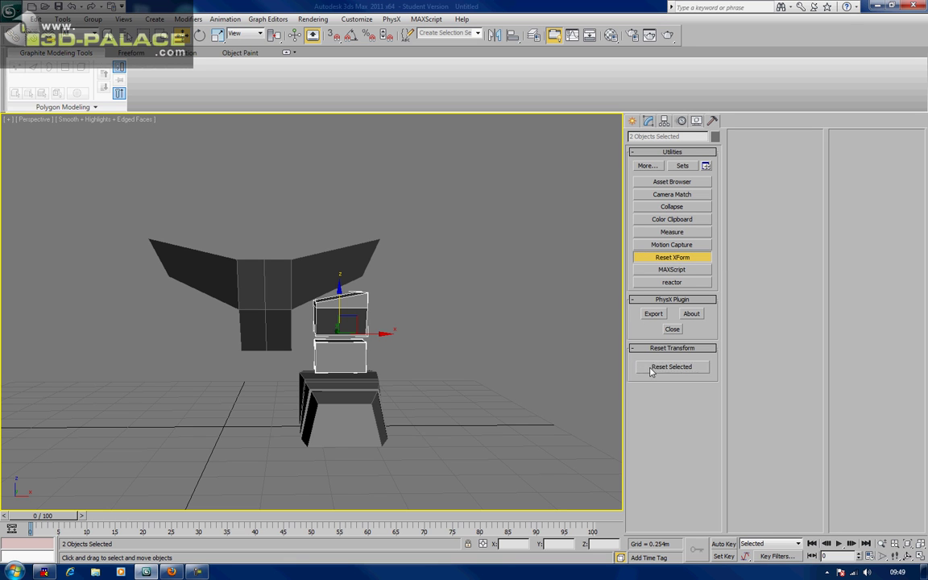
pyautogui.click(672, 260)
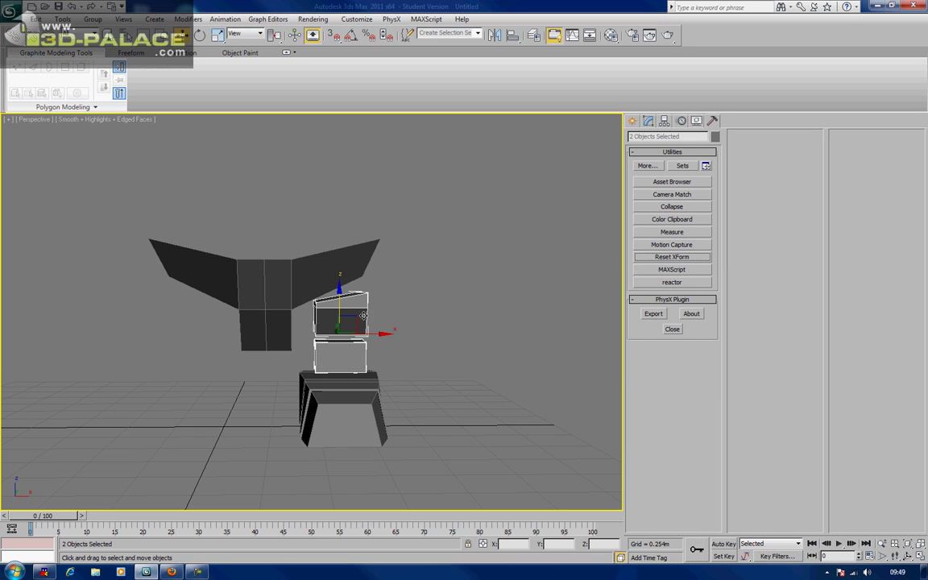
pyautogui.rightClick(432, 313)
pyautogui.click(445, 423)
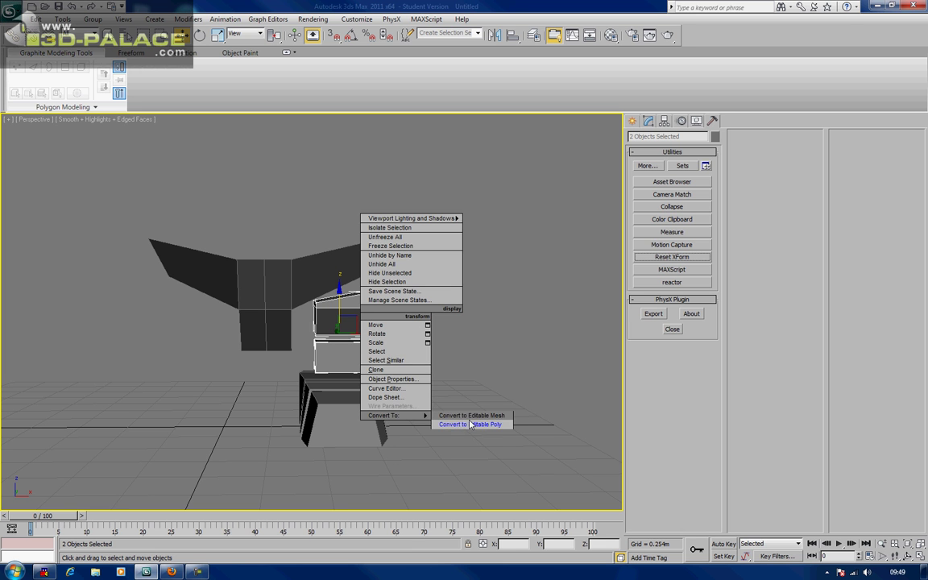
pyautogui.click(485, 359)
# Step: Scale the foot and its separate toe piece down together uniformly
pyautogui.press('z')
pyautogui.scroll(-4, 423, 343)
pyautogui.keyDown('alt'); pyautogui.moveTo(423, 343); pyautogui.dragTo(524, 330, button='middle'); pyautogui.keyUp('alt')
pyautogui.keyDown('alt'); pyautogui.moveTo(361, 368); pyautogui.dragTo(272, 350, button='middle'); pyautogui.keyUp('alt')
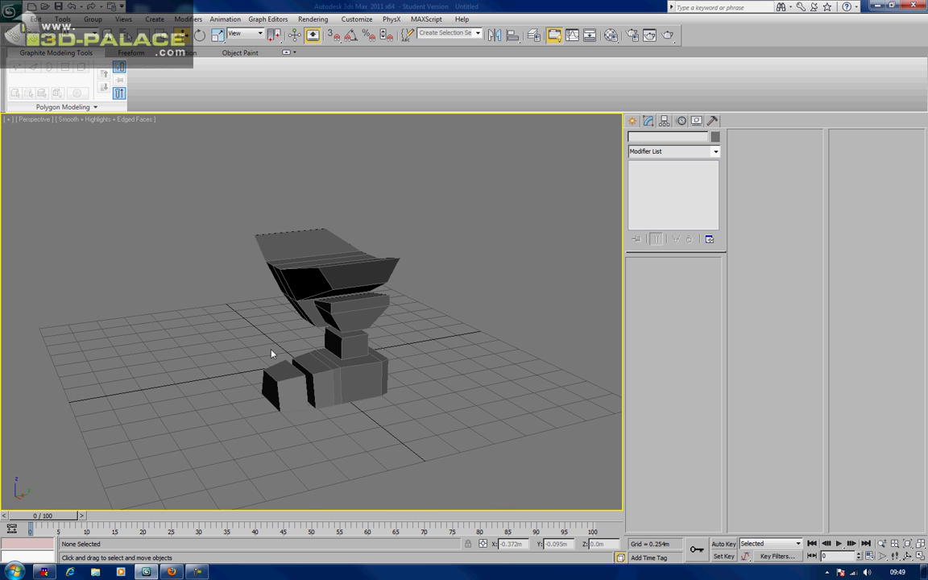
pyautogui.keyDown('alt'); pyautogui.moveTo(279, 352); pyautogui.dragTo(283, 328, button='middle'); pyautogui.keyUp('alt')
pyautogui.click(279, 366)
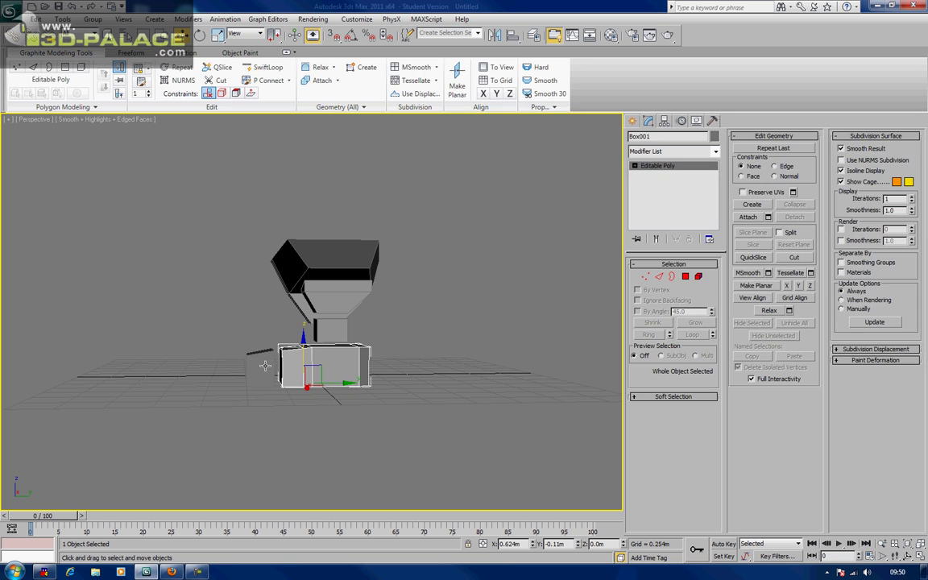
pyautogui.keyDown('ctrl'); pyautogui.click(265, 367); pyautogui.keyUp('ctrl')
pyautogui.keyDown('alt'); pyautogui.moveTo(265, 367); pyautogui.dragTo(291, 384, button='middle'); pyautogui.keyUp('alt')
pyautogui.press('r')
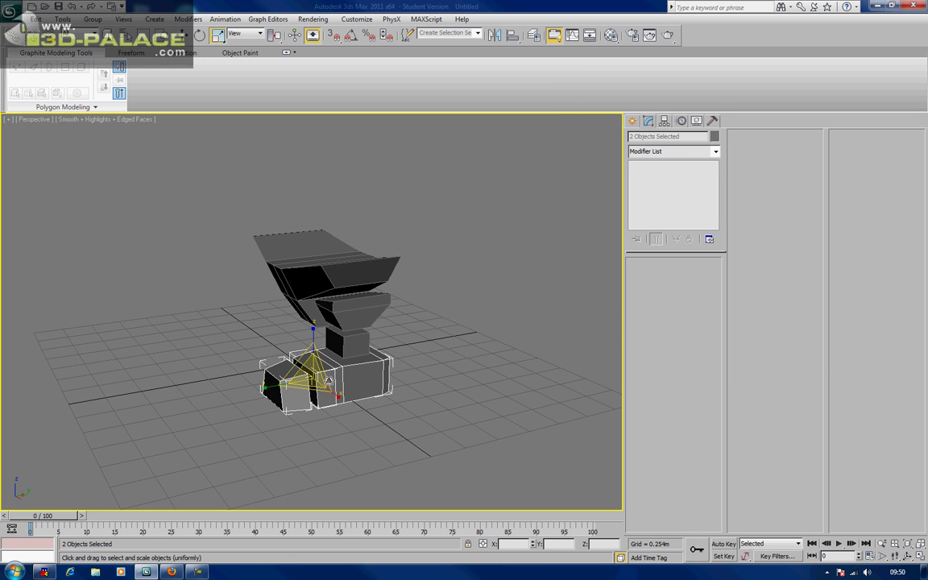
pyautogui.moveTo(310, 372); pyautogui.dragTo(306, 417)
pyautogui.keyDown('alt'); pyautogui.moveTo(389, 375); pyautogui.dragTo(341, 393, button='middle'); pyautogui.keyUp('alt')
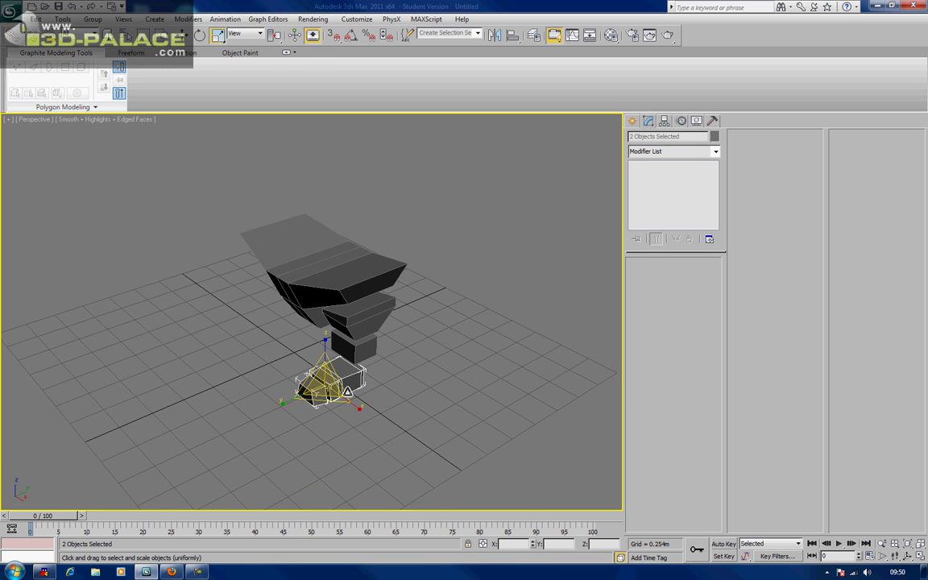
# Step: Rotate the foot and toe pieces outward about the vertical axis and reposition them under the leg segments
pyautogui.press('e')
pyautogui.moveTo(321, 410); pyautogui.dragTo(344, 414)
pyautogui.keyDown('alt'); pyautogui.moveTo(346, 395); pyautogui.dragTo(379, 373, button='middle'); pyautogui.keyUp('alt')
pyautogui.press('w')
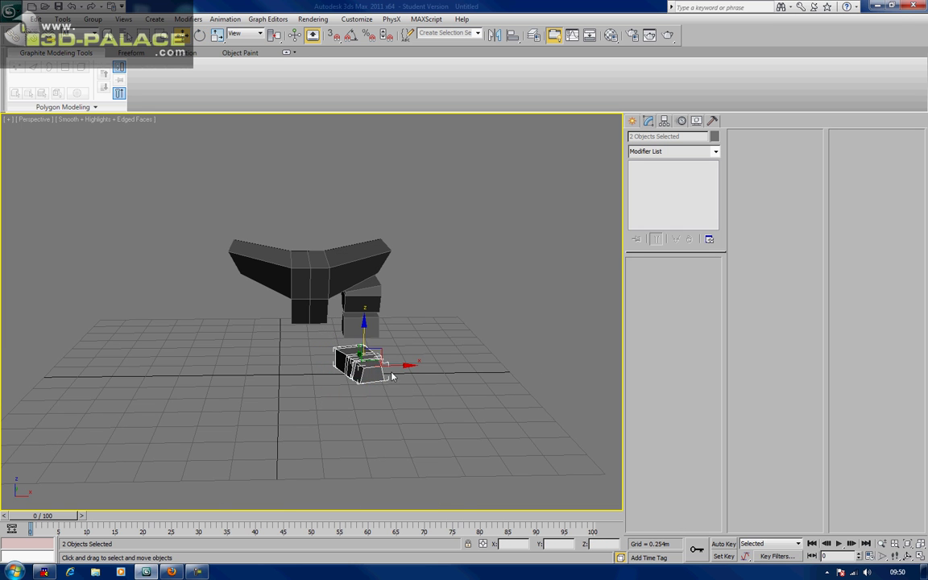
pyautogui.keyDown('alt'); pyautogui.moveTo(398, 367); pyautogui.dragTo(309, 348, button='middle'); pyautogui.keyUp('alt')
pyautogui.moveTo(334, 366); pyautogui.dragTo(345, 367)
pyautogui.keyDown('alt'); pyautogui.moveTo(320, 341); pyautogui.dragTo(409, 342, button='middle'); pyautogui.keyUp('alt')
pyautogui.moveTo(398, 363); pyautogui.dragTo(401, 364)
# Step: Lower the hip section and the two leg segments together about 0.071 m toward the foot
pyautogui.keyDown('alt'); pyautogui.moveTo(292, 252); pyautogui.dragTo(262, 225, button='middle'); pyautogui.keyUp('alt')
pyautogui.moveTo(210, 228); pyautogui.dragTo(387, 322)
pyautogui.moveTo(343, 263); pyautogui.dragTo(345, 273)
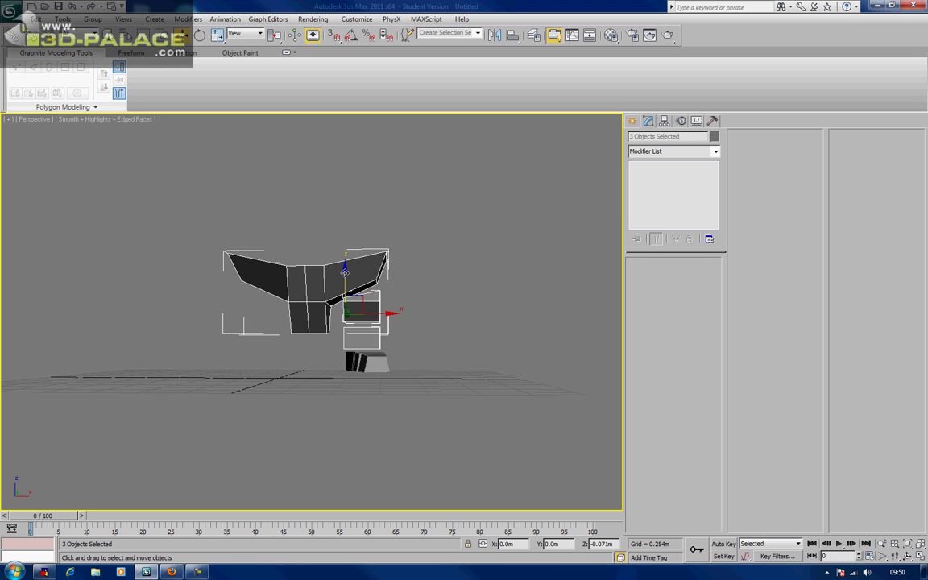
pyautogui.click(439, 259)
# Step: Scale the two leg segments, foot and toe piece down together uniformly
pyautogui.scroll(-3, 437, 259)
pyautogui.keyDown('alt'); pyautogui.moveTo(437, 259); pyautogui.dragTo(394, 259, button='middle'); pyautogui.keyUp('alt')
pyautogui.scroll(5, 439, 267)
pyautogui.scroll(2, 409, 257)
pyautogui.moveTo(394, 259); pyautogui.dragTo(304, 332)
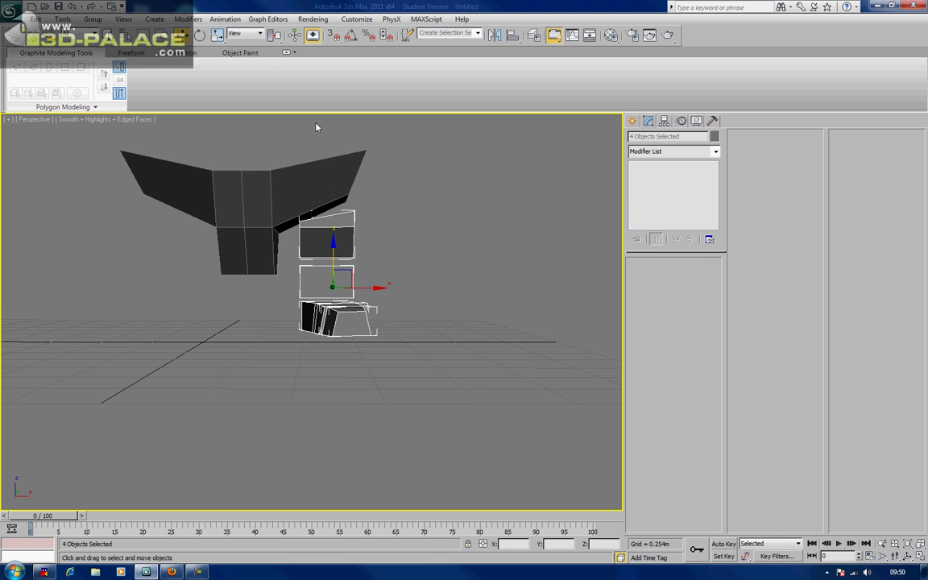
pyautogui.click(219, 34)
pyautogui.moveTo(337, 280); pyautogui.dragTo(337, 304)
pyautogui.press('e')
pyautogui.press('r')
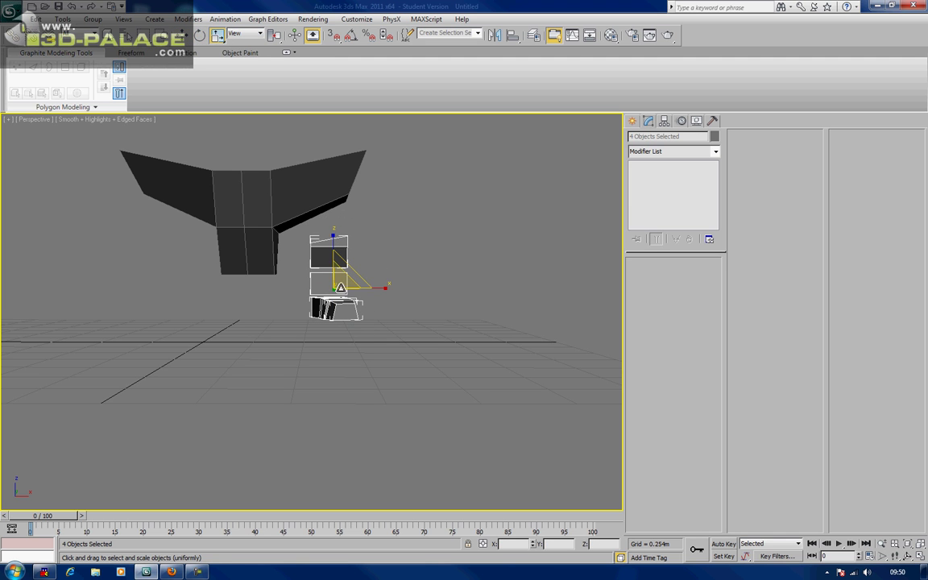
# Step: Move the whole leg stack inward and down so it sits close beside the hip section's central block
pyautogui.press('e')
pyautogui.press('w')
pyautogui.moveTo(350, 271); pyautogui.dragTo(324, 288)
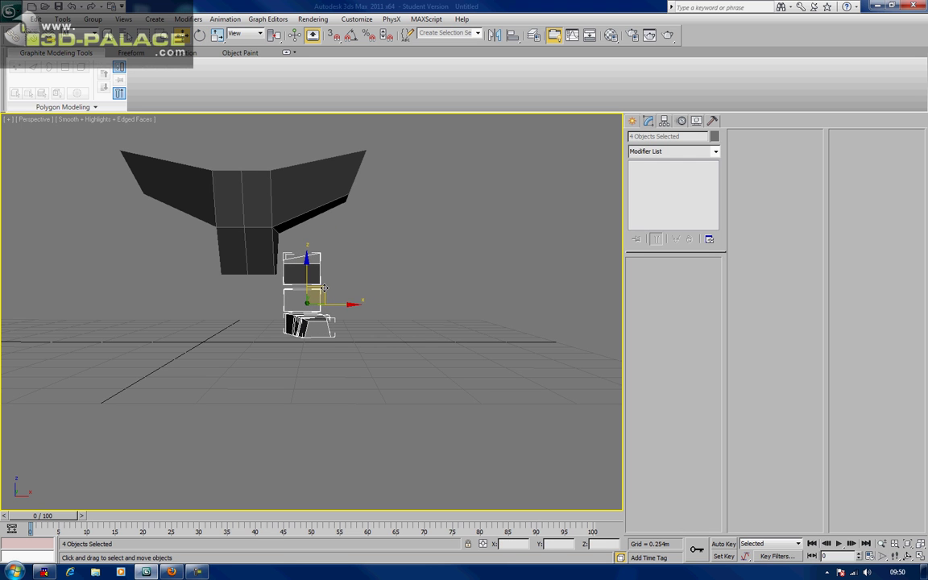
pyautogui.scroll(-3, 324, 288)
pyautogui.moveTo(324, 288)
pyautogui.keyDown('alt'); pyautogui.mouseDown(button='middle')
pyautogui.moveTo(324, 298)
pyautogui.moveTo(321, 284)
pyautogui.mouseUp(button='middle'); pyautogui.keyUp('alt')
pyautogui.moveTo(322, 288); pyautogui.dragTo(323, 290)
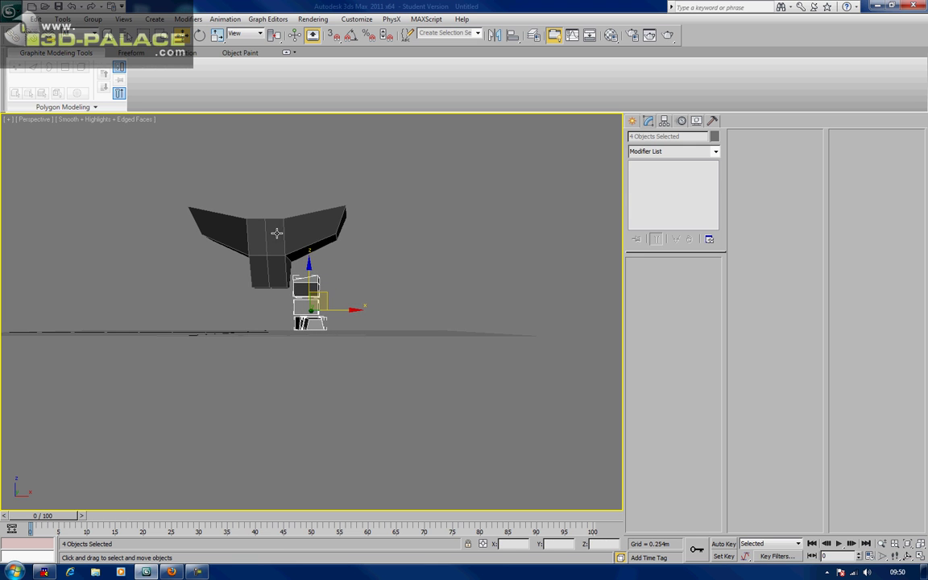
# Step: Lower the hip section along Z to 0.192 m, closer to the shrunken leg stack
pyautogui.click(277, 233)
pyautogui.moveTo(272, 251); pyautogui.dragTo(272, 269)
pyautogui.scroll(-4, 451, 239)
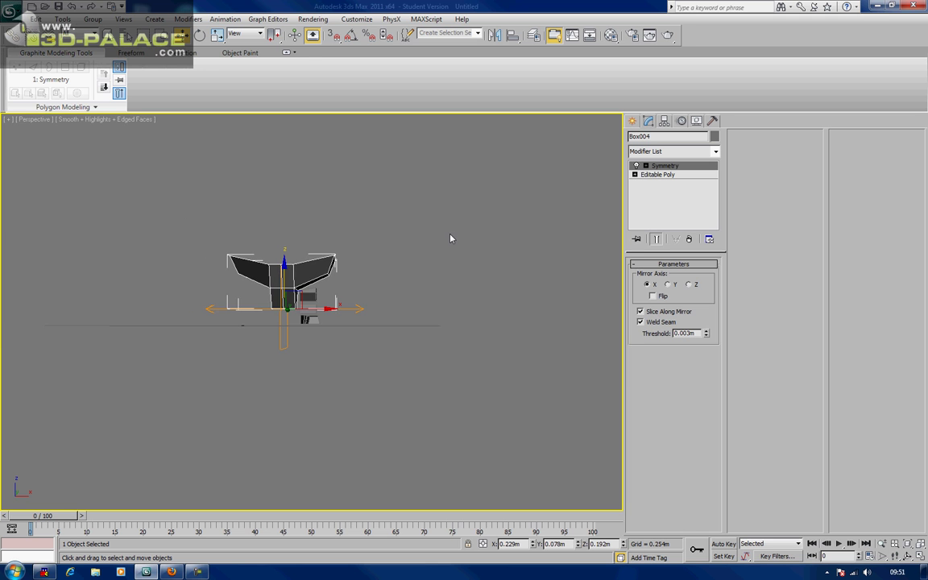
# Step: Move the two leg segments, foot and toe piece together slightly inward along X toward the hip section's central block
pyautogui.click(454, 239)
pyautogui.keyDown('alt'); pyautogui.moveTo(453, 239); pyautogui.dragTo(419, 244, button='middle'); pyautogui.keyUp('alt')
pyautogui.scroll(8, 419, 244)
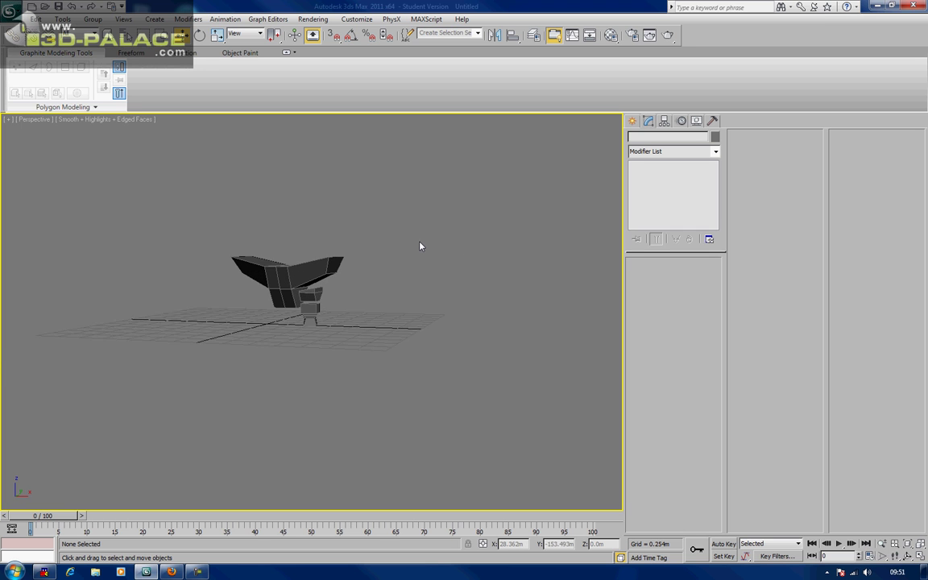
pyautogui.keyDown('alt'); pyautogui.moveTo(358, 282); pyautogui.dragTo(383, 278, button='middle'); pyautogui.keyUp('alt')
pyautogui.moveTo(325, 294)
pyautogui.keyDown('alt'); pyautogui.mouseDown(button='middle')
pyautogui.moveTo(317, 302)
pyautogui.moveTo(323, 297)
pyautogui.mouseUp(button='middle'); pyautogui.keyUp('alt')
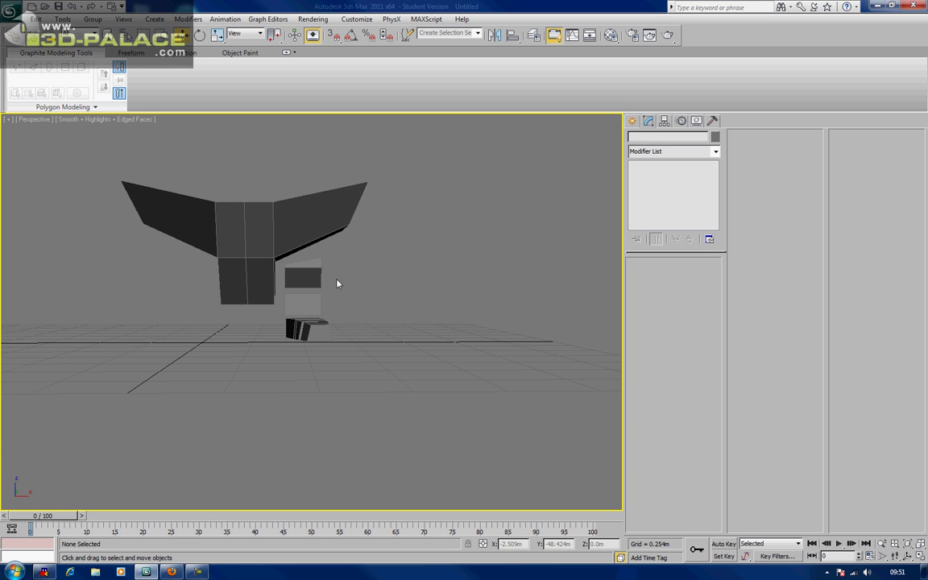
pyautogui.moveTo(322, 322); pyautogui.dragTo(291, 341)
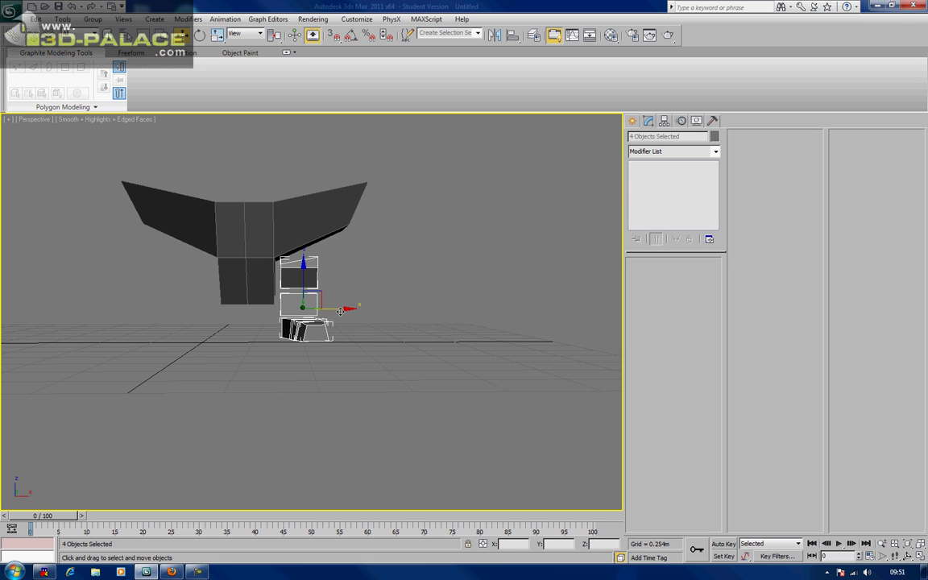
pyautogui.click(367, 280)
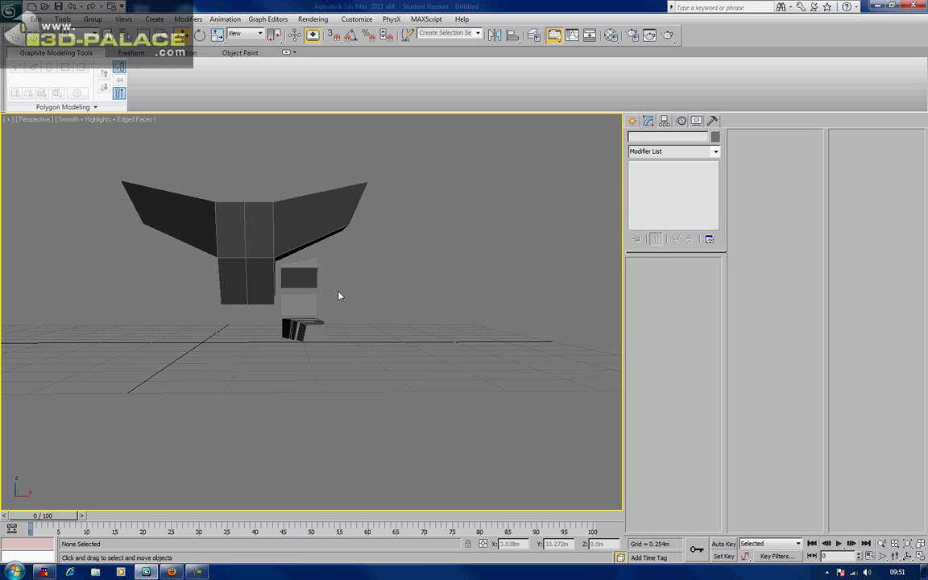
# Step: Scale the two leg segments together narrower along X, leaving the foot pieces out of the selection
pyautogui.click(312, 277)
pyautogui.keyDown('ctrl'); pyautogui.click(311, 304); pyautogui.keyUp('ctrl')
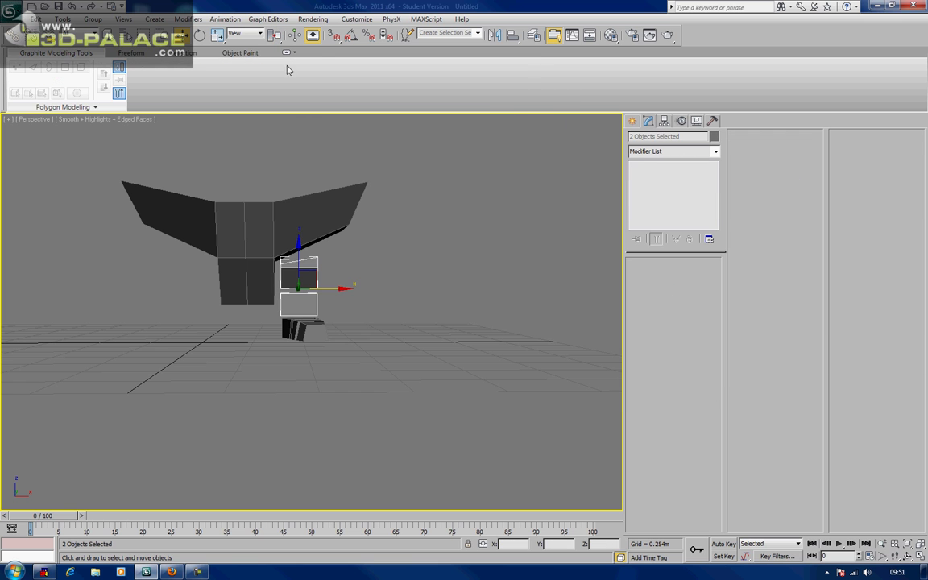
pyautogui.click(219, 36)
pyautogui.moveTo(270, 286); pyautogui.dragTo(270, 295)
# Step: Reset the XForm of the two leg segments and convert them to Editable Poly
pyautogui.click(712, 120)
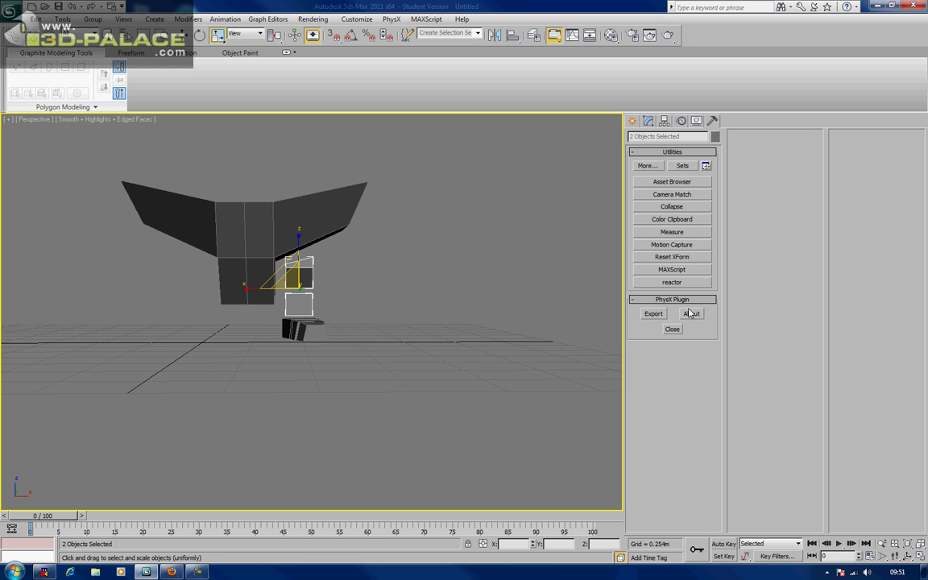
pyautogui.click(682, 258)
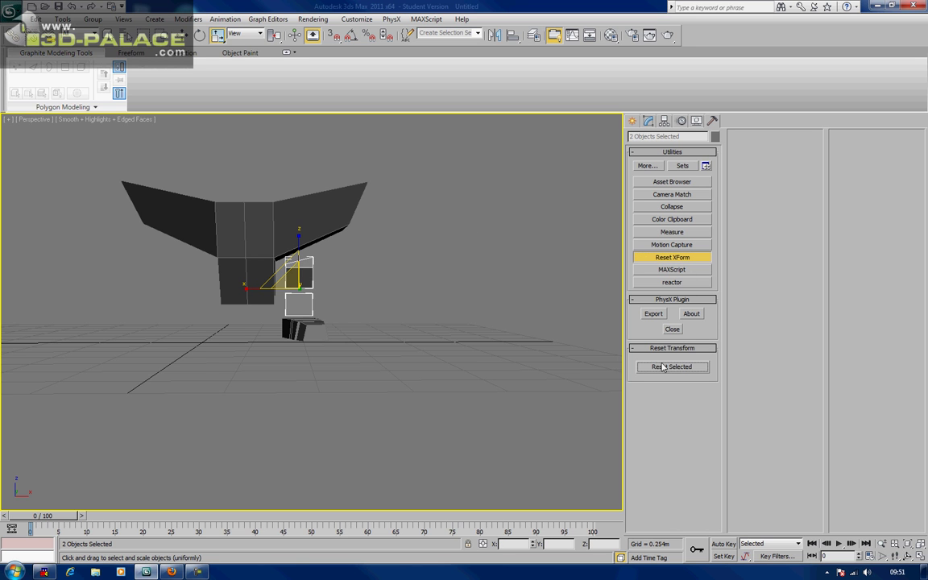
pyautogui.click(674, 257)
pyautogui.rightClick(320, 312)
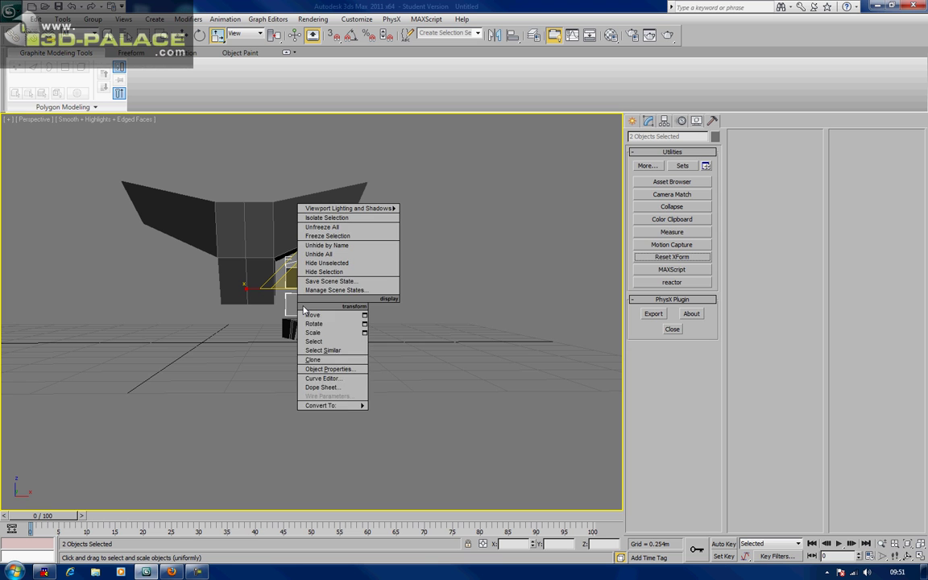
pyautogui.moveTo(338, 405)
pyautogui.click(381, 415)
# Step: Move the narrowed leg segments and foot pieces together inward along X until they sit against the hip section's central block
pyautogui.moveTo(360, 378); pyautogui.dragTo(291, 277)
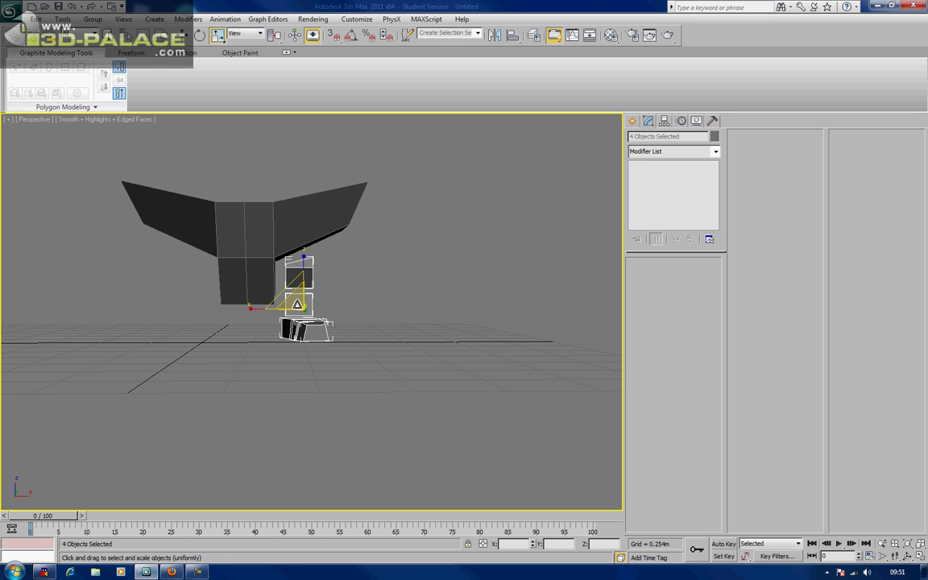
pyautogui.press('w')
pyautogui.moveTo(340, 308); pyautogui.dragTo(332, 308)
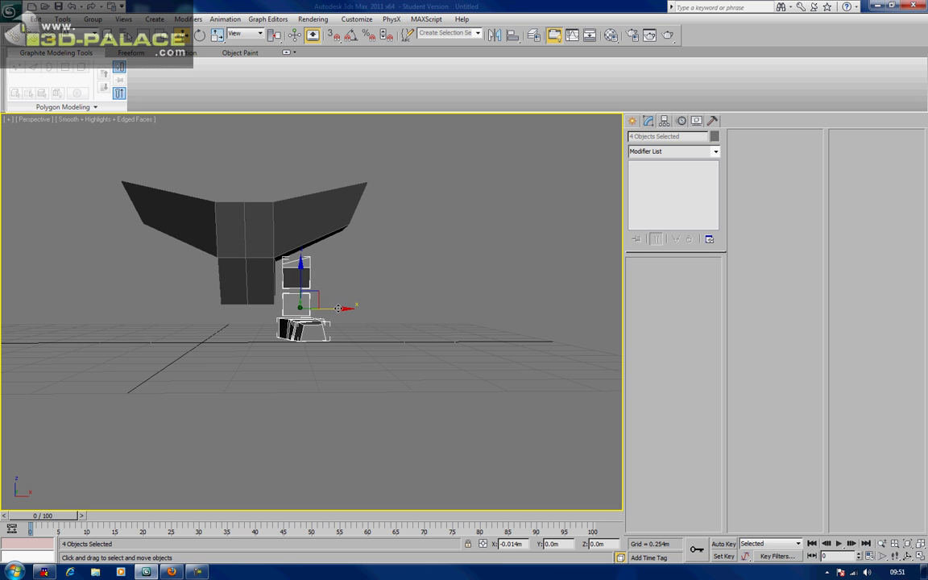
pyautogui.click(346, 276)
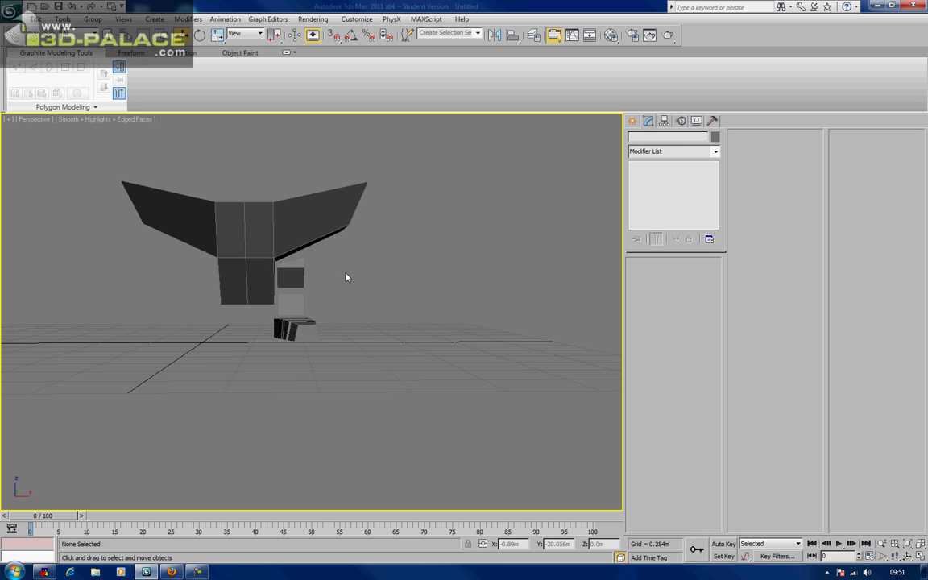
# Step: Convert the hip section with its Symmetry modifier to an Editable Poly
pyautogui.scroll(-2, 346, 276)
pyautogui.keyDown('alt'); pyautogui.moveTo(346, 276); pyautogui.dragTo(352, 297, button='middle'); pyautogui.keyUp('alt')
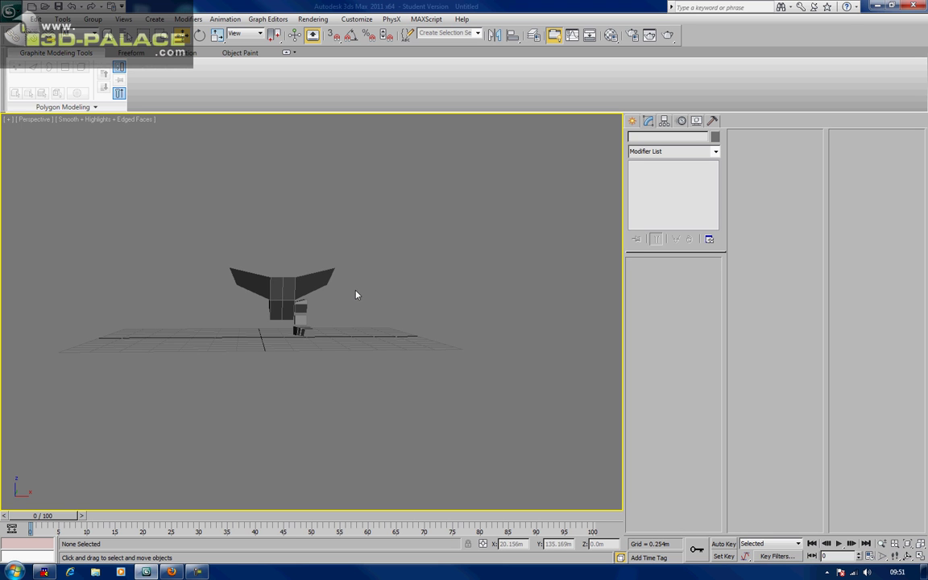
pyautogui.keyDown('alt'); pyautogui.moveTo(367, 292); pyautogui.dragTo(283, 338, button='middle'); pyautogui.keyUp('alt')
pyautogui.scroll(3, 411, 314)
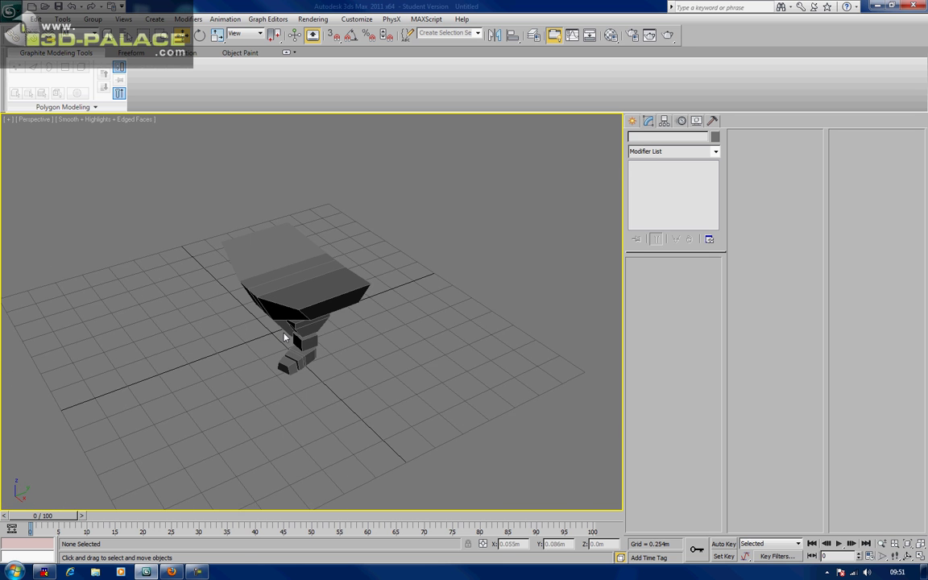
pyautogui.click(292, 269)
pyautogui.keyDown('alt'); pyautogui.moveTo(292, 269); pyautogui.dragTo(370, 292, button='middle'); pyautogui.keyUp('alt')
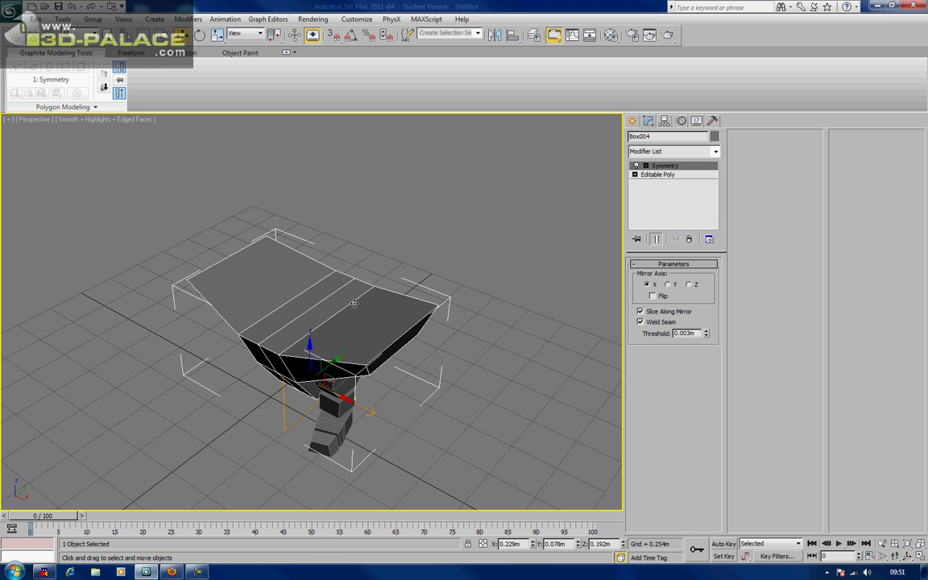
pyautogui.rightClick(354, 303)
pyautogui.moveTo(361, 368)
pyautogui.click(415, 374)
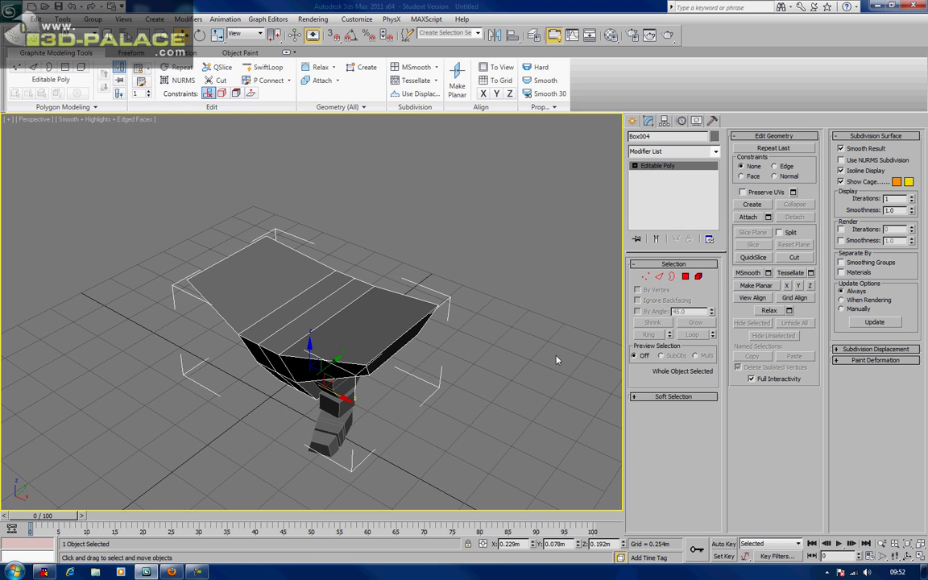
# Step: Clone the hip section's four top polygons upward along Z as a separate object
pyautogui.click(686, 276)
pyautogui.click(274, 298)
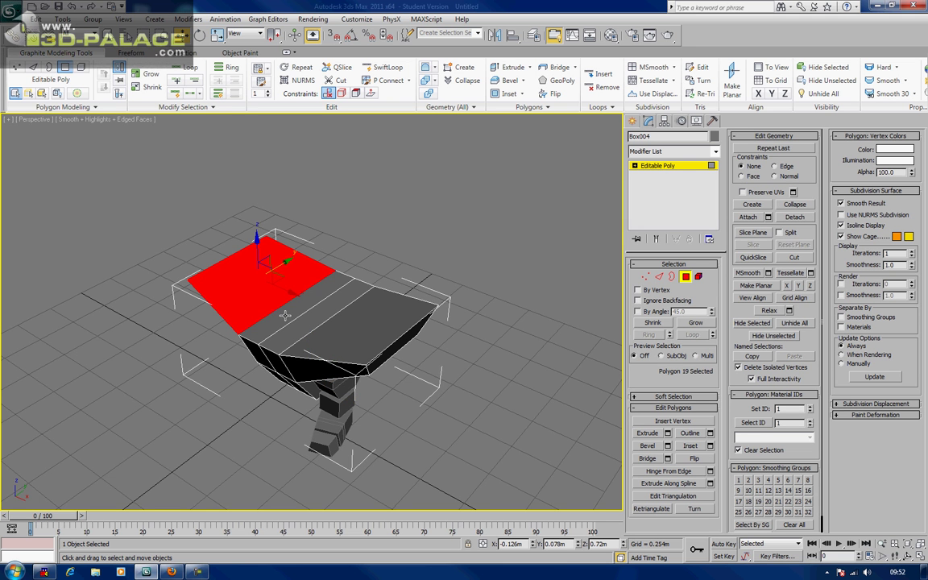
pyautogui.keyDown('ctrl'); pyautogui.click(286, 315); pyautogui.keyUp('ctrl')
pyautogui.keyDown('ctrl'); pyautogui.click(293, 324); pyautogui.keyUp('ctrl')
pyautogui.keyDown('ctrl'); pyautogui.click(326, 337); pyautogui.keyUp('ctrl')
pyautogui.keyDown('alt'); pyautogui.moveTo(328, 339); pyautogui.dragTo(319, 328, button='middle'); pyautogui.keyUp('alt')
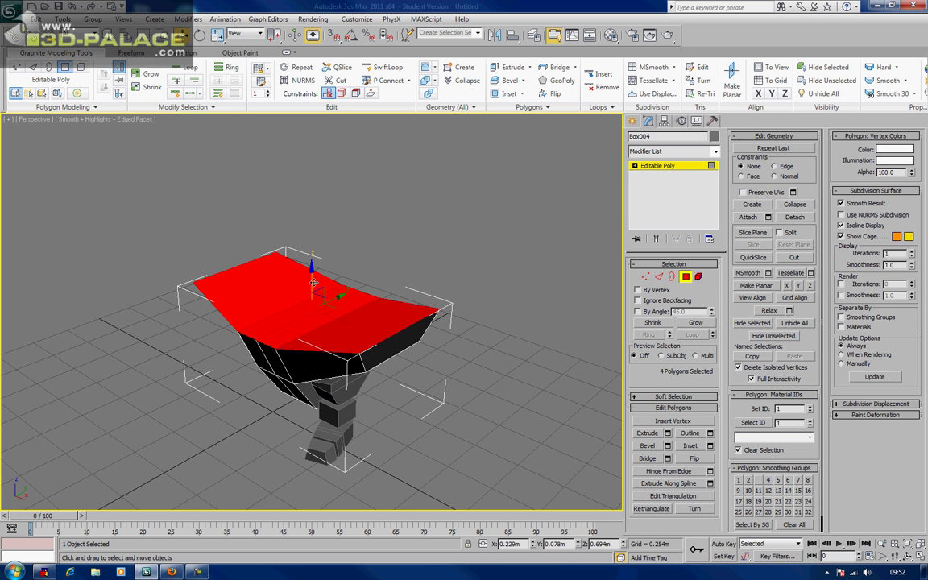
pyautogui.keyDown('shift'); pyautogui.moveTo(312, 280); pyautogui.dragTo(312, 256); pyautogui.keyUp('shift')
pyautogui.click(432, 271)
pyautogui.click(516, 287)
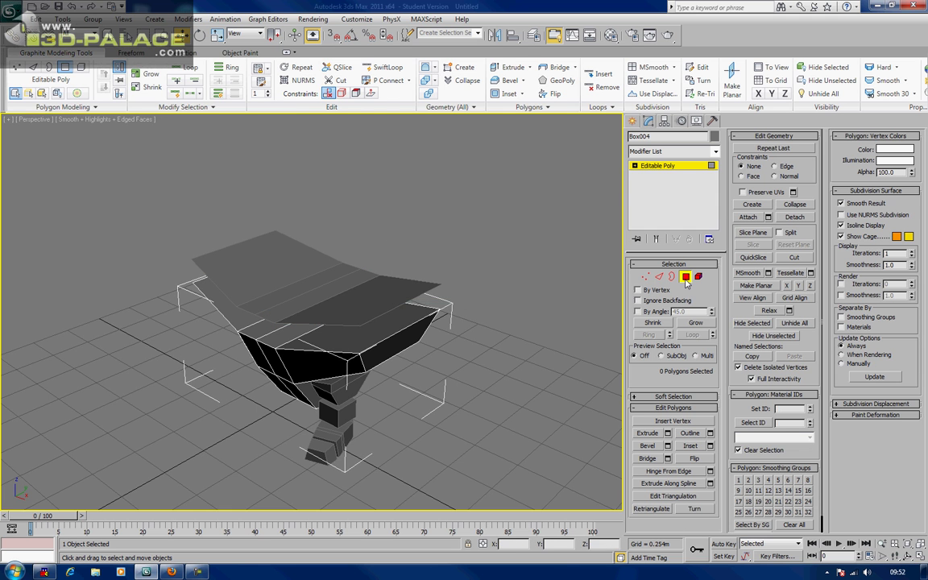
pyautogui.click(685, 280)
# Step: Flatten all polygons of the cloned surface along Z and stretch them slightly along Y
pyautogui.moveTo(323, 296)
pyautogui.keyDown('alt'); pyautogui.mouseDown(button='middle')
pyautogui.moveTo(423, 299)
pyautogui.moveTo(415, 282)
pyautogui.mouseUp(button='middle'); pyautogui.keyUp('alt')
pyautogui.click(326, 287)
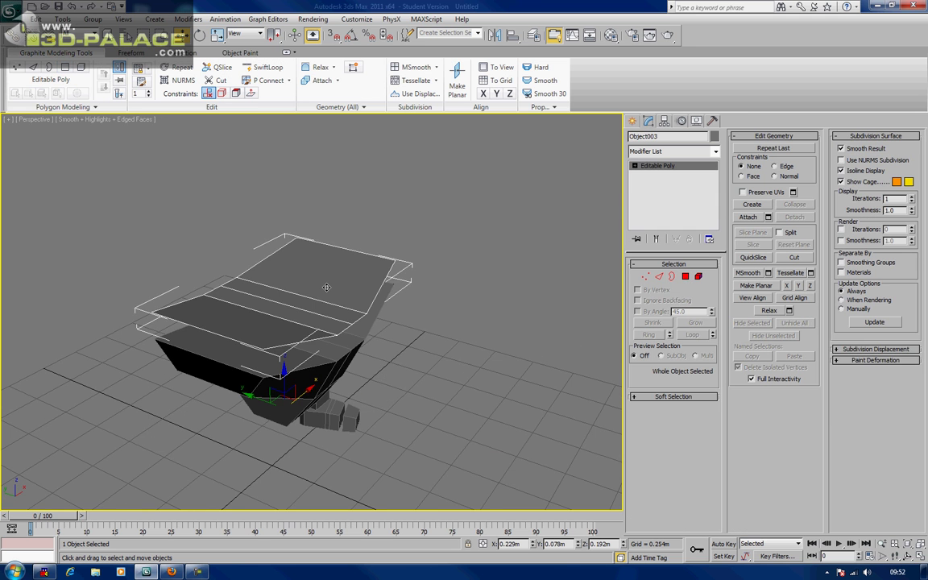
pyautogui.click(685, 277)
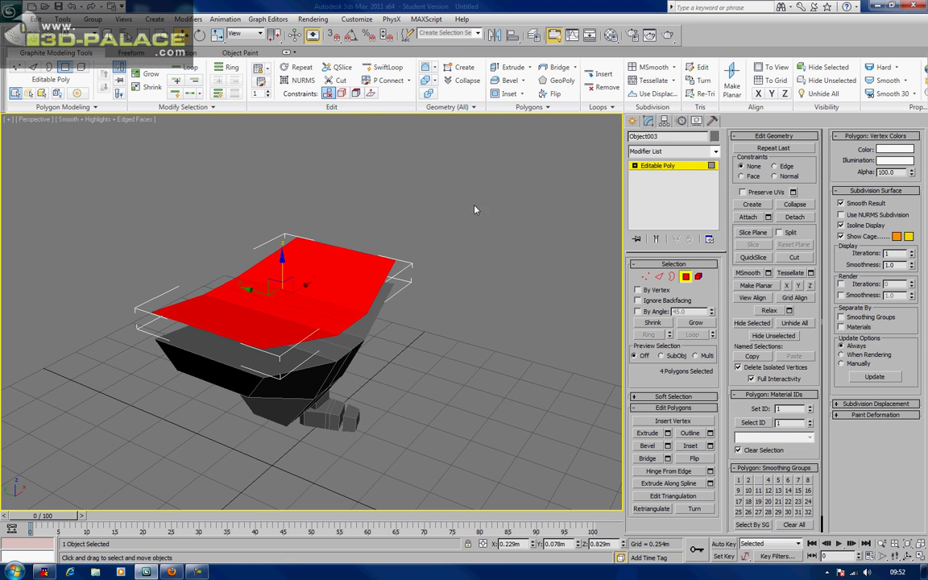
pyautogui.press('r')
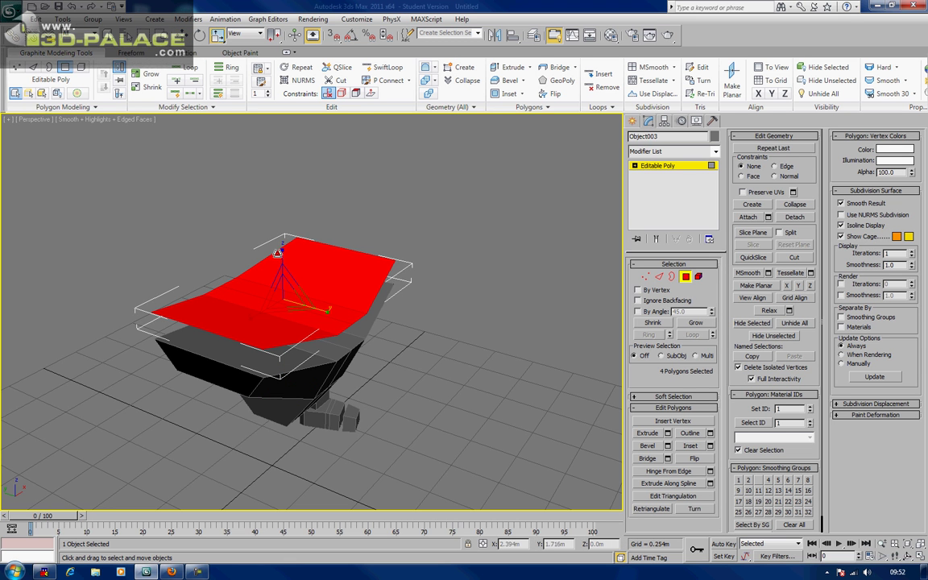
pyautogui.moveTo(281, 253); pyautogui.dragTo(278, 334)
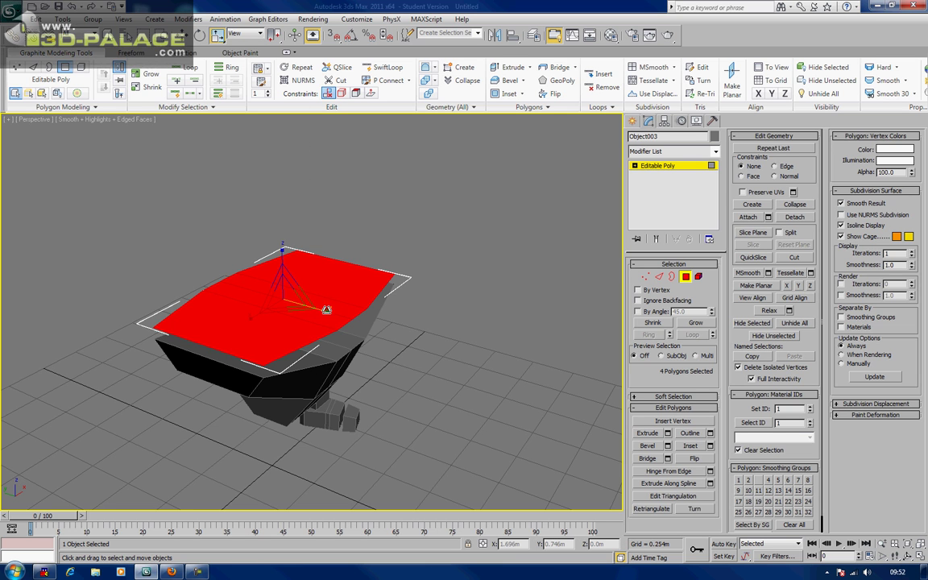
pyautogui.moveTo(326, 311); pyautogui.dragTo(331, 319)
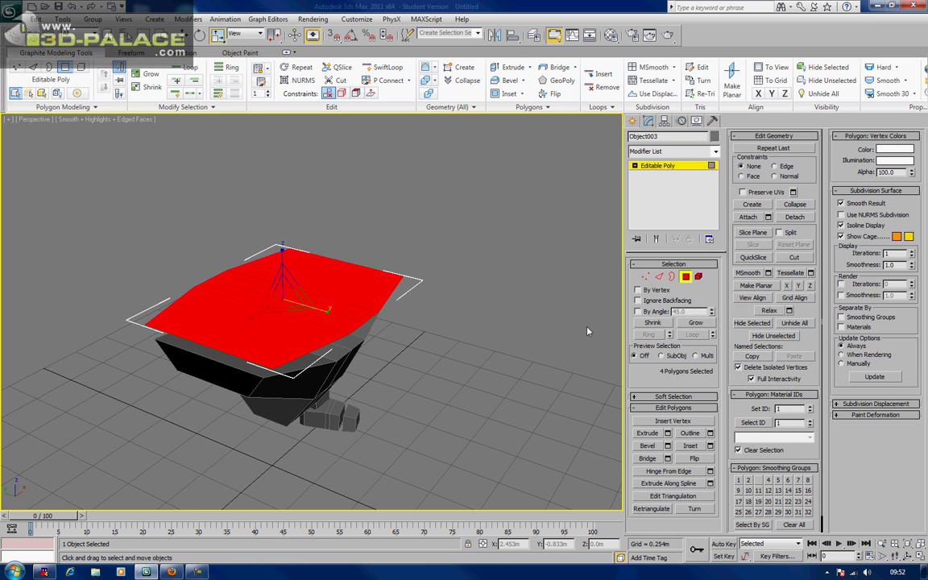
# Step: Scale the flat panel's two outer end edges to 80% along Y
pyautogui.click(659, 278)
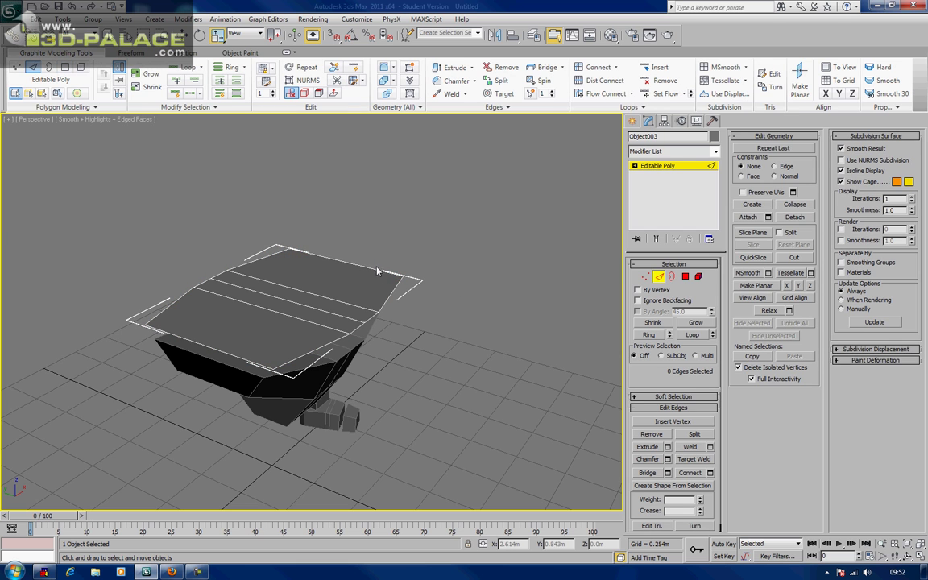
pyautogui.click(377, 270)
pyautogui.keyDown('ctrl'); pyautogui.click(236, 359); pyautogui.keyUp('ctrl')
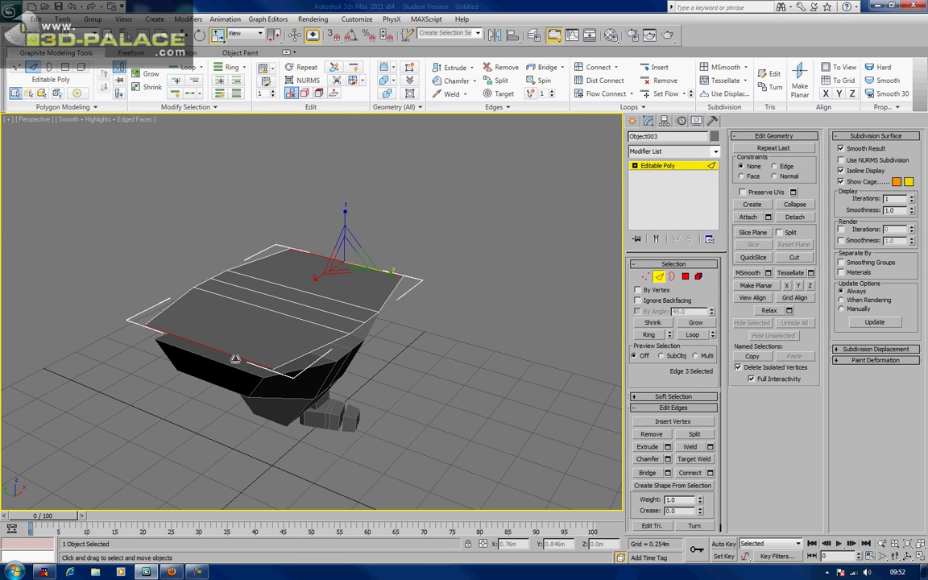
pyautogui.moveTo(387, 275); pyautogui.dragTo(379, 278)
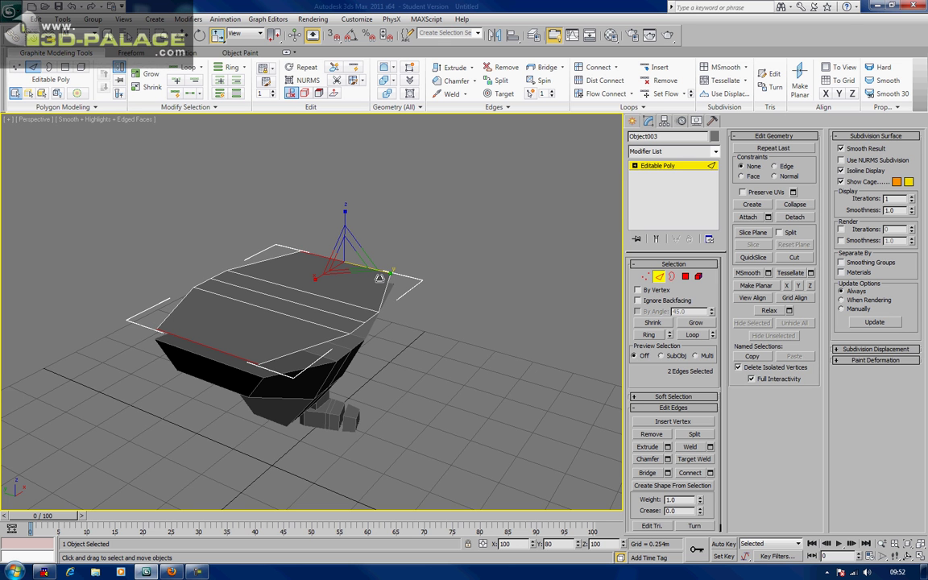
# Step: Widen the flat panel's two central polygons along X to about 232%
pyautogui.keyDown('alt'); pyautogui.moveTo(385, 282); pyautogui.dragTo(330, 256, button='middle'); pyautogui.keyUp('alt')
pyautogui.keyDown('alt'); pyautogui.moveTo(299, 321); pyautogui.dragTo(361, 314, button='middle'); pyautogui.keyUp('alt')
pyautogui.scroll(3, 291, 328)
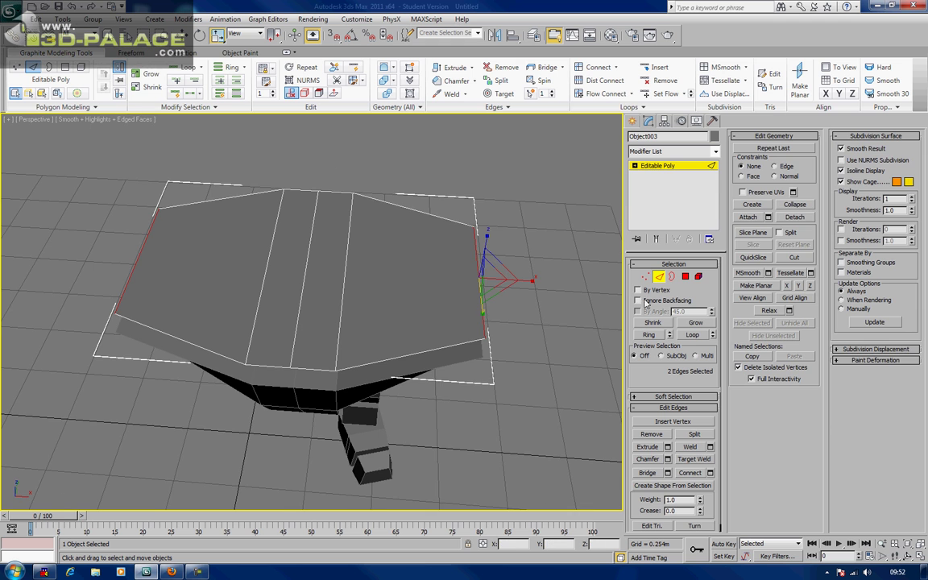
pyautogui.click(685, 276)
pyautogui.click(320, 284)
pyautogui.keyDown('ctrl'); pyautogui.click(299, 284); pyautogui.keyUp('ctrl')
pyautogui.moveTo(348, 270); pyautogui.dragTo(402, 287)
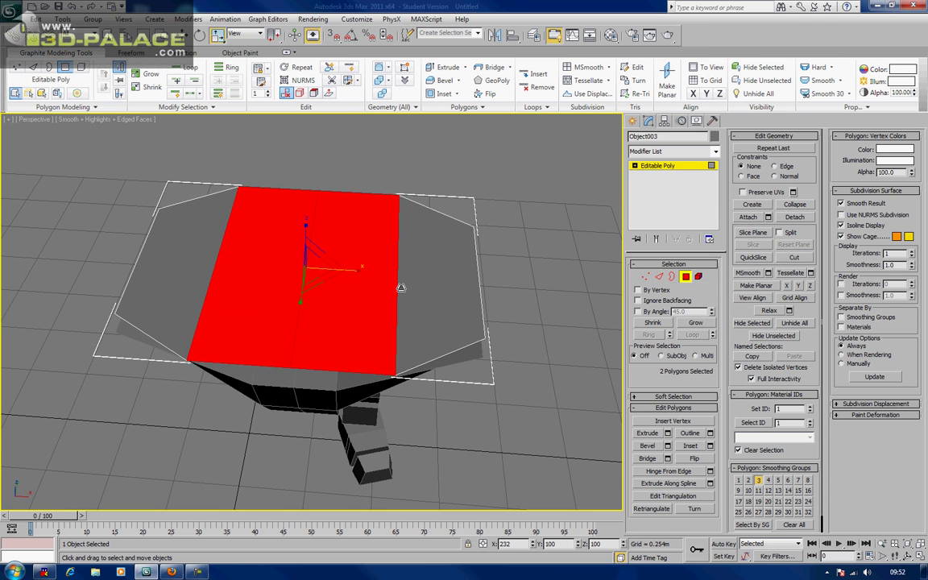
# Step: Lengthen the flat panel's middle edge slightly along Y so its front and back outlines bow outward
pyautogui.keyDown('alt'); pyautogui.moveTo(401, 286); pyautogui.dragTo(305, 288, button='middle'); pyautogui.keyUp('alt')
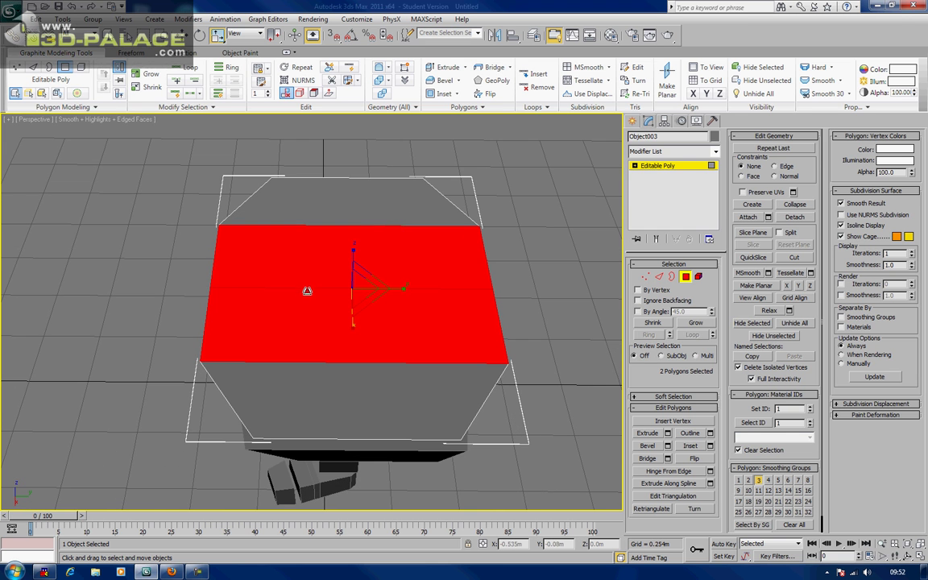
pyautogui.click(660, 277)
pyautogui.click(338, 287)
pyautogui.moveTo(400, 286); pyautogui.dragTo(404, 290)
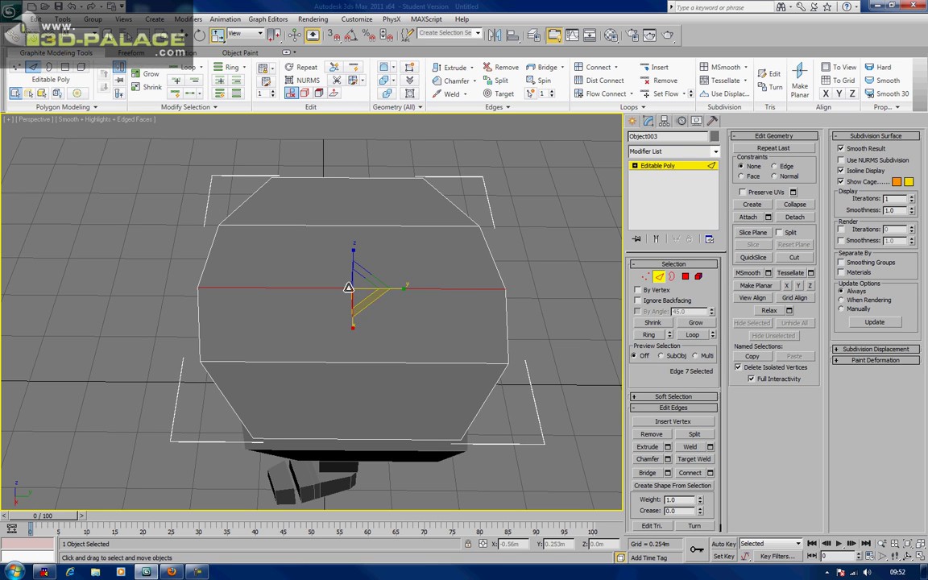
pyautogui.click(132, 329)
pyautogui.scroll(-2, 133, 330)
pyautogui.keyDown('alt'); pyautogui.moveTo(133, 332); pyautogui.dragTo(298, 310, button='middle'); pyautogui.keyUp('alt')
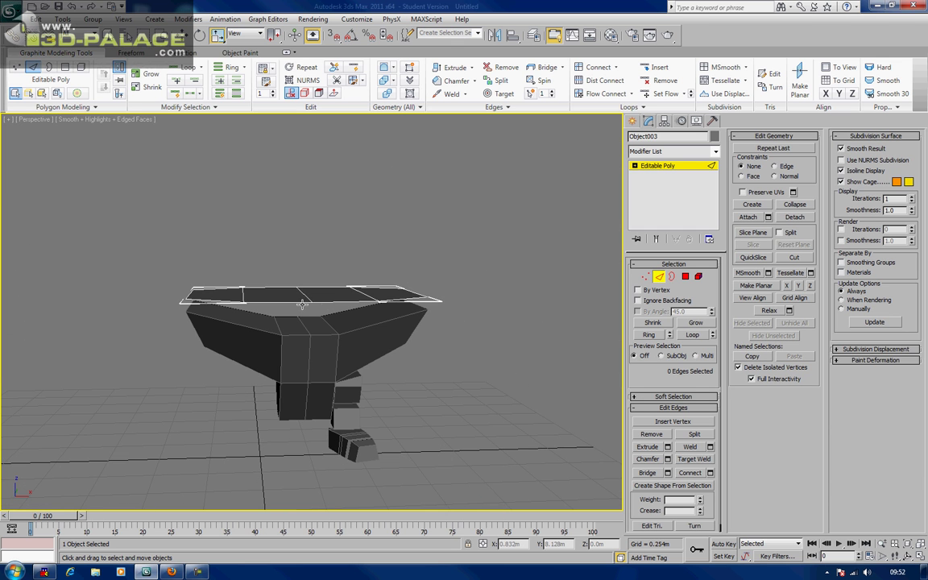
pyautogui.click(659, 277)
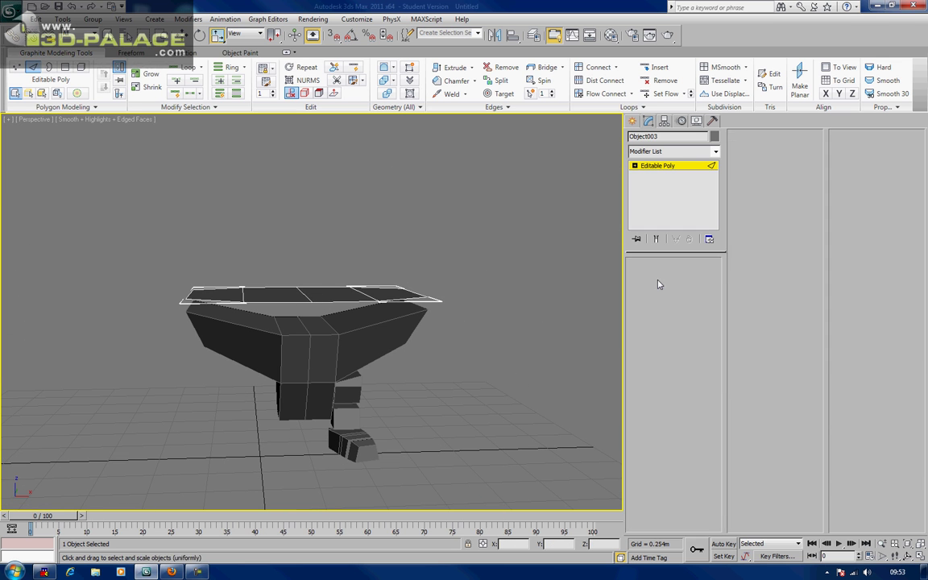
# Step: Center the flat panel's pivot on the object using Affect Pivot Only
pyautogui.click(680, 121)
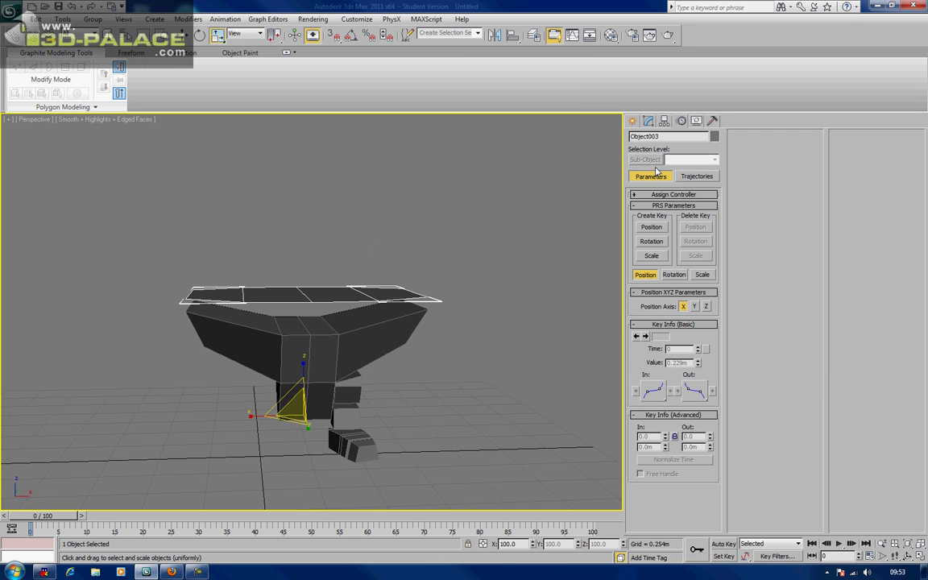
pyautogui.click(665, 121)
pyautogui.click(669, 192)
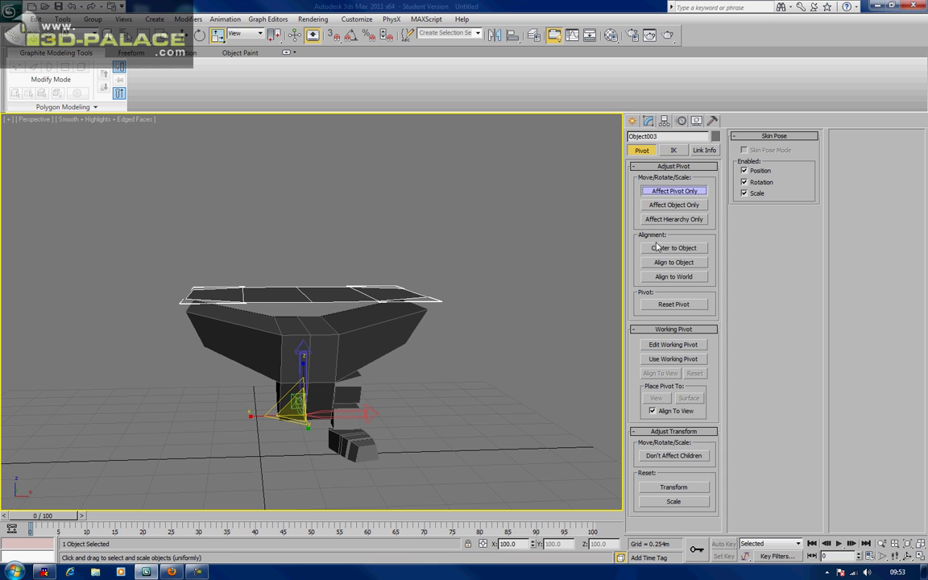
pyautogui.click(669, 191)
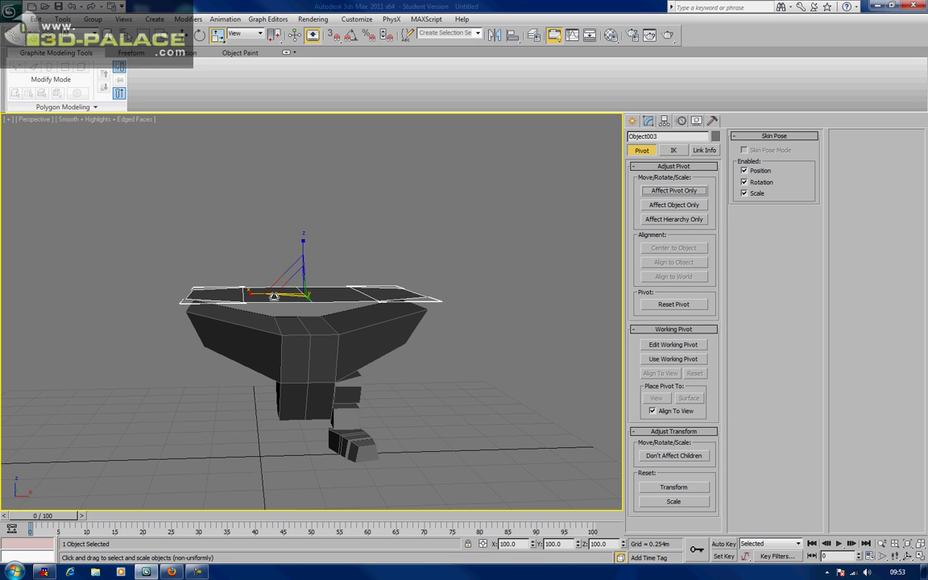
# Step: Raise the flat panel along Z to about 0.968 m, clear above the hip section
pyautogui.click(305, 255)
pyautogui.click(299, 294)
pyautogui.moveTo(302, 262); pyautogui.dragTo(303, 239)
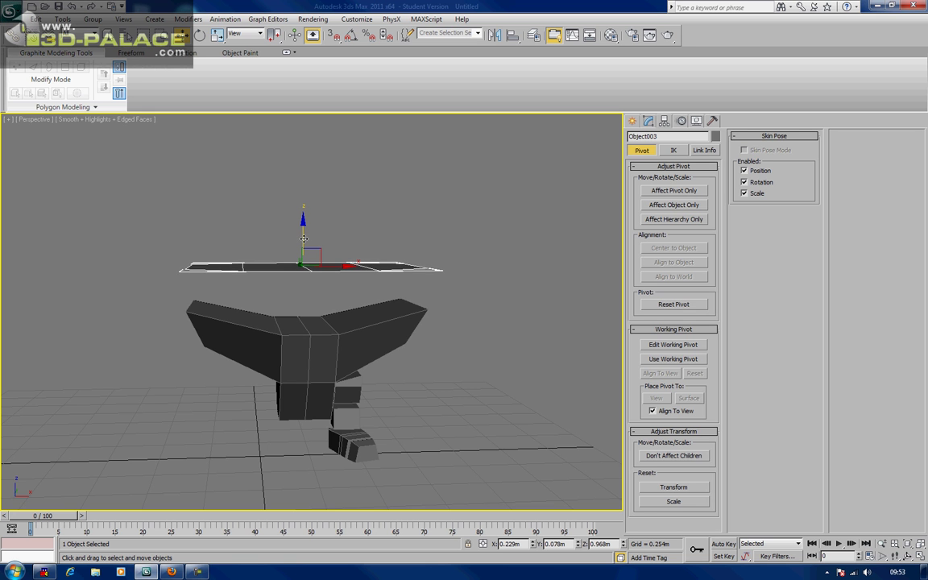
pyautogui.keyDown('alt'); pyautogui.moveTo(361, 291); pyautogui.dragTo(292, 256, button='middle'); pyautogui.keyUp('alt')
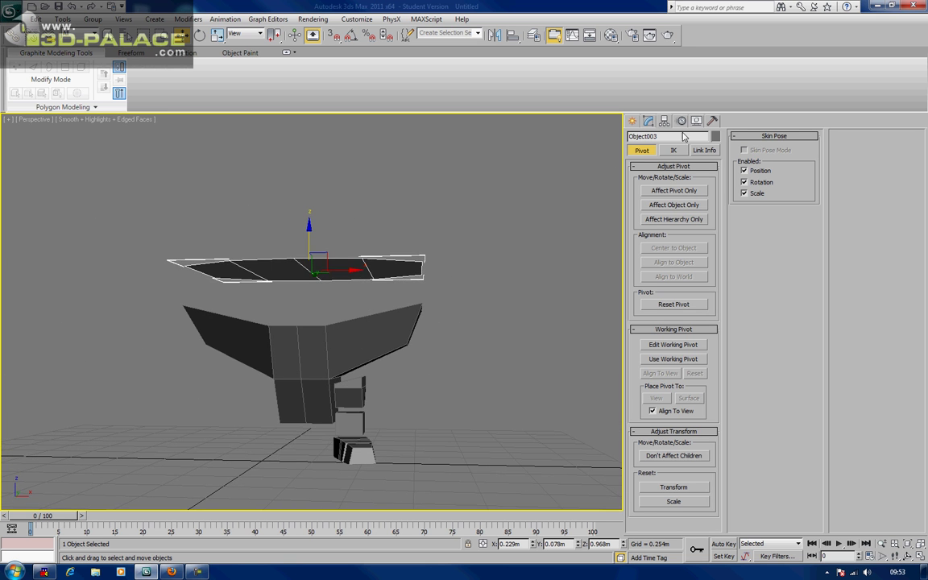
# Step: Extrude the flat panel's border straight down about 0.07 m to form the side walls of a slab
pyautogui.click(649, 123)
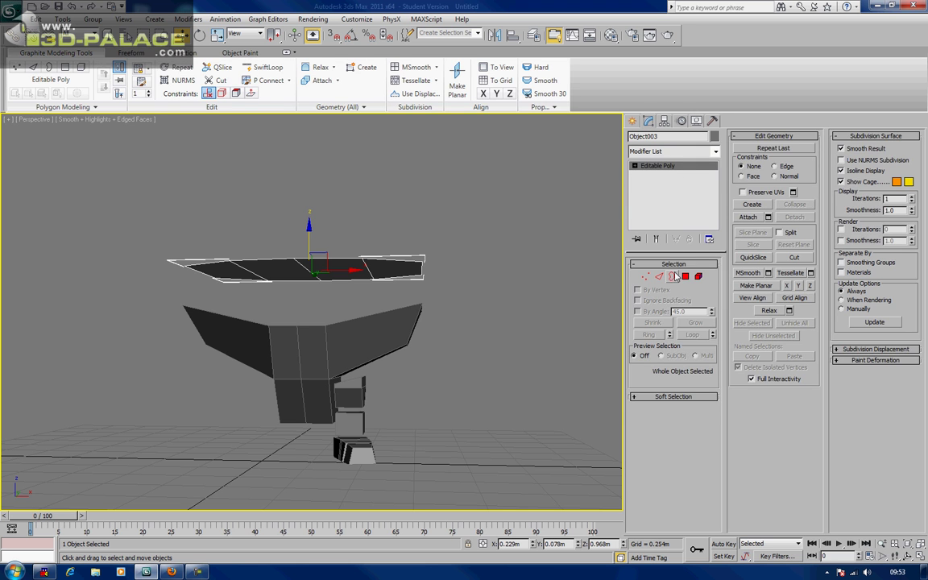
pyautogui.click(673, 277)
pyautogui.click(393, 258)
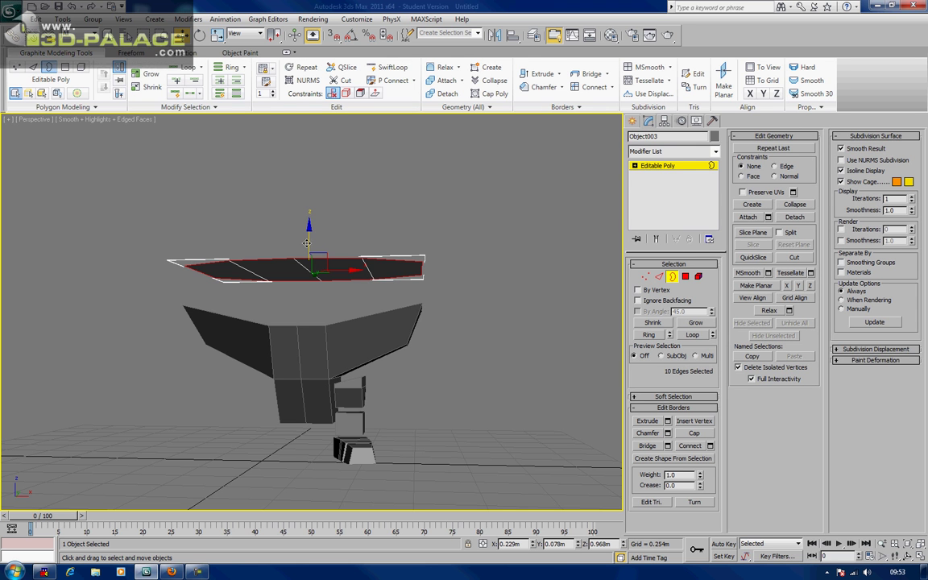
pyautogui.moveTo(309, 236)
pyautogui.keyDown('shift'); pyautogui.mouseDown()
pyautogui.moveTo(315, 256)
pyautogui.moveTo(324, 218)
pyautogui.moveTo(316, 252)
pyautogui.mouseUp(); pyautogui.keyUp('shift')
pyautogui.keyDown('alt'); pyautogui.moveTo(364, 248); pyautogui.dragTo(407, 278, button='middle'); pyautogui.keyUp('alt')
pyautogui.scroll(3, 392, 273)
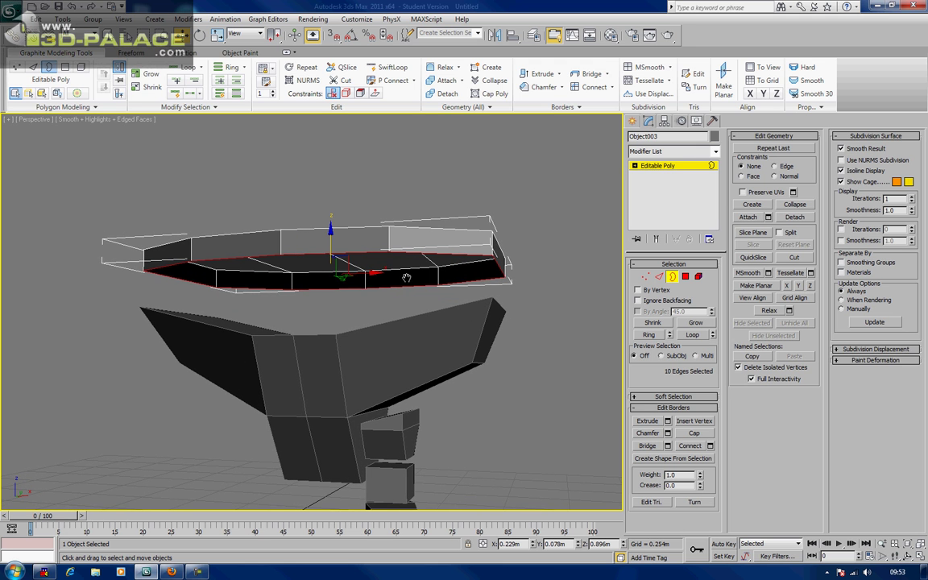
# Step: Close the slab's open underside by bridging its opposite front and back bottom edges
pyautogui.click(659, 277)
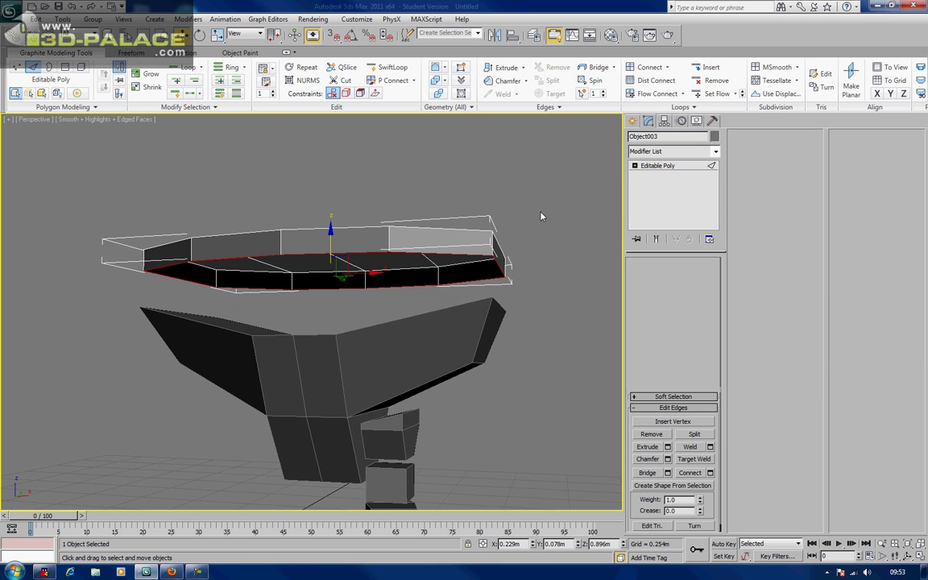
pyautogui.click(650, 474)
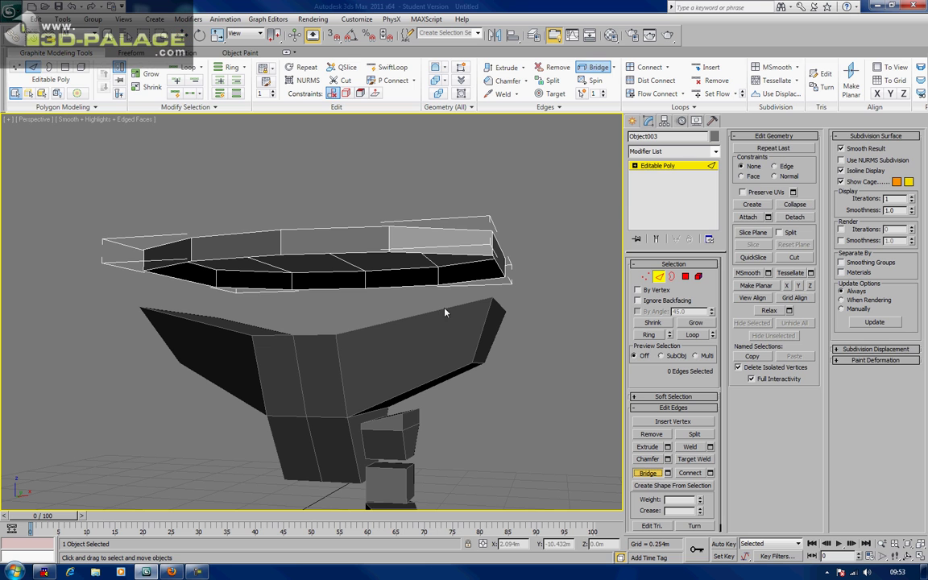
pyautogui.click(457, 254)
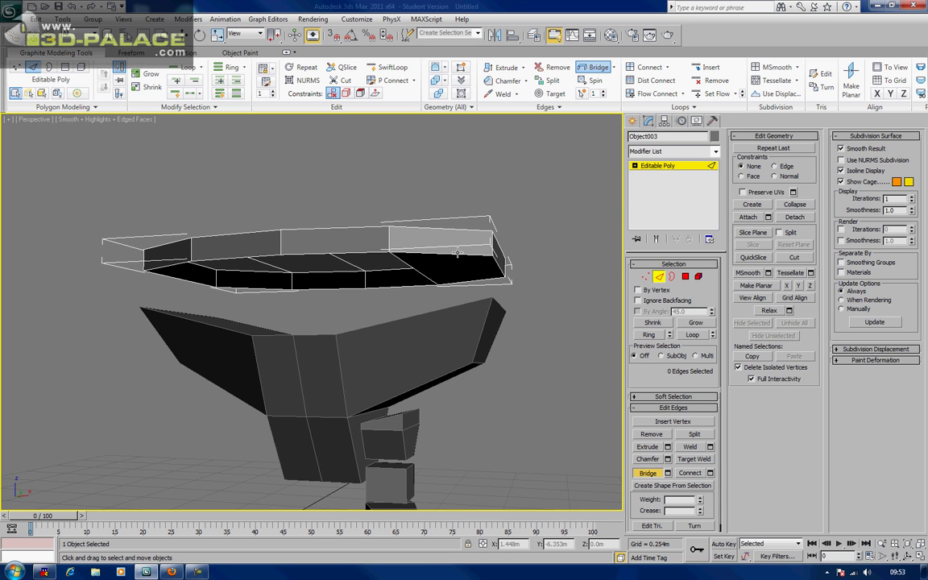
pyautogui.click(403, 285)
pyautogui.click(370, 254)
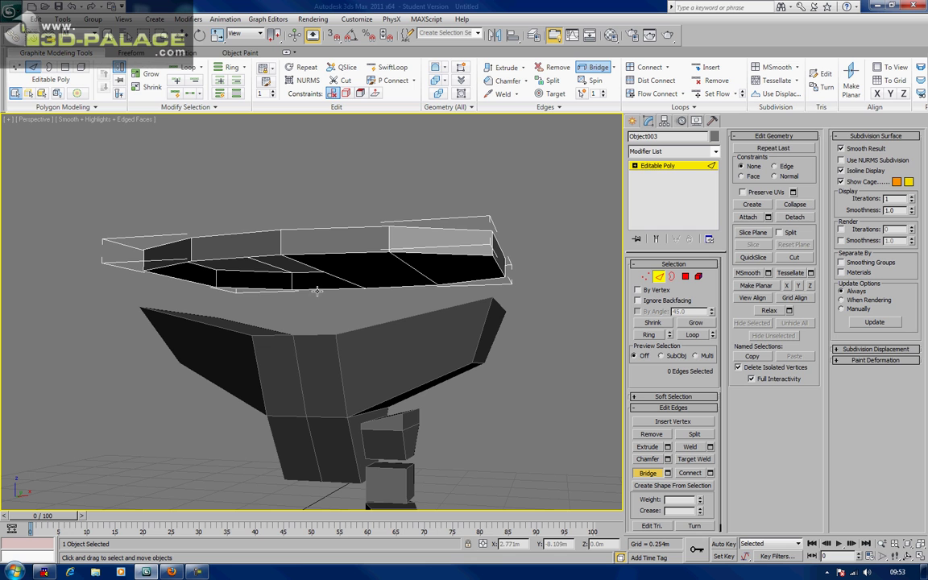
pyautogui.click(233, 235)
pyautogui.click(182, 264)
pyautogui.keyDown('alt'); pyautogui.moveTo(214, 223); pyautogui.dragTo(566, 228, button='middle'); pyautogui.keyUp('alt')
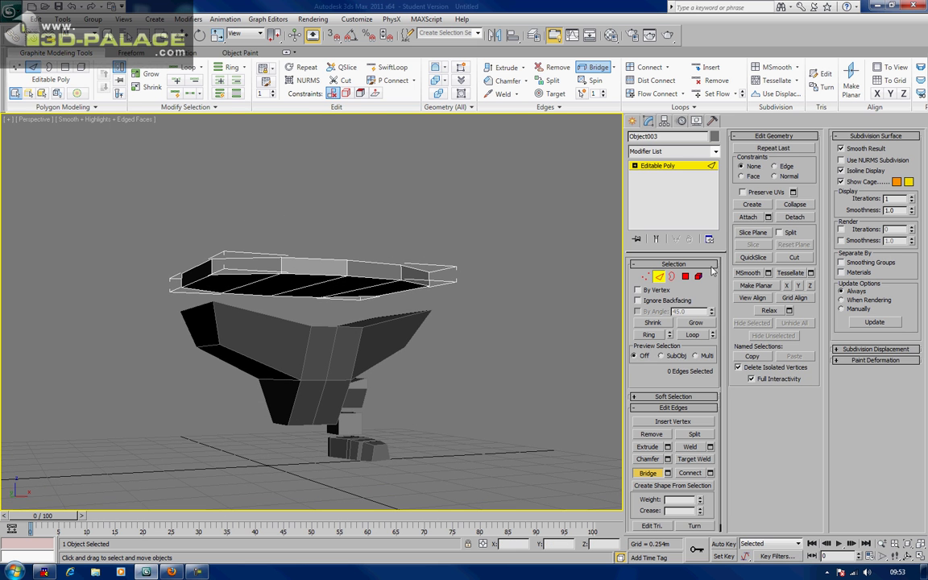
# Step: Try to clone the slab's two central underside polygons upward as a separate object
pyautogui.click(686, 276)
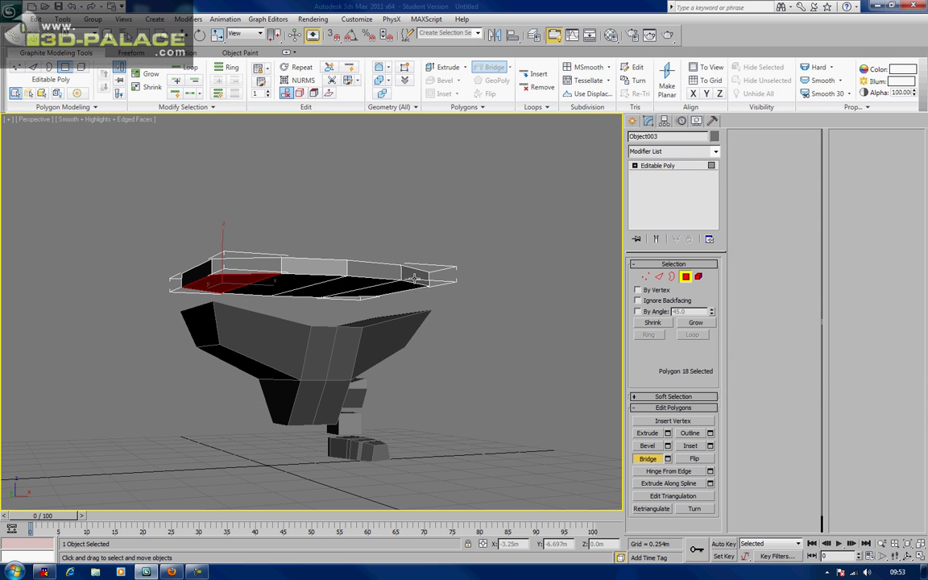
pyautogui.rightClick(326, 282)
pyautogui.click(332, 282)
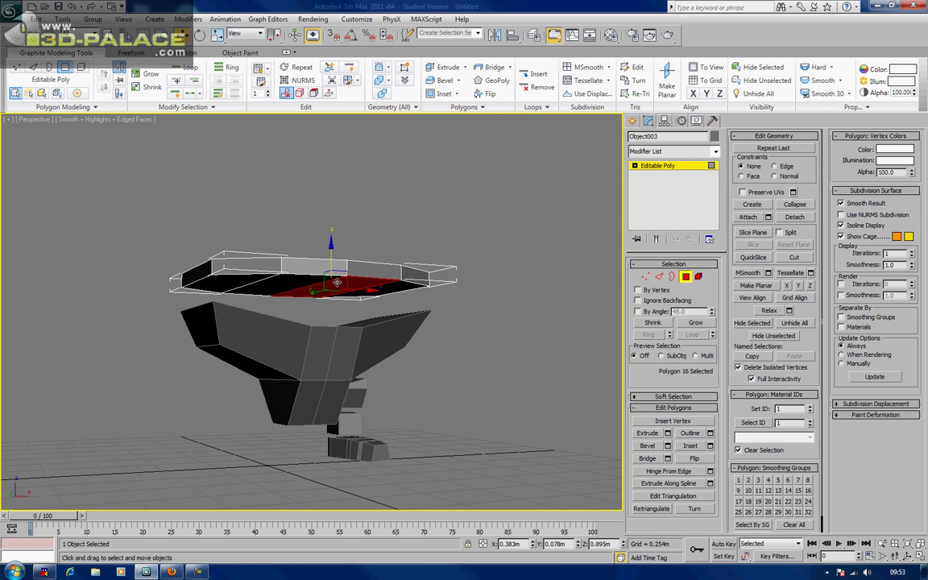
pyautogui.keyDown('ctrl'); pyautogui.click(320, 279); pyautogui.keyUp('ctrl')
pyautogui.keyDown('alt'); pyautogui.moveTo(317, 255); pyautogui.dragTo(295, 270, button='middle'); pyautogui.keyUp('alt')
pyautogui.scroll(-4, 322, 268)
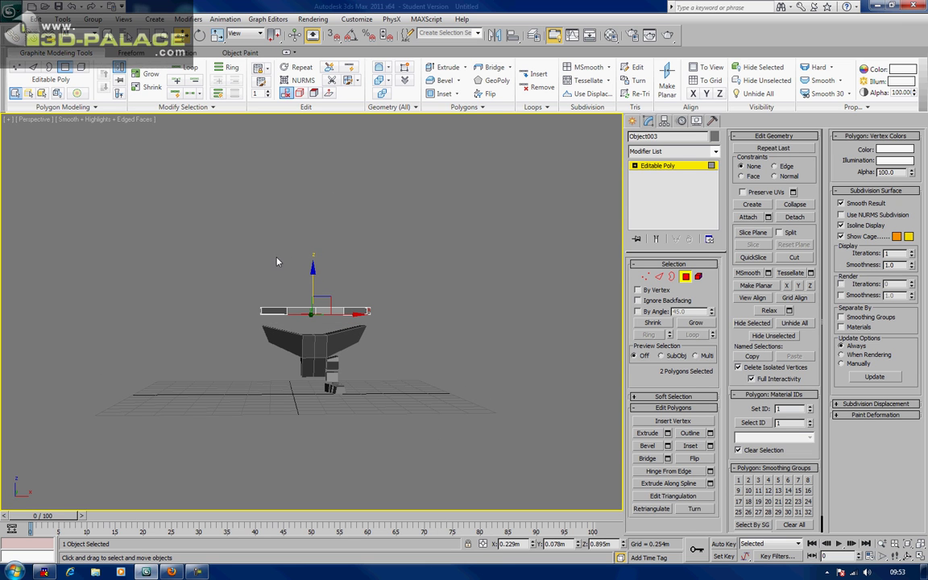
pyautogui.keyDown('shift'); pyautogui.moveTo(314, 279); pyautogui.dragTo(313, 255); pyautogui.keyUp('shift')
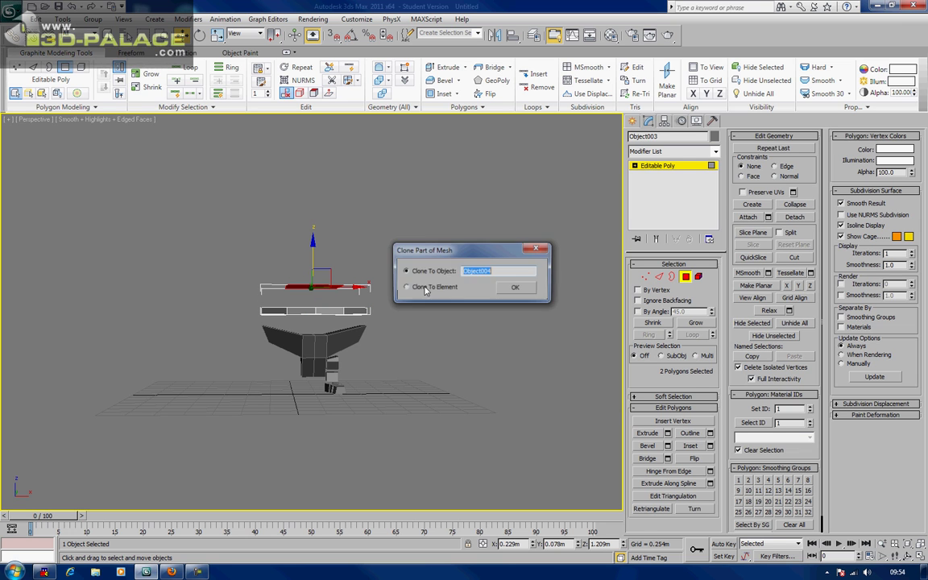
pyautogui.click(515, 288)
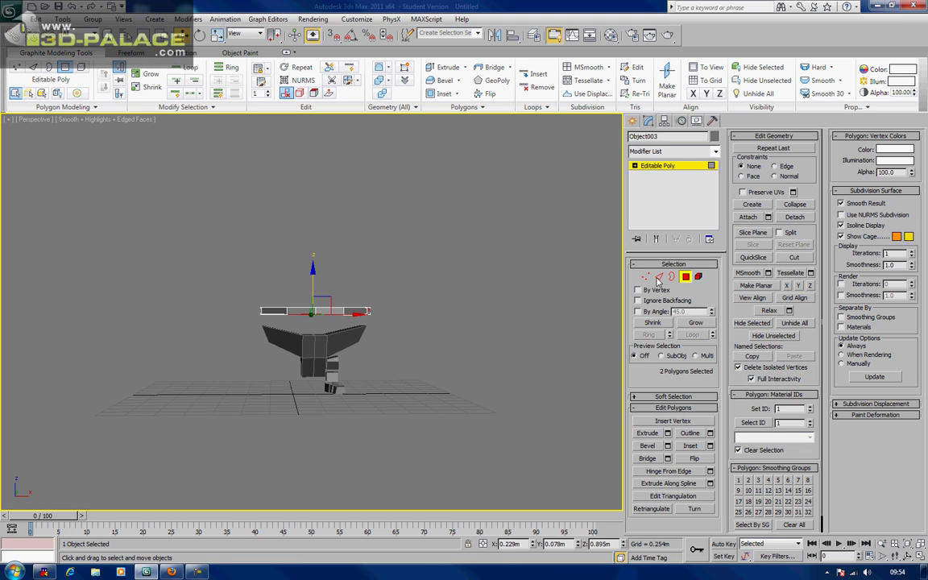
# Step: Clone the whole slab upward along Z as two copies spaced about 0.16 m apart
pyautogui.press('4')
pyautogui.keyDown('shift'); pyautogui.moveTo(313, 271); pyautogui.dragTo(316, 256); pyautogui.keyUp('shift')
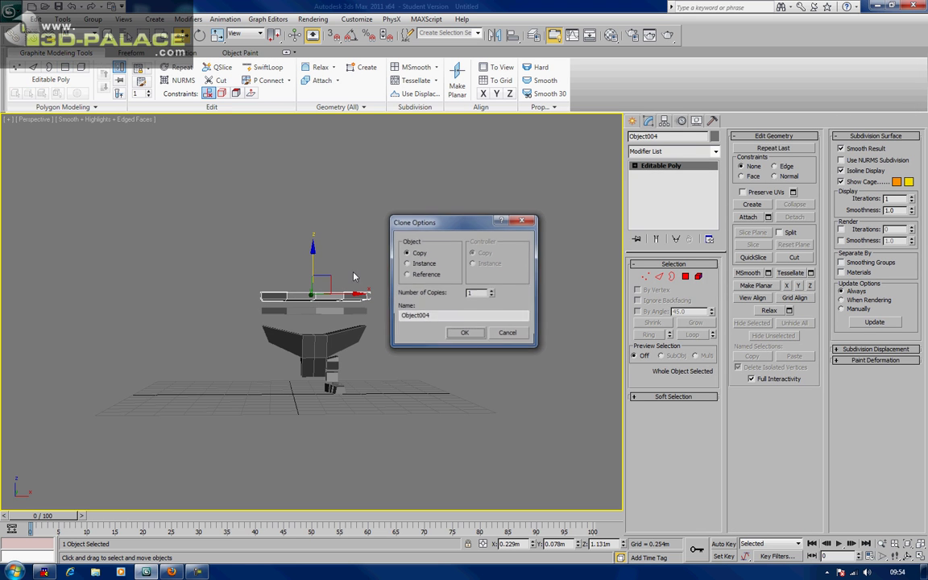
pyautogui.click(472, 334)
pyautogui.moveTo(460, 306)
pyautogui.keyDown('alt'); pyautogui.mouseDown(button='middle')
pyautogui.moveTo(524, 311)
pyautogui.moveTo(439, 307)
pyautogui.moveTo(448, 307)
pyautogui.mouseUp(button='middle'); pyautogui.keyUp('alt')
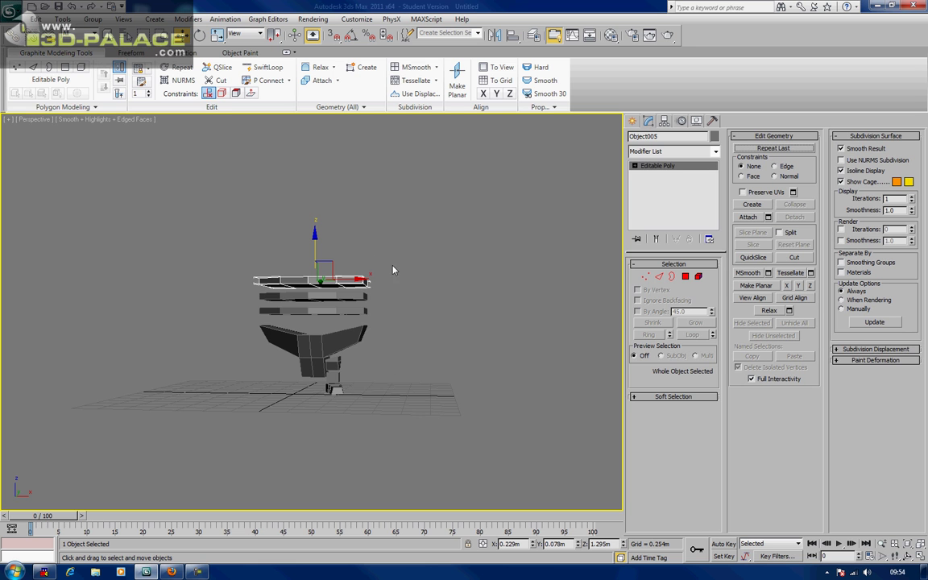
# Step: Lower the two central underside polygons of the lowest slab slightly along Z to deepen its middle
pyautogui.keyDown('alt'); pyautogui.moveTo(393, 265); pyautogui.dragTo(370, 293, button='middle'); pyautogui.keyUp('alt')
pyautogui.click(328, 313)
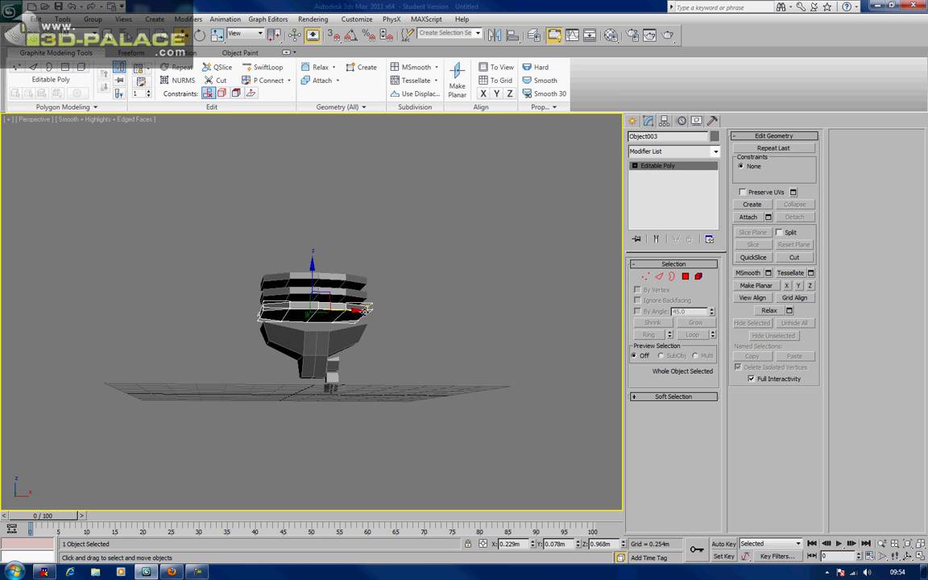
pyautogui.click(685, 276)
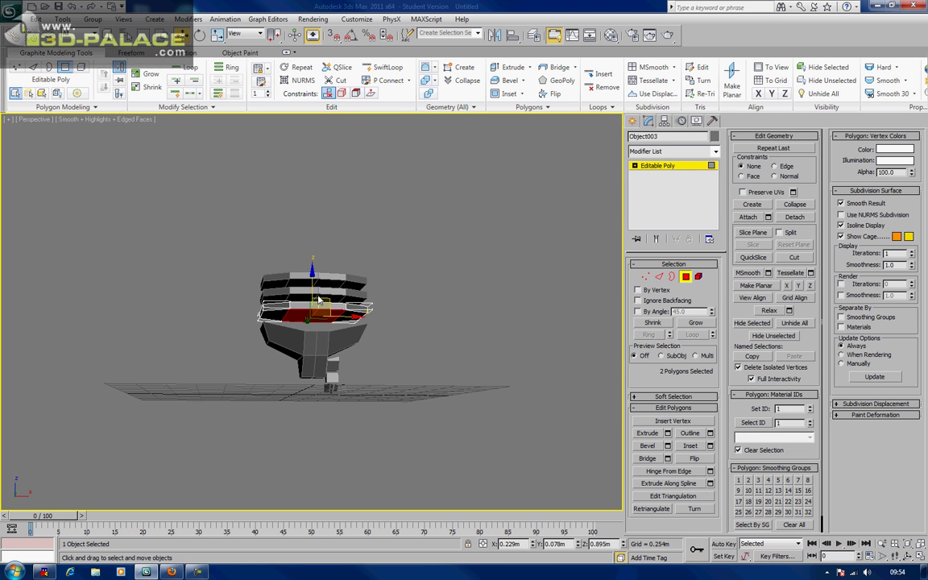
pyautogui.click(442, 255)
pyautogui.moveTo(442, 254)
pyautogui.keyDown('alt'); pyautogui.mouseDown(button='middle')
pyautogui.moveTo(474, 282)
pyautogui.moveTo(445, 249)
pyautogui.mouseUp(button='middle'); pyautogui.keyUp('alt')
pyautogui.click(685, 276)
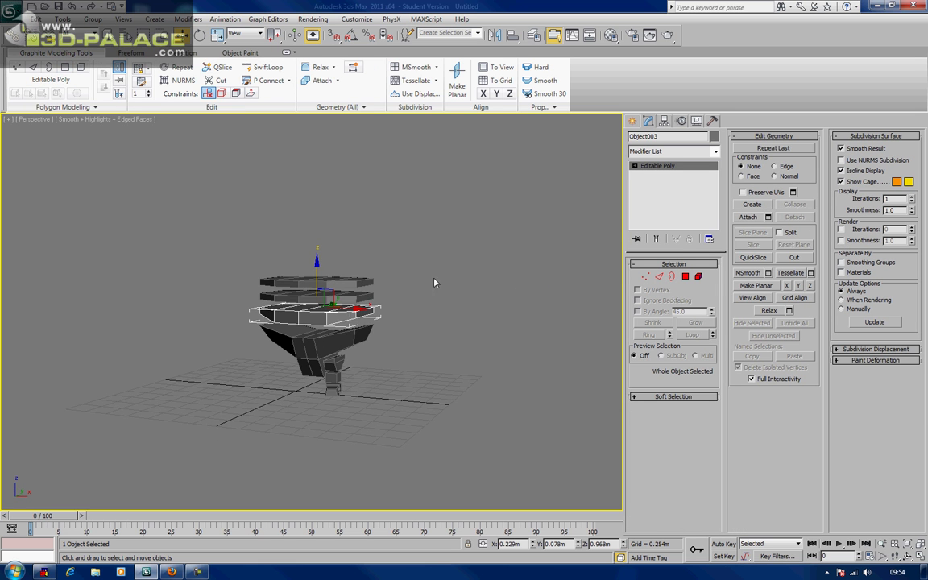
# Step: Move all the leg and foot pieces together about 0.067 m along Y beneath the hip section
pyautogui.keyDown('alt'); pyautogui.moveTo(368, 263); pyautogui.dragTo(310, 276, button='middle'); pyautogui.keyUp('alt')
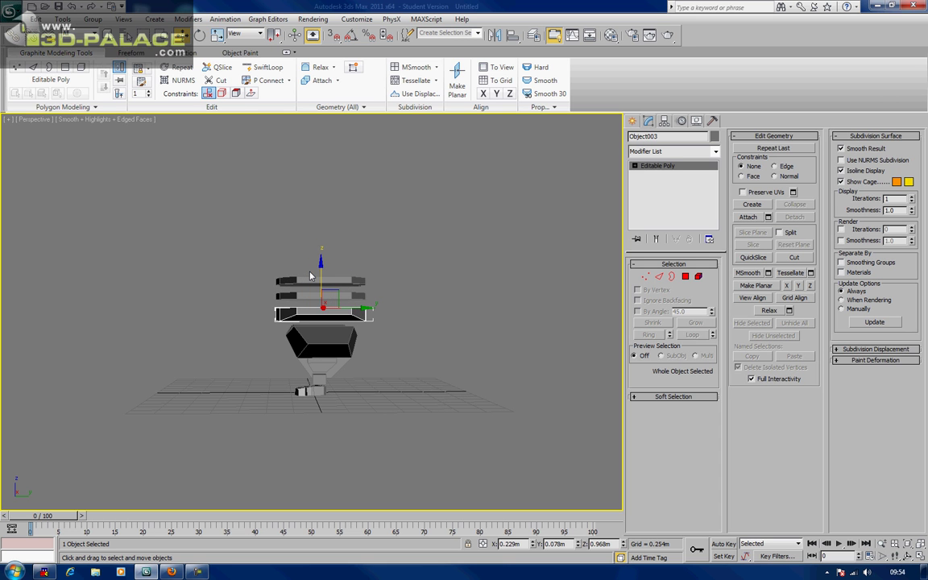
pyautogui.keyDown('alt'); pyautogui.moveTo(311, 276); pyautogui.dragTo(308, 274, button='middle'); pyautogui.keyUp('alt')
pyautogui.scroll(3, 315, 379)
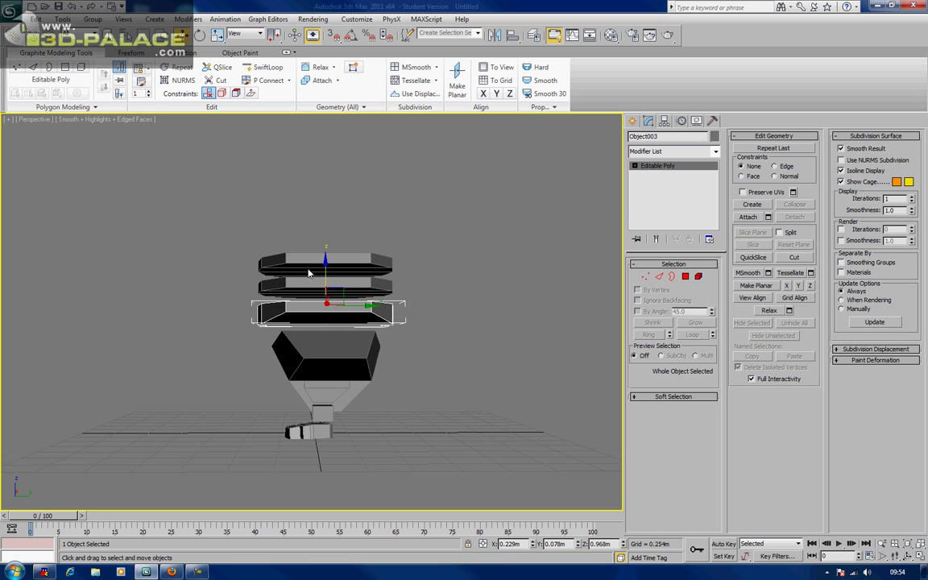
pyautogui.click(329, 360)
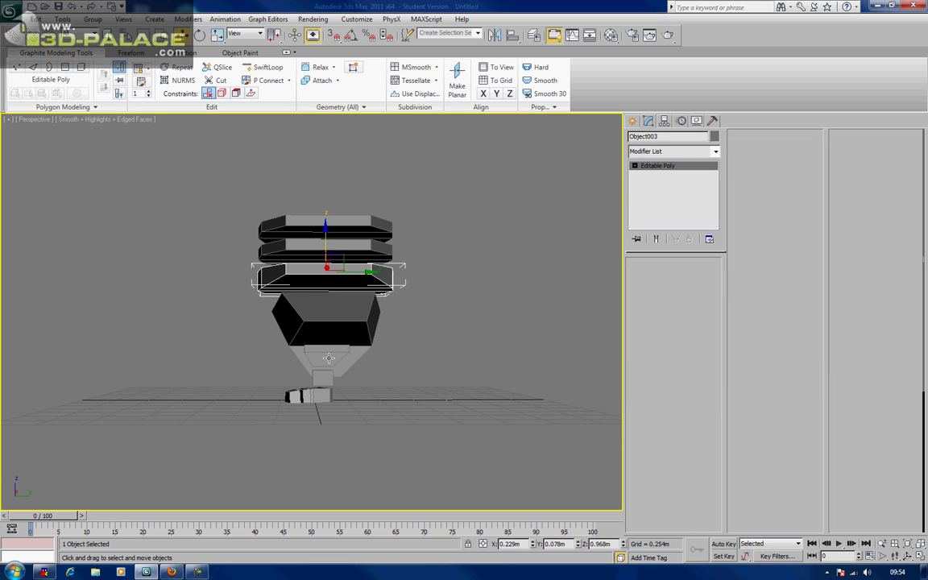
pyautogui.keyDown('ctrl'); pyautogui.click(325, 377); pyautogui.keyUp('ctrl')
pyautogui.keyDown('ctrl'); pyautogui.moveTo(337, 416); pyautogui.dragTo(278, 398); pyautogui.keyUp('ctrl')
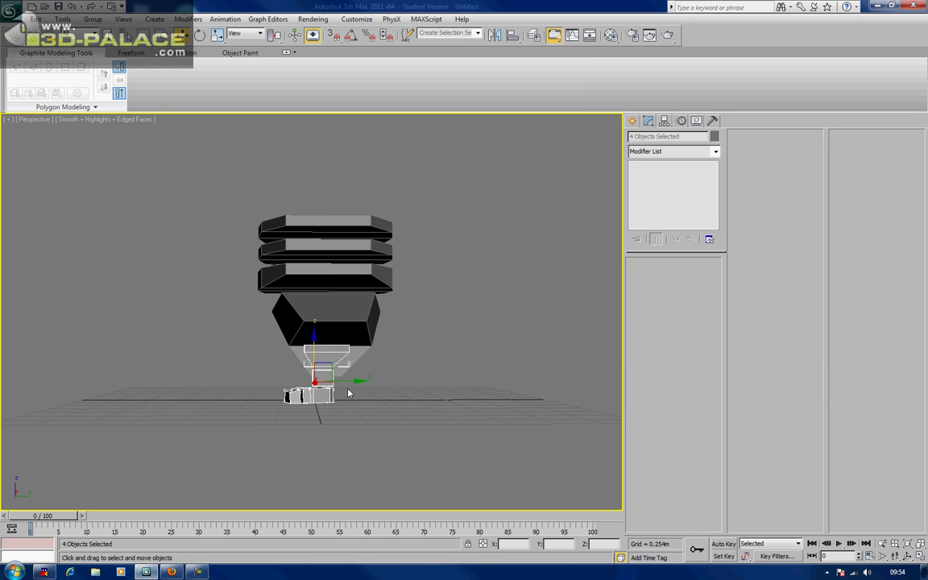
pyautogui.moveTo(354, 382); pyautogui.dragTo(357, 384)
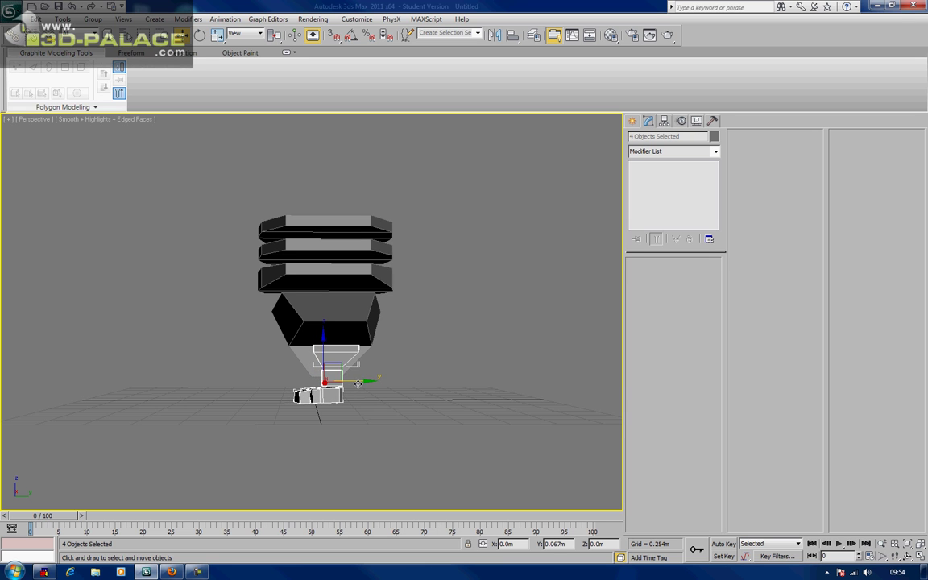
pyautogui.click(248, 352)
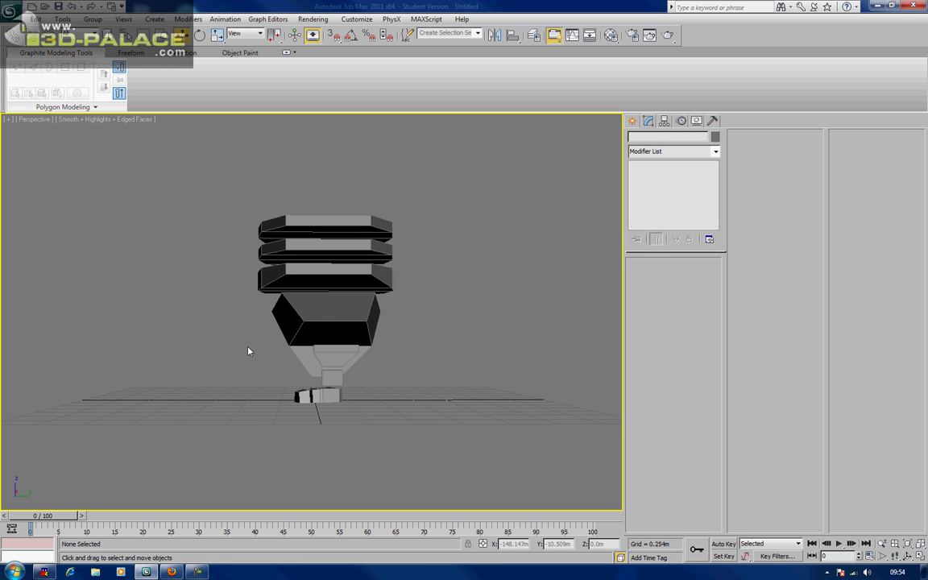
# Step: Clone the top slab once more, placing the copy about 0.15 m higher along Z
pyautogui.keyDown('alt'); pyautogui.moveTo(253, 354); pyautogui.dragTo(349, 366, button='middle'); pyautogui.keyUp('alt')
pyautogui.scroll(-3, 342, 370)
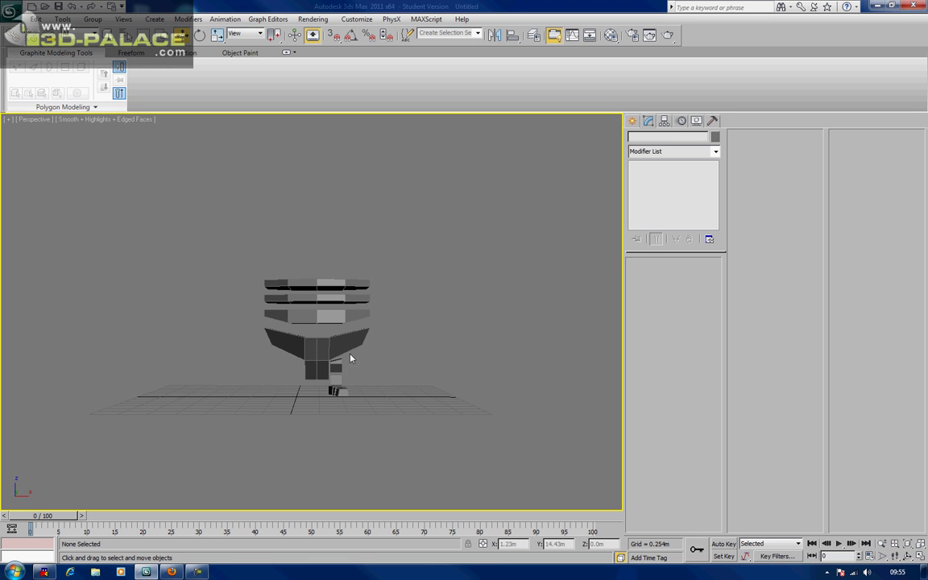
pyautogui.keyDown('alt'); pyautogui.moveTo(373, 305); pyautogui.dragTo(369, 311, button='middle'); pyautogui.keyUp('alt')
pyautogui.click(367, 297)
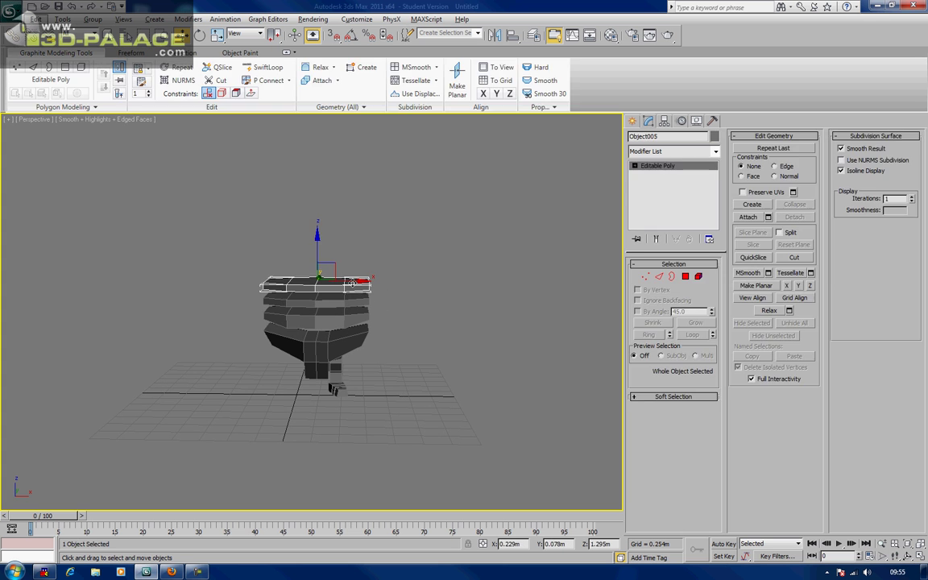
pyautogui.moveTo(349, 288); pyautogui.dragTo(349, 298, button='middle')
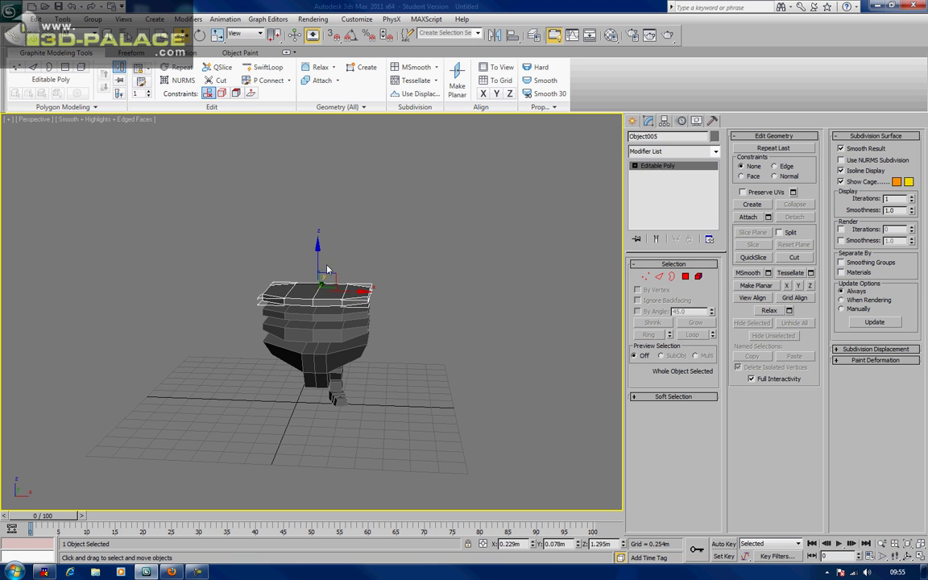
pyautogui.keyDown('shift'); pyautogui.moveTo(318, 255); pyautogui.dragTo(320, 245); pyautogui.keyUp('shift')
pyautogui.click(456, 335)
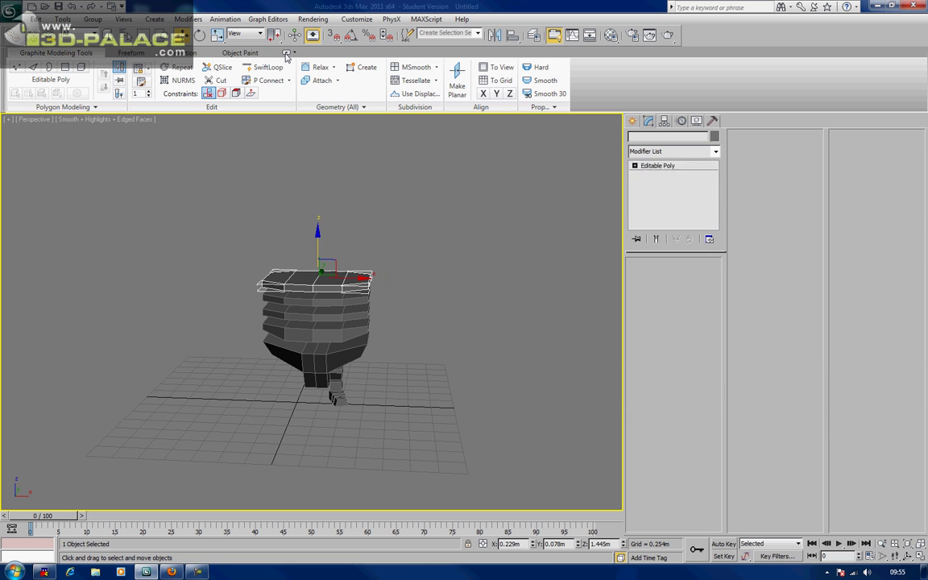
# Step: Scale the new top slab to about 88% in X and Y, keeping its thickness
pyautogui.click(218, 35)
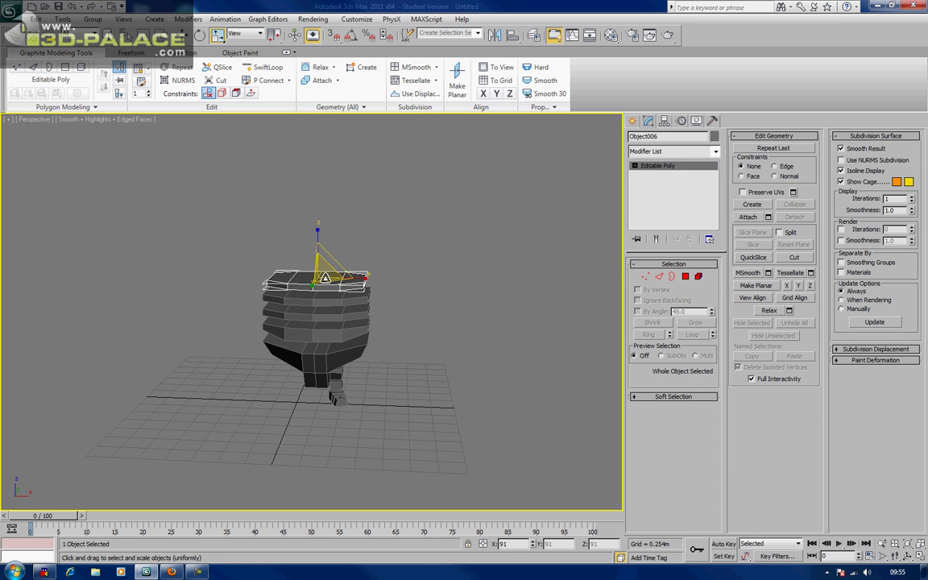
pyautogui.keyDown('alt'); pyautogui.moveTo(326, 277); pyautogui.dragTo(326, 298, button='middle'); pyautogui.keyUp('alt')
pyautogui.moveTo(331, 281); pyautogui.dragTo(333, 287)
pyautogui.keyDown('alt'); pyautogui.moveTo(332, 287); pyautogui.dragTo(337, 265, button='middle'); pyautogui.keyUp('alt')
# Step: Clone the narrowed top slab upward as 3 copies spaced about 0.18 m apart along Z
pyautogui.press('w')
pyautogui.keyDown('shift'); pyautogui.moveTo(321, 242); pyautogui.dragTo(322, 224); pyautogui.keyUp('shift')
pyautogui.click(491, 291)
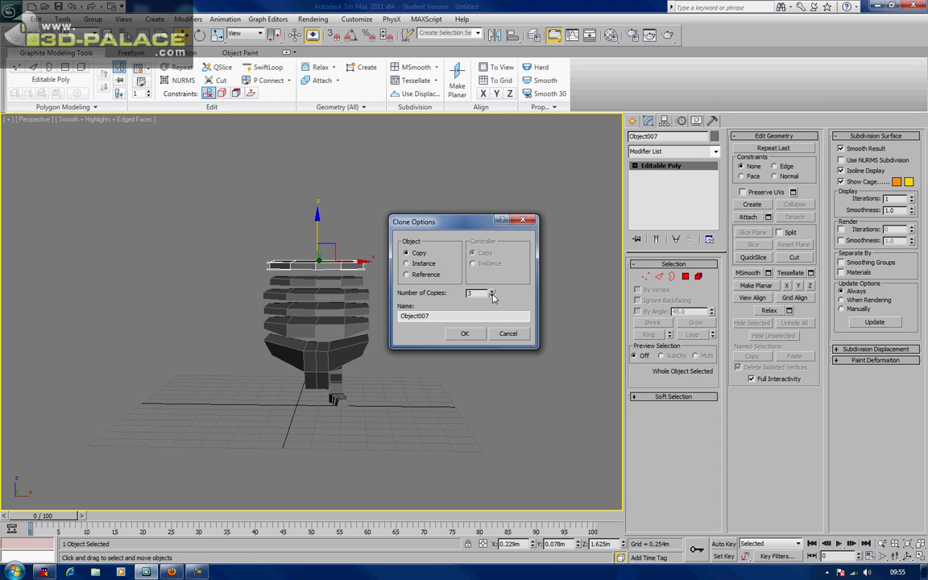
pyautogui.click(470, 334)
pyautogui.click(464, 290)
# Step: Scale the two topmost slabs down in X and Y, making the highest one the narrowest to taper the torso
pyautogui.moveTo(464, 291)
pyautogui.keyDown('alt'); pyautogui.mouseDown(button='middle')
pyautogui.moveTo(362, 280)
pyautogui.moveTo(432, 288)
pyautogui.moveTo(445, 315)
pyautogui.moveTo(393, 269)
pyautogui.mouseUp(button='middle'); pyautogui.keyUp('alt')
pyautogui.click(318, 229)
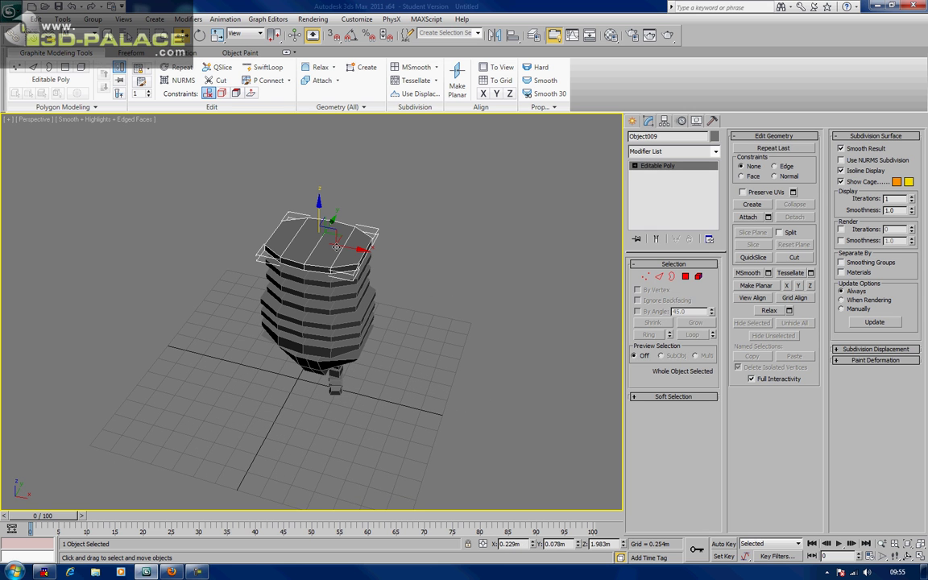
pyautogui.press('e')
pyautogui.press('r')
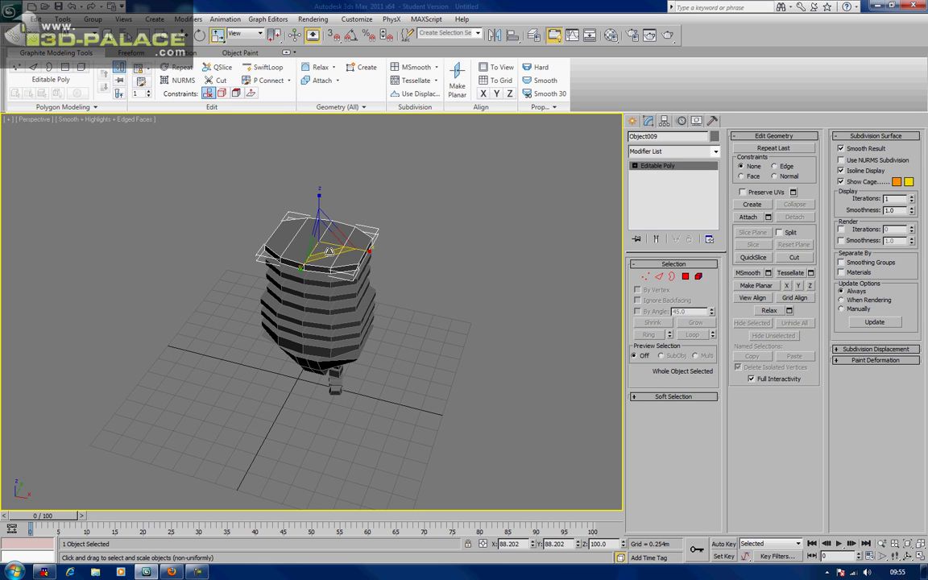
pyautogui.moveTo(327, 249); pyautogui.dragTo(325, 267)
pyautogui.click(323, 281)
pyautogui.click(323, 294)
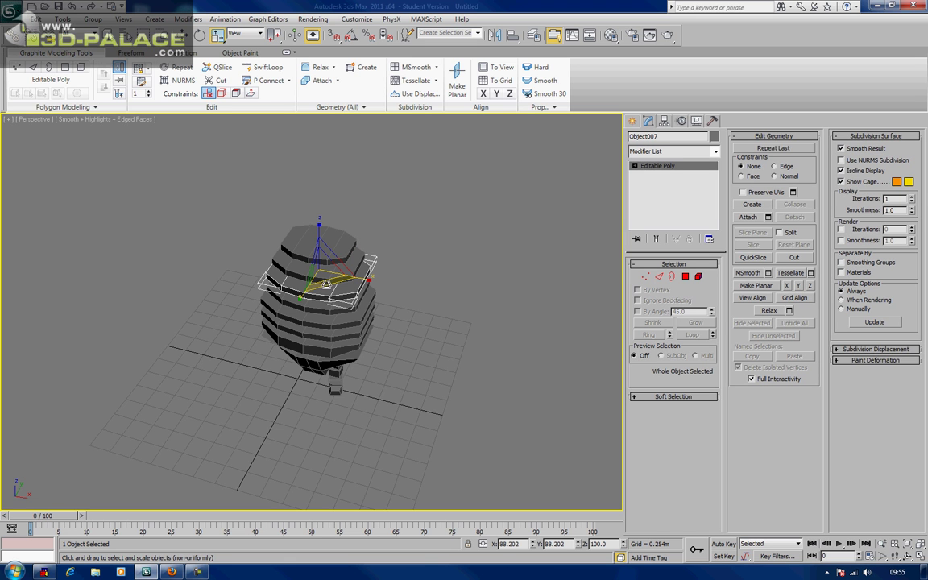
pyautogui.click(413, 236)
# Step: Move the two topmost slabs up together along Z, leaving a gap of one slab spacing below them
pyautogui.moveTo(413, 235)
pyautogui.keyDown('alt'); pyautogui.mouseDown(button='middle')
pyautogui.moveTo(435, 198)
pyautogui.moveTo(419, 196)
pyautogui.mouseUp(button='middle'); pyautogui.keyUp('alt')
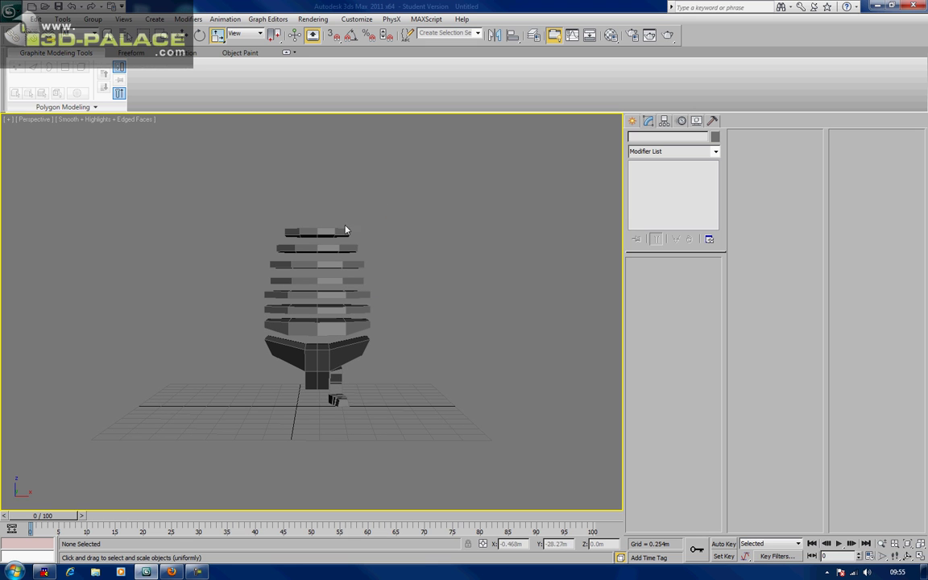
pyautogui.moveTo(280, 227); pyautogui.dragTo(365, 260)
pyautogui.press('w')
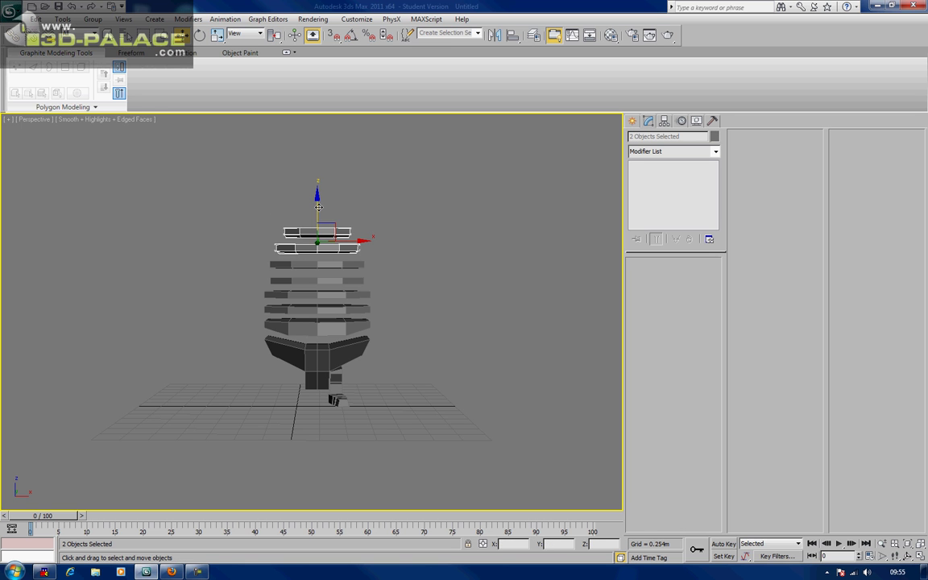
pyautogui.moveTo(319, 208); pyautogui.dragTo(318, 191)
# Step: Clone the slab just below the gap once, placing the copy about 0.185 m higher along Z
pyautogui.click(310, 264)
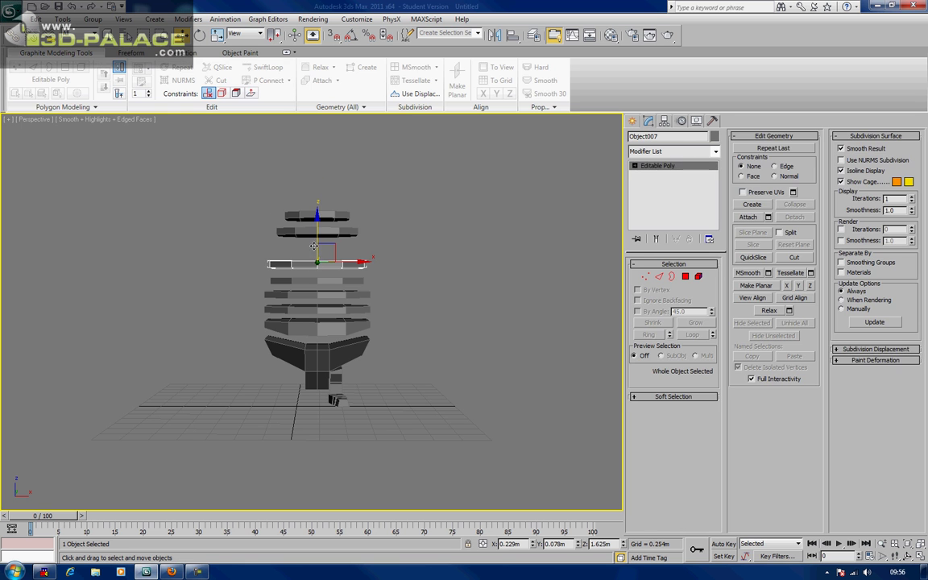
pyautogui.keyDown('shift'); pyautogui.moveTo(321, 234); pyautogui.dragTo(322, 217); pyautogui.keyUp('shift')
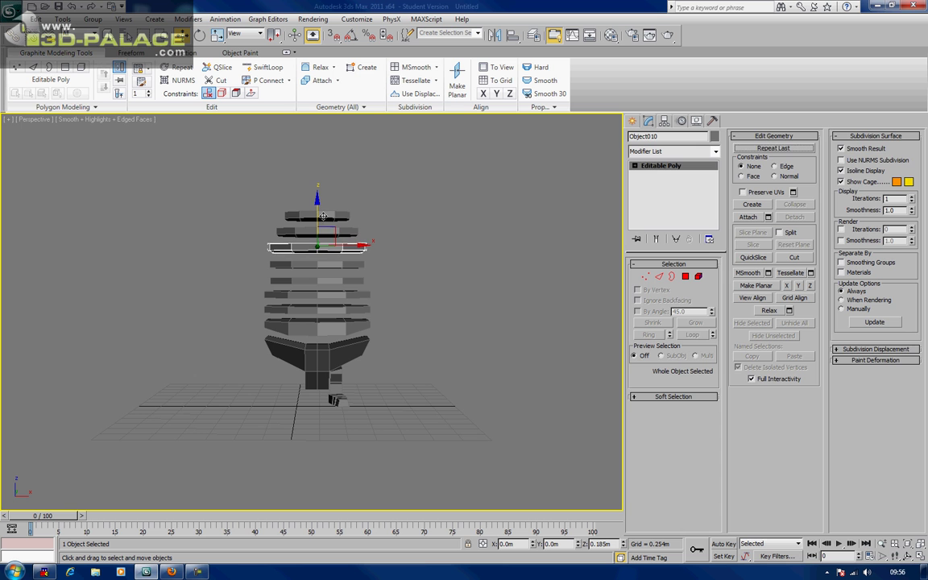
pyautogui.hotkey('ctrl', 'v')
pyautogui.click(464, 333)
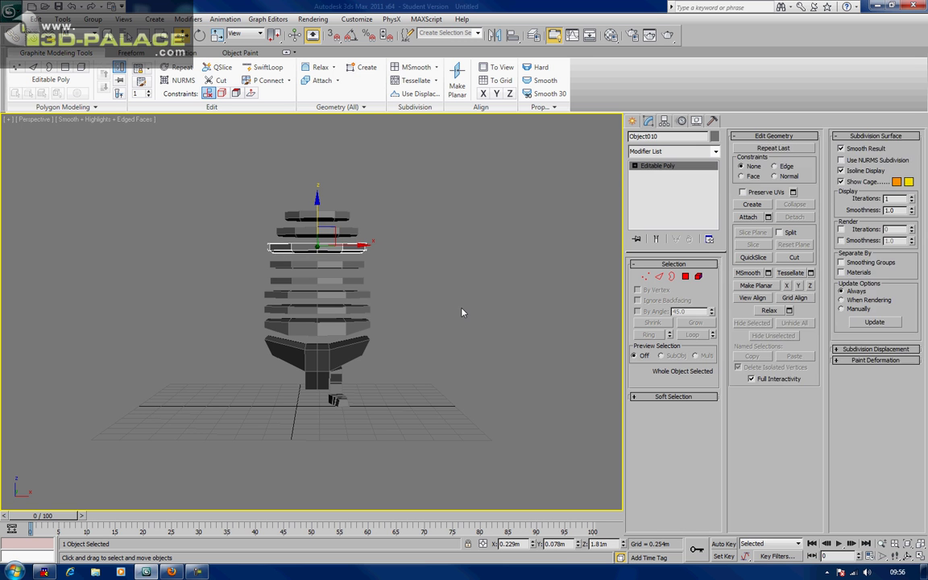
pyautogui.click(462, 308)
# Step: Create a box with AutoGrid projecting from the torso's side, about 0.081 m long, 0.08 m wide and 0.471 m high
pyautogui.moveTo(462, 309)
pyautogui.keyDown('alt'); pyautogui.mouseDown(button='middle')
pyautogui.moveTo(344, 319)
pyautogui.moveTo(356, 309)
pyautogui.mouseUp(button='middle'); pyautogui.keyUp('alt')
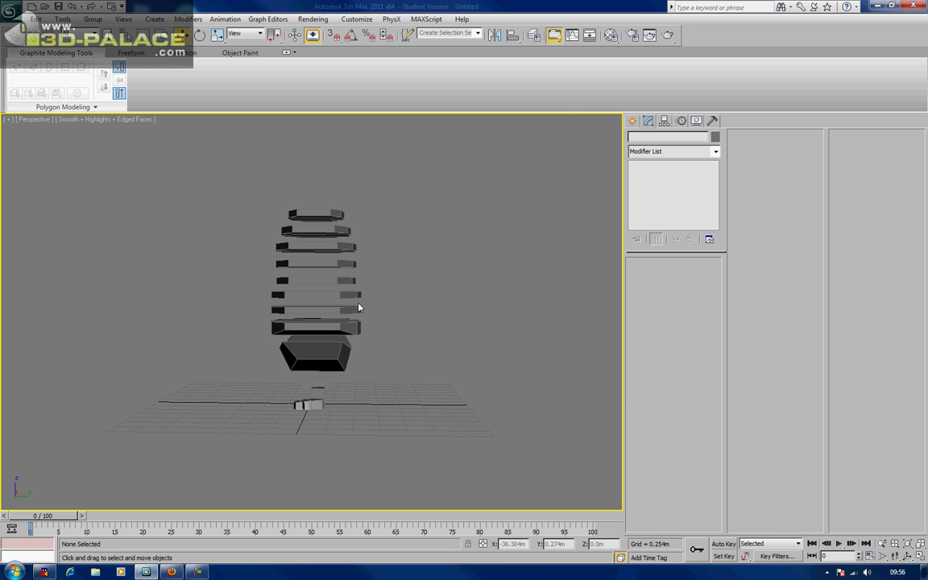
pyautogui.click(355, 303)
pyautogui.scroll(2, 355, 304)
pyautogui.moveTo(356, 304); pyautogui.dragTo(509, 221, button='middle')
pyautogui.click(633, 121)
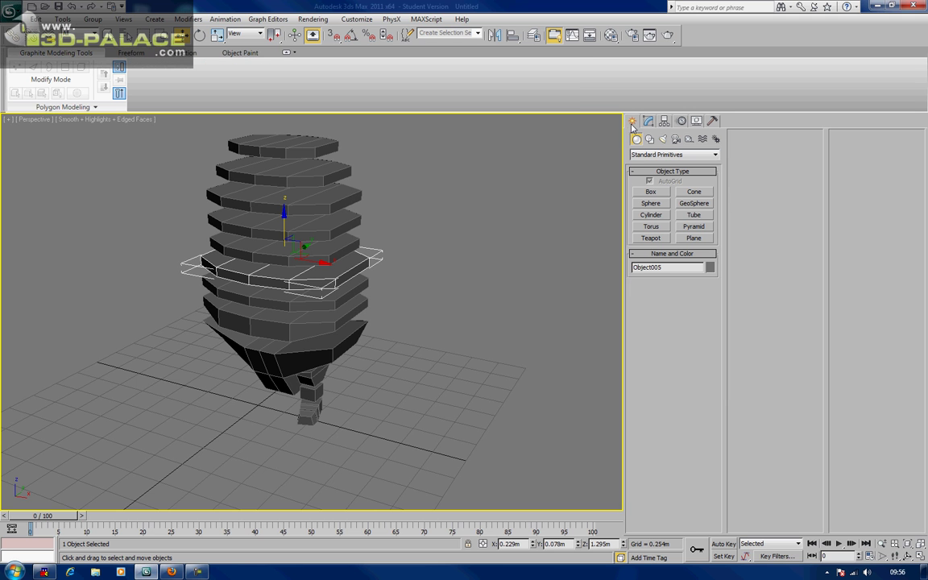
pyautogui.moveTo(441, 276); pyautogui.dragTo(428, 266, button='middle')
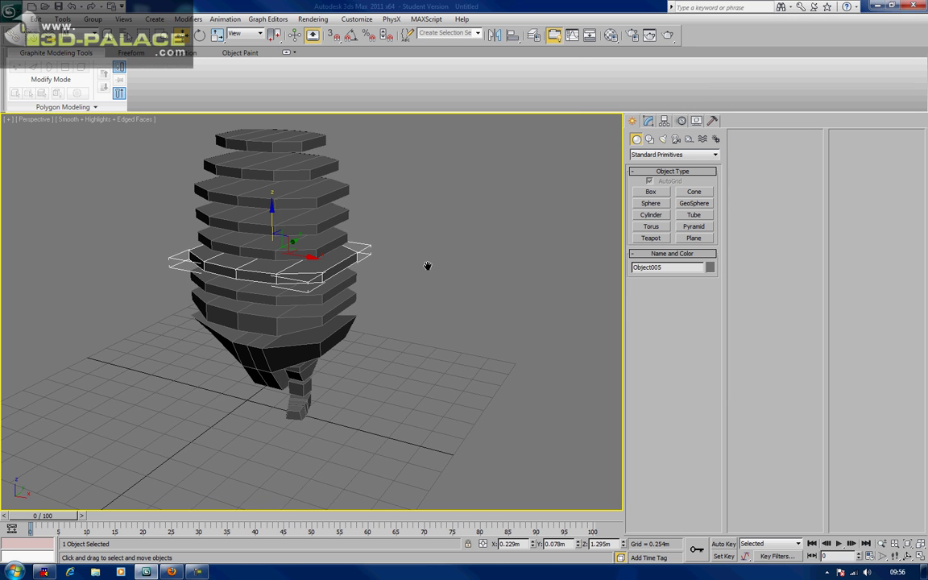
pyautogui.click(649, 192)
pyautogui.keyDown('alt'); pyautogui.moveTo(549, 249); pyautogui.dragTo(504, 257, button='middle'); pyautogui.keyUp('alt')
pyautogui.scroll(5, 448, 275)
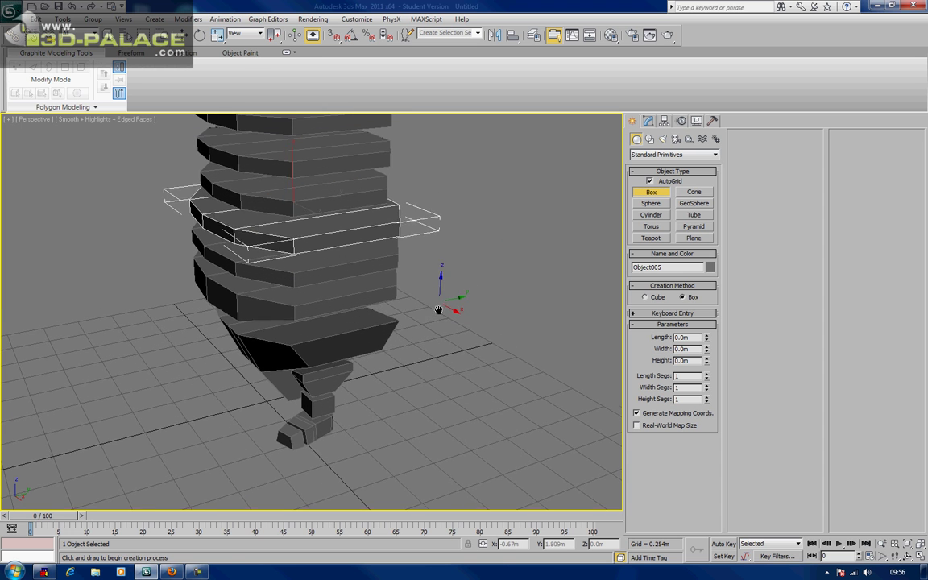
pyautogui.moveTo(356, 272); pyautogui.dragTo(339, 285)
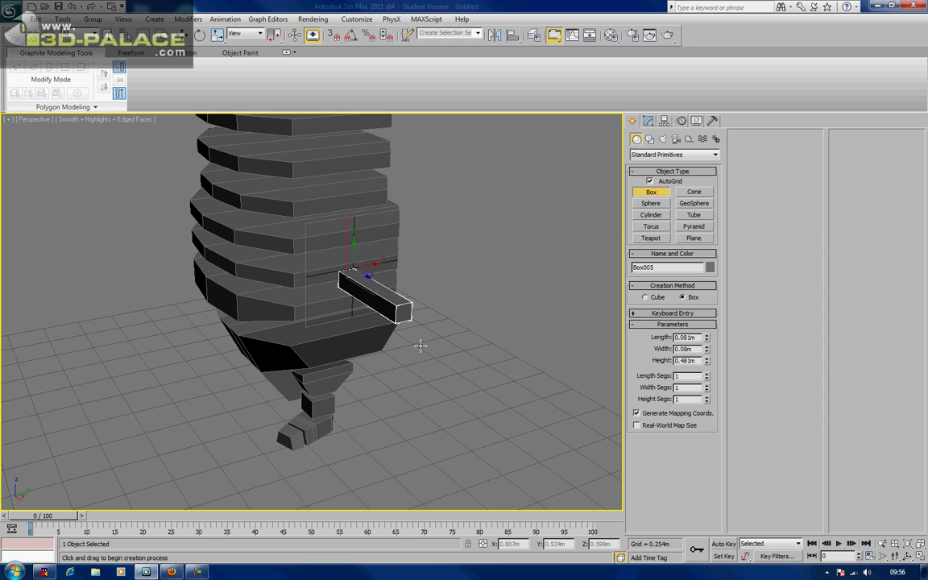
pyautogui.click(420, 343)
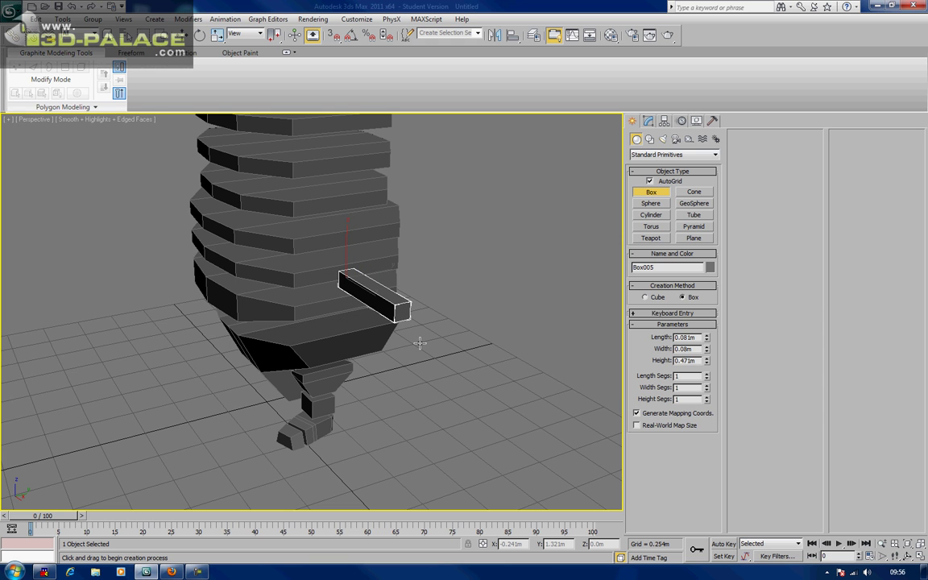
pyautogui.rightClick(401, 352)
# Step: Rotate the new box downward until it slopes away from the torso about 24° off vertical
pyautogui.keyDown('alt'); pyautogui.moveTo(378, 344); pyautogui.dragTo(445, 321, button='middle'); pyautogui.keyUp('alt')
pyautogui.press('r')
pyautogui.press('t')
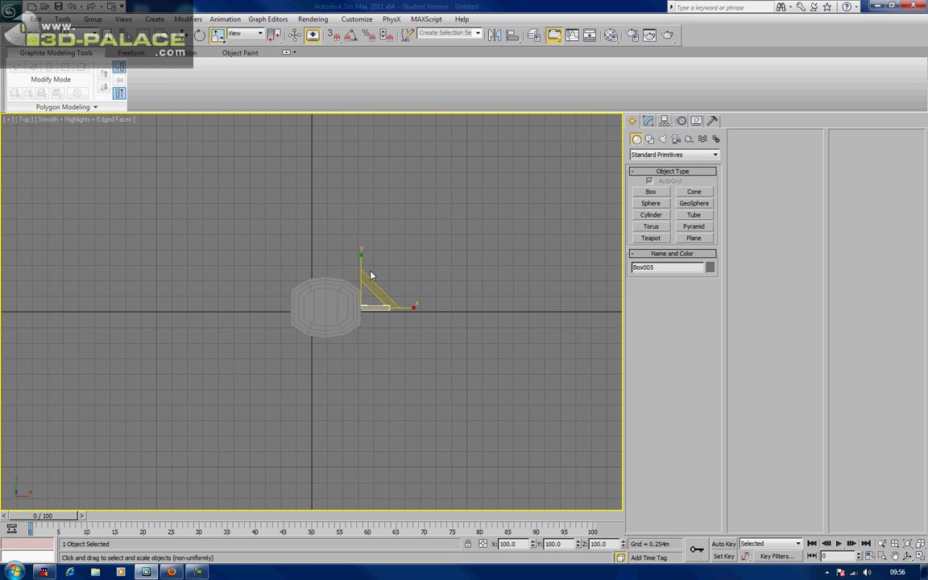
pyautogui.press('p')
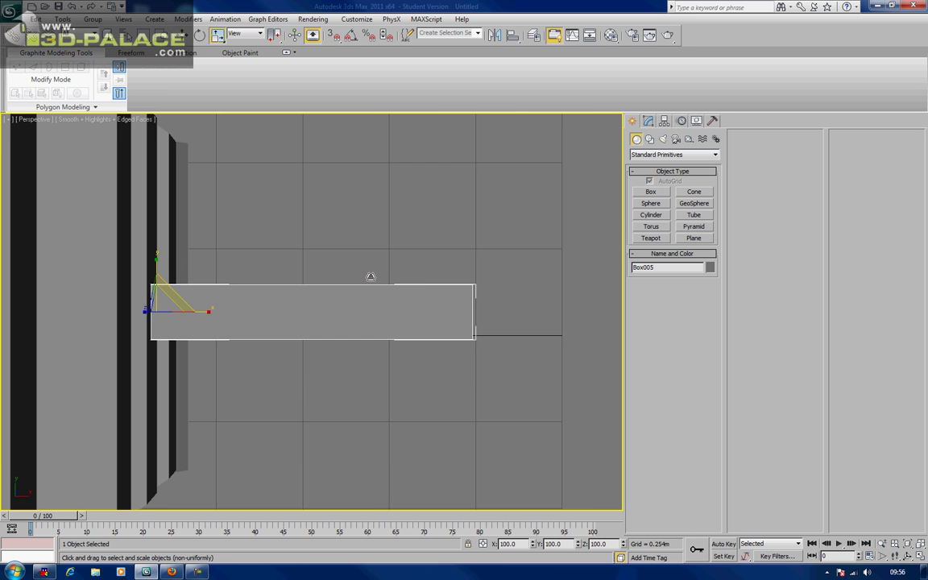
pyautogui.keyDown('alt'); pyautogui.moveTo(358, 241); pyautogui.dragTo(353, 208, button='middle'); pyautogui.keyUp('alt')
pyautogui.scroll(-2, 354, 208)
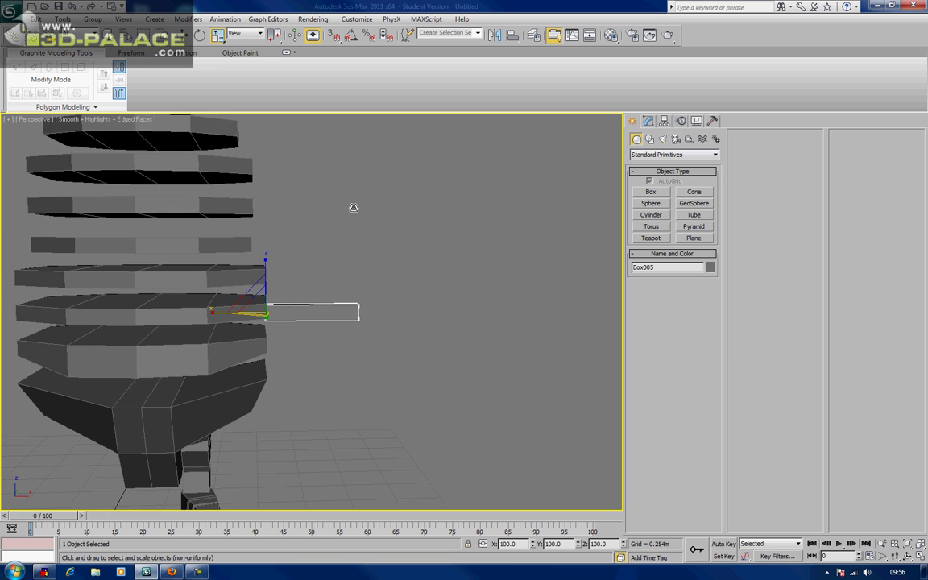
pyautogui.moveTo(320, 241)
pyautogui.keyDown('alt'); pyautogui.mouseDown(button='middle')
pyautogui.moveTo(342, 234)
pyautogui.moveTo(331, 235)
pyautogui.mouseUp(button='middle'); pyautogui.keyUp('alt')
pyautogui.press('e')
pyautogui.moveTo(321, 269); pyautogui.dragTo(336, 356)
# Step: Move the tilted arm box against the torso's side, to about X 0.855 m and Z 1.212 m
pyautogui.press('w')
pyautogui.moveTo(302, 282); pyautogui.dragTo(313, 258)
pyautogui.scroll(-3, 313, 260)
pyautogui.moveTo(313, 260)
pyautogui.keyDown('alt'); pyautogui.mouseDown(button='middle')
pyautogui.moveTo(206, 271)
pyautogui.moveTo(343, 277)
pyautogui.moveTo(337, 261)
pyautogui.moveTo(327, 262)
pyautogui.mouseUp(button='middle'); pyautogui.keyUp('alt')
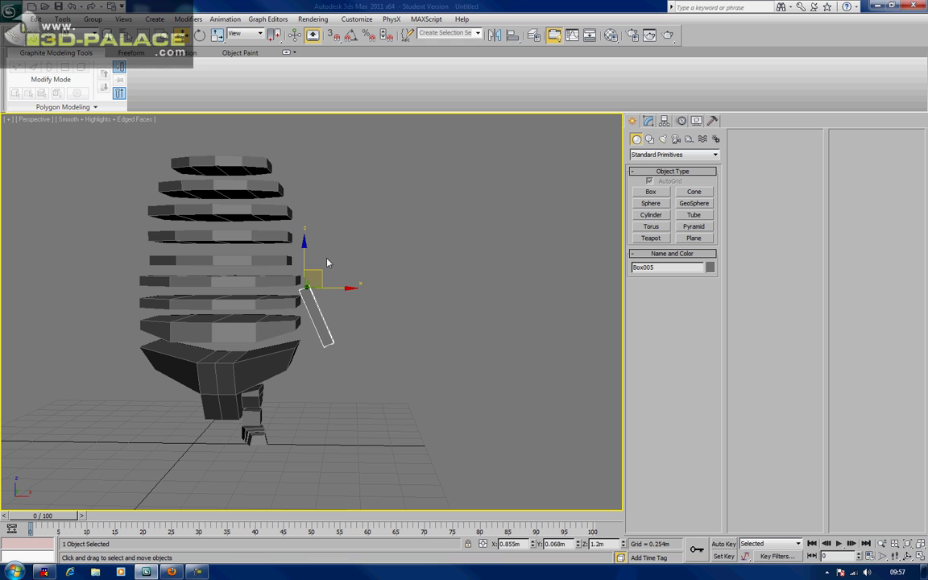
pyautogui.click(251, 279)
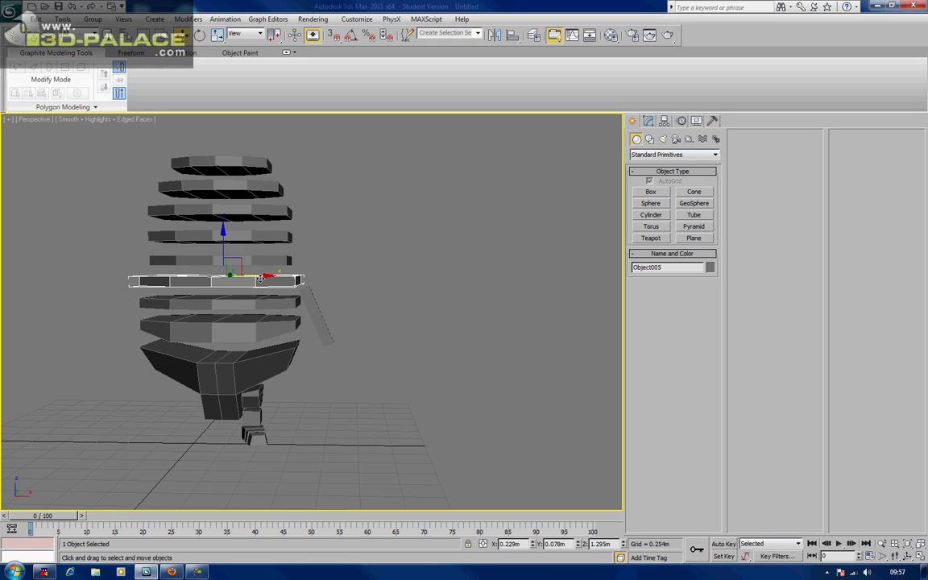
pyautogui.click(314, 300)
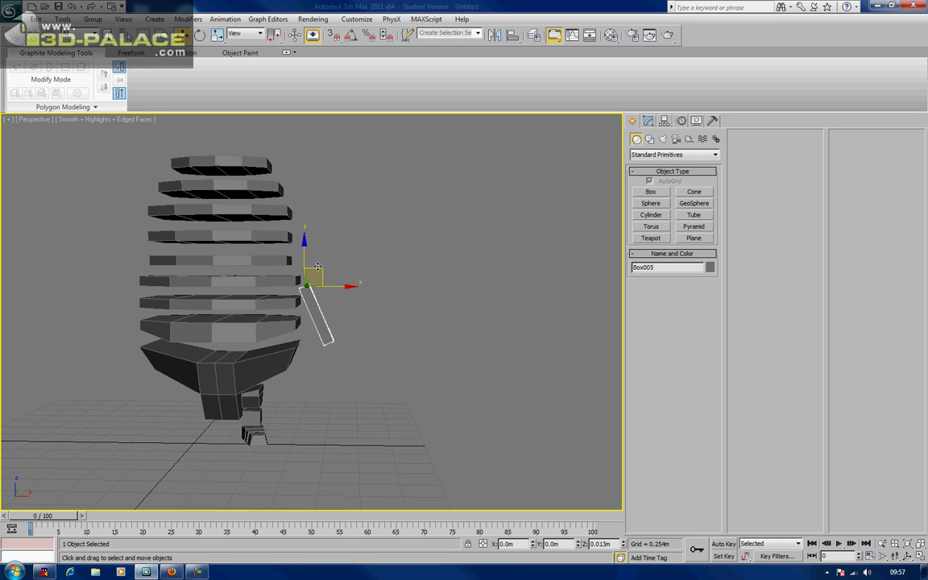
pyautogui.keyDown('alt'); pyautogui.moveTo(256, 253); pyautogui.dragTo(280, 284, button='middle'); pyautogui.keyUp('alt')
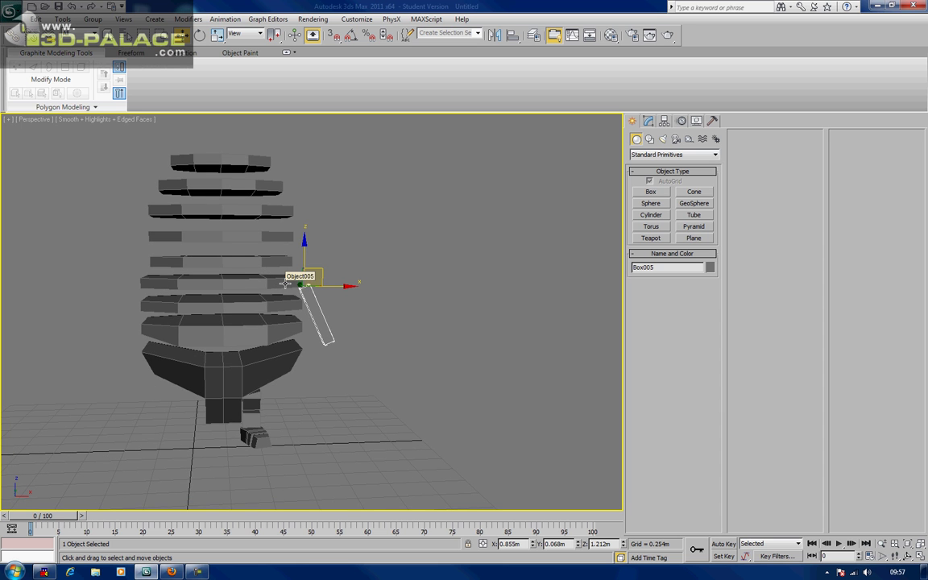
# Step: Set the arm box's length to 0.083 m and height to 0.585 m, and rotate it to about 10° off vertical
pyautogui.moveTo(288, 284)
pyautogui.keyDown('alt'); pyautogui.mouseDown(button='middle')
pyautogui.moveTo(265, 279)
pyautogui.moveTo(325, 275)
pyautogui.moveTo(288, 378)
pyautogui.mouseUp(button='middle'); pyautogui.keyUp('alt')
pyautogui.scroll(-3, 325, 275)
pyautogui.click(648, 122)
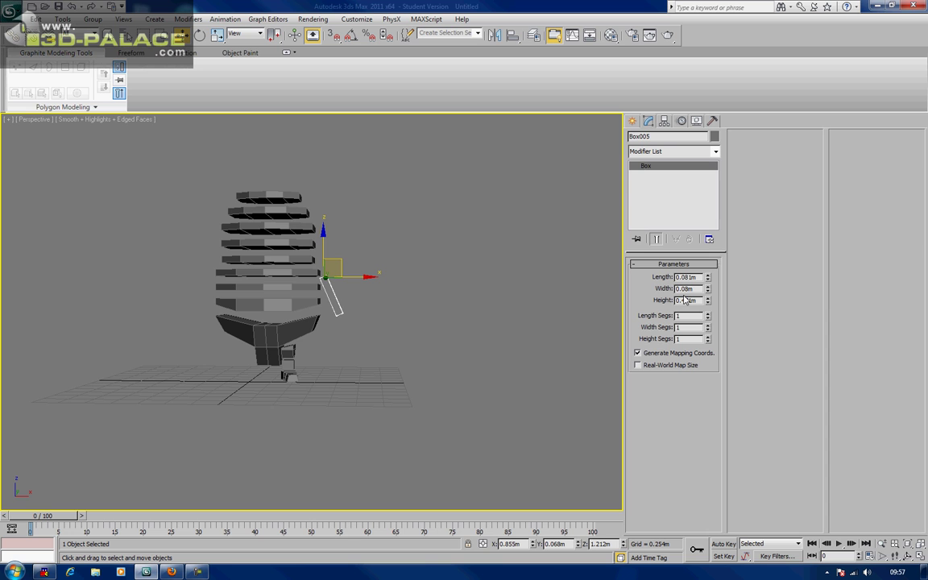
pyautogui.moveTo(709, 272)
pyautogui.mouseDown()
pyautogui.moveTo(706, 297)
pyautogui.moveTo(708, 288)
pyautogui.mouseUp()
pyautogui.press('e')
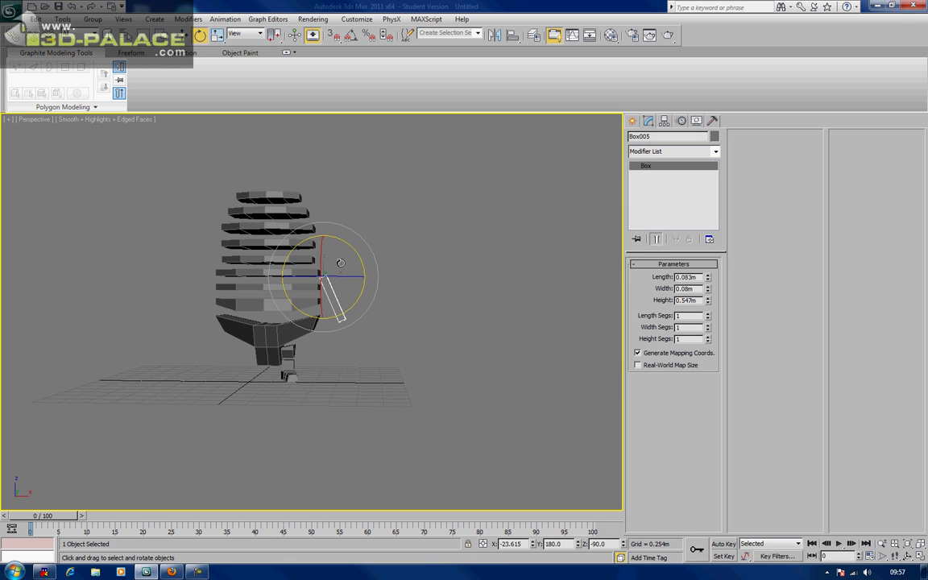
pyautogui.moveTo(358, 255); pyautogui.dragTo(364, 264)
pyautogui.moveTo(706, 301); pyautogui.dragTo(708, 291)
pyautogui.keyDown('alt'); pyautogui.moveTo(320, 327); pyautogui.dragTo(338, 324, button='middle'); pyautogui.keyUp('alt')
pyautogui.scroll(5, 346, 310)
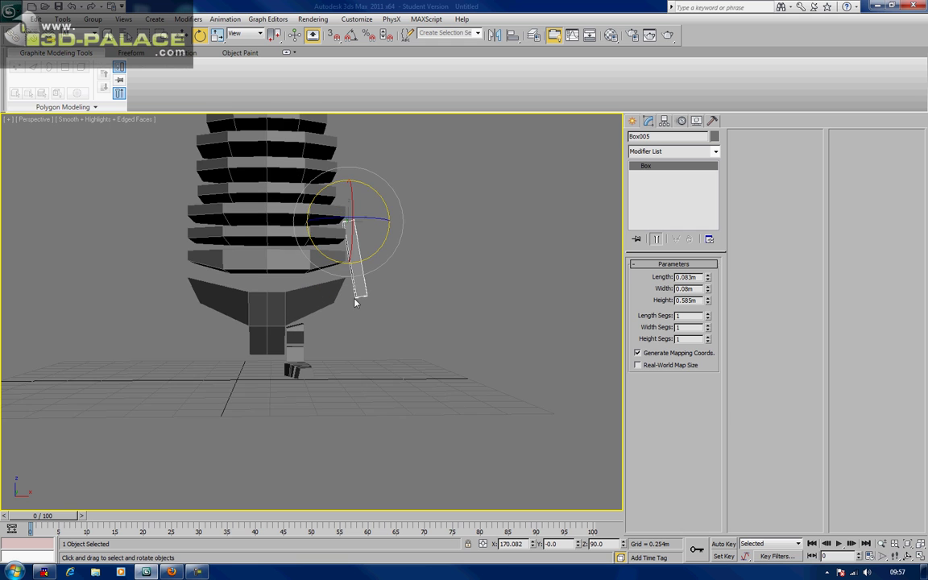
# Step: Clone the arm box once as a copy, placed end to end below the original at about X 0.967 m and Z 0.61 m
pyautogui.press('w')
pyautogui.moveTo(347, 224)
pyautogui.keyDown('shift'); pyautogui.mouseDown()
pyautogui.moveTo(345, 274)
pyautogui.moveTo(361, 299)
pyautogui.mouseUp(); pyautogui.keyUp('shift')
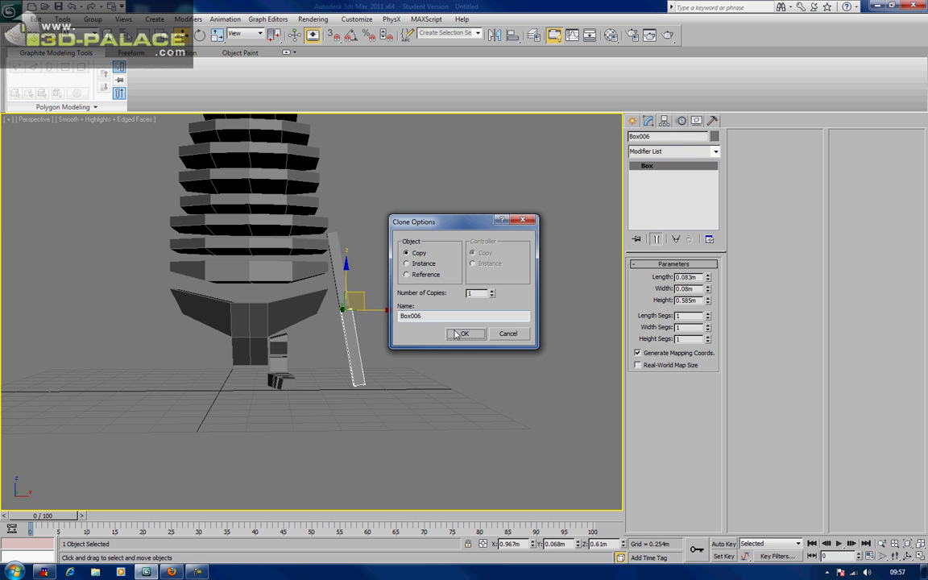
pyautogui.click(418, 303)
pyautogui.moveTo(458, 337)
pyautogui.keyDown('alt'); pyautogui.mouseDown(button='middle')
pyautogui.moveTo(326, 326)
pyautogui.moveTo(373, 344)
pyautogui.moveTo(451, 331)
pyautogui.mouseUp(button='middle'); pyautogui.keyUp('alt')
# Step: Set the lower arm box's height to 0.451 m and copy that height to the upper arm box
pyautogui.click(708, 302)
pyautogui.moveTo(709, 303)
pyautogui.mouseDown()
pyautogui.moveTo(712, 319)
pyautogui.moveTo(709, 297)
pyautogui.mouseUp()
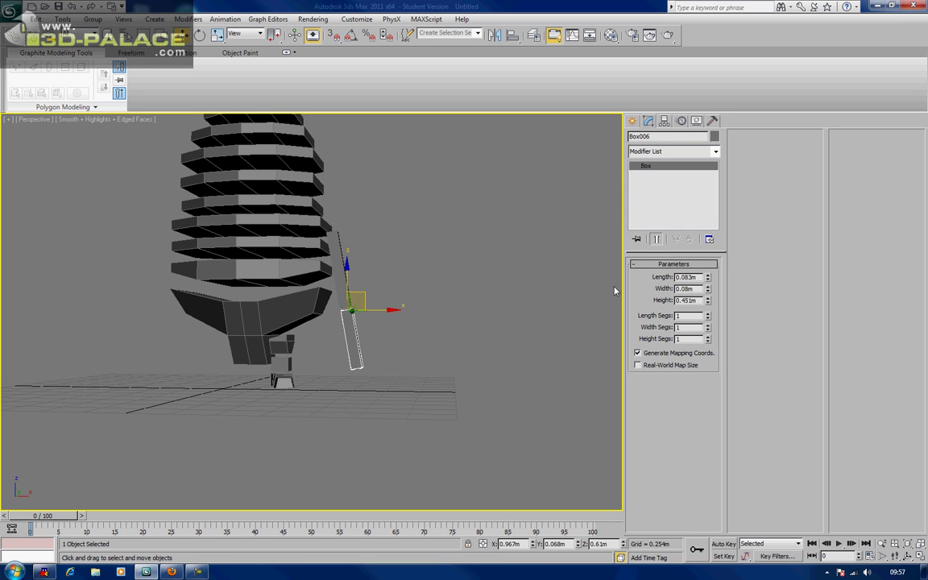
pyautogui.doubleClick(694, 300)
pyautogui.hotkey('ctrl', 'c')
pyautogui.click(330, 242)
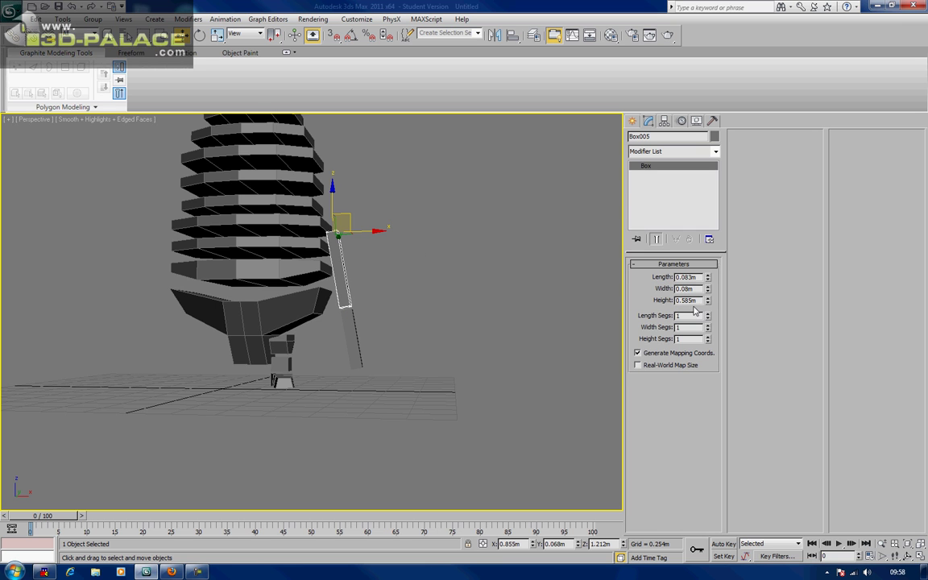
pyautogui.doubleClick(692, 299)
pyautogui.hotkey('ctrl', 'v')
pyautogui.click(468, 320)
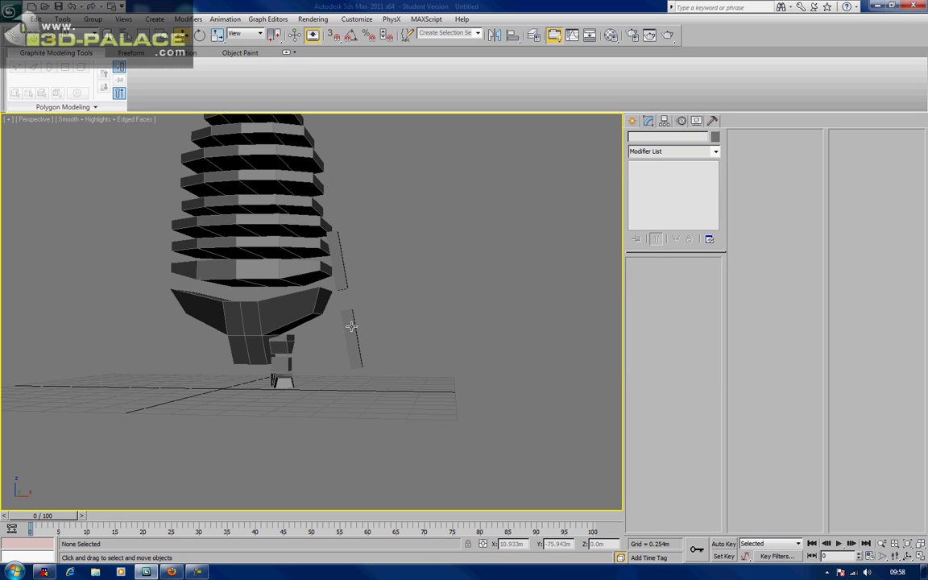
# Step: Move the lower arm box about -0.021 m in X and 0.123 m in Z to meet the upper arm box
pyautogui.click(359, 311)
pyautogui.moveTo(361, 310); pyautogui.dragTo(364, 282)
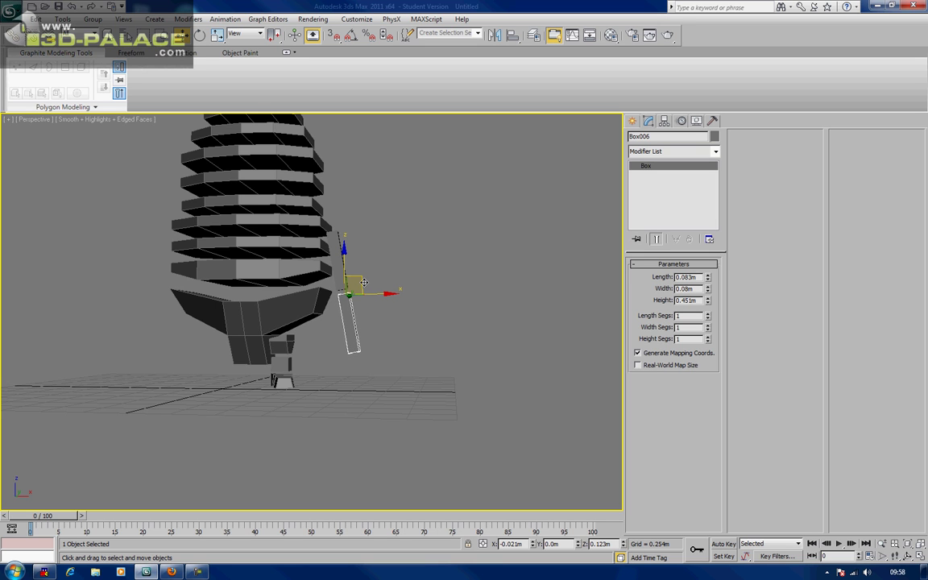
pyautogui.click(395, 297)
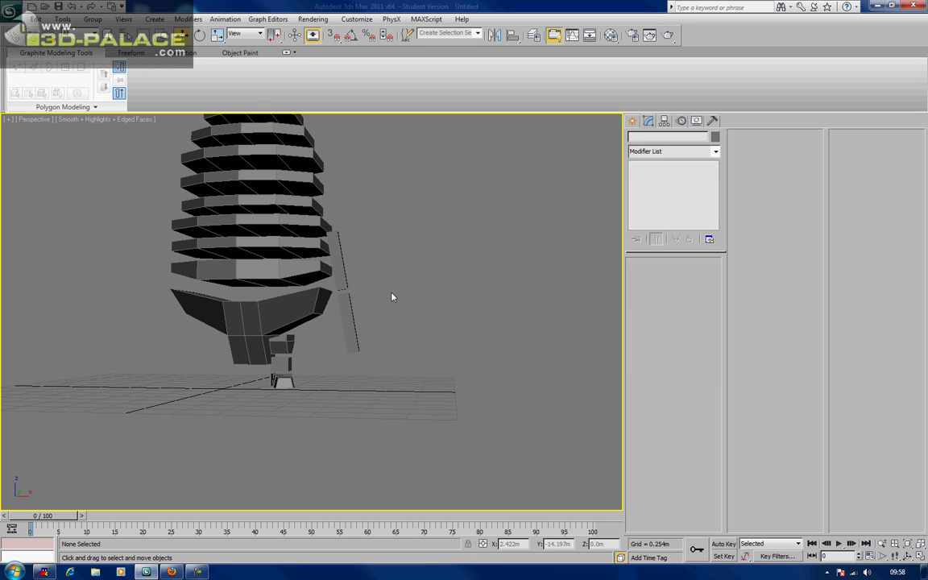
pyautogui.moveTo(395, 297)
pyautogui.keyDown('alt'); pyautogui.mouseDown(button='middle')
pyautogui.moveTo(336, 356)
pyautogui.moveTo(395, 345)
pyautogui.moveTo(396, 301)
pyautogui.mouseUp(button='middle'); pyautogui.keyUp('alt')
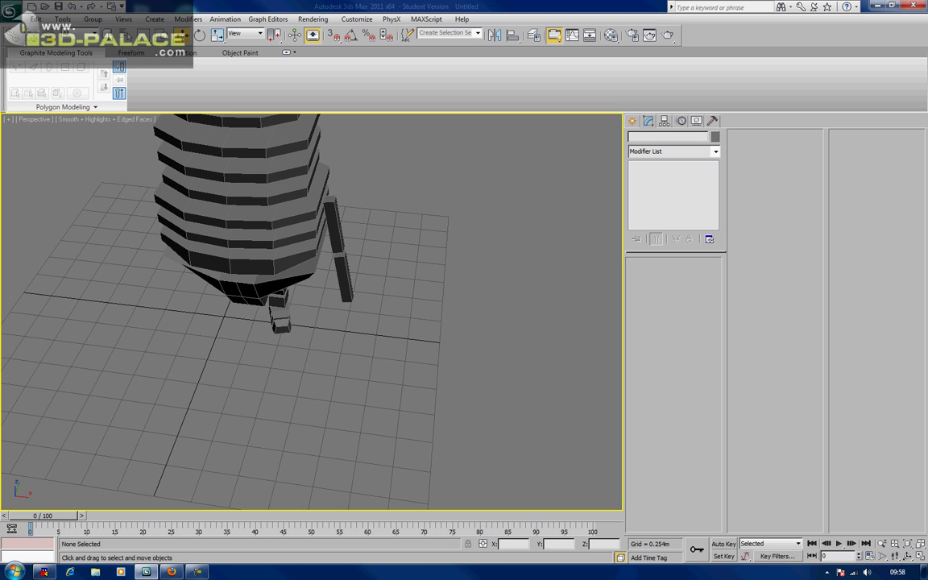
# Step: Switch to Firefox and examine the hand bones image results as reference for the hand's structure
pyautogui.hotkey('alt', 'Tab')
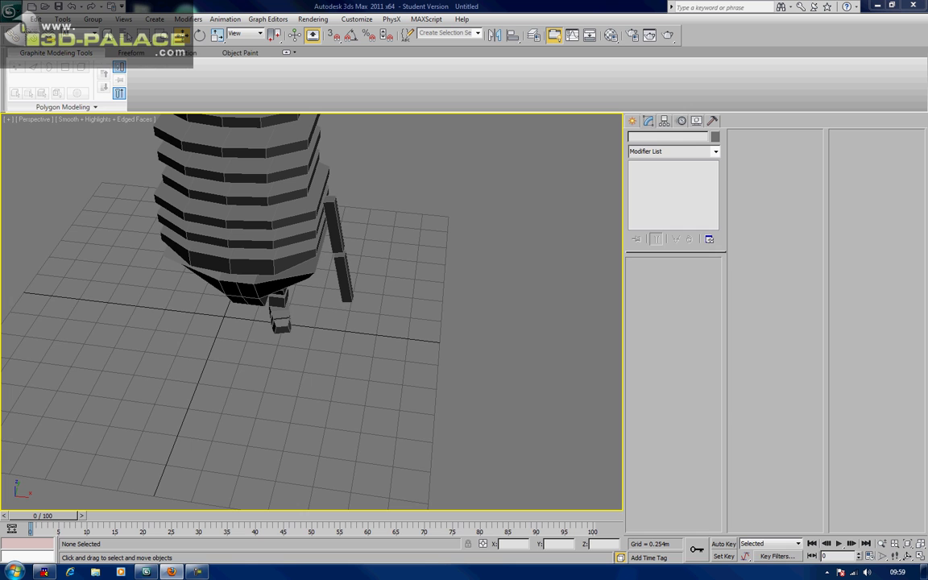
pyautogui.click(172, 572)
pyautogui.moveTo(421, 149); pyautogui.dragTo(456, 59)
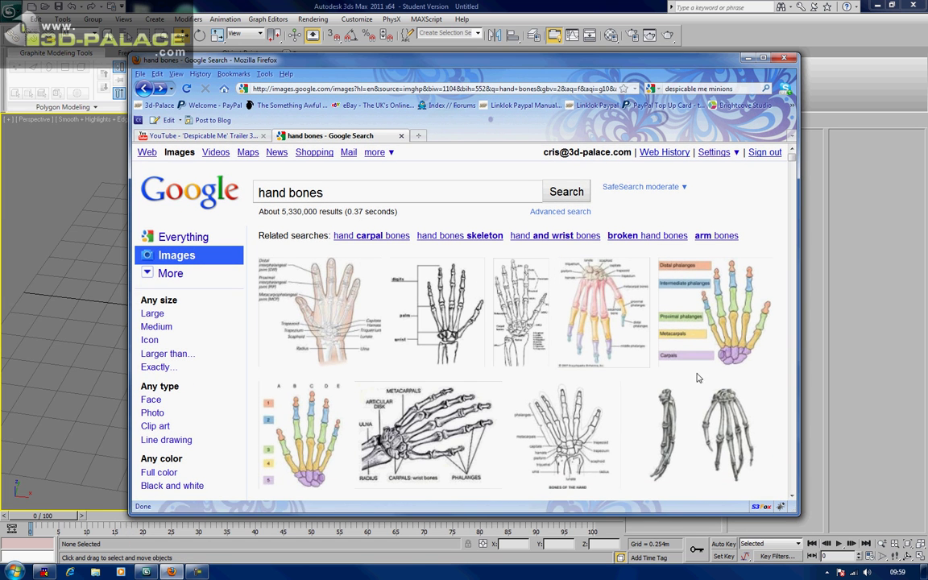
pyautogui.moveTo(668, 348)
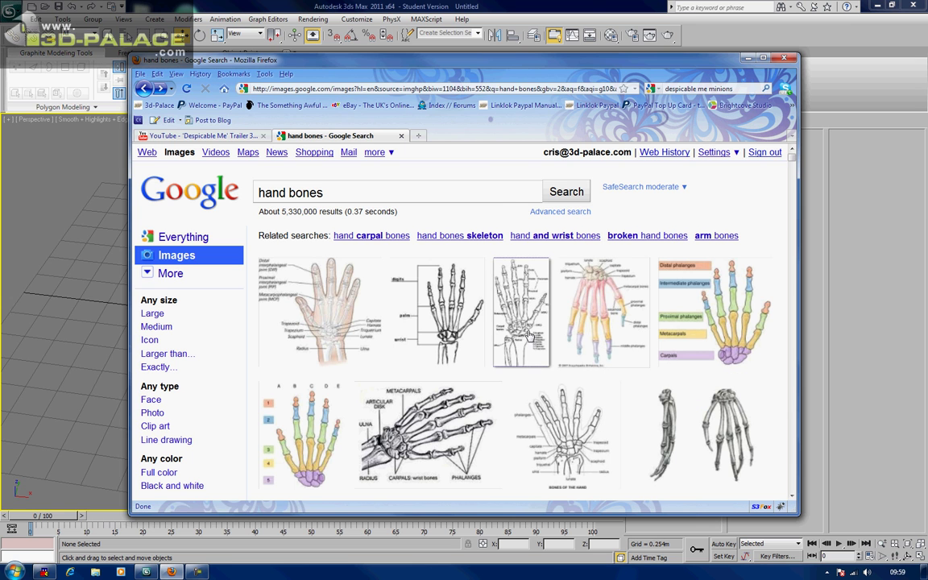
pyautogui.moveTo(536, 326)
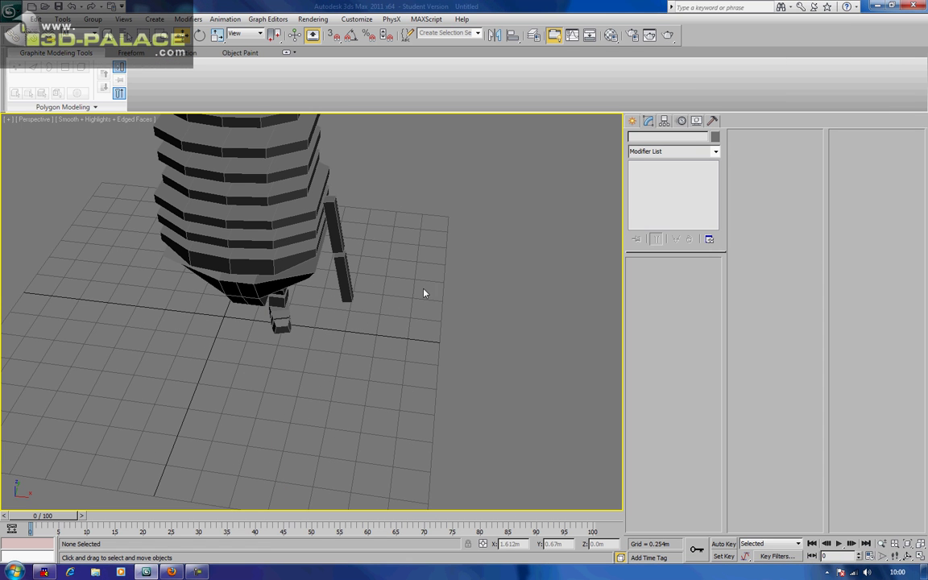
# Step: Create a box about 0.102 m long, 0.141 m wide and 0.154 m high on the grid beyond the lower arm
pyautogui.keyDown('alt'); pyautogui.moveTo(425, 293); pyautogui.dragTo(340, 315, button='middle'); pyautogui.keyUp('alt')
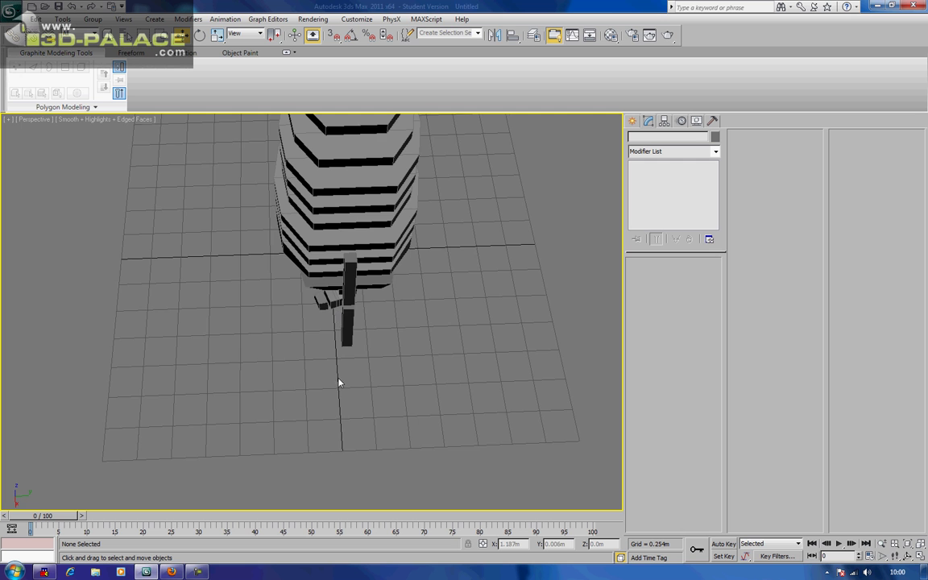
pyautogui.moveTo(338, 379); pyautogui.dragTo(343, 315, button='middle')
pyautogui.scroll(4, 343, 318)
pyautogui.moveTo(423, 331); pyautogui.dragTo(369, 284, button='middle')
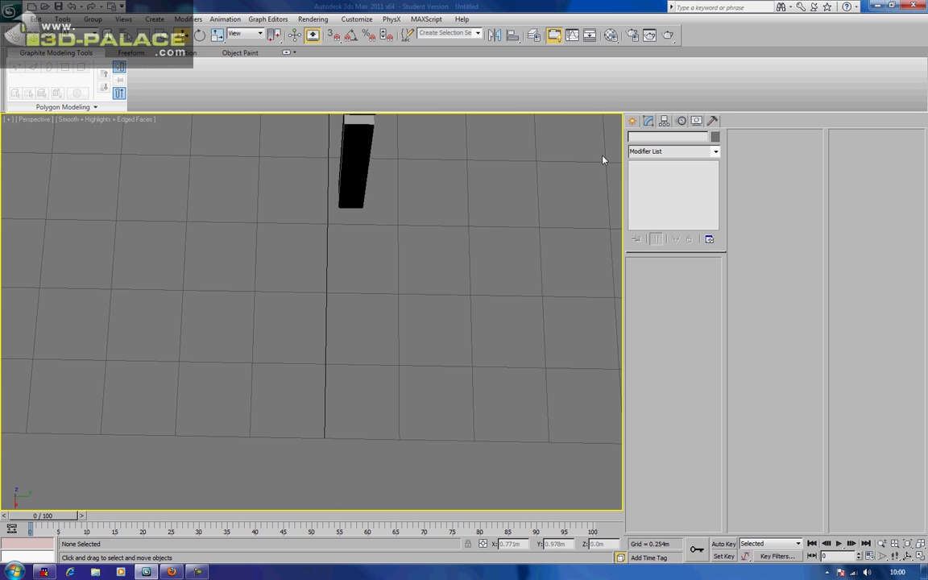
pyautogui.click(633, 122)
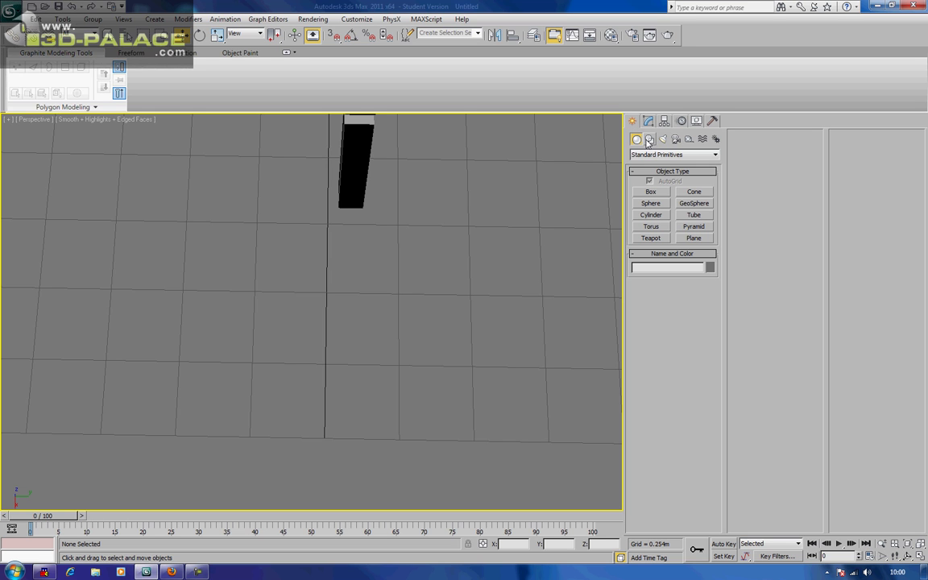
pyautogui.click(651, 193)
pyautogui.moveTo(357, 337); pyautogui.dragTo(386, 377)
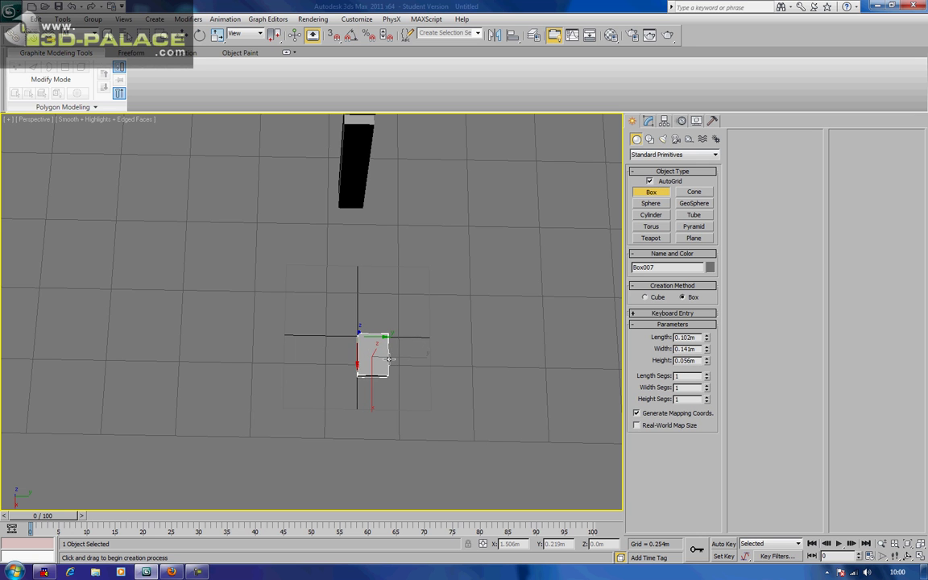
pyautogui.click(401, 332)
pyautogui.rightClick(403, 338)
# Step: Set the new box's height to 0.079 m and convert it to an Editable Poly
pyautogui.press('z')
pyautogui.scroll(-5, 403, 345)
pyautogui.keyDown('alt'); pyautogui.moveTo(404, 344); pyautogui.dragTo(455, 288, button='middle'); pyautogui.keyUp('alt')
pyautogui.click(648, 122)
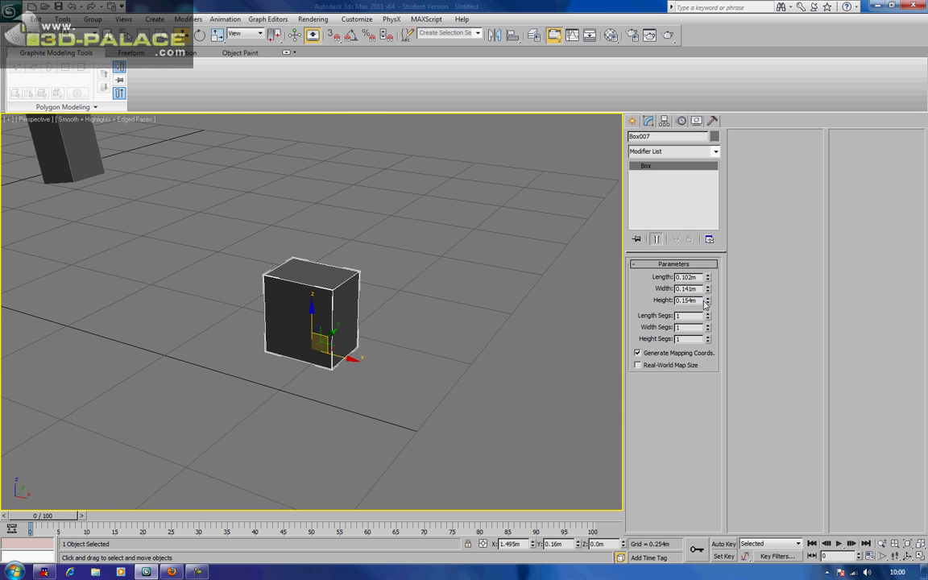
pyautogui.moveTo(707, 301); pyautogui.dragTo(698, 330)
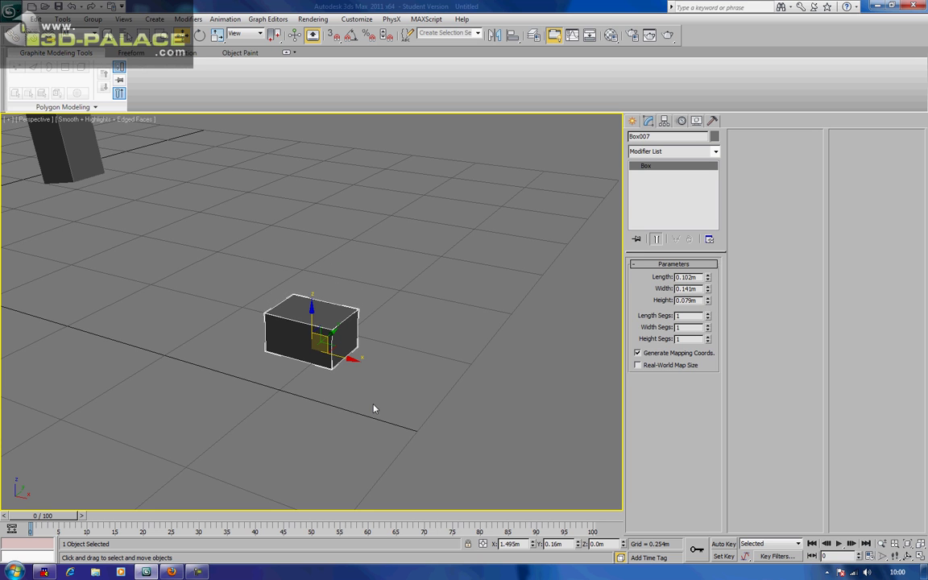
pyautogui.rightClick(332, 339)
pyautogui.moveTo(352, 440)
pyautogui.click(458, 446)
# Step: Clone the box twice towards the arm, each copy offset about -0.15 m in X, to form a three-segment finger
pyautogui.keyDown('alt'); pyautogui.moveTo(459, 446); pyautogui.dragTo(442, 361, button='middle'); pyautogui.keyUp('alt')
pyautogui.keyDown('alt'); pyautogui.moveTo(375, 349); pyautogui.dragTo(442, 336, button='middle'); pyautogui.keyUp('alt')
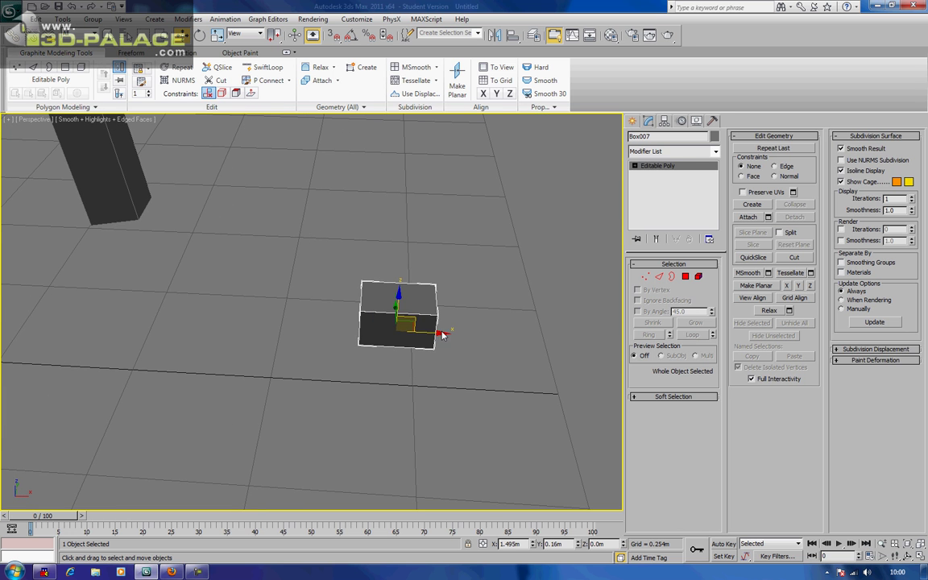
pyautogui.keyDown('shift'); pyautogui.moveTo(441, 332); pyautogui.dragTo(364, 333); pyautogui.keyUp('shift')
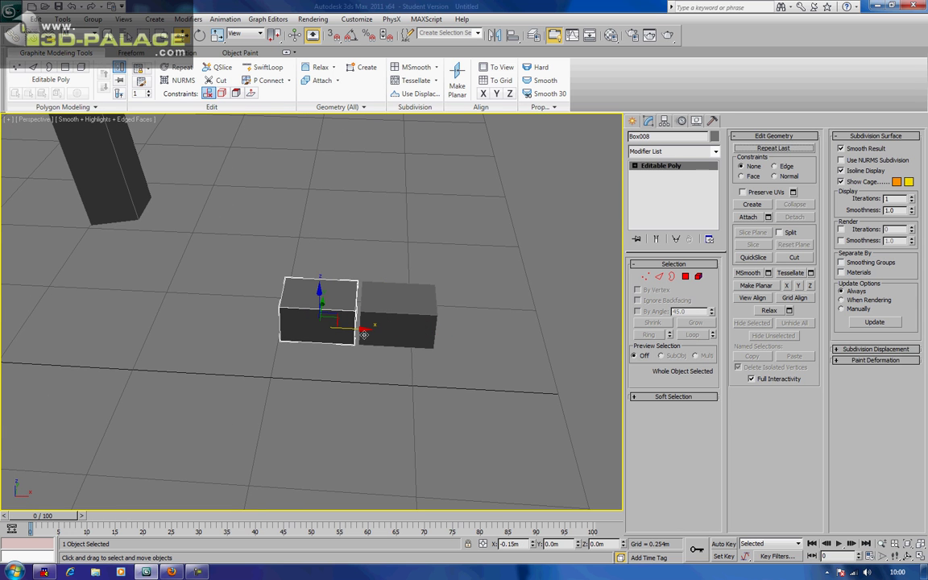
pyautogui.click(413, 309)
pyautogui.keyDown('shift'); pyautogui.moveTo(360, 329); pyautogui.dragTo(285, 330); pyautogui.keyUp('shift')
pyautogui.click(479, 336)
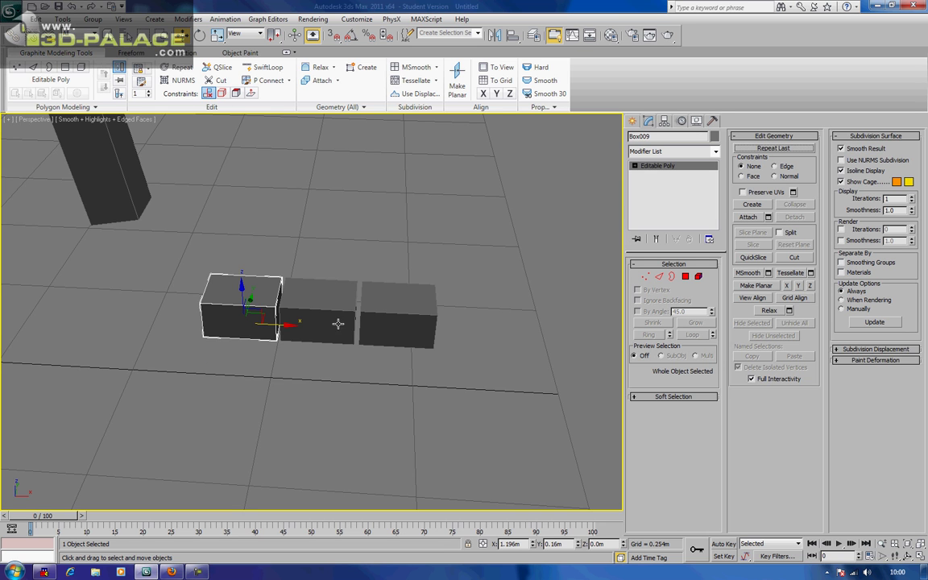
# Step: Clone all three finger boxes as one copy along negative Y to make a second finger row
pyautogui.moveTo(186, 275); pyautogui.dragTo(446, 376)
pyautogui.keyDown('alt'); pyautogui.moveTo(321, 258); pyautogui.dragTo(326, 260, button='middle'); pyautogui.keyUp('alt')
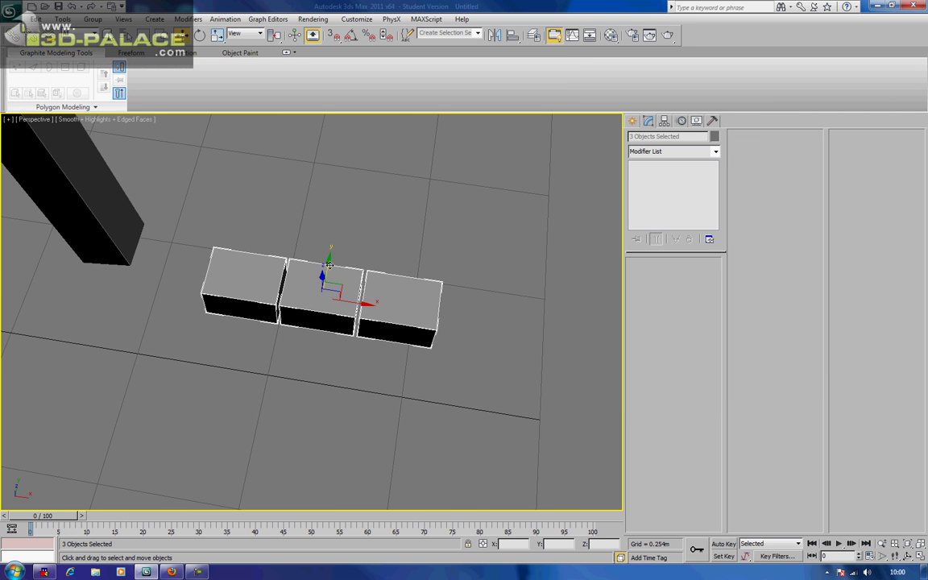
pyautogui.keyDown('shift'); pyautogui.moveTo(330, 264); pyautogui.dragTo(302, 342); pyautogui.keyUp('shift')
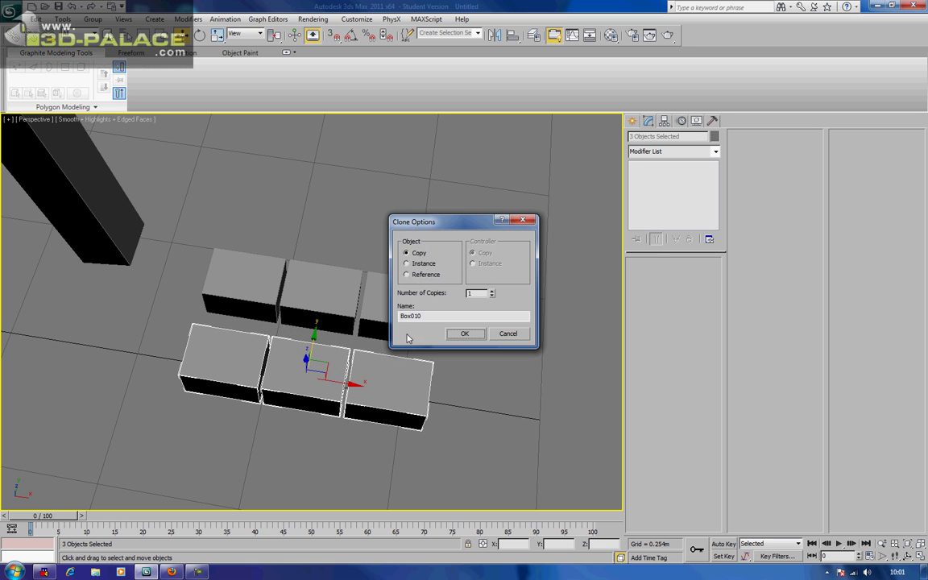
pyautogui.click(457, 335)
# Step: Rotate the second finger row slightly about Z, and turn the original row about 6.88 degrees in Z to spread them apart
pyautogui.press('e')
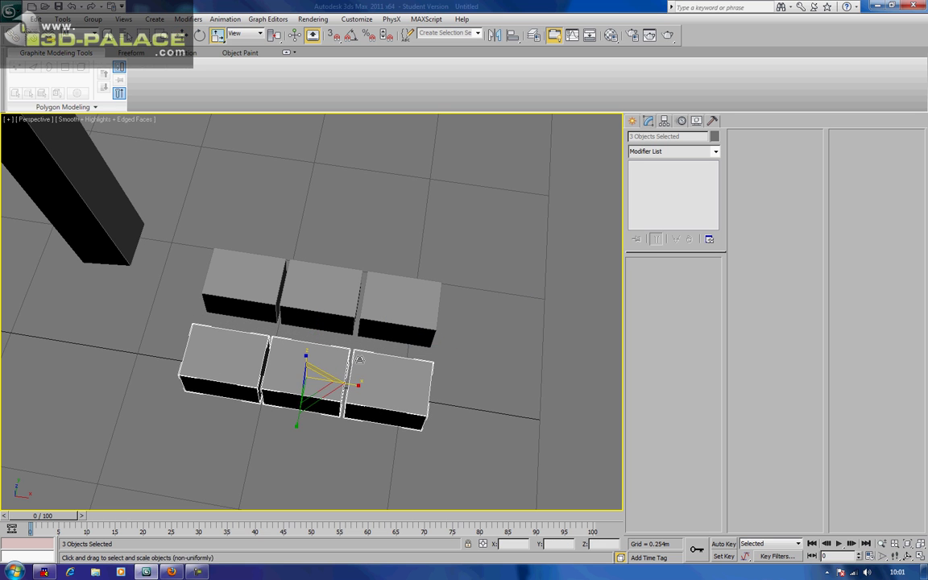
pyautogui.moveTo(337, 404); pyautogui.dragTo(329, 406)
pyautogui.moveTo(246, 220); pyautogui.dragTo(398, 300)
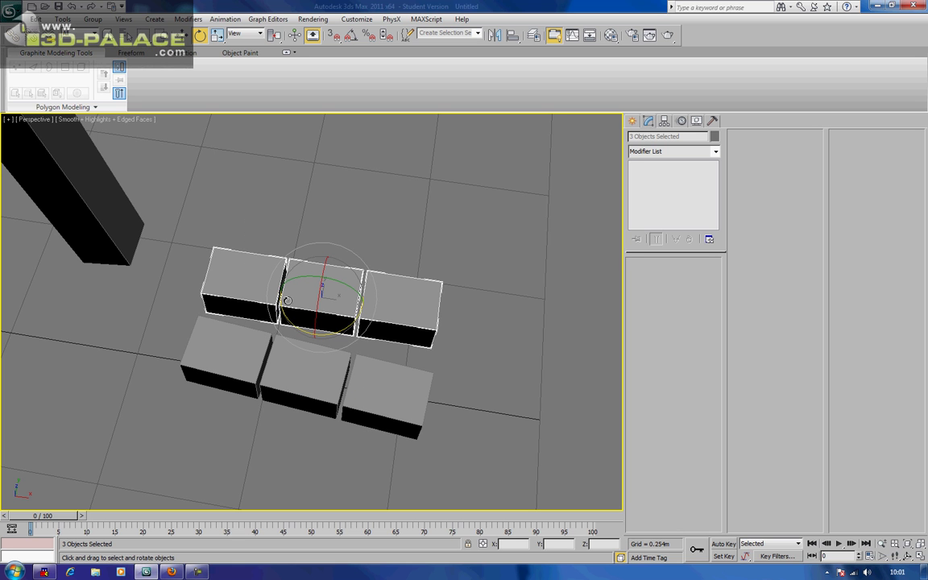
pyautogui.moveTo(287, 301); pyautogui.dragTo(286, 321)
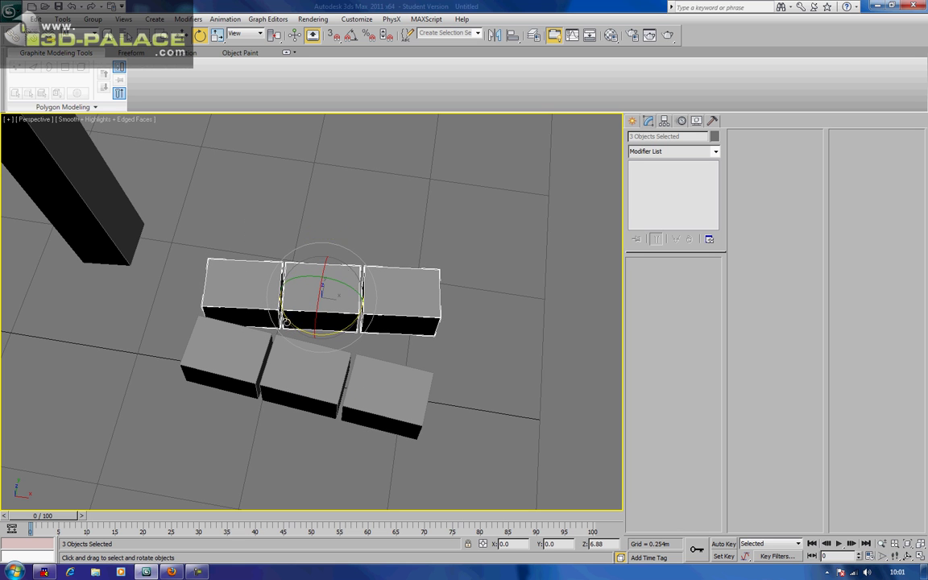
pyautogui.click(392, 189)
# Step: Clone the three boxes of the second finger row as a copy beside it, shifted back towards the wrist, for the thumb
pyautogui.moveTo(352, 288); pyautogui.dragTo(392, 213, button='middle')
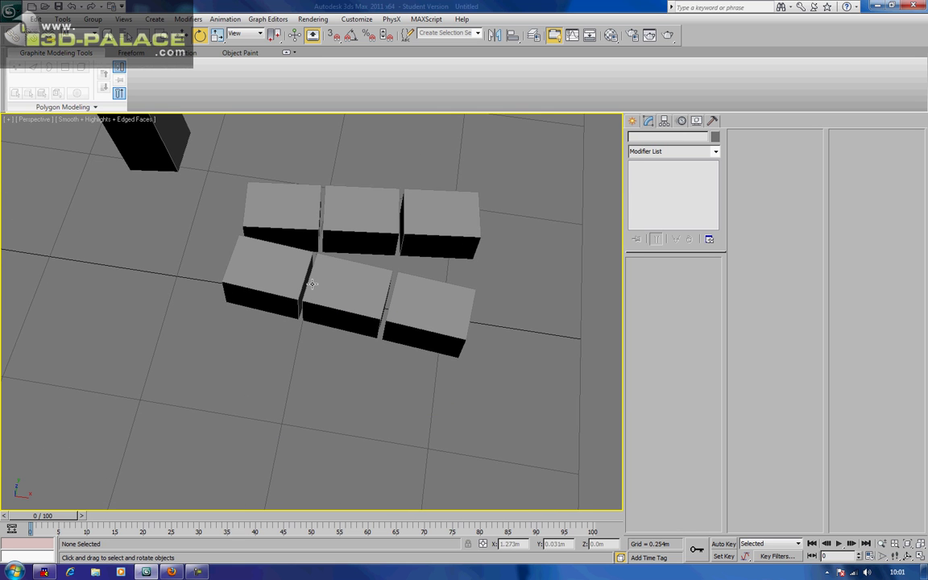
pyautogui.click(414, 326)
pyautogui.keyDown('ctrl'); pyautogui.click(369, 322); pyautogui.keyUp('ctrl')
pyautogui.keyDown('ctrl'); pyautogui.click(265, 305); pyautogui.keyUp('ctrl')
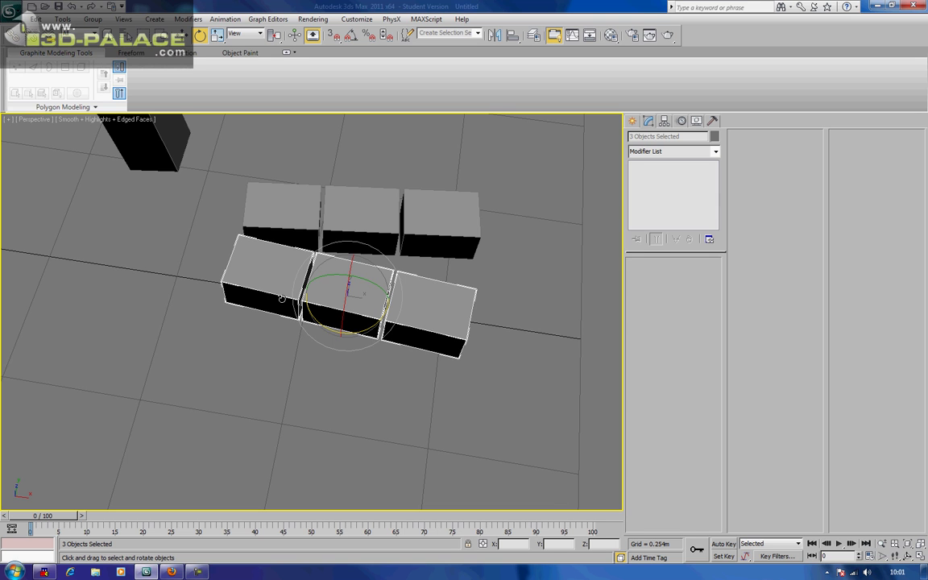
pyautogui.press('r')
pyautogui.press('e')
pyautogui.press('r')
pyautogui.press('w')
pyautogui.moveTo(361, 295)
pyautogui.keyDown('shift'); pyautogui.mouseDown()
pyautogui.moveTo(327, 332)
pyautogui.moveTo(271, 348)
pyautogui.mouseUp(); pyautogui.keyUp('shift')
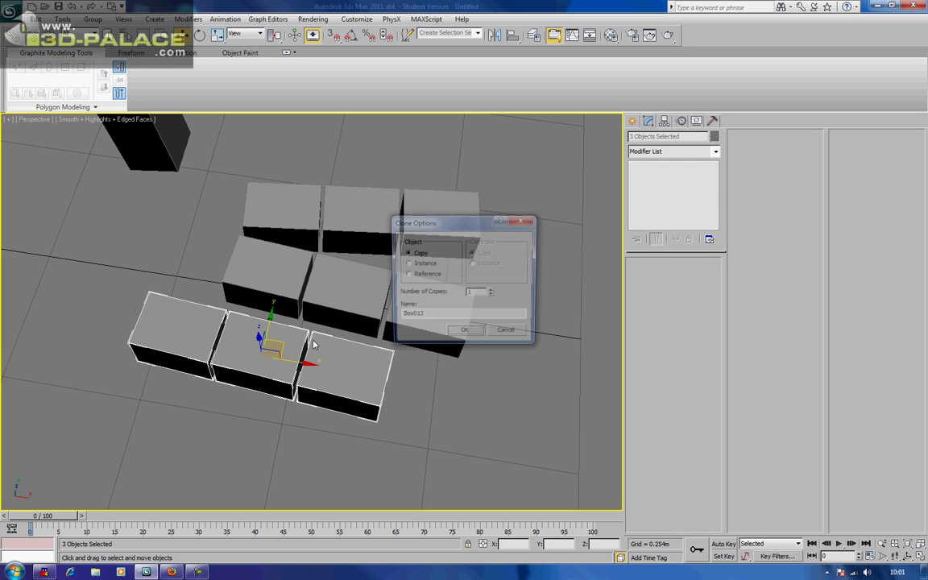
pyautogui.press('Return')
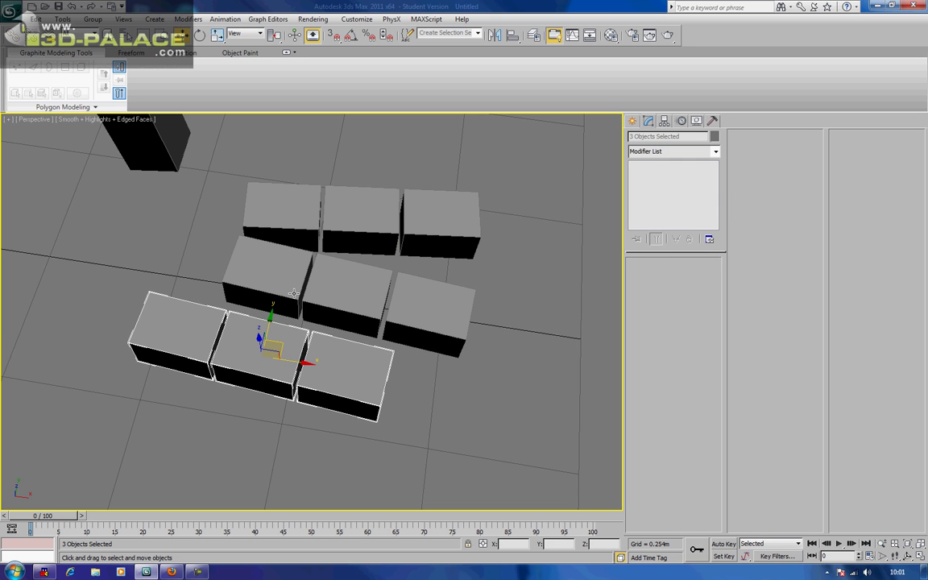
# Step: Rotate the third row of boxes so its outer end tips downward
pyautogui.press('r')
pyautogui.keyDown('alt'); pyautogui.moveTo(277, 356); pyautogui.dragTo(288, 303, button='middle'); pyautogui.keyUp('alt')
pyautogui.press('r')
pyautogui.press('e')
pyautogui.moveTo(288, 305); pyautogui.dragTo(304, 311)
pyautogui.keyDown('alt'); pyautogui.moveTo(323, 278); pyautogui.dragTo(303, 314, button='middle'); pyautogui.keyUp('alt')
# Step: Lower the tilted third row below the fingers and rotate it slightly about Z
pyautogui.press('w')
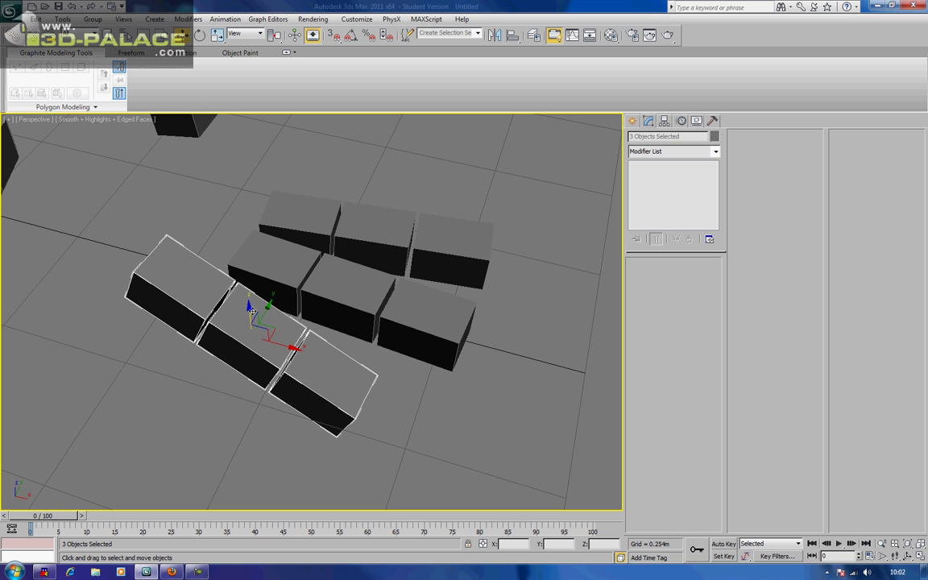
pyautogui.moveTo(249, 307); pyautogui.dragTo(265, 368)
pyautogui.keyDown('alt'); pyautogui.moveTo(307, 338); pyautogui.dragTo(251, 359, button='middle'); pyautogui.keyUp('alt')
pyautogui.press('e')
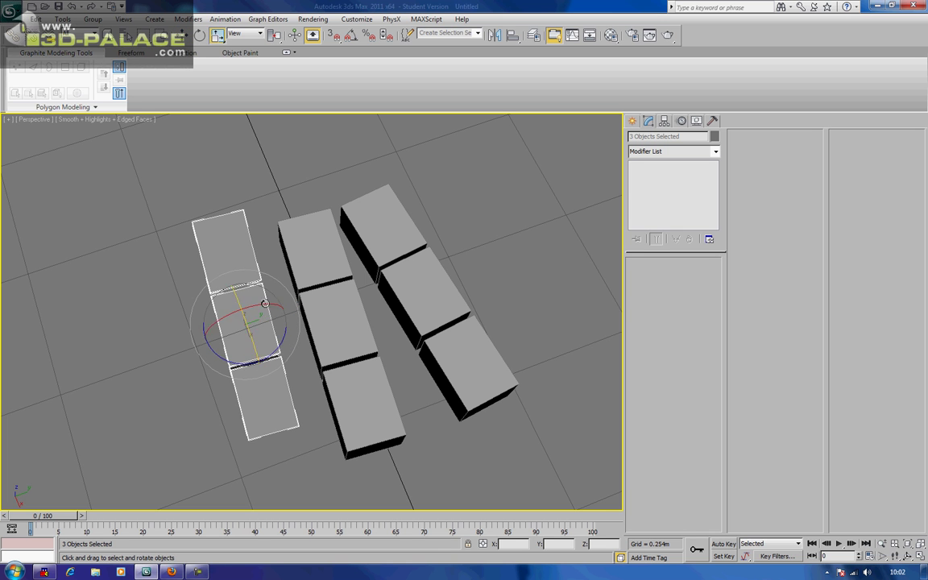
pyautogui.moveTo(286, 336); pyautogui.dragTo(284, 352)
pyautogui.keyDown('alt'); pyautogui.moveTo(284, 352); pyautogui.dragTo(364, 271, button='middle'); pyautogui.keyUp('alt')
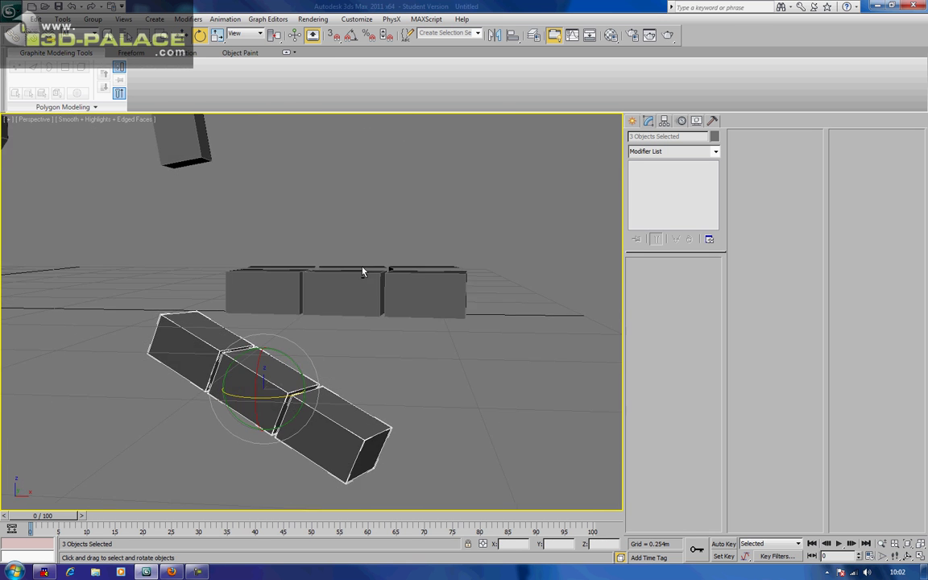
# Step: Raise the tilted third row slightly and move it about 0.044 m in X beside the finger base
pyautogui.press('w')
pyautogui.moveTo(266, 359); pyautogui.dragTo(266, 324)
pyautogui.keyDown('alt'); pyautogui.moveTo(294, 337); pyautogui.dragTo(298, 380, button='middle'); pyautogui.keyUp('alt')
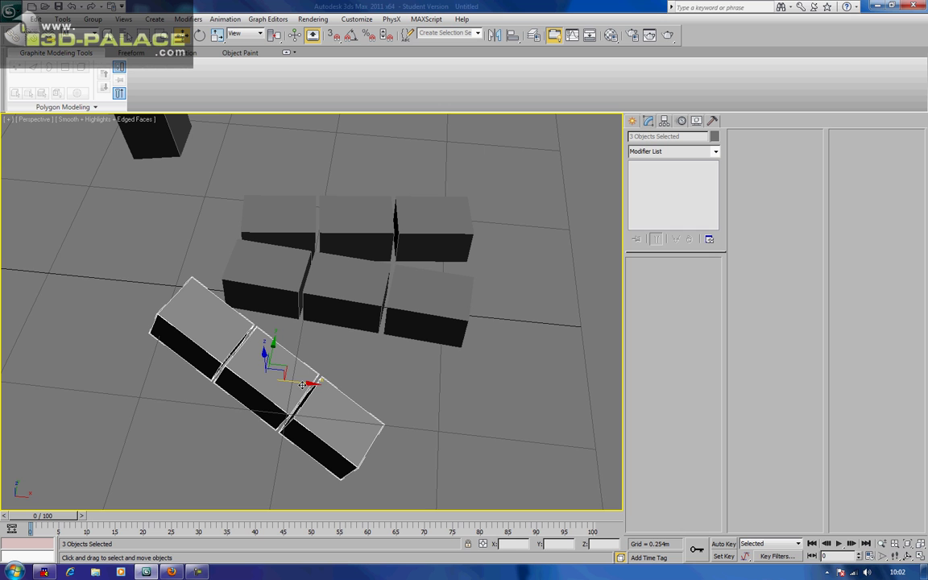
pyautogui.moveTo(302, 385); pyautogui.dragTo(326, 387)
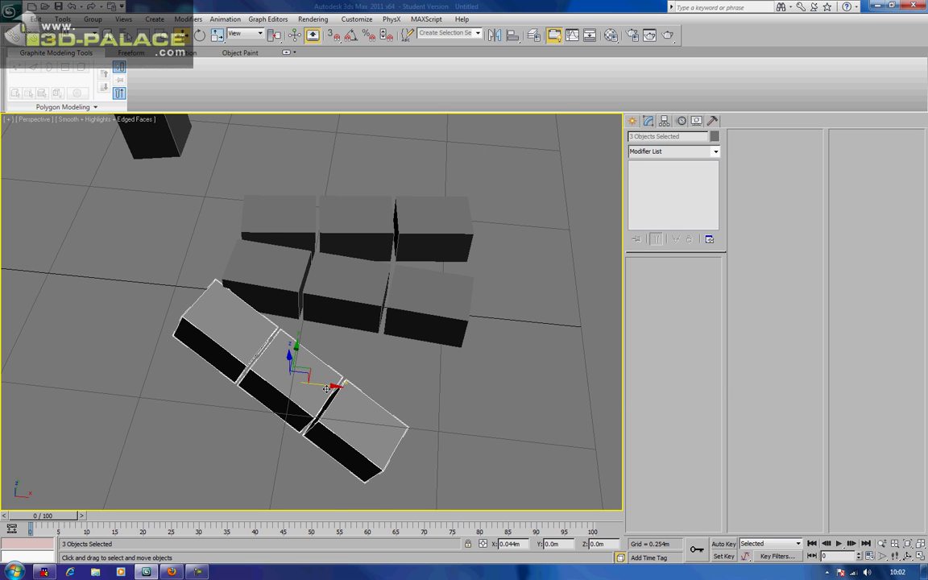
pyautogui.click(367, 330)
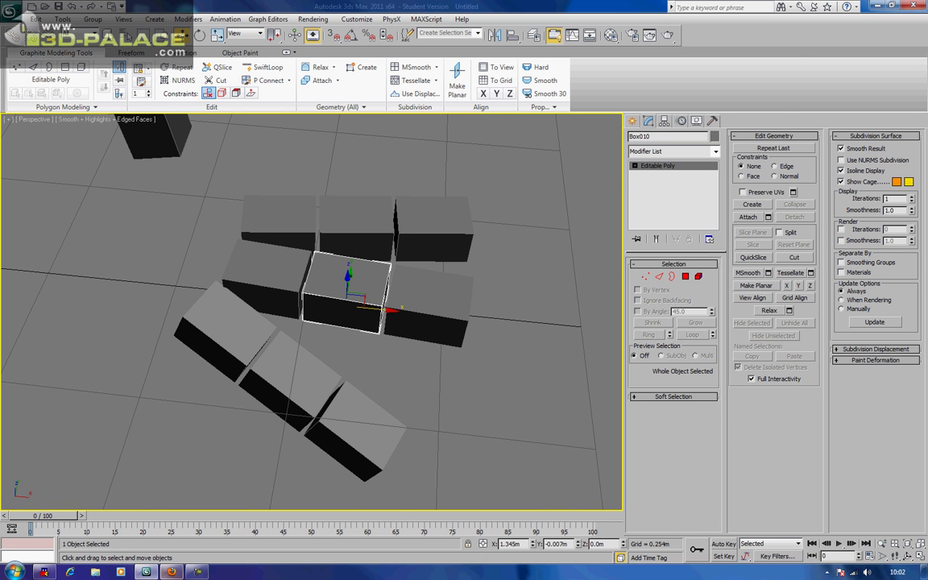
# Step: Consult the hand bones images in Firefox, and delete the outermost box of the tilted third row in 3ds Max
pyautogui.click(172, 572)
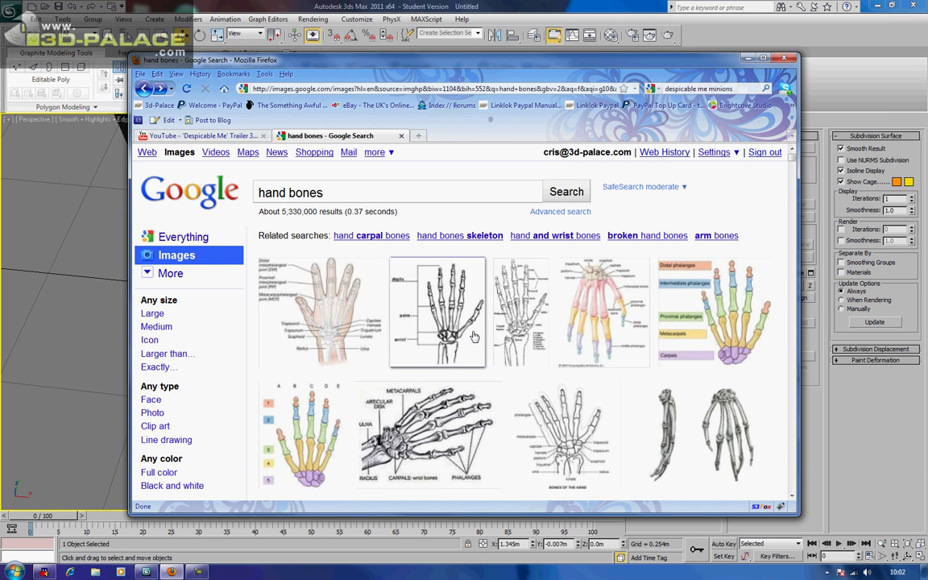
pyautogui.moveTo(425, 245)
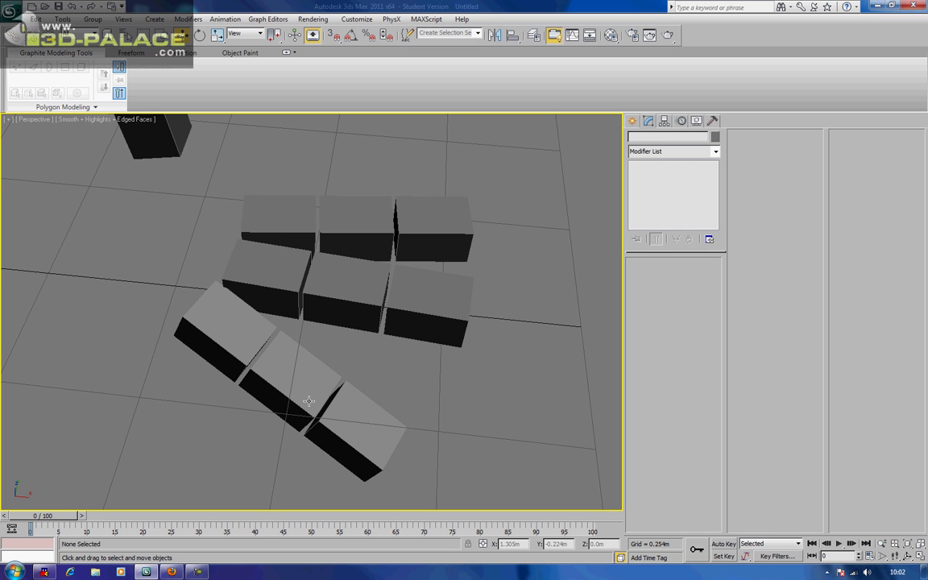
pyautogui.keyDown('alt'); pyautogui.moveTo(269, 395); pyautogui.dragTo(292, 384, button='middle'); pyautogui.keyUp('alt')
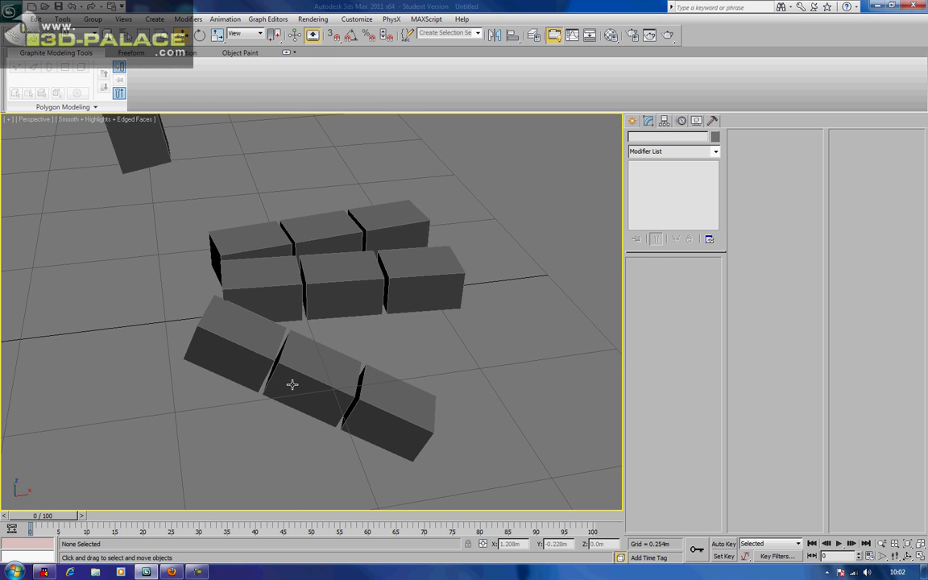
pyautogui.click(403, 403)
pyautogui.press('Delete')
pyautogui.keyDown('alt'); pyautogui.moveTo(360, 352); pyautogui.dragTo(319, 383, button='middle'); pyautogui.keyUp('alt')
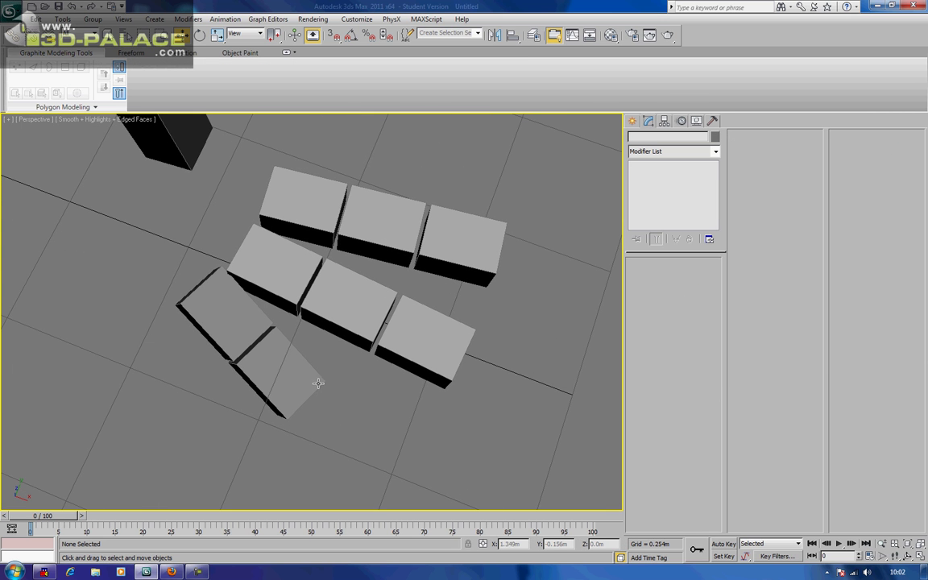
# Step: Select the two remaining thumb boxes and shift them slightly away from the finger rows
pyautogui.moveTo(172, 334); pyautogui.dragTo(257, 402)
pyautogui.moveTo(276, 337); pyautogui.dragTo(279, 361)
pyautogui.click(327, 393)
# Step: Rotate the thumb's end box about its own Z axis using the Local reference coordinate system
pyautogui.keyDown('alt'); pyautogui.moveTo(326, 394); pyautogui.dragTo(268, 375, button='middle'); pyautogui.keyUp('alt')
pyautogui.click(267, 375)
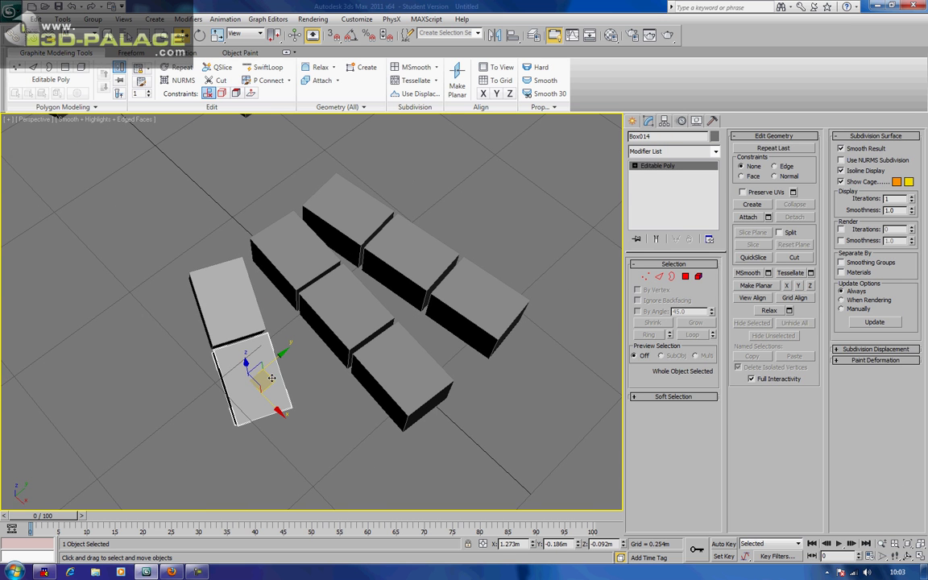
pyautogui.press('r')
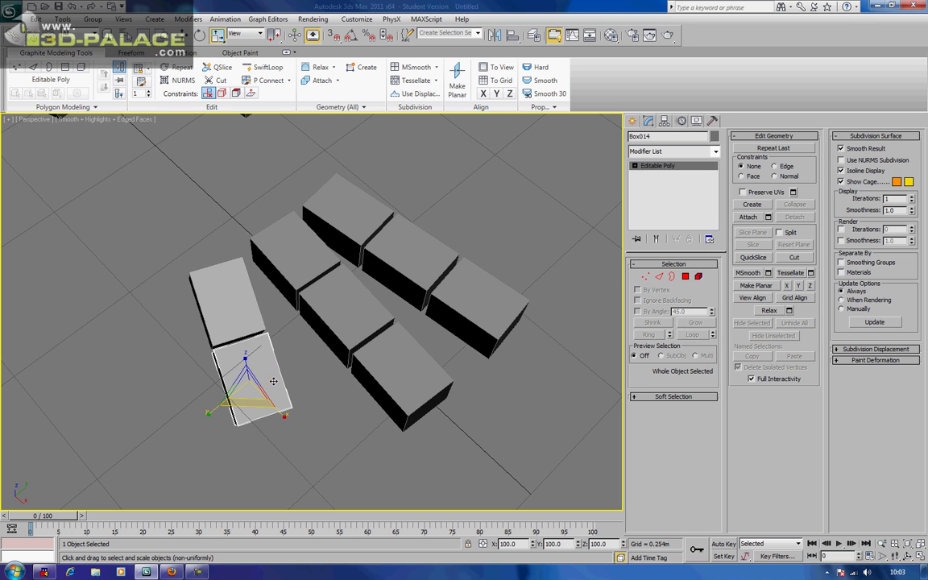
pyautogui.press('e')
pyautogui.keyDown('alt'); pyautogui.moveTo(277, 382); pyautogui.dragTo(279, 237, button='middle'); pyautogui.keyUp('alt')
pyautogui.click(258, 34)
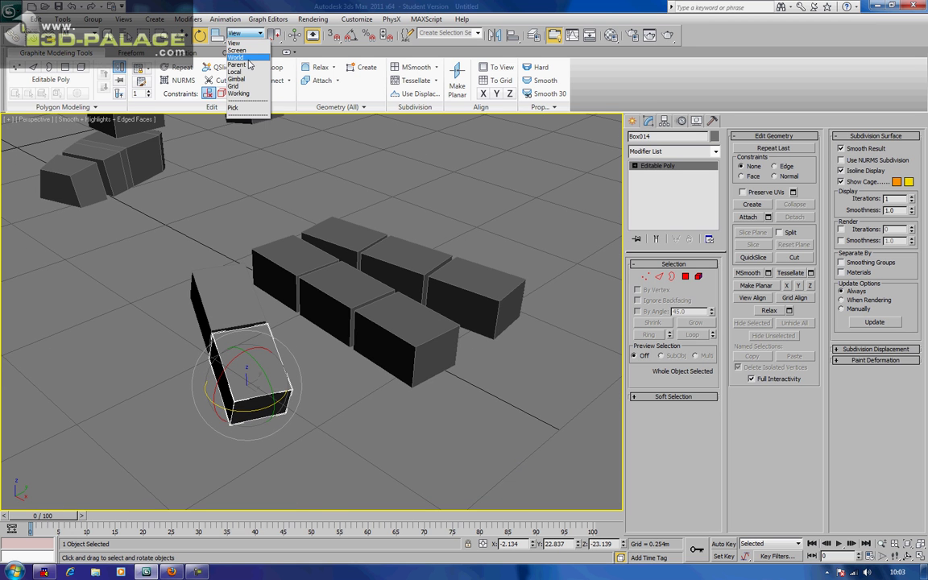
pyautogui.click(245, 71)
pyautogui.keyDown('alt'); pyautogui.moveTo(276, 196); pyautogui.dragTo(203, 442, button='middle'); pyautogui.keyUp('alt')
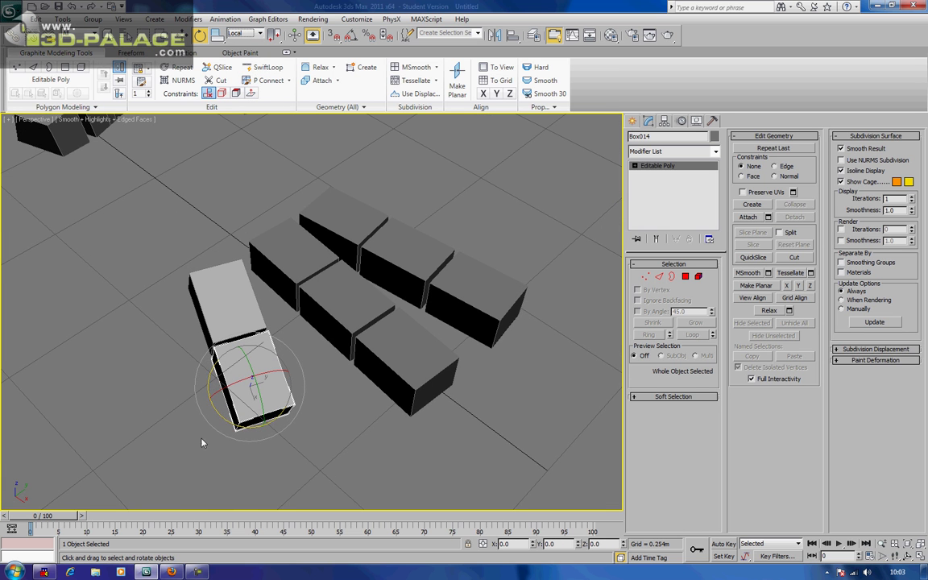
pyautogui.moveTo(231, 422); pyautogui.dragTo(259, 437)
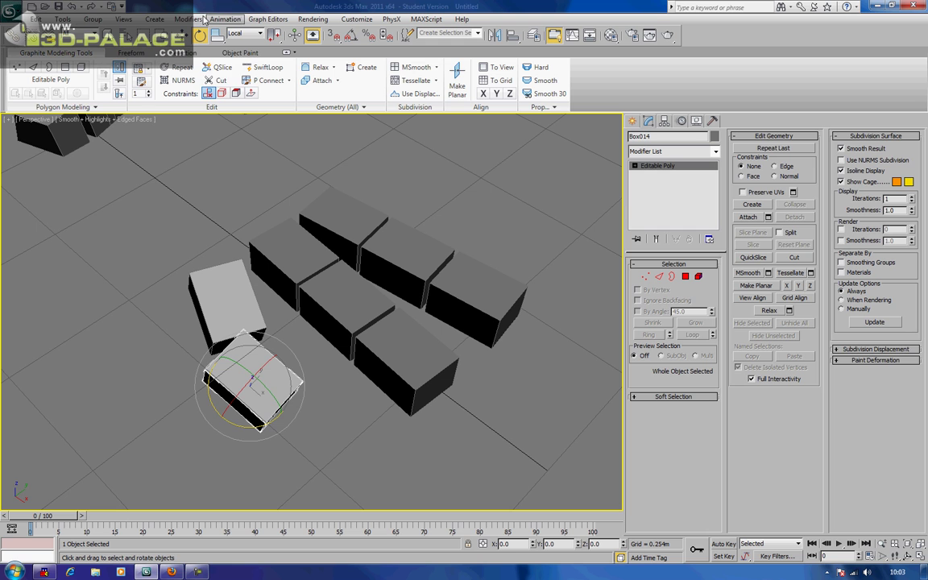
# Step: Move the rotated thumb end box in the XY plane so it clears the thumb's first box
pyautogui.click(182, 34)
pyautogui.click(244, 35)
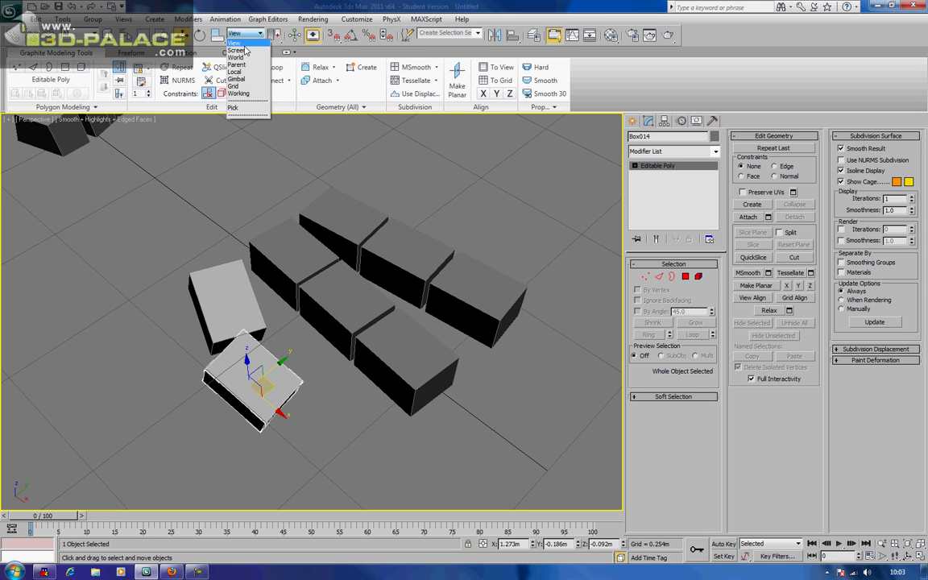
pyautogui.click(223, 69)
pyautogui.moveTo(270, 385); pyautogui.dragTo(291, 385)
# Step: Examine the hand's box layout in top and perspective views, and check the pivots of individual finger boxes
pyautogui.keyDown('alt'); pyautogui.moveTo(291, 384); pyautogui.dragTo(373, 275, button='middle'); pyautogui.keyUp('alt')
pyautogui.click(373, 286)
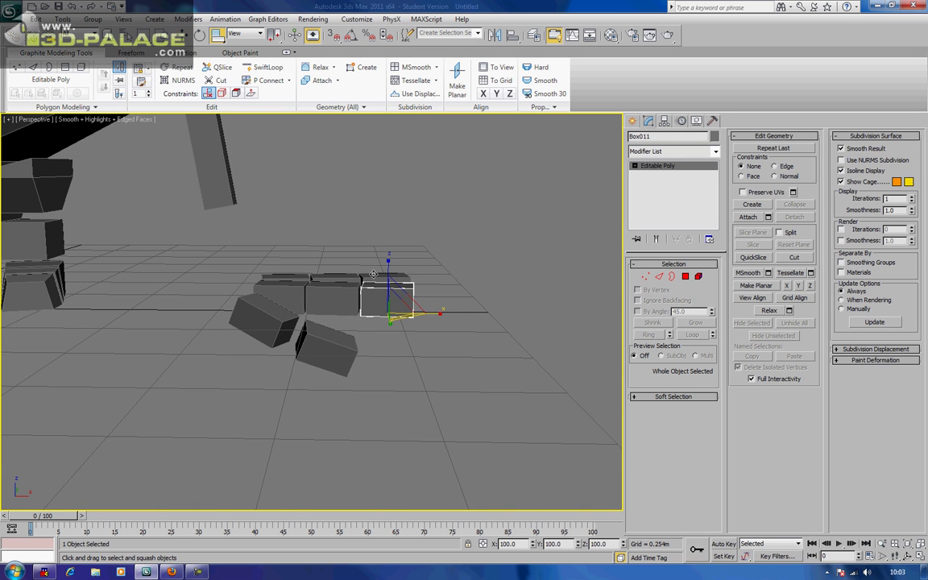
pyautogui.press('r')
pyautogui.press('t')
pyautogui.press('p')
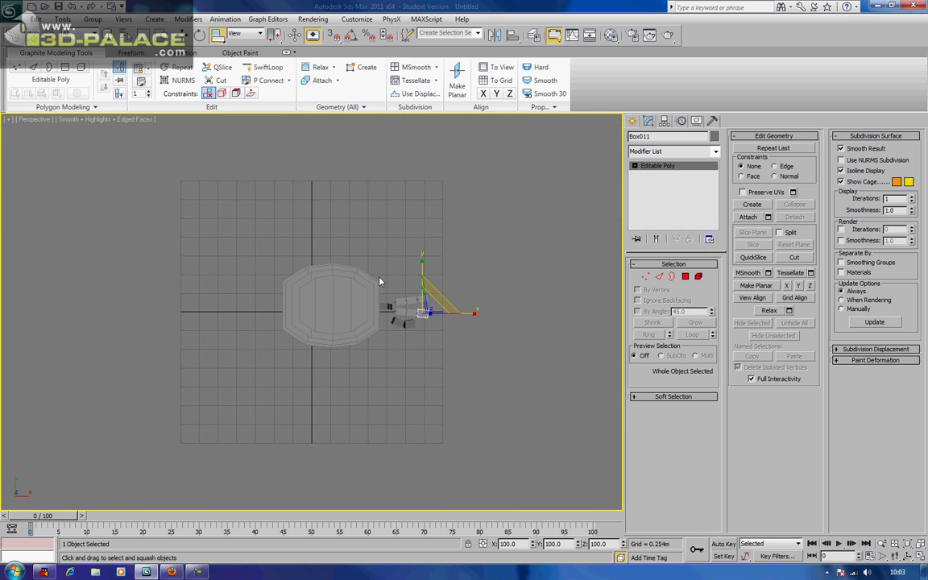
pyautogui.scroll(5, 379, 286)
pyautogui.keyDown('alt'); pyautogui.moveTo(375, 293); pyautogui.dragTo(377, 249, button='middle'); pyautogui.keyUp('alt')
pyautogui.scroll(-5, 377, 249)
pyautogui.keyDown('alt'); pyautogui.moveTo(321, 276); pyautogui.dragTo(310, 294, button='middle'); pyautogui.keyUp('alt')
pyautogui.scroll(2, 308, 245)
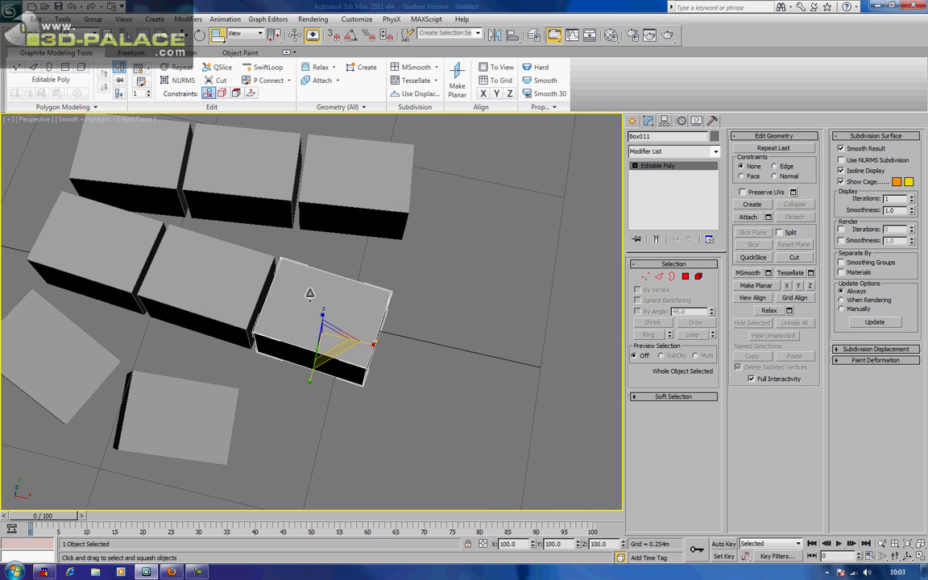
pyautogui.click(344, 188)
pyautogui.click(242, 173)
# Step: Enable Affect Pivot Only for the middle box of the second finger row
pyautogui.click(231, 288)
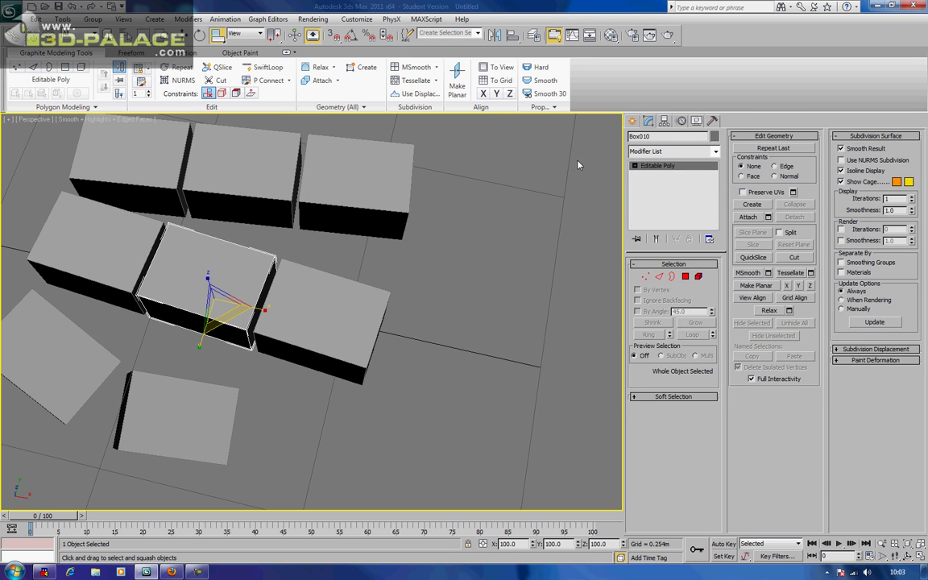
pyautogui.click(664, 122)
pyautogui.click(657, 190)
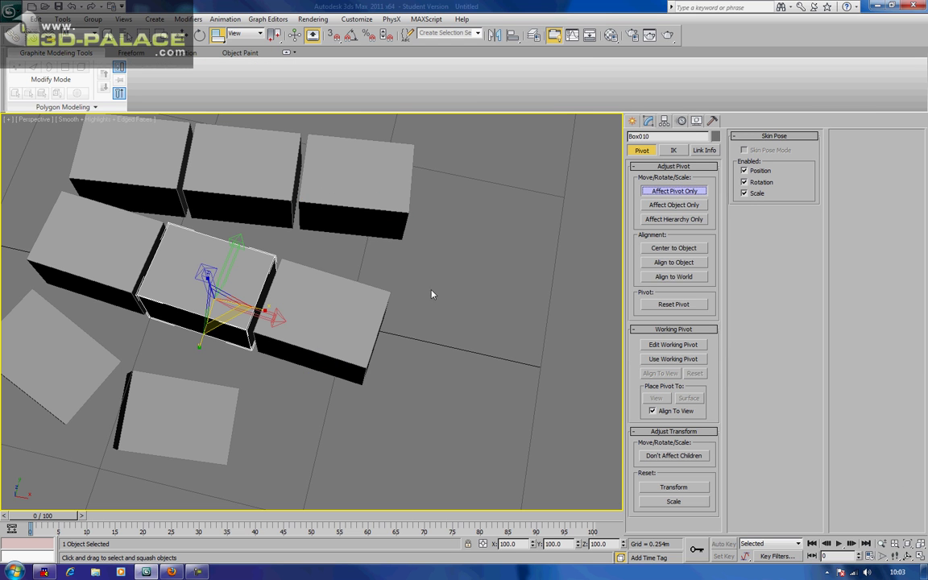
# Step: Shift the pivots of the three boxes in the middle finger row (Box011, Box010, Box012) along local X to their base ends
pyautogui.click(325, 325)
pyautogui.press('w')
pyautogui.moveTo(359, 343); pyautogui.dragTo(307, 326)
pyautogui.keyDown('alt'); pyautogui.moveTo(308, 326); pyautogui.dragTo(207, 337, button='middle'); pyautogui.keyUp('alt')
pyautogui.click(216, 338)
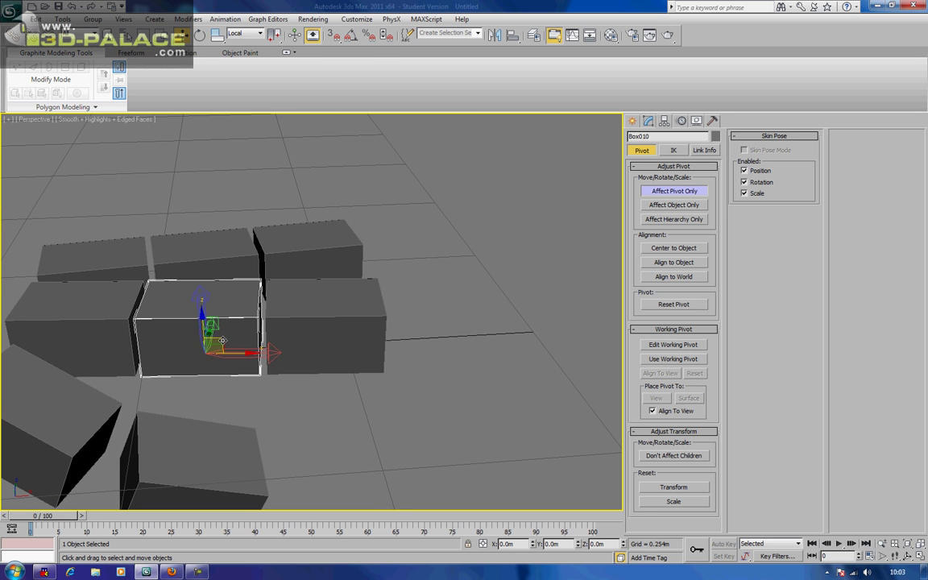
pyautogui.moveTo(248, 353); pyautogui.dragTo(178, 353)
pyautogui.keyDown('alt'); pyautogui.moveTo(178, 353); pyautogui.dragTo(254, 335, button='middle'); pyautogui.keyUp('alt')
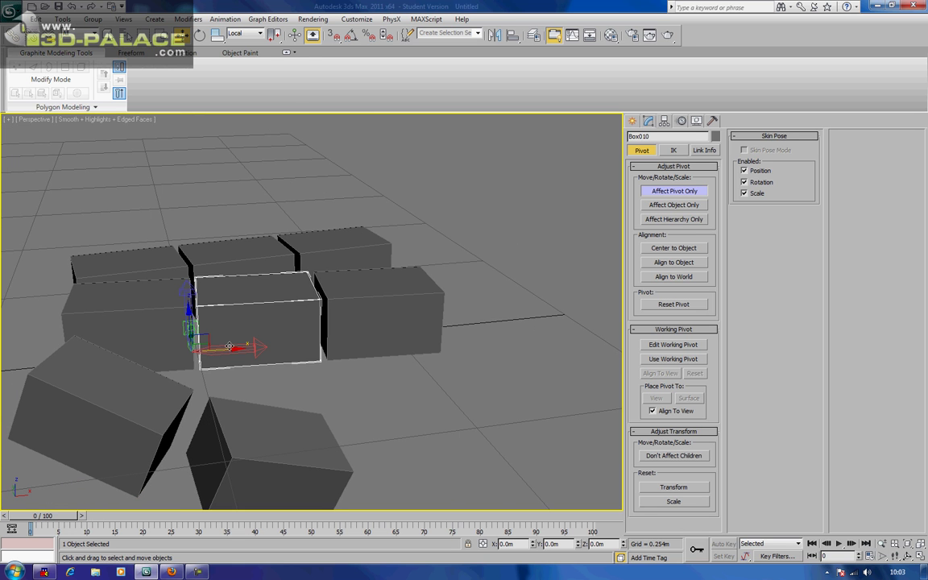
pyautogui.moveTo(228, 350); pyautogui.dragTo(233, 351)
pyautogui.click(147, 329)
pyautogui.moveTo(146, 328); pyautogui.dragTo(225, 323, button='middle')
pyautogui.moveTo(255, 347); pyautogui.dragTo(194, 352)
pyautogui.keyDown('alt'); pyautogui.moveTo(194, 352); pyautogui.dragTo(218, 374, button='middle'); pyautogui.keyUp('alt')
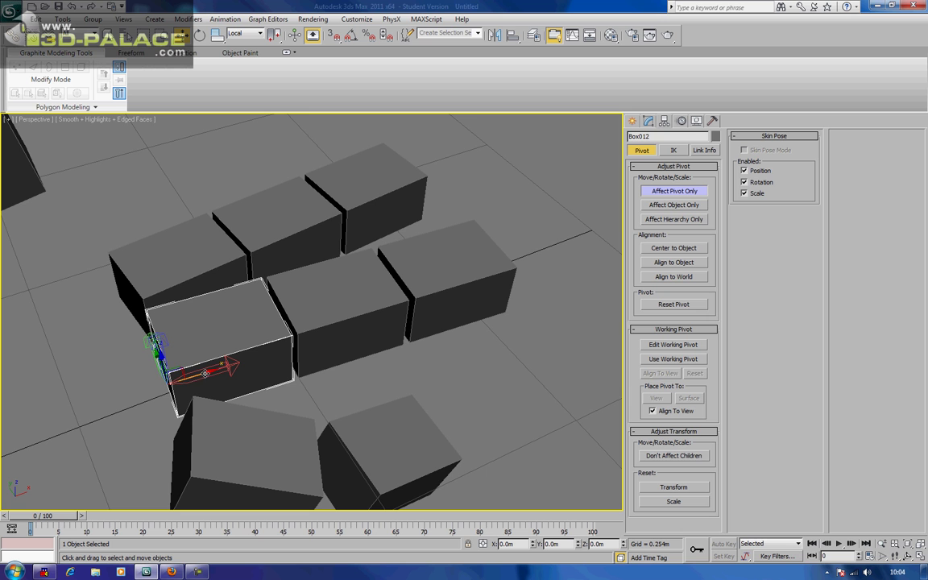
# Step: Shift the pivots of the rear finger row's boxes (Box007, Box008, Box009) along local X to their base ends, ending pivot-only editing
pyautogui.keyDown('alt'); pyautogui.moveTo(235, 298); pyautogui.dragTo(241, 327, button='middle'); pyautogui.keyUp('alt')
pyautogui.click(451, 295)
pyautogui.keyDown('alt'); pyautogui.moveTo(449, 281); pyautogui.dragTo(449, 273, button='middle'); pyautogui.keyUp('alt')
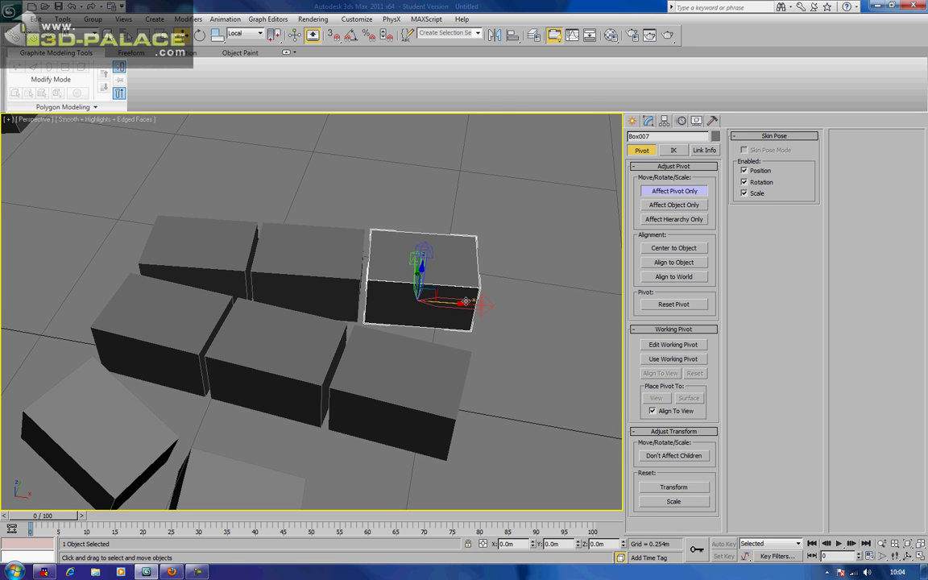
pyautogui.moveTo(459, 303); pyautogui.dragTo(404, 316)
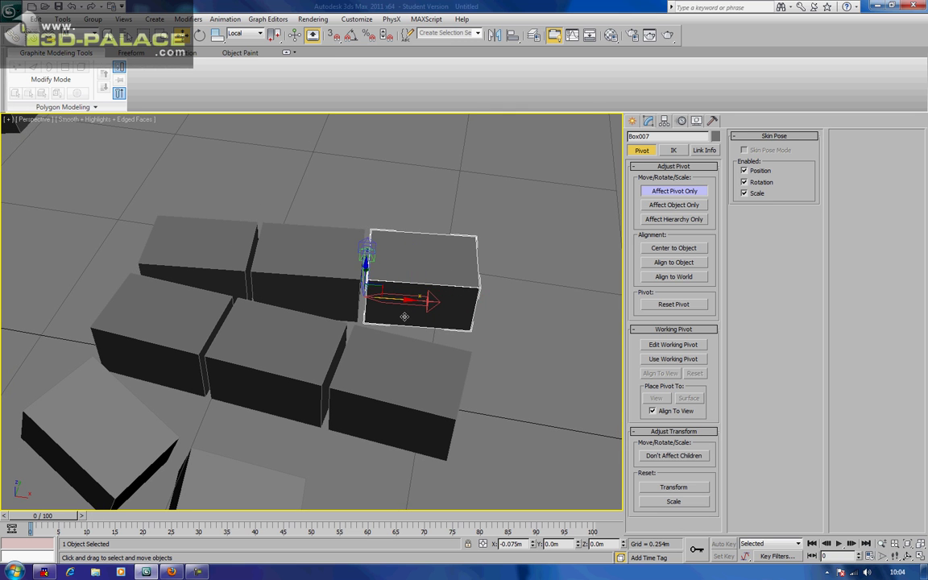
pyautogui.keyDown('alt'); pyautogui.moveTo(347, 313); pyautogui.dragTo(361, 313, button='middle'); pyautogui.keyUp('alt')
pyautogui.click(348, 274)
pyautogui.moveTo(358, 287); pyautogui.dragTo(307, 307)
pyautogui.click(207, 268)
pyautogui.keyDown('alt'); pyautogui.moveTo(207, 267); pyautogui.dragTo(264, 269, button='middle'); pyautogui.keyUp('alt')
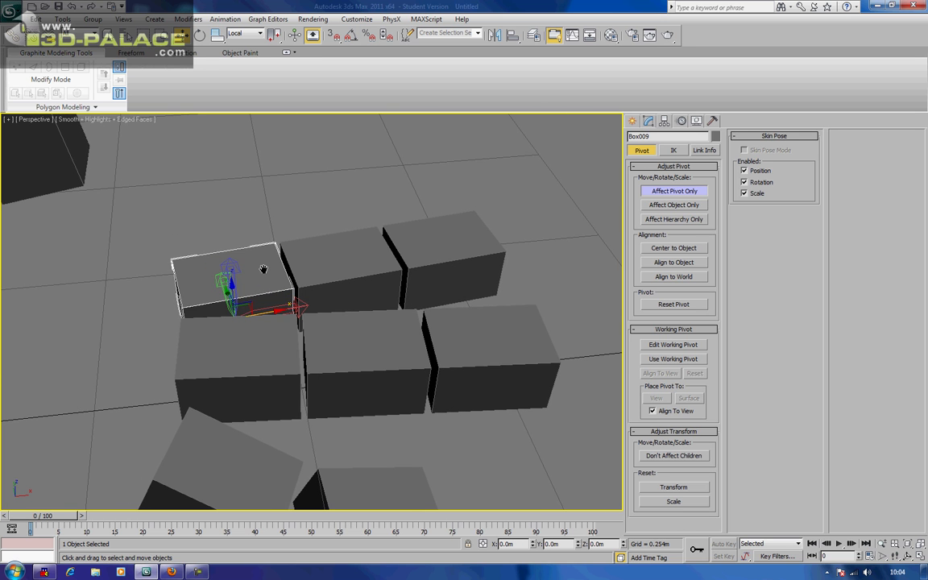
pyautogui.moveTo(278, 311); pyautogui.dragTo(228, 333)
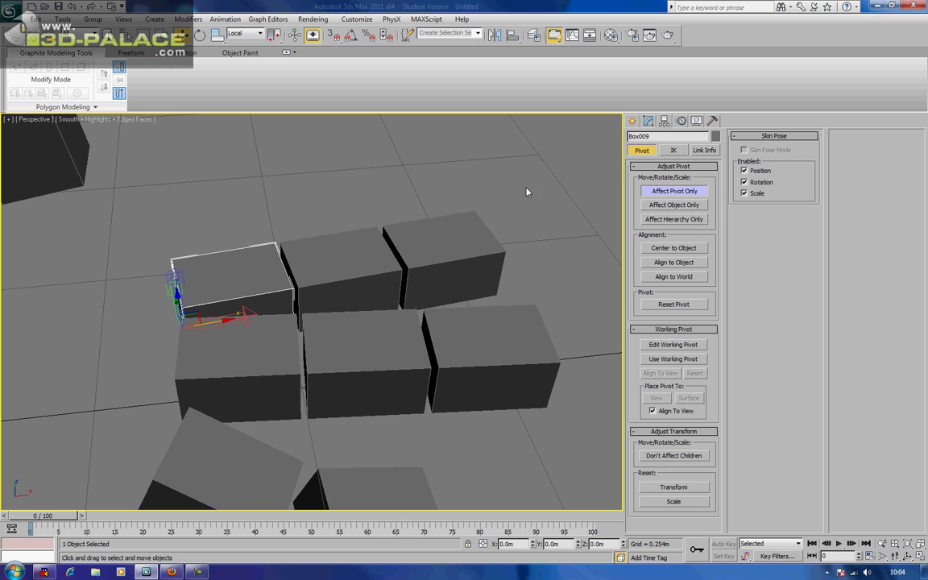
pyautogui.click(656, 198)
# Step: Shift the pivots of the two angled thumb boxes, Box015 and Box014, along local X to their base ends, ending pivot-only editing
pyautogui.click(496, 212)
pyautogui.scroll(-3, 496, 212)
pyautogui.keyDown('alt'); pyautogui.moveTo(496, 211); pyautogui.dragTo(272, 355, button='middle'); pyautogui.keyUp('alt')
pyautogui.click(260, 372)
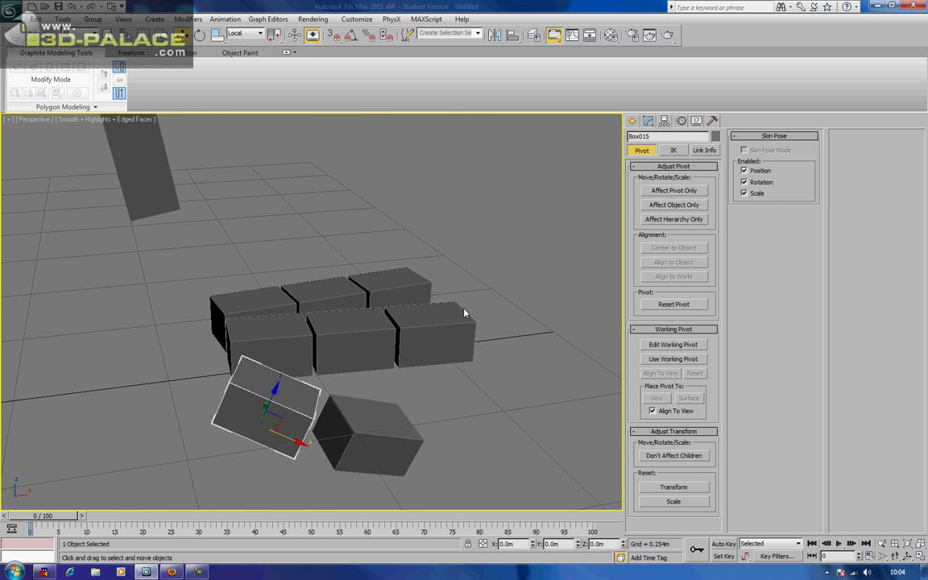
pyautogui.click(673, 192)
pyautogui.moveTo(292, 444); pyautogui.dragTo(251, 415)
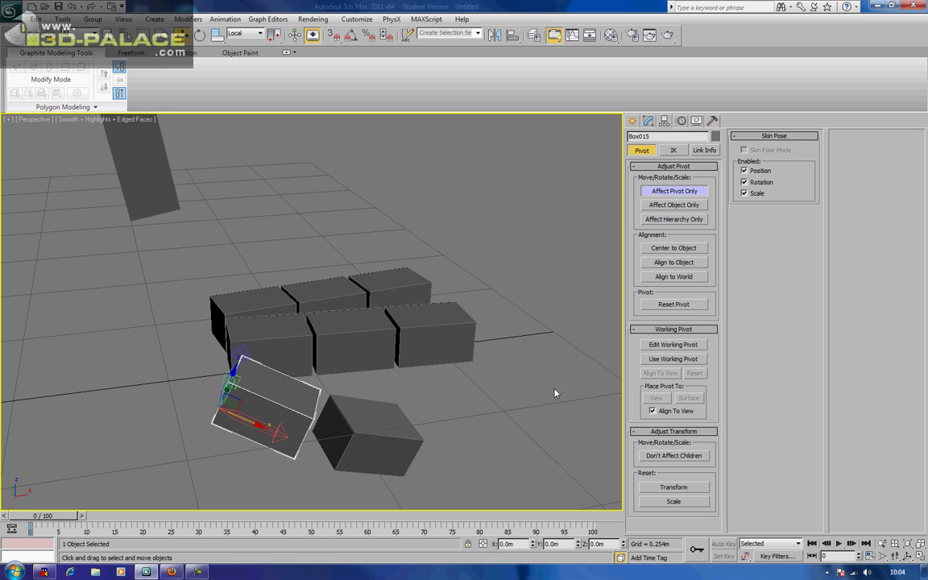
pyautogui.click(407, 436)
pyautogui.keyDown('alt'); pyautogui.moveTo(408, 436); pyautogui.dragTo(403, 413, button='middle'); pyautogui.keyUp('alt')
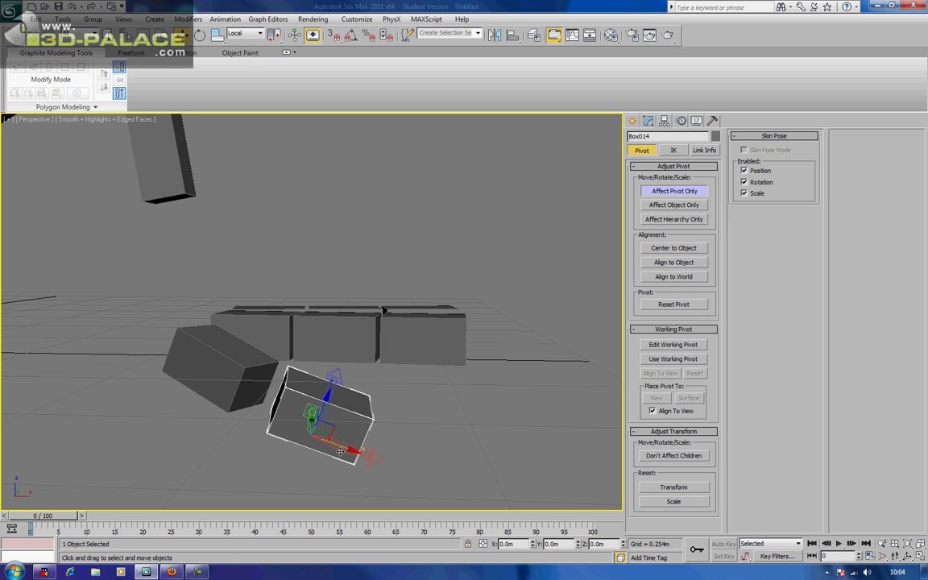
pyautogui.moveTo(348, 449); pyautogui.dragTo(313, 426)
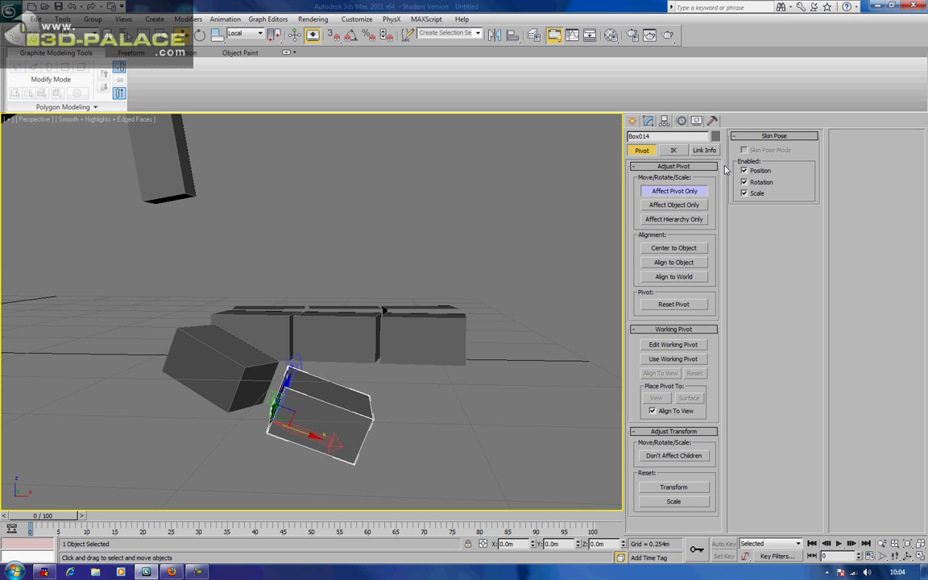
pyautogui.click(673, 191)
pyautogui.keyDown('alt'); pyautogui.moveTo(548, 201); pyautogui.dragTo(520, 242, button='middle'); pyautogui.keyUp('alt')
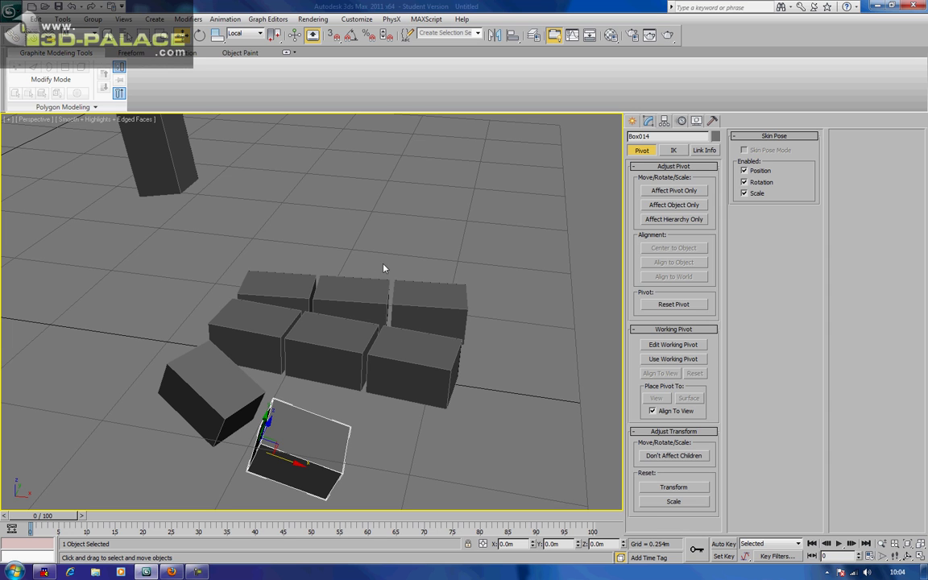
# Step: Rotate the end boxes of both finger rows, Box007 and Box011, slightly downward about their pivots
pyautogui.moveTo(422, 260); pyautogui.dragTo(306, 277)
pyautogui.press('r')
pyautogui.press('e')
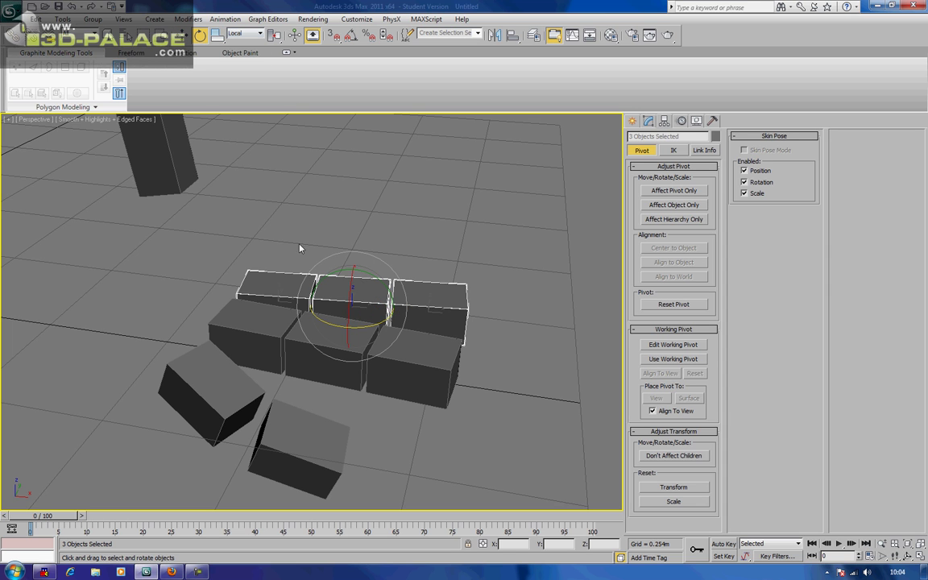
pyautogui.moveTo(332, 274)
pyautogui.mouseDown()
pyautogui.moveTo(317, 280)
pyautogui.moveTo(332, 271)
pyautogui.mouseUp()
pyautogui.click(425, 290)
pyautogui.moveTo(413, 299); pyautogui.dragTo(411, 306)
pyautogui.click(417, 355)
pyautogui.moveTo(393, 352); pyautogui.dragTo(417, 343)
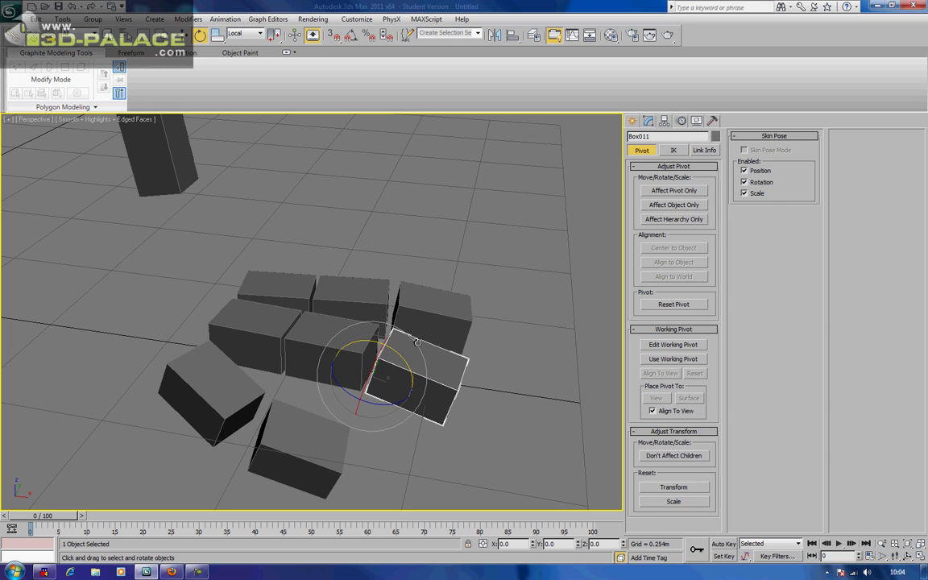
pyautogui.click(419, 204)
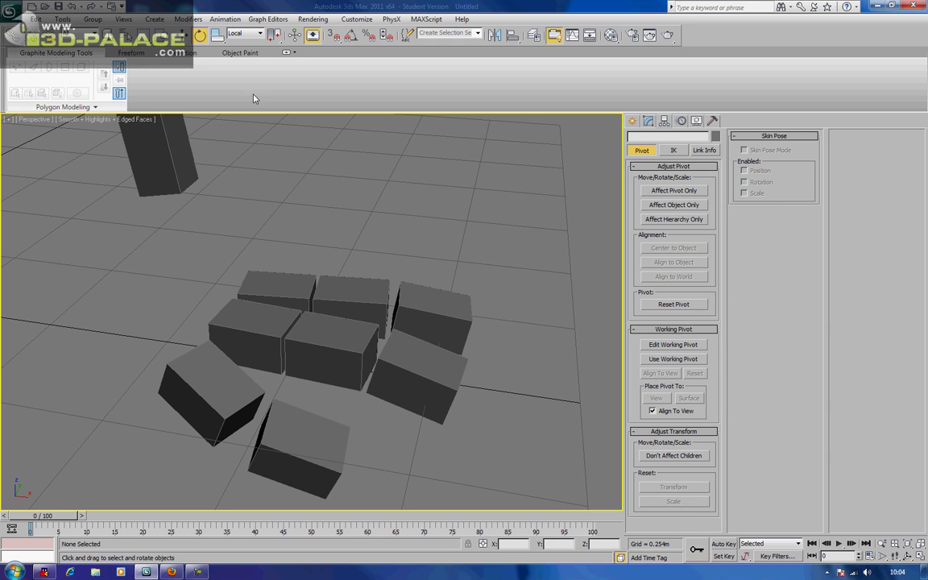
# Step: Link the end boxes Box007 and Box011 as children of the middle boxes in their own finger rows
pyautogui.click(15, 37)
pyautogui.click(432, 320)
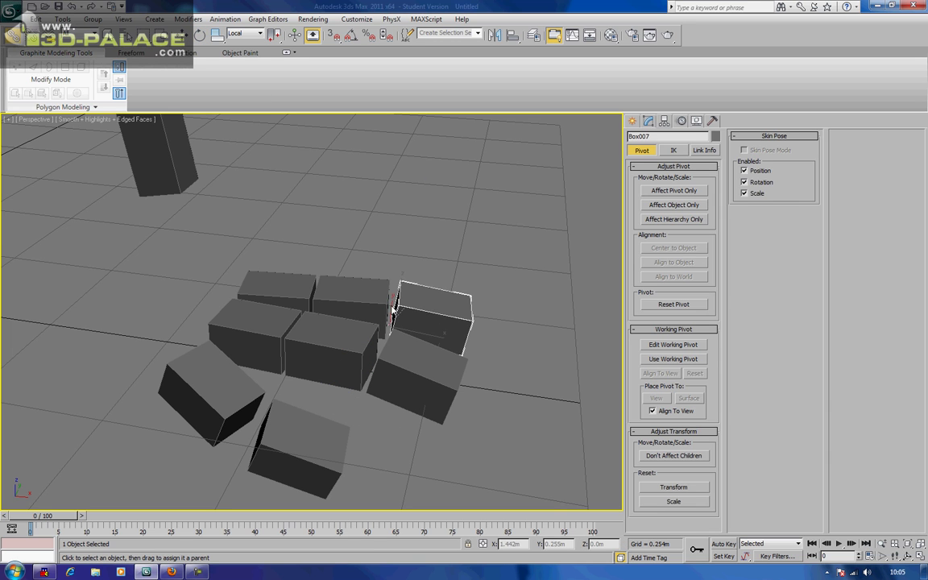
pyautogui.click(416, 373)
pyautogui.moveTo(350, 349); pyautogui.dragTo(350, 349)
pyautogui.click(260, 156)
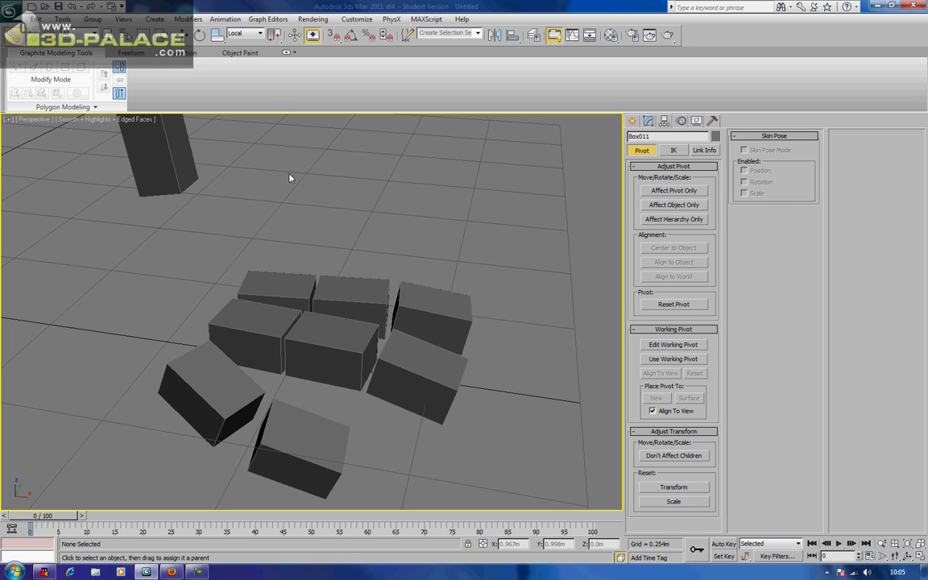
# Step: Rotate the middle boxes of both finger rows, Box008 and Box010, slightly downward to curl the fingers
pyautogui.click(200, 35)
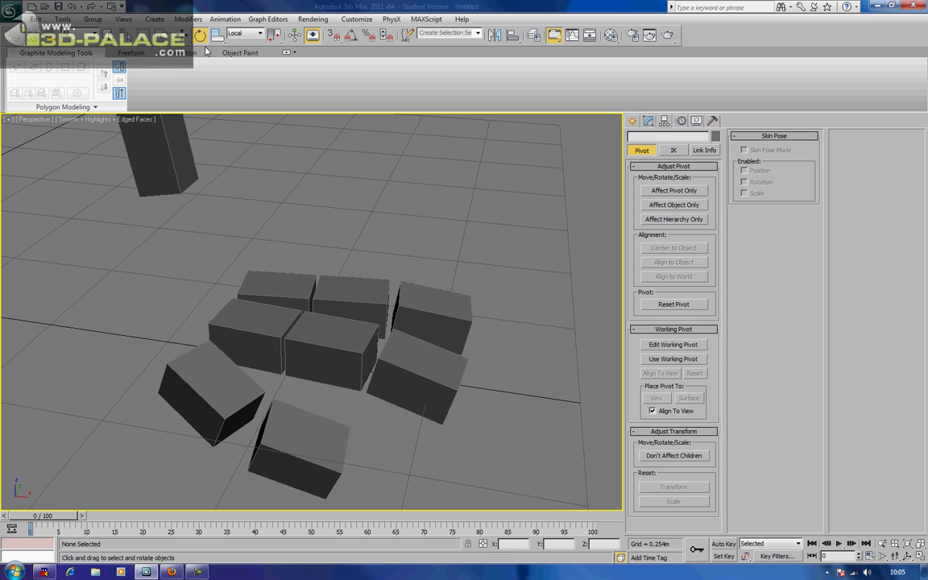
pyautogui.click(358, 288)
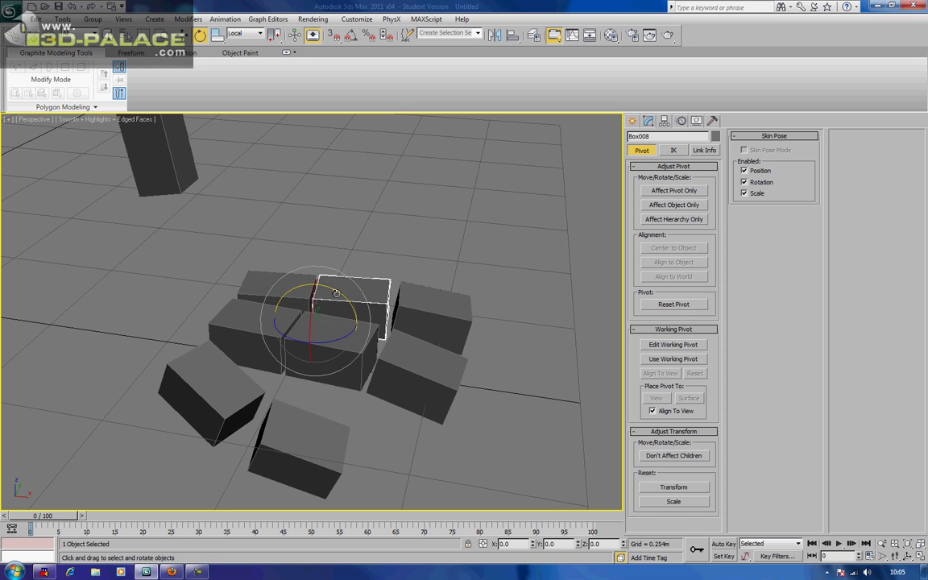
pyautogui.moveTo(336, 293); pyautogui.dragTo(338, 301)
pyautogui.click(316, 335)
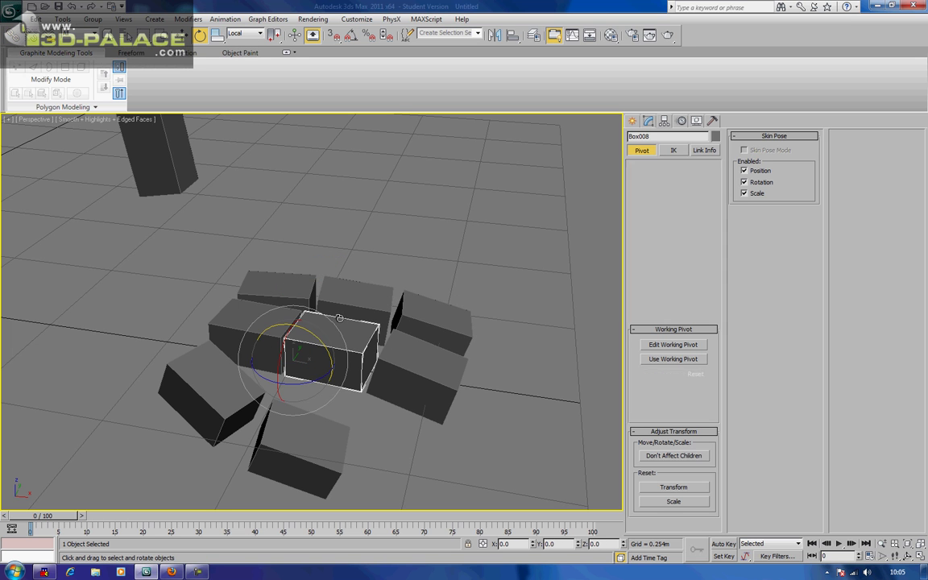
pyautogui.moveTo(316, 342)
pyautogui.mouseDown()
pyautogui.moveTo(326, 351)
pyautogui.moveTo(332, 342)
pyautogui.mouseUp()
pyautogui.click(408, 245)
# Step: Copy the two base finger boxes, Box012 and Box009, along local X to the area behind the fingers
pyautogui.moveTo(408, 245)
pyautogui.keyDown('alt'); pyautogui.mouseDown(button='middle')
pyautogui.moveTo(339, 363)
pyautogui.moveTo(392, 249)
pyautogui.moveTo(433, 199)
pyautogui.moveTo(352, 235)
pyautogui.moveTo(342, 282)
pyautogui.moveTo(413, 277)
pyautogui.moveTo(394, 247)
pyautogui.moveTo(460, 221)
pyautogui.moveTo(410, 278)
pyautogui.moveTo(360, 263)
pyautogui.moveTo(444, 245)
pyautogui.moveTo(422, 249)
pyautogui.mouseUp(button='middle'); pyautogui.keyUp('alt')
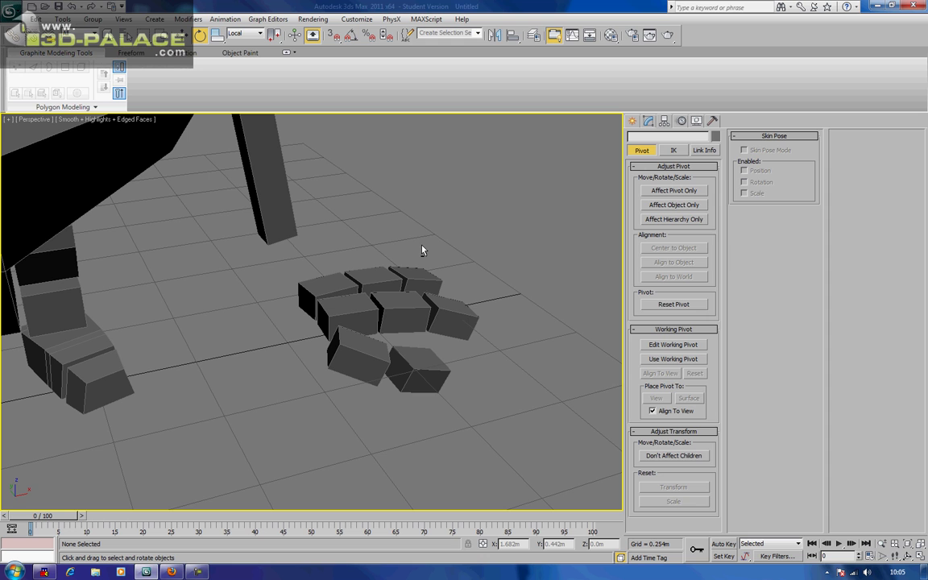
pyautogui.moveTo(460, 198); pyautogui.dragTo(337, 377)
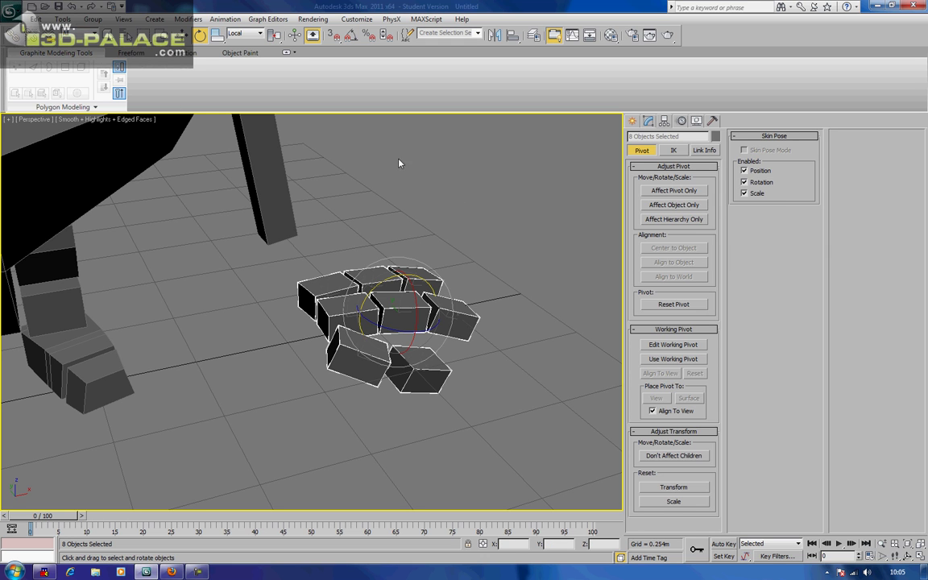
pyautogui.click(380, 210)
pyautogui.click(343, 306)
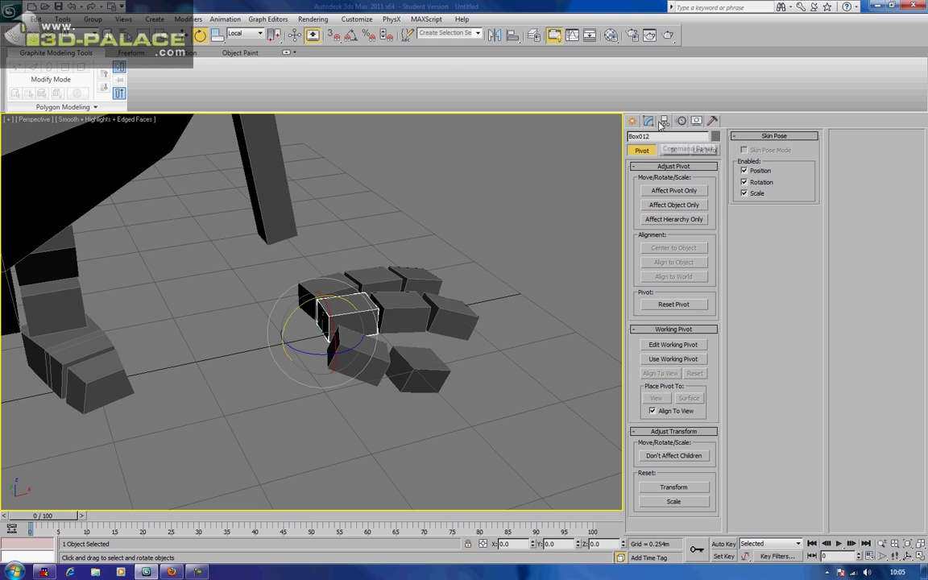
pyautogui.click(182, 35)
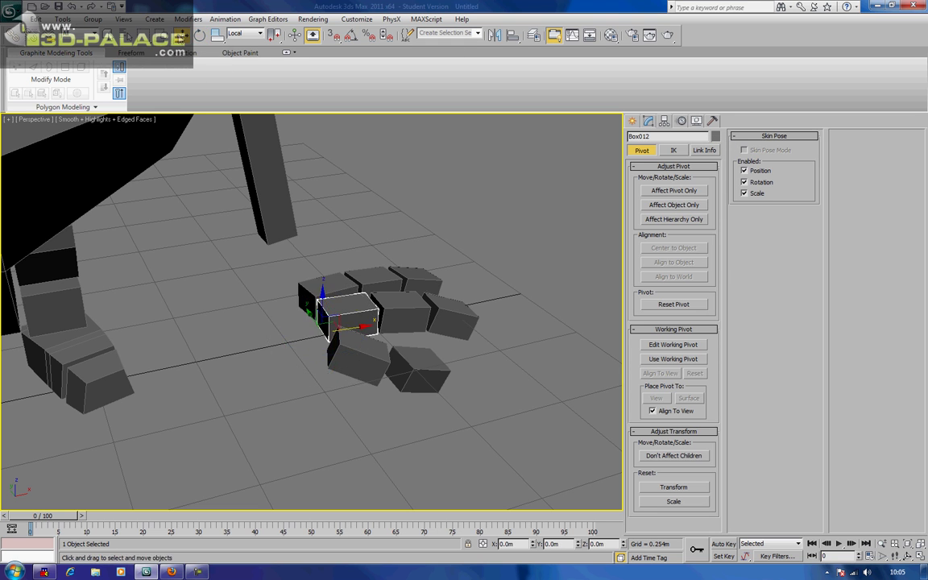
pyautogui.keyDown('ctrl'); pyautogui.click(316, 286); pyautogui.keyUp('ctrl')
pyautogui.moveTo(369, 313); pyautogui.dragTo(316, 342)
# Step: Move Box017's rear vertical edge beside the neighbouring box away from that box to taper it, at about X 0.97 m, Y 0.099 m
pyautogui.click(455, 333)
pyautogui.moveTo(439, 316)
pyautogui.keyDown('alt'); pyautogui.mouseDown(button='middle')
pyautogui.moveTo(381, 369)
pyautogui.moveTo(387, 349)
pyautogui.moveTo(438, 305)
pyautogui.moveTo(451, 307)
pyautogui.moveTo(400, 346)
pyautogui.moveTo(325, 300)
pyautogui.moveTo(262, 321)
pyautogui.moveTo(304, 317)
pyautogui.mouseUp(button='middle'); pyautogui.keyUp('alt')
pyautogui.scroll(3, 398, 344)
pyautogui.click(418, 312)
pyautogui.click(369, 317)
pyautogui.keyDown('alt'); pyautogui.moveTo(369, 317); pyautogui.dragTo(362, 284, button='middle'); pyautogui.keyUp('alt')
pyautogui.scroll(3, 316, 309)
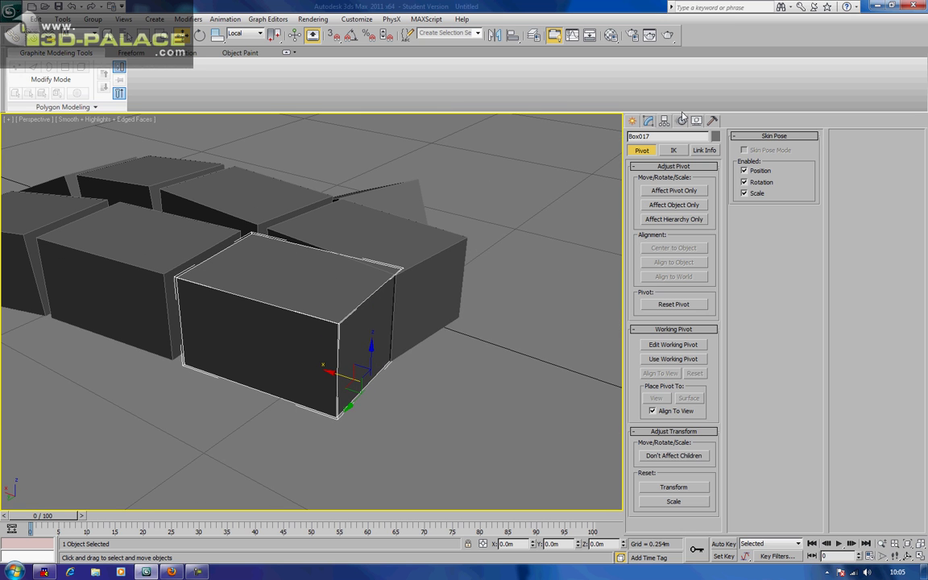
pyautogui.click(646, 124)
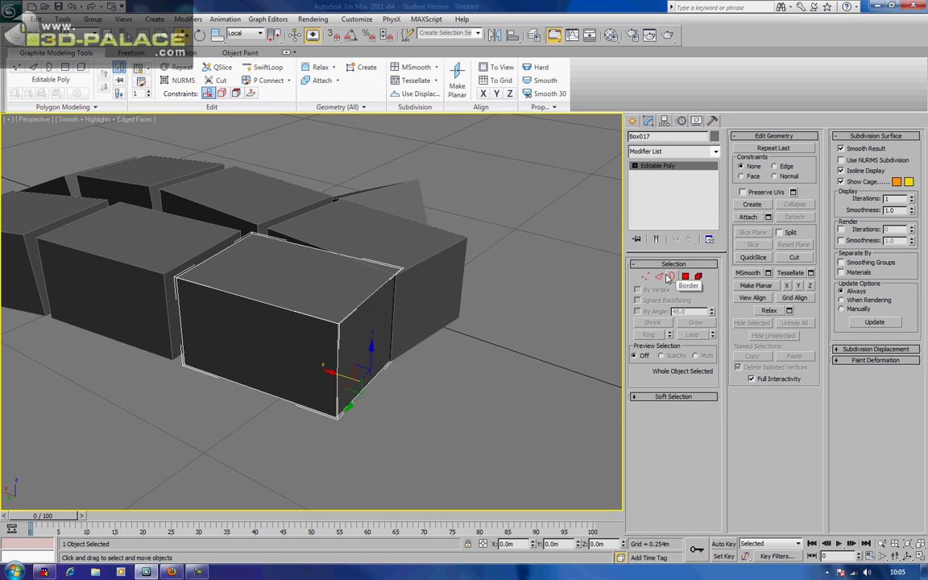
pyautogui.press('2')
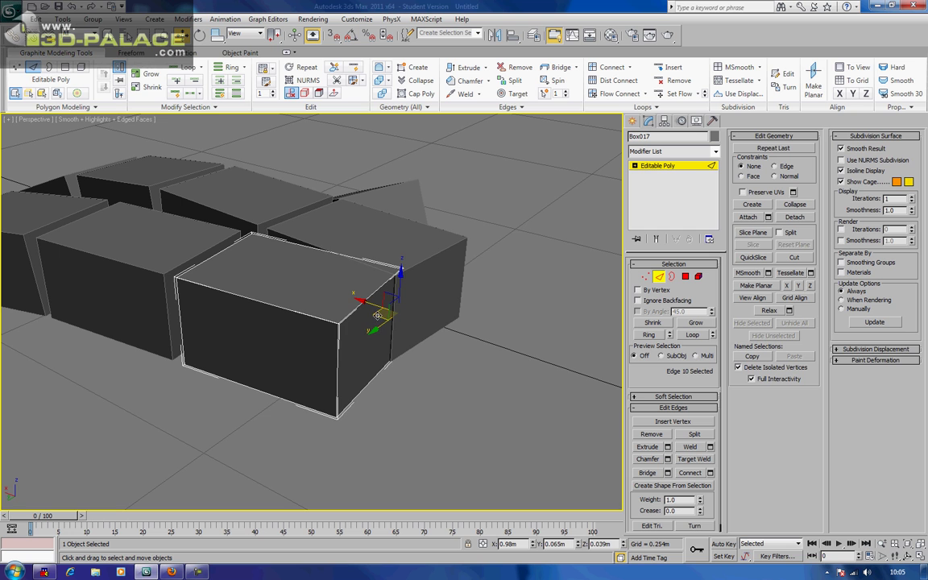
pyautogui.moveTo(378, 315); pyautogui.dragTo(367, 335)
pyautogui.moveTo(552, 286); pyautogui.dragTo(529, 303, button='middle')
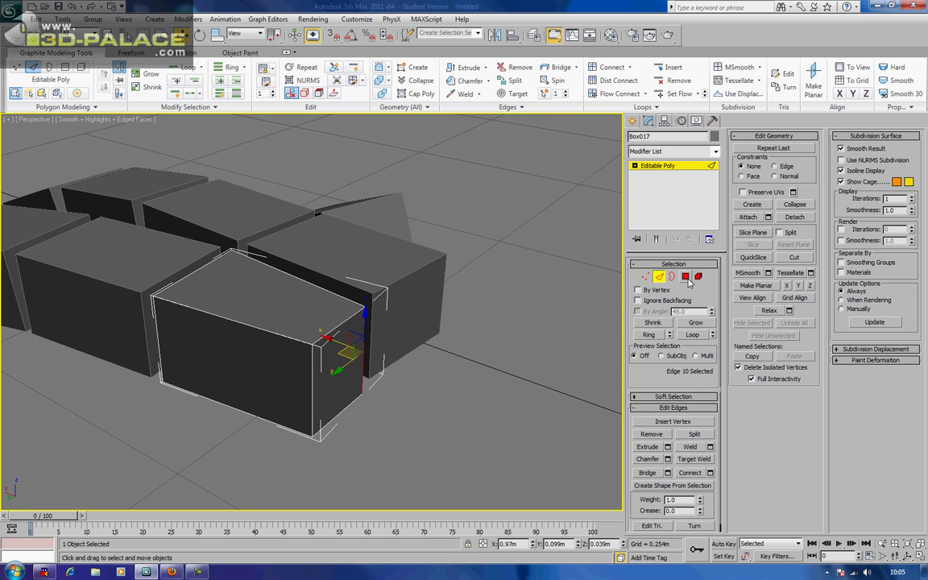
# Step: Attach the neighbouring copied box to Box017 and bridge the two facing side polygons to close the gap
pyautogui.click(747, 219)
pyautogui.click(384, 301)
pyautogui.press('4')
pyautogui.click(363, 301)
pyautogui.keyDown('alt'); pyautogui.moveTo(377, 300); pyautogui.dragTo(318, 300, button='middle'); pyautogui.keyUp('alt')
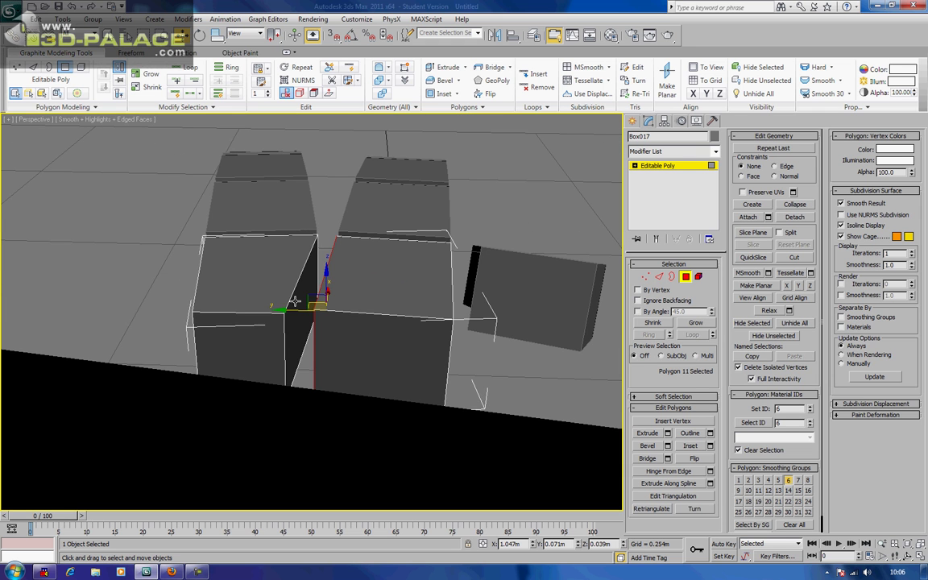
pyautogui.keyDown('ctrl'); pyautogui.click(295, 301); pyautogui.keyUp('ctrl')
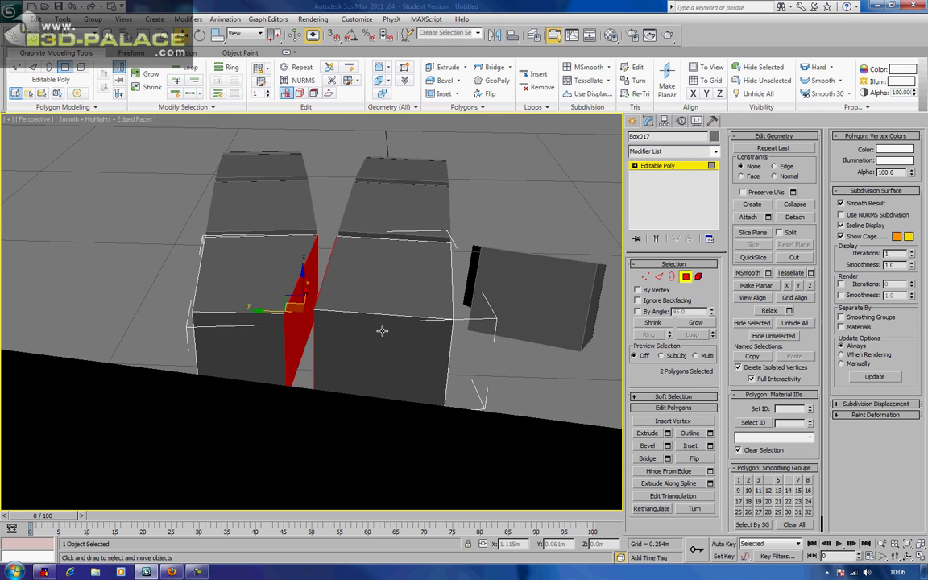
pyautogui.click(647, 458)
pyautogui.keyDown('alt'); pyautogui.moveTo(504, 323); pyautogui.dragTo(492, 315, button='middle'); pyautogui.keyUp('alt')
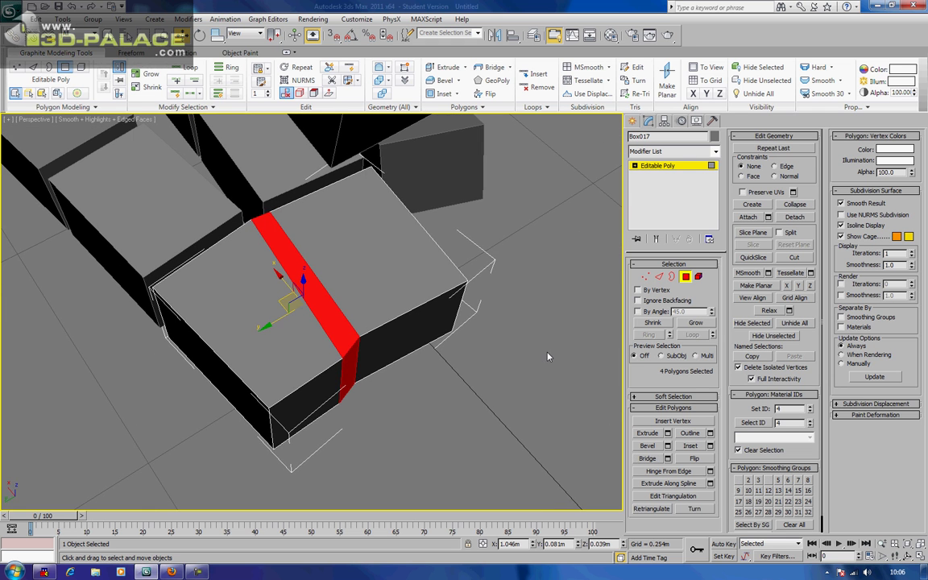
pyautogui.click(478, 336)
# Step: Remove the two edge loops bordering the bridged strip across the middle of Box017
pyautogui.click(658, 277)
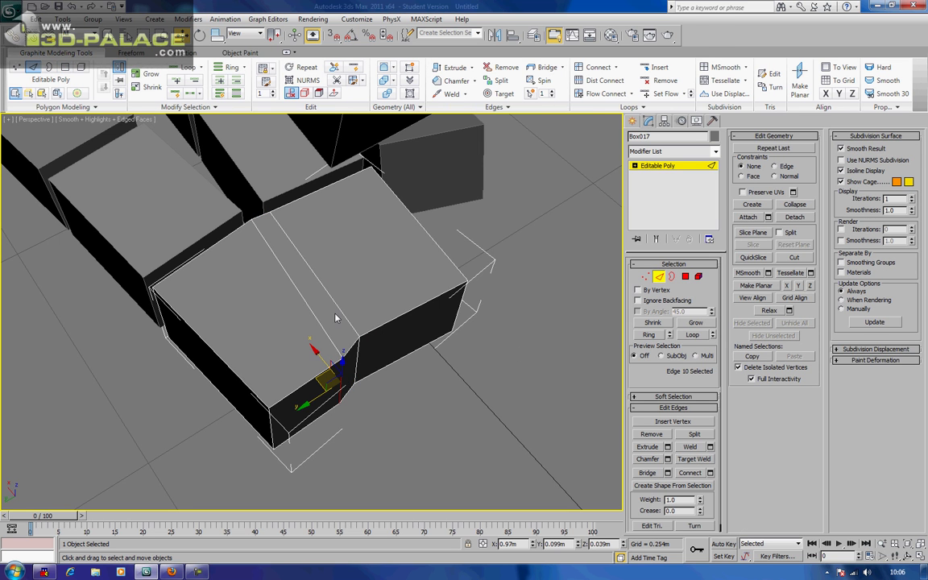
pyautogui.click(334, 315)
pyautogui.keyDown('ctrl'); pyautogui.click(322, 324); pyautogui.keyUp('ctrl')
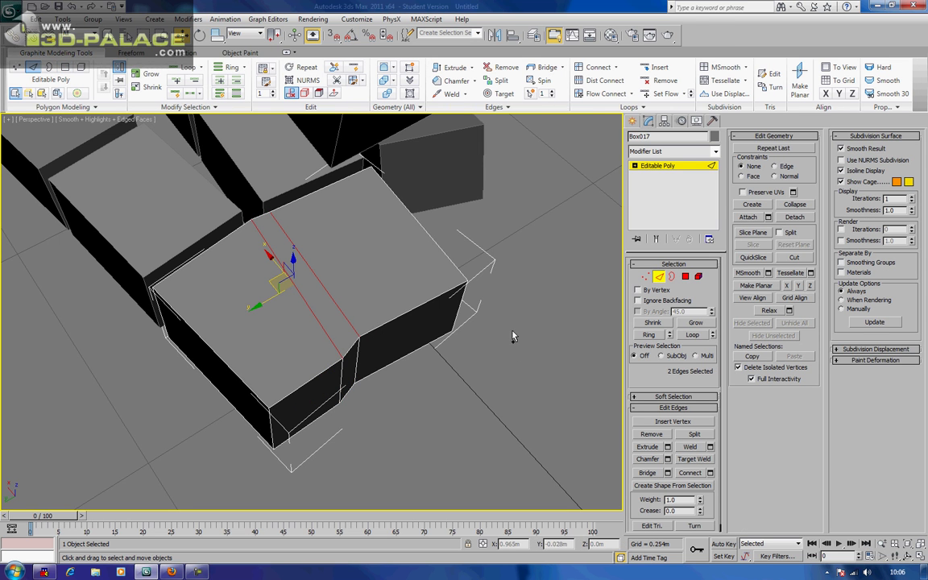
pyautogui.click(649, 335)
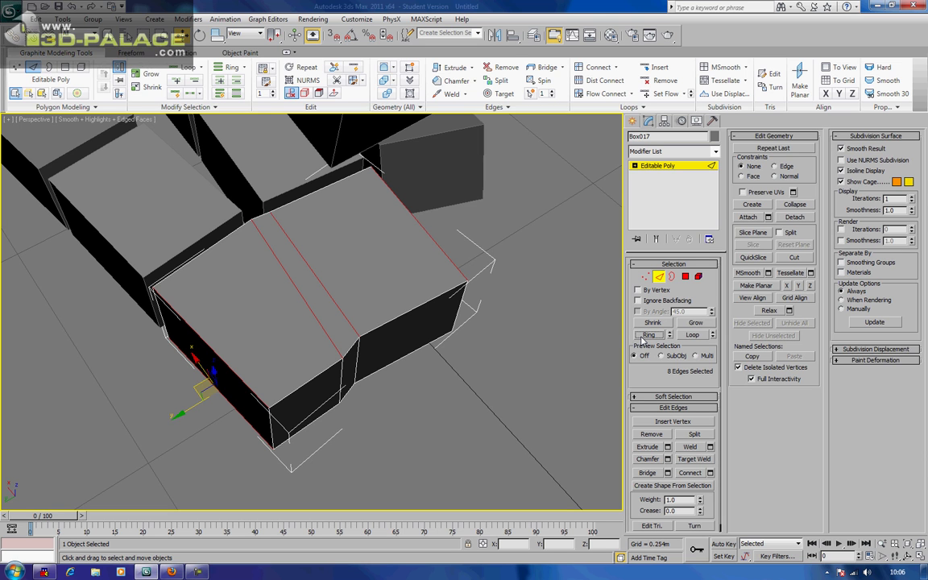
pyautogui.hotkey('ctrl', 'z')
pyautogui.click(693, 335)
pyautogui.press('BackSpace')
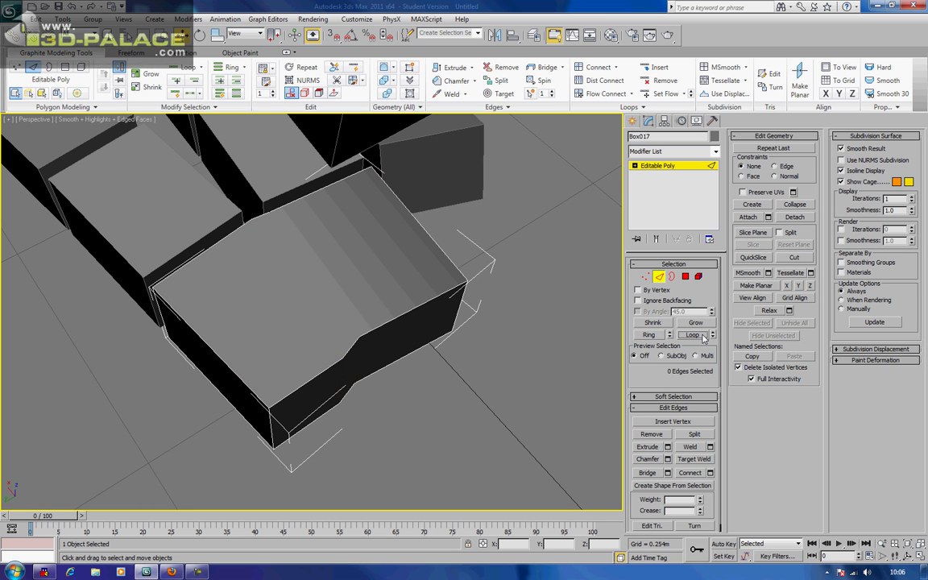
# Step: Remove the eight leftover vertices along the middle of Box017
pyautogui.click(645, 277)
pyautogui.keyDown('alt'); pyautogui.moveTo(464, 260); pyautogui.dragTo(480, 282, button='middle'); pyautogui.keyUp('alt')
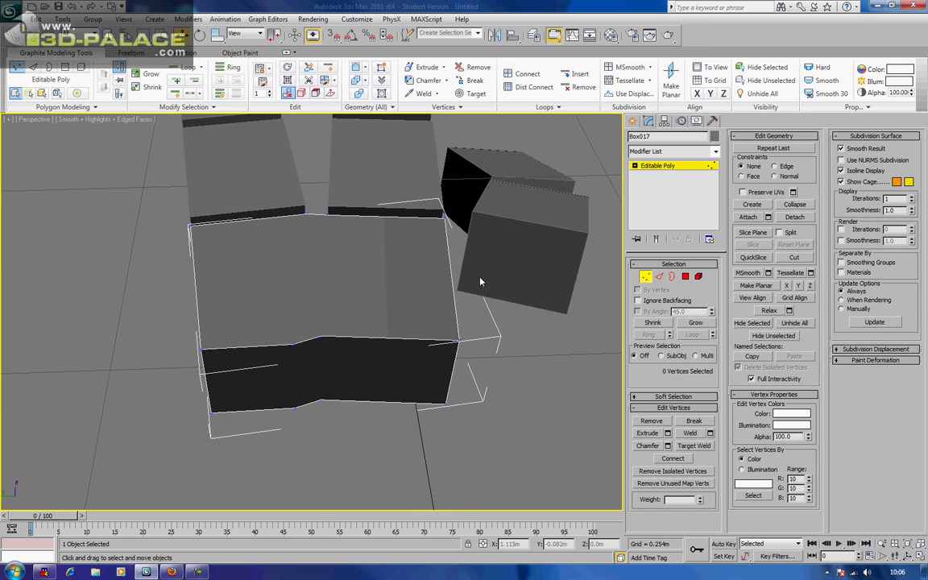
pyautogui.moveTo(351, 196); pyautogui.dragTo(282, 443)
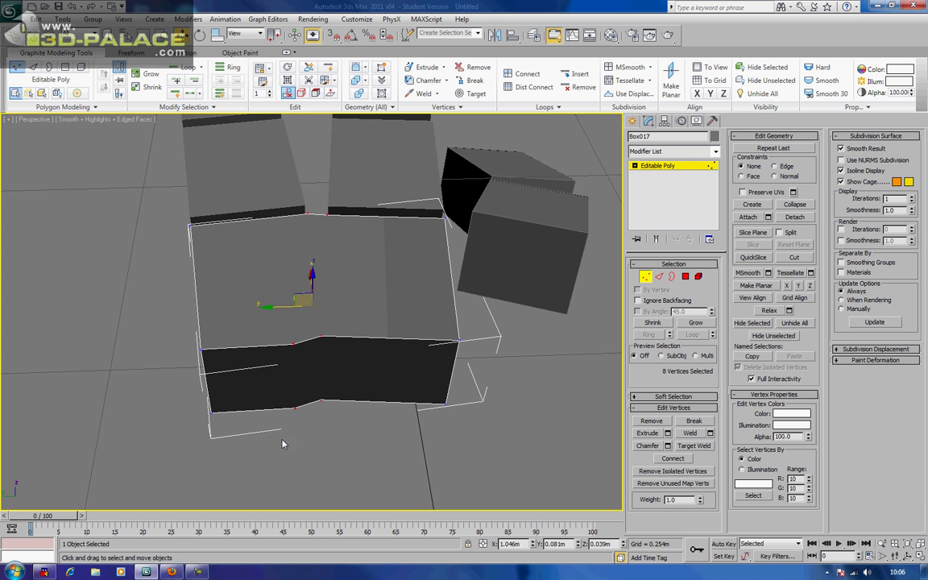
pyautogui.click(284, 441)
pyautogui.keyDown('alt'); pyautogui.moveTo(369, 368); pyautogui.dragTo(431, 364, button='middle'); pyautogui.keyUp('alt')
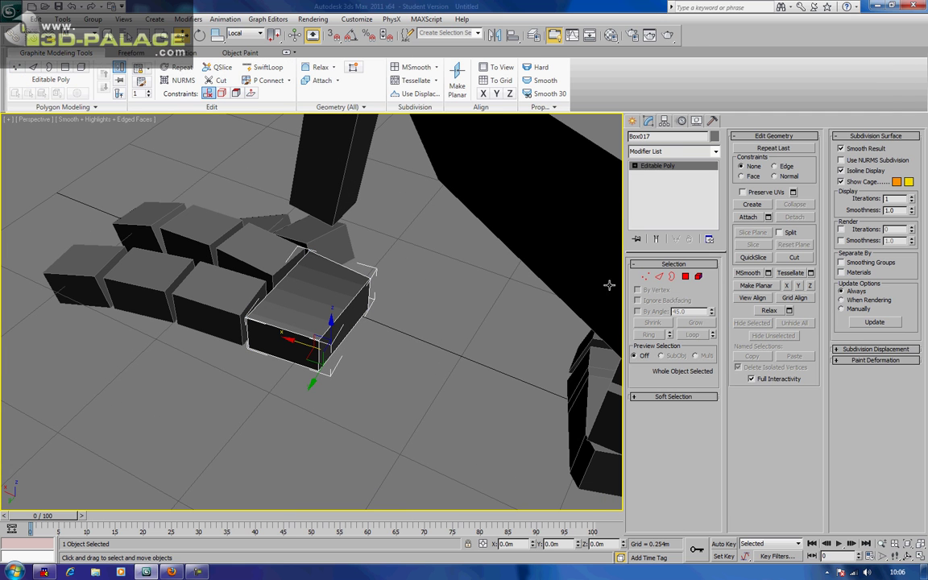
# Step: Clone the rear end polygon of Box017 as a separate object named Object011
pyautogui.click(685, 276)
pyautogui.click(347, 320)
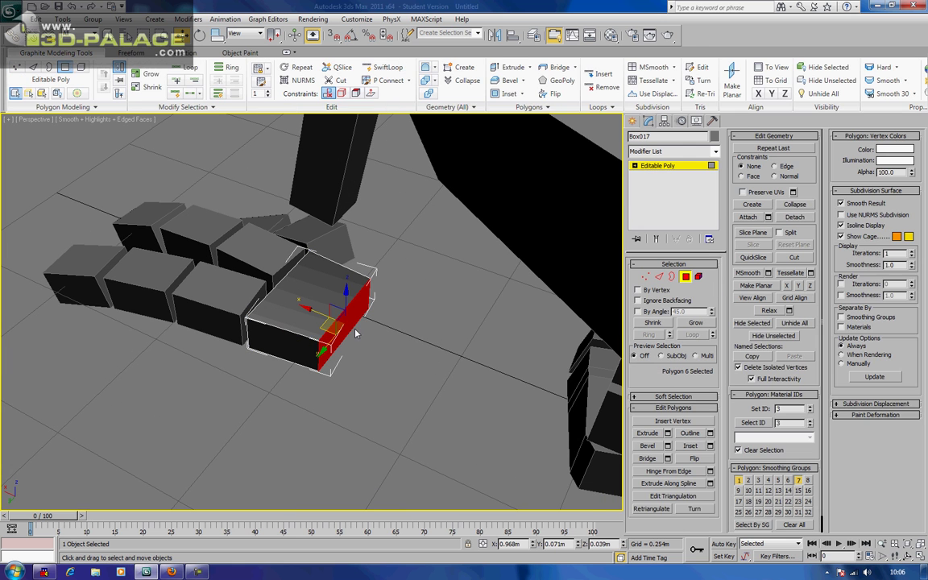
pyautogui.keyDown('shift'); pyautogui.moveTo(319, 316); pyautogui.dragTo(327, 315); pyautogui.keyUp('shift')
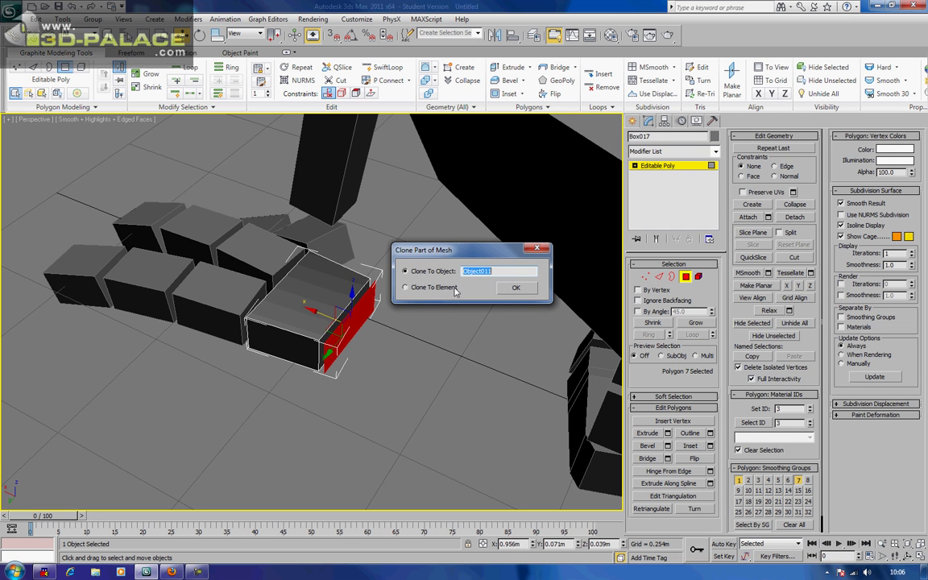
pyautogui.click(516, 288)
# Step: Select the cloned polygon Object011 and move it along local X, away from the rear of the palm
pyautogui.click(670, 277)
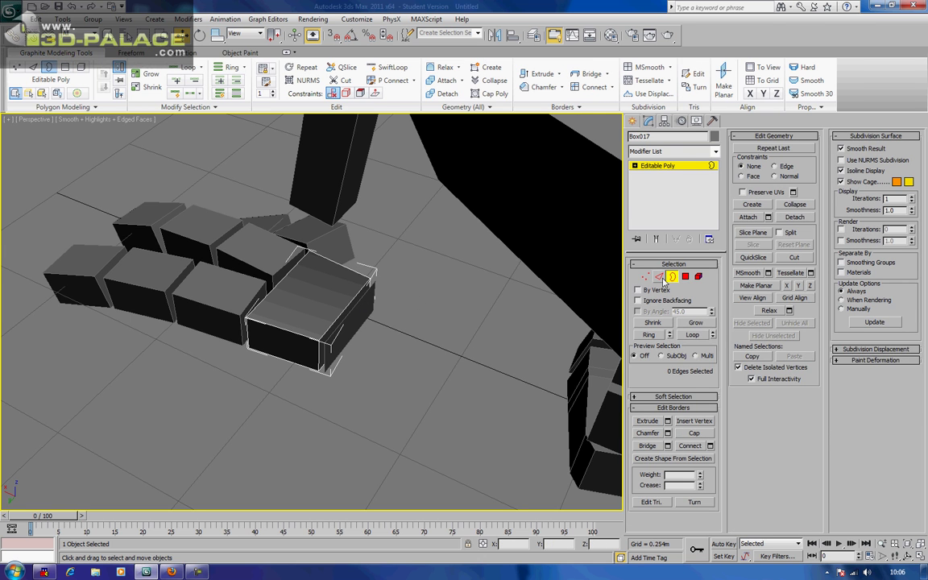
pyautogui.click(474, 325)
pyautogui.click(358, 314)
pyautogui.keyDown('alt'); pyautogui.moveTo(358, 314); pyautogui.dragTo(274, 360, button='middle'); pyautogui.keyUp('alt')
pyautogui.moveTo(307, 344); pyautogui.dragTo(347, 344)
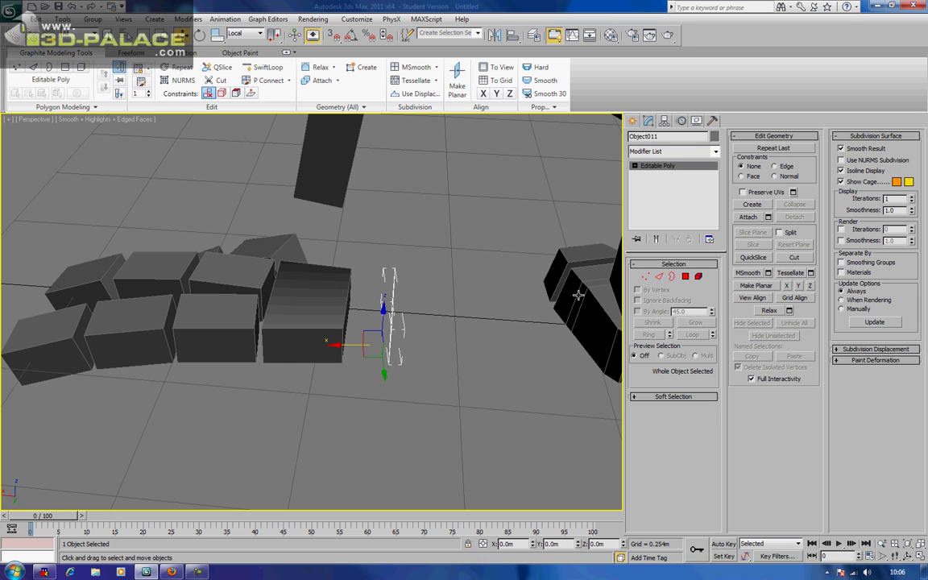
# Step: Extend Object011's open border along X toward the palm to about X 0.946 m, forming a wrist block
pyautogui.click(673, 276)
pyautogui.moveTo(375, 316); pyautogui.dragTo(371, 322)
pyautogui.keyDown('alt'); pyautogui.moveTo(390, 334); pyautogui.dragTo(365, 333, button='middle'); pyautogui.keyUp('alt')
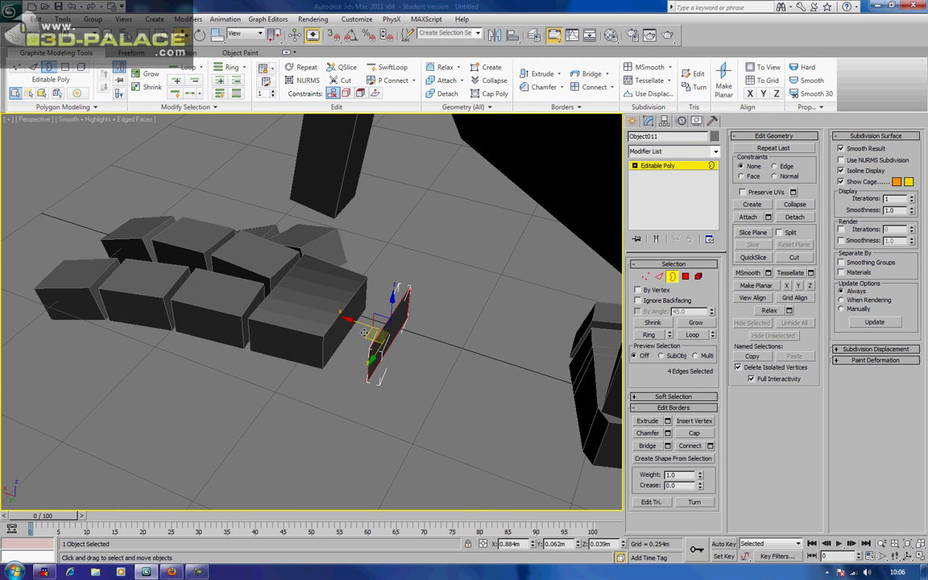
pyautogui.keyDown('shift'); pyautogui.moveTo(363, 323); pyautogui.dragTo(345, 316); pyautogui.keyUp('shift')
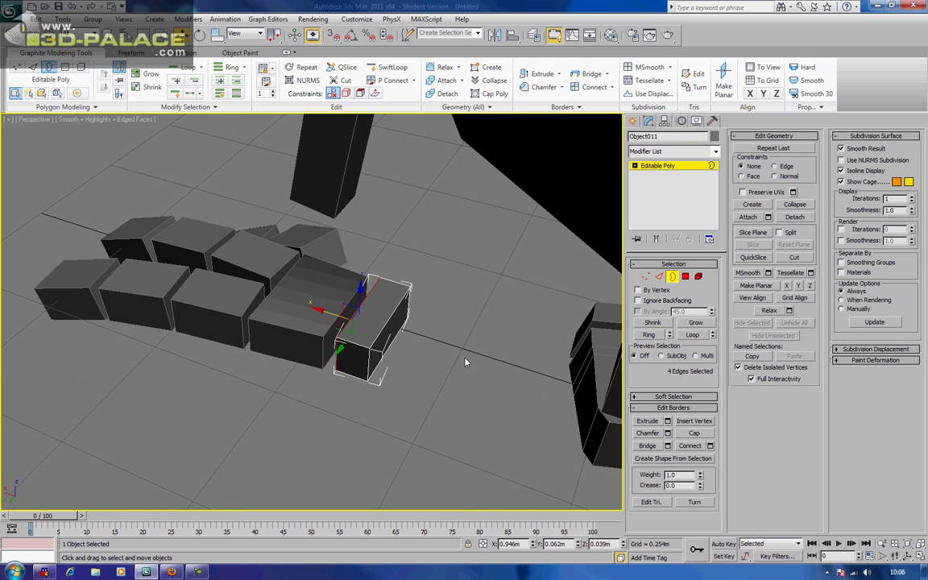
pyautogui.click(487, 404)
pyautogui.keyDown('alt'); pyautogui.moveTo(486, 404); pyautogui.dragTo(383, 408, button='middle'); pyautogui.keyUp('alt')
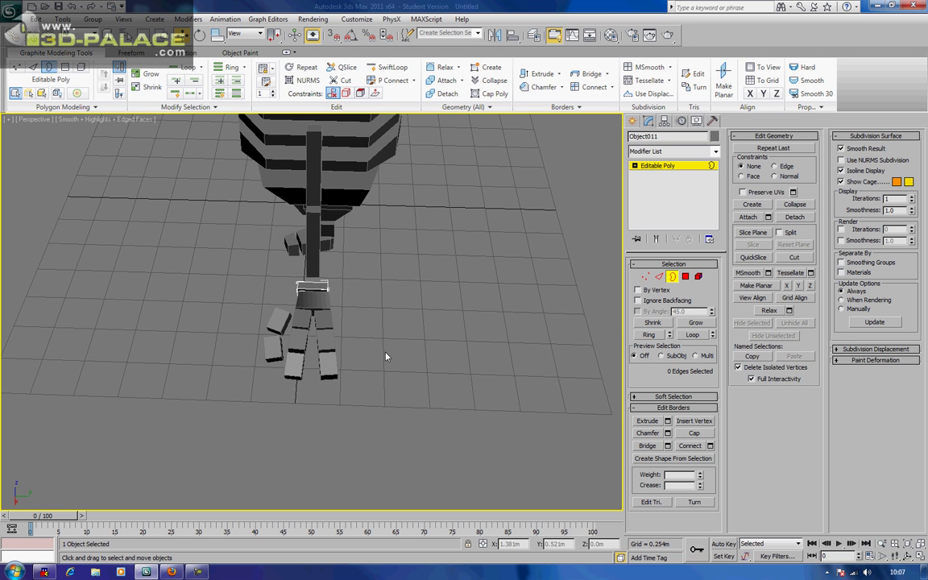
# Step: Leave border editing on Object011, set the reference coordinate system to View and select all ten hand objects
pyautogui.moveTo(375, 291); pyautogui.dragTo(240, 401)
pyautogui.click(672, 278)
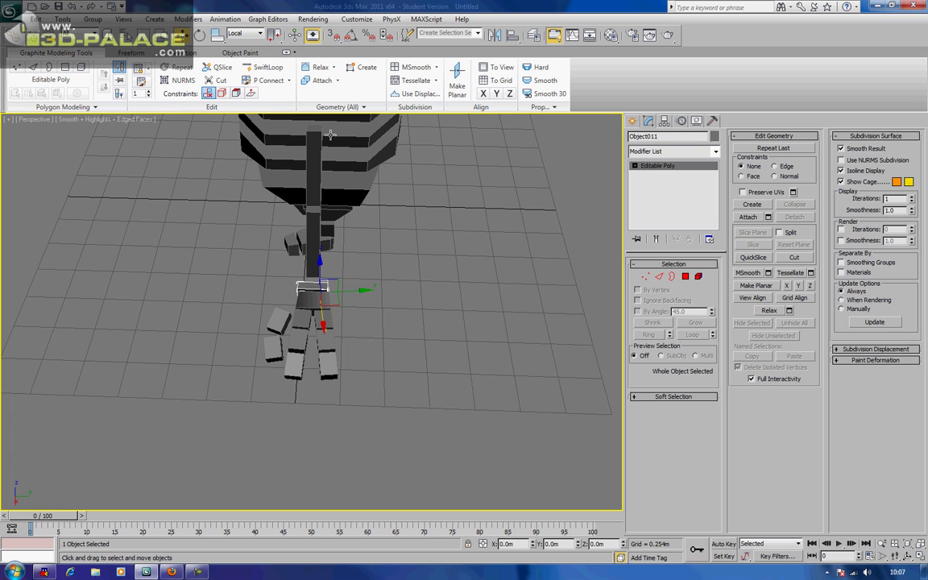
pyautogui.click(246, 34)
pyautogui.click(234, 43)
pyautogui.moveTo(373, 429); pyautogui.dragTo(243, 288)
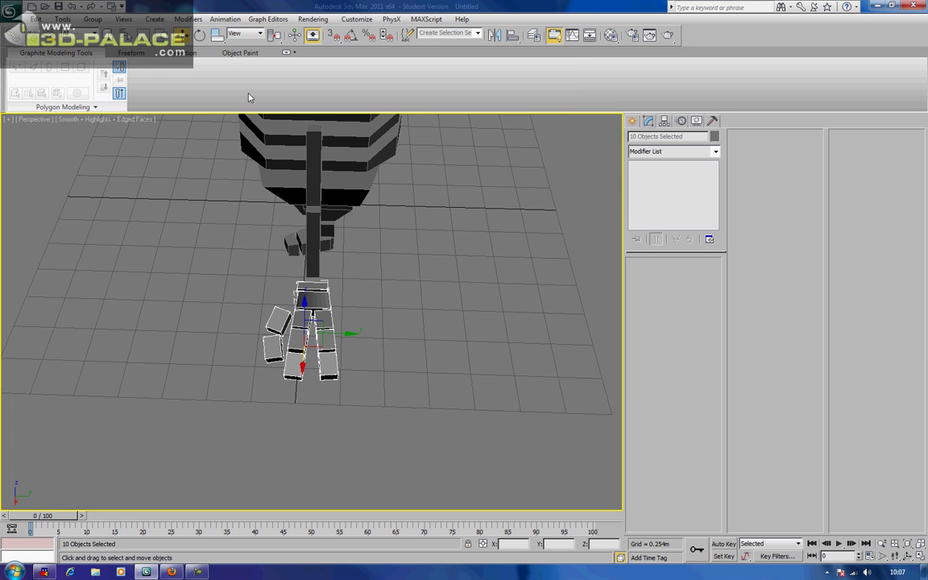
pyautogui.click(218, 36)
pyautogui.moveTo(312, 316); pyautogui.dragTo(354, 344)
pyautogui.rightClick(355, 344)
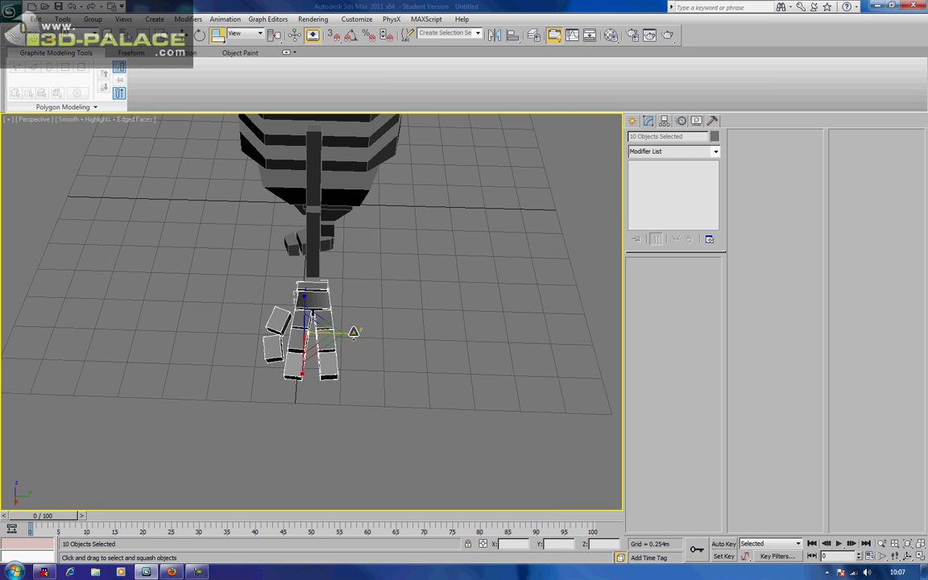
pyautogui.keyDown('alt'); pyautogui.moveTo(366, 319); pyautogui.dragTo(367, 333, button='middle'); pyautogui.keyUp('alt')
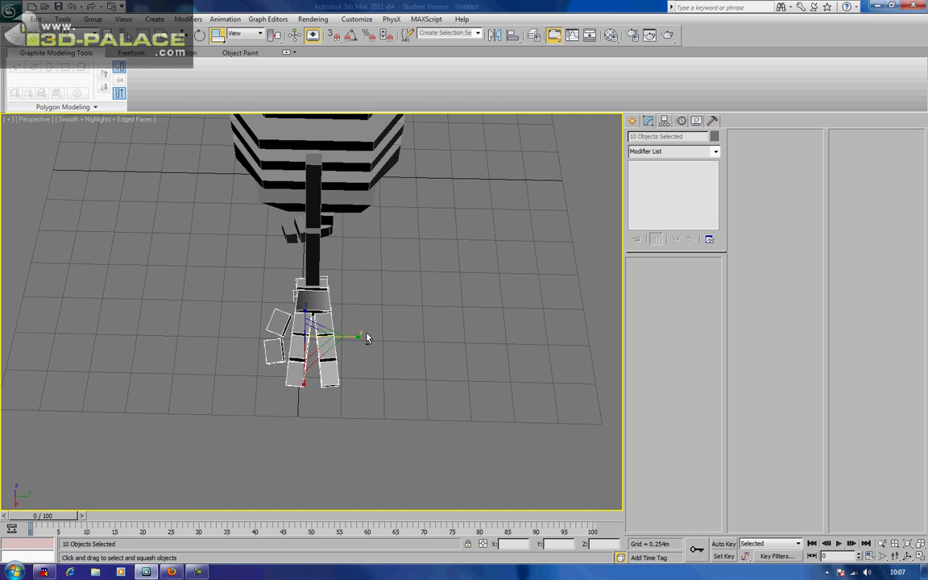
pyautogui.click(224, 39)
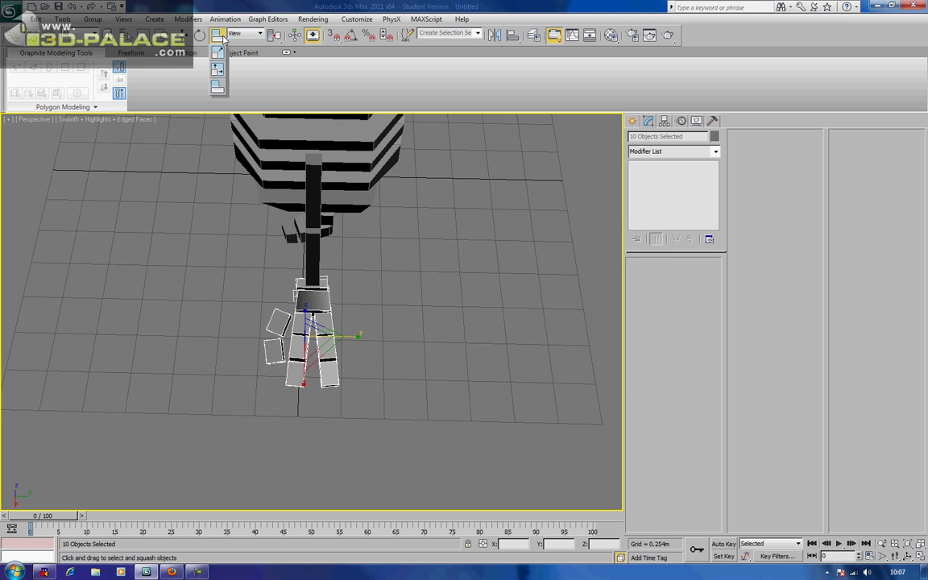
pyautogui.click(222, 60)
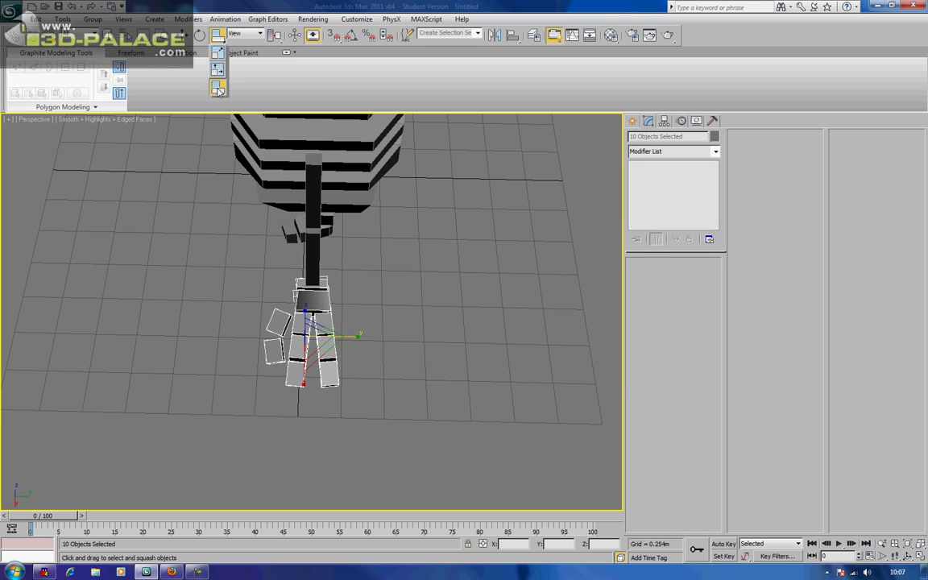
# Step: Widen the selected hand objects with a non-uniform scale of about 124% along Y
pyautogui.click(219, 38)
pyautogui.click(217, 69)
pyautogui.moveTo(354, 335); pyautogui.dragTo(366, 336)
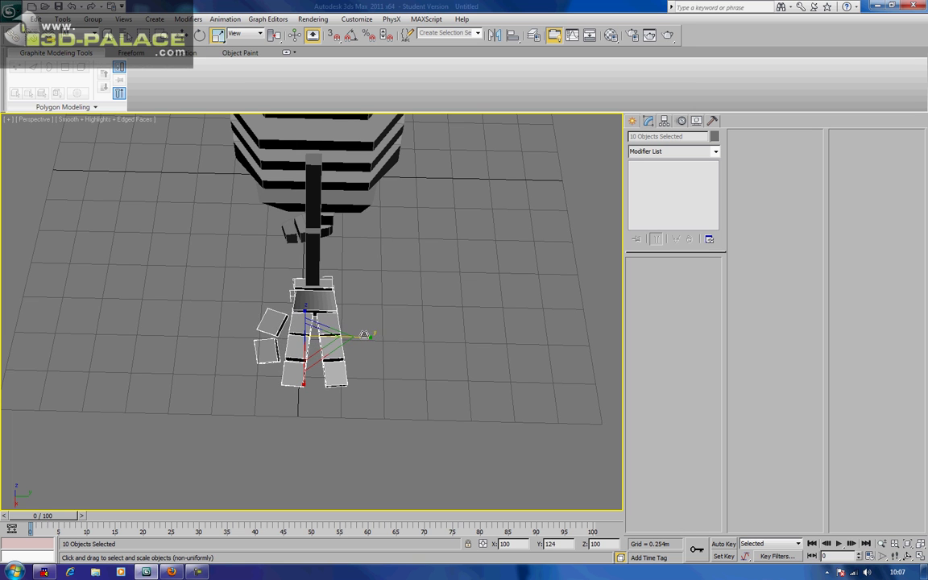
pyautogui.keyDown('alt'); pyautogui.moveTo(356, 369); pyautogui.dragTo(557, 157, button='middle'); pyautogui.keyUp('alt')
# Step: Reset the transforms of the ten selected hand objects with Reset XForm and convert them to Editable Poly
pyautogui.click(712, 122)
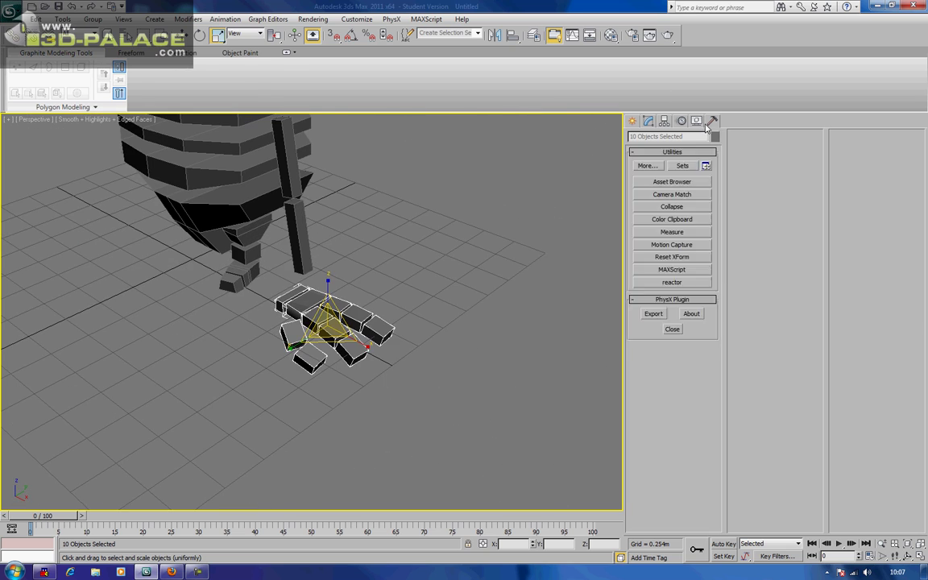
pyautogui.click(662, 258)
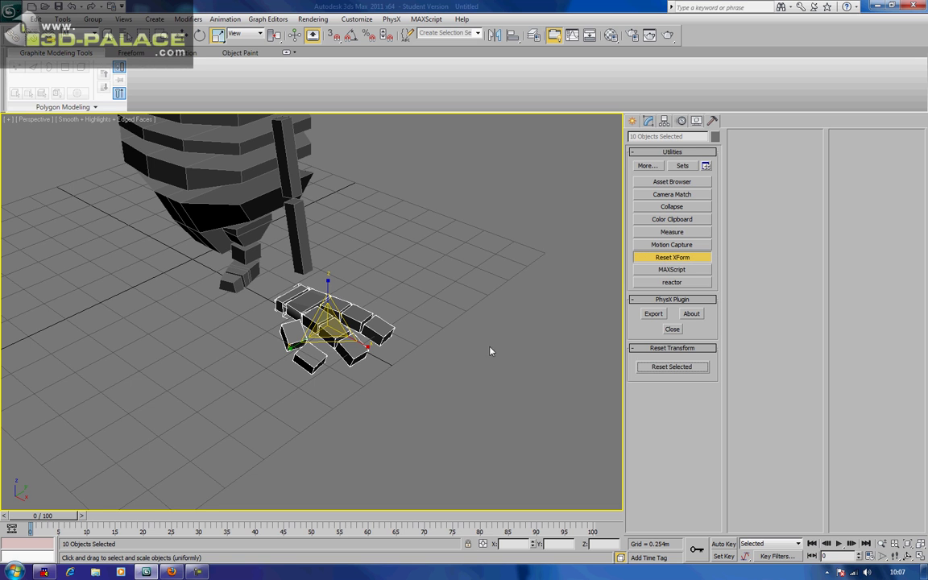
pyautogui.click(658, 369)
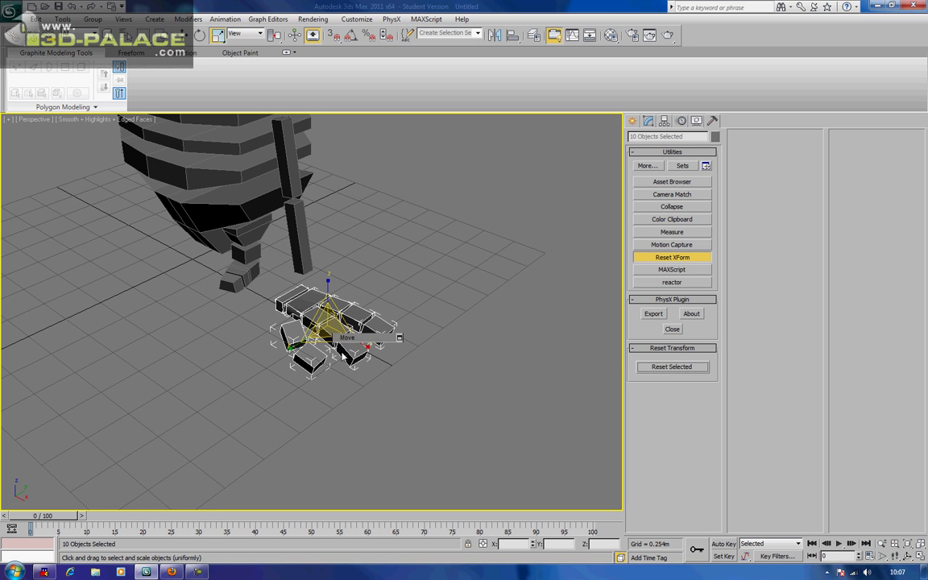
pyautogui.rightClick(333, 334)
pyautogui.moveTo(356, 428)
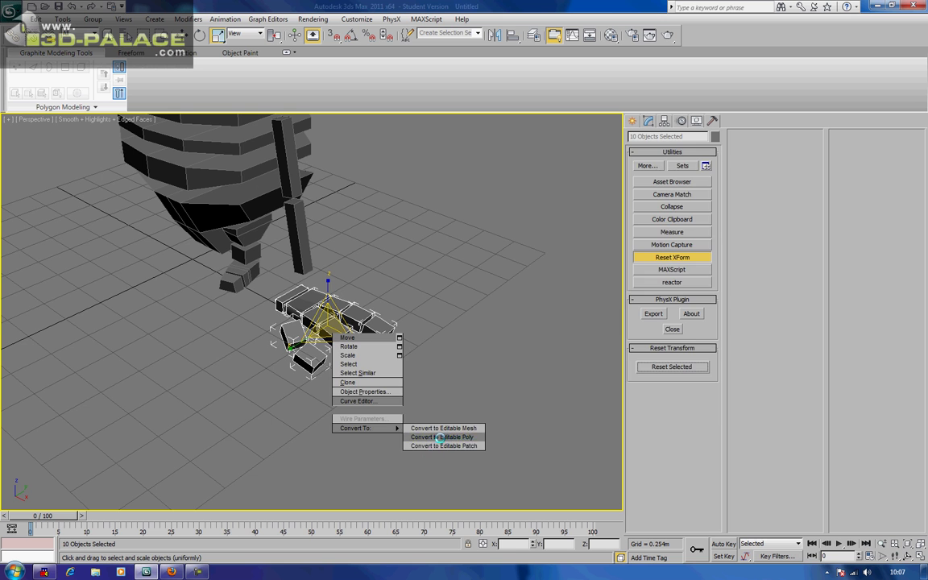
pyautogui.click(441, 438)
pyautogui.click(456, 331)
# Step: Connect the ring of four widthwise edges on Box017 to add an edge loop through the middle of the palm
pyautogui.click(380, 331)
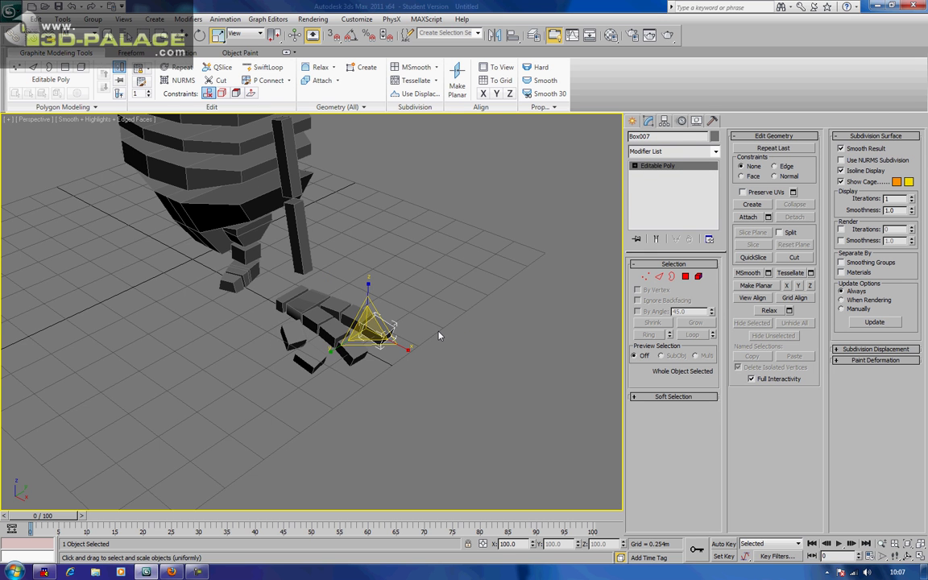
pyautogui.press('z')
pyautogui.keyDown('alt'); pyautogui.moveTo(418, 309); pyautogui.dragTo(433, 291, button='middle'); pyautogui.keyUp('alt')
pyautogui.scroll(-5, 433, 292)
pyautogui.keyDown('alt'); pyautogui.moveTo(277, 262); pyautogui.dragTo(369, 396, button='middle'); pyautogui.keyUp('alt')
pyautogui.scroll(4, 265, 265)
pyautogui.moveTo(321, 363); pyautogui.dragTo(550, 352, button='middle')
pyautogui.scroll(-3, 336, 392)
pyautogui.click(329, 389)
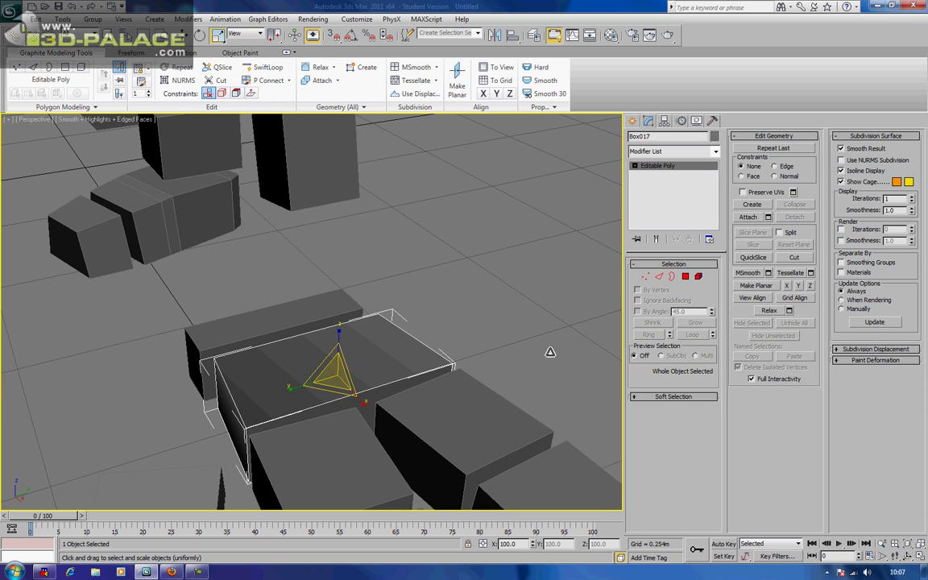
pyautogui.click(660, 277)
pyautogui.click(363, 393)
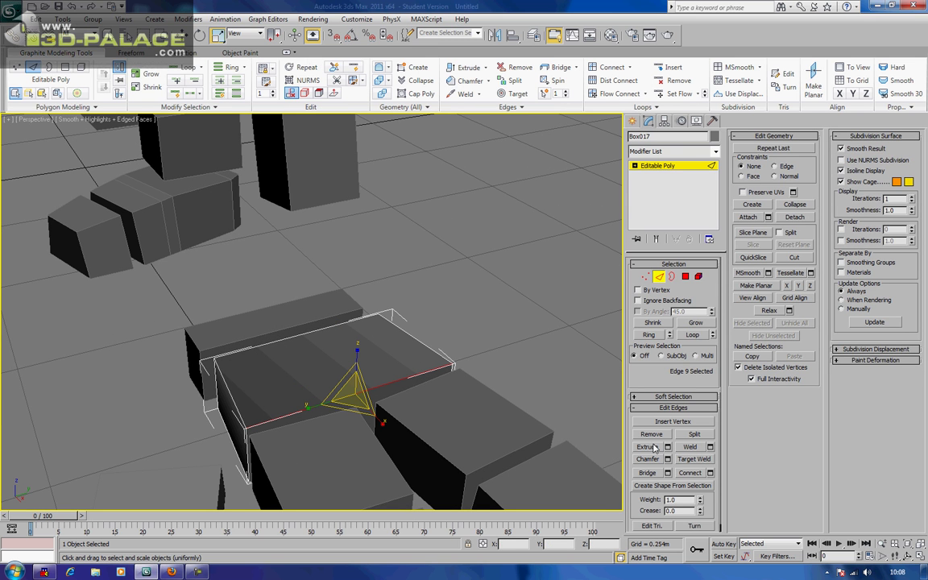
pyautogui.click(650, 335)
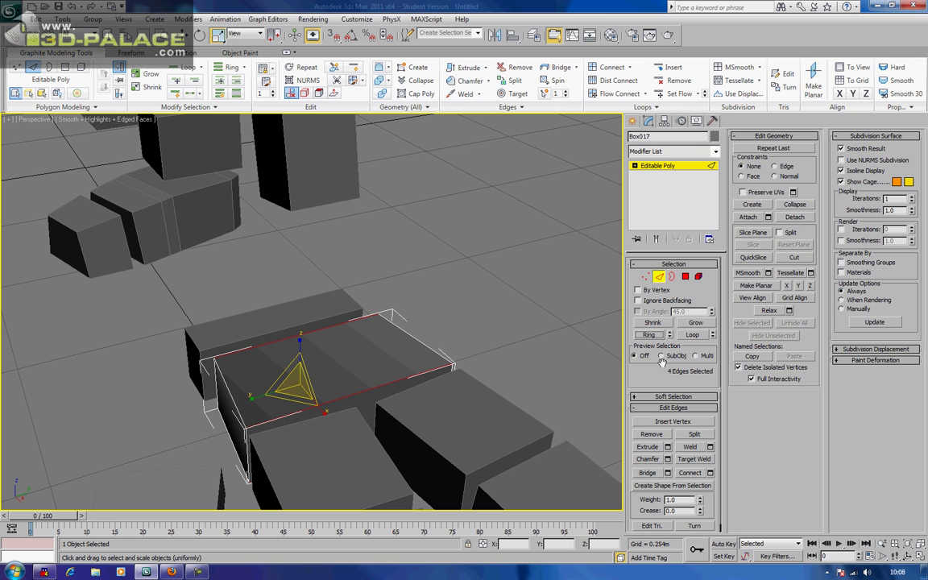
pyautogui.click(689, 475)
pyautogui.click(659, 277)
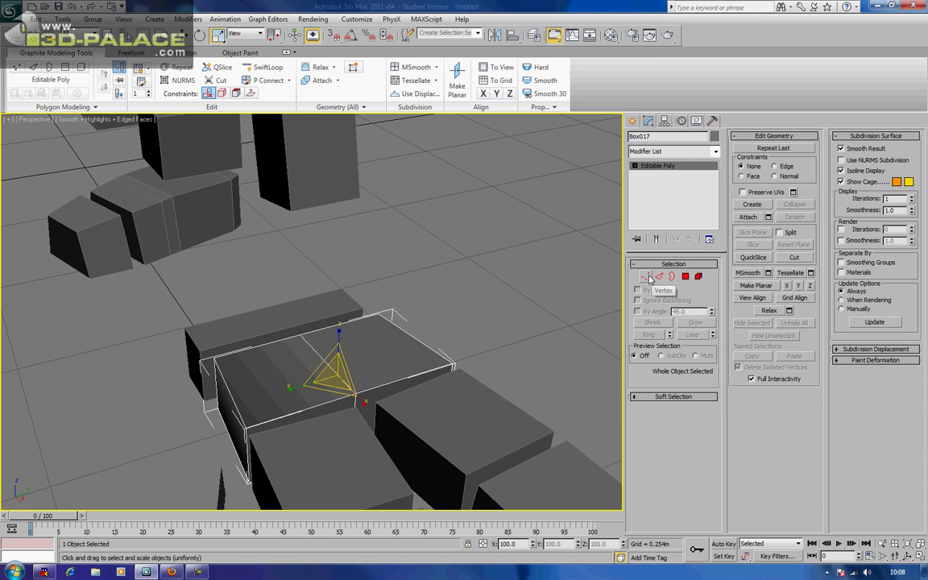
# Step: Raise the middle vertex on the palm's rear top edge to about Z 0.105 m
pyautogui.click(646, 277)
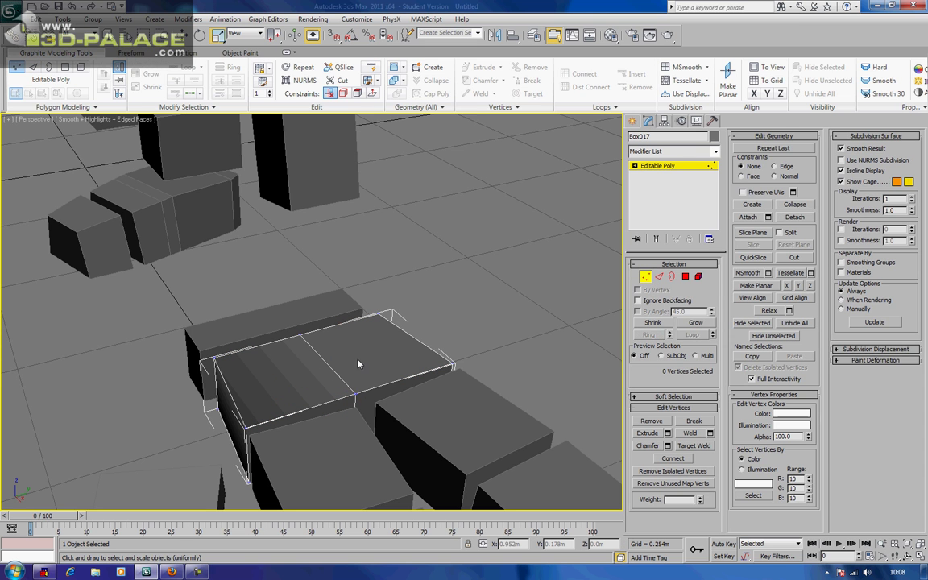
pyautogui.click(297, 339)
pyautogui.press('w')
pyautogui.moveTo(301, 311); pyautogui.dragTo(302, 288)
pyautogui.keyDown('alt'); pyautogui.moveTo(287, 346); pyautogui.dragTo(586, 295, button='middle'); pyautogui.keyUp('alt')
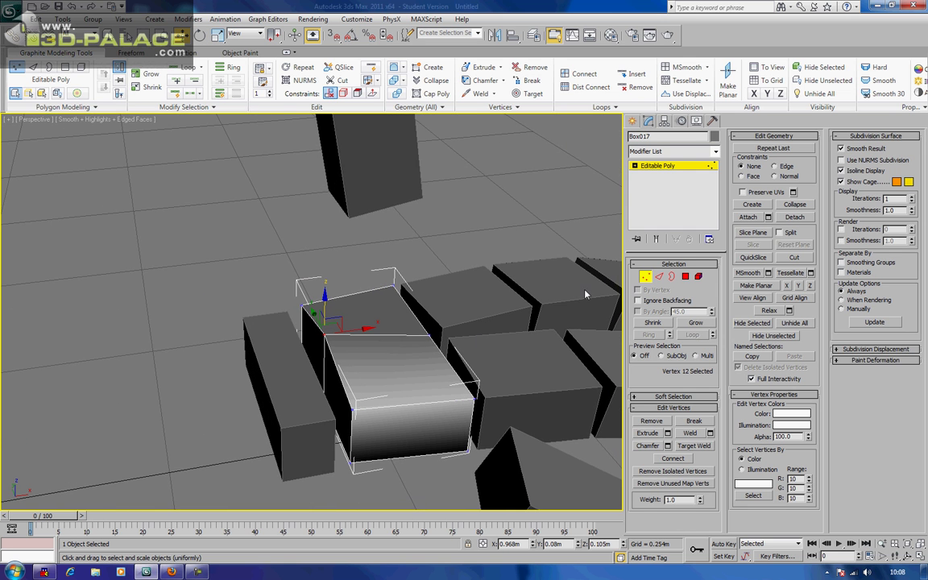
# Step: On the wrist block Object011, connect the ring of four long edges to add a loop across its middle
pyautogui.click(648, 280)
pyautogui.click(306, 399)
pyautogui.moveTo(307, 399); pyautogui.dragTo(410, 393, button='middle')
pyautogui.click(659, 278)
pyautogui.click(427, 387)
pyautogui.click(656, 336)
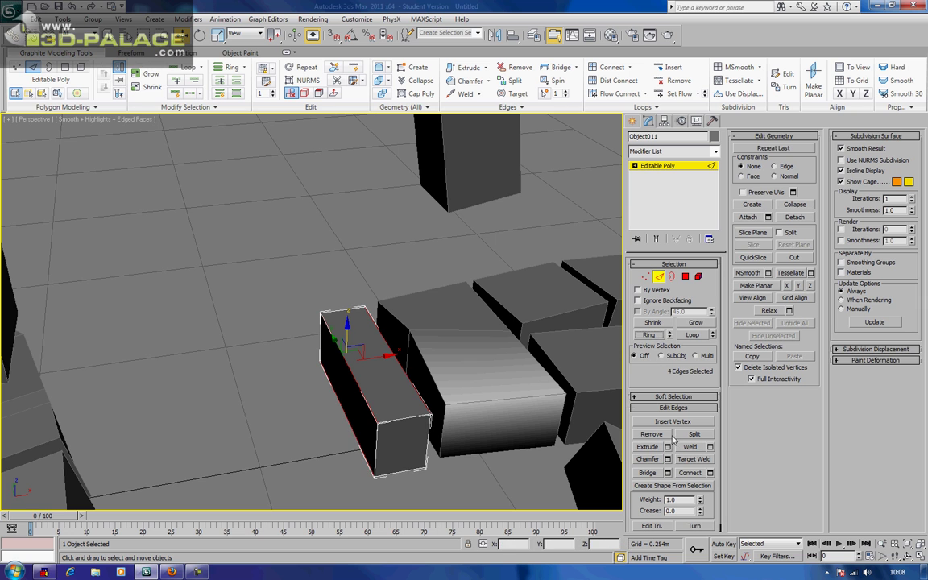
# Step: Raise the middle edge on top of the wrist block into a slight ridge, then end edge editing and deselect it
pyautogui.click(367, 359)
pyautogui.moveTo(369, 338); pyautogui.dragTo(370, 315)
pyautogui.click(309, 368)
pyautogui.scroll(-4, 308, 369)
pyautogui.scroll(-2, 308, 369)
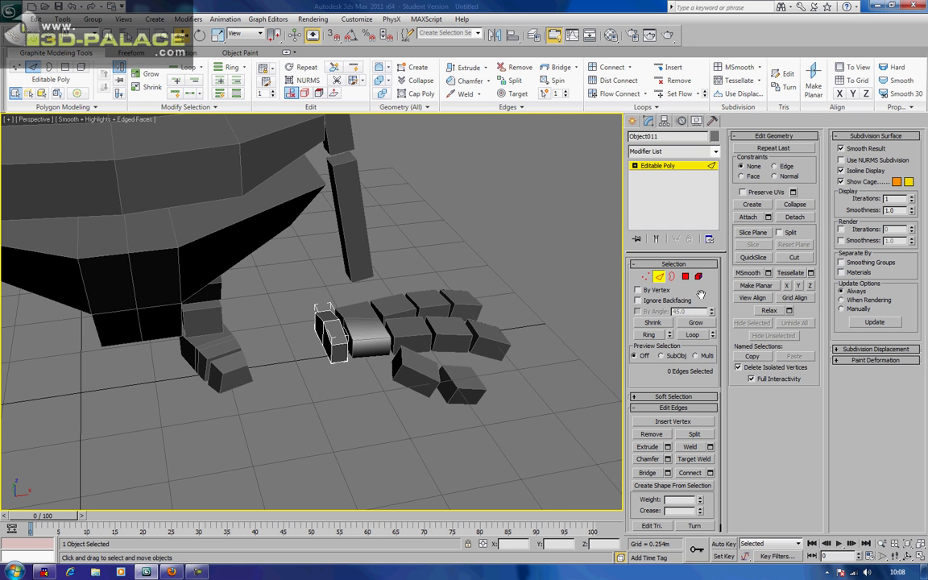
pyautogui.click(660, 277)
pyautogui.click(526, 462)
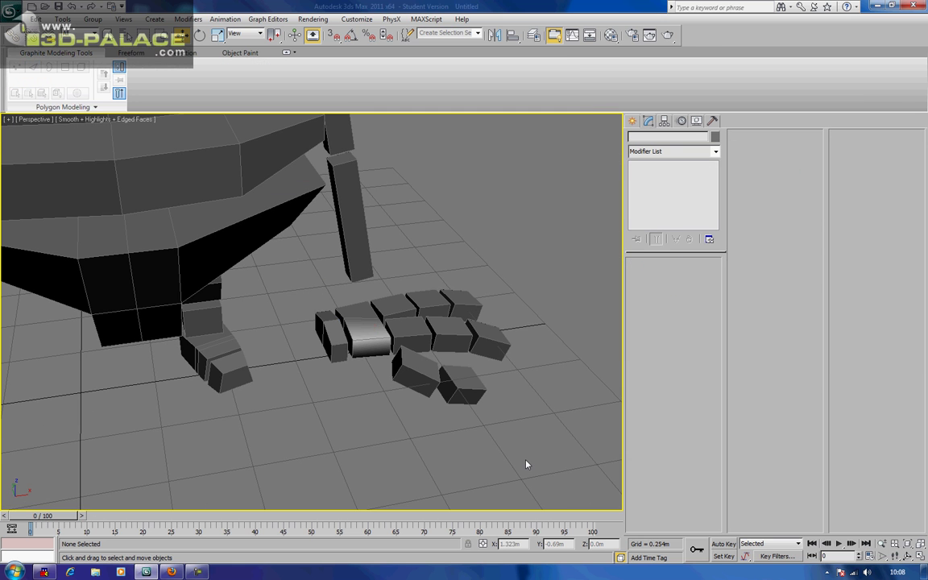
# Step: Select all ten hand objects and prepare to rotate them
pyautogui.scroll(-5, 526, 462)
pyautogui.scroll(2, 525, 460)
pyautogui.scroll(-3, 520, 407)
pyautogui.keyDown('alt'); pyautogui.moveTo(482, 388); pyautogui.dragTo(421, 373, button='middle'); pyautogui.keyUp('alt')
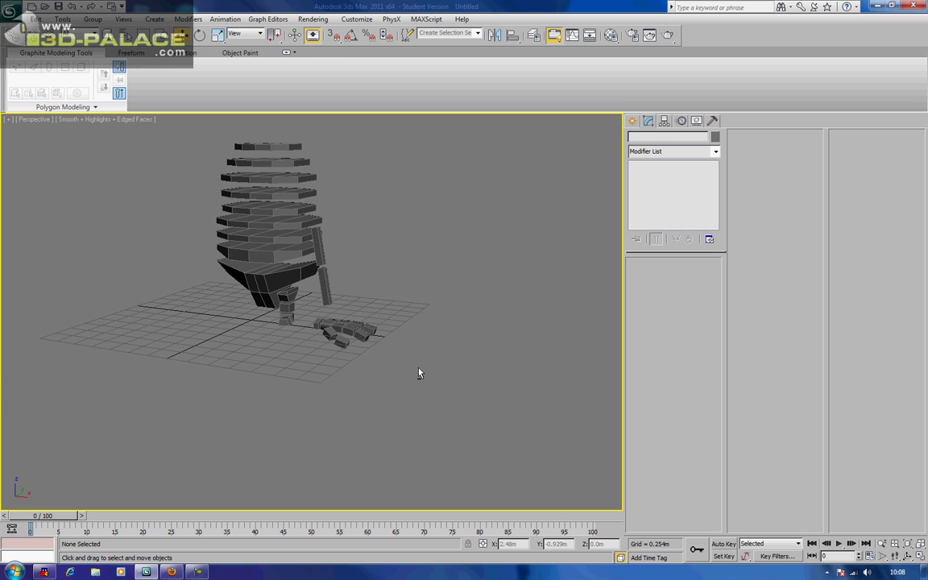
pyautogui.scroll(3, 420, 373)
pyautogui.moveTo(345, 390); pyautogui.dragTo(321, 403)
pyautogui.press('r')
pyautogui.press('t')
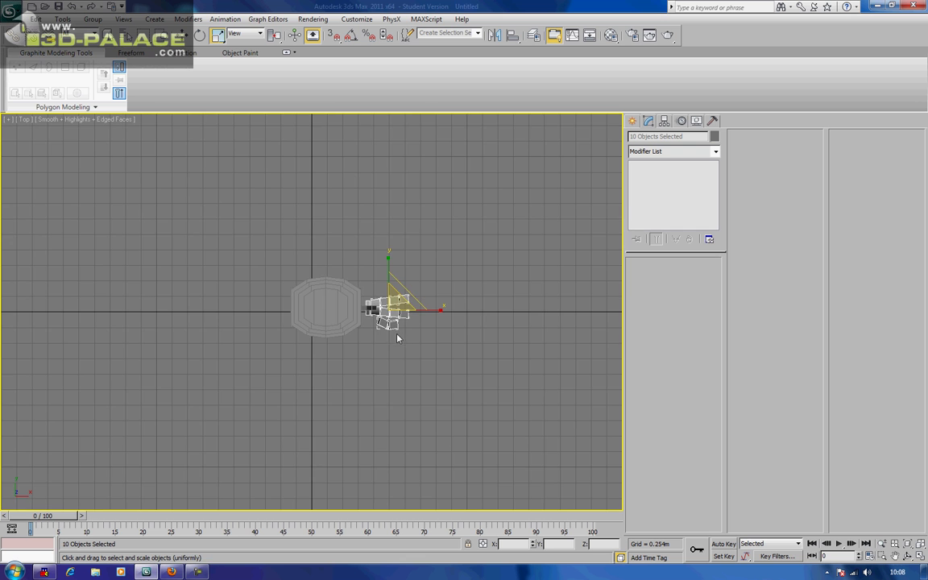
pyautogui.press('p')
pyautogui.press('z')
pyautogui.keyDown('alt'); pyautogui.moveTo(402, 325); pyautogui.dragTo(372, 246, button='middle'); pyautogui.keyUp('alt')
pyautogui.press('e')
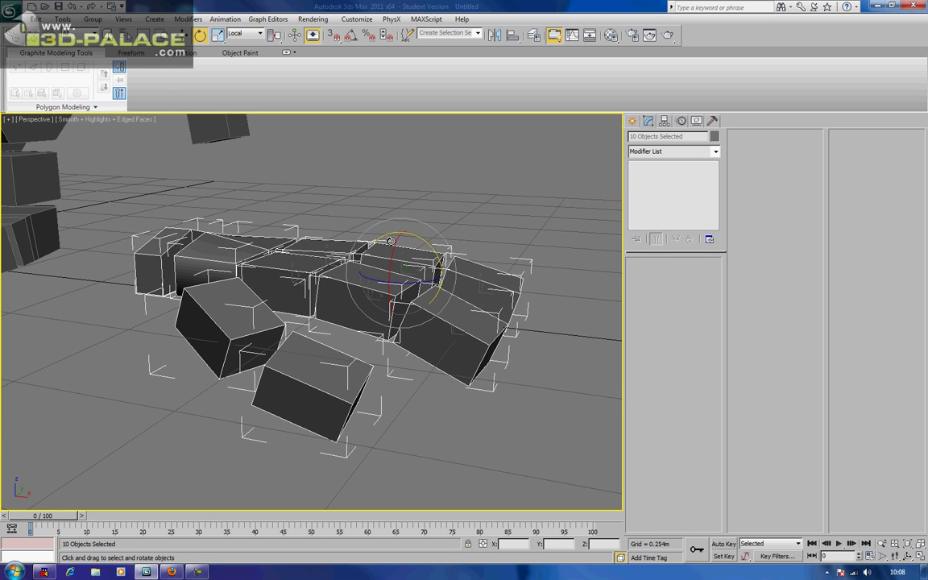
# Step: Rotate the whole hand in the View coordinate system so its fingers point downward, then deselect it
pyautogui.moveTo(420, 241)
pyautogui.mouseDown()
pyautogui.moveTo(448, 243)
pyautogui.moveTo(434, 244)
pyautogui.mouseUp()
pyautogui.rightClick(434, 244)
pyautogui.click(246, 34)
pyautogui.click(250, 43)
pyautogui.moveTo(353, 270); pyautogui.dragTo(385, 369)
pyautogui.scroll(-4, 385, 368)
pyautogui.keyDown('alt'); pyautogui.moveTo(390, 303); pyautogui.dragTo(379, 325, button='middle'); pyautogui.keyUp('alt')
pyautogui.moveTo(357, 351); pyautogui.dragTo(370, 369)
pyautogui.moveTo(387, 352); pyautogui.dragTo(383, 379, button='middle')
pyautogui.scroll(3, 383, 379)
pyautogui.click(415, 325)
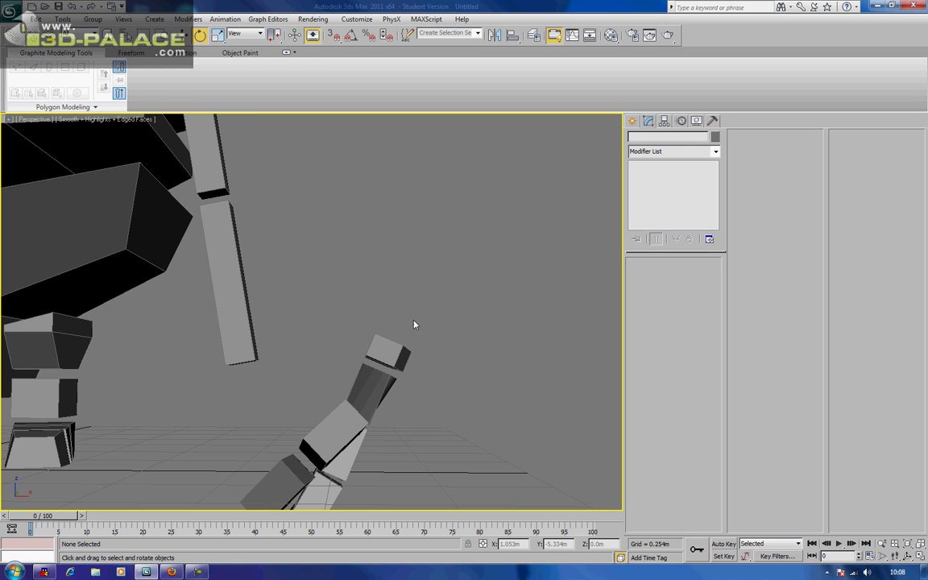
# Step: Select the palm and wrist blocks, rotate them upright and move them back over the base of the fingers
pyautogui.moveTo(360, 385); pyautogui.dragTo(363, 385)
pyautogui.keyDown('alt'); pyautogui.moveTo(393, 390); pyautogui.dragTo(364, 380, button='middle'); pyautogui.keyUp('alt')
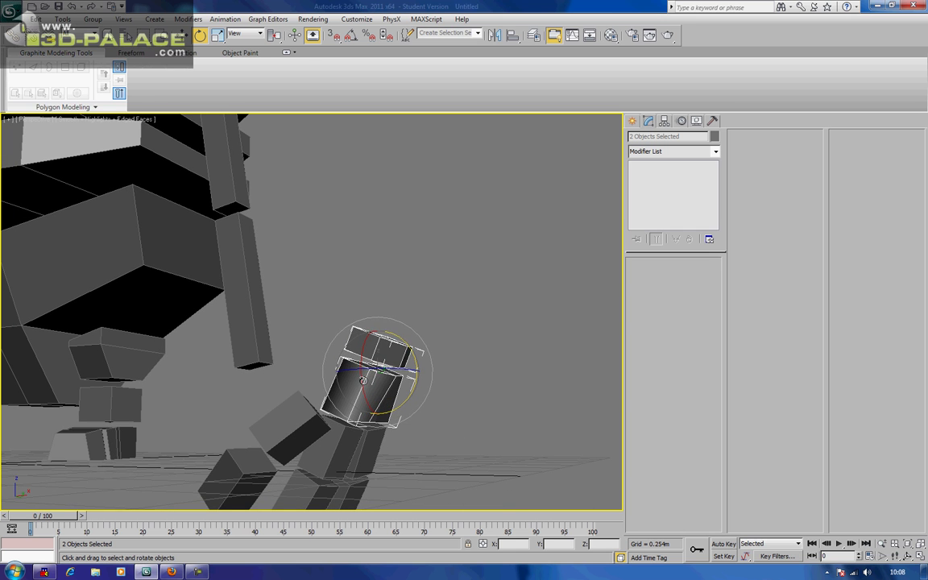
pyautogui.moveTo(411, 351); pyautogui.dragTo(410, 370)
pyautogui.press('w')
pyautogui.keyDown('alt'); pyautogui.moveTo(410, 370); pyautogui.dragTo(433, 378, button='middle'); pyautogui.keyUp('alt')
pyautogui.moveTo(395, 356); pyautogui.dragTo(375, 355)
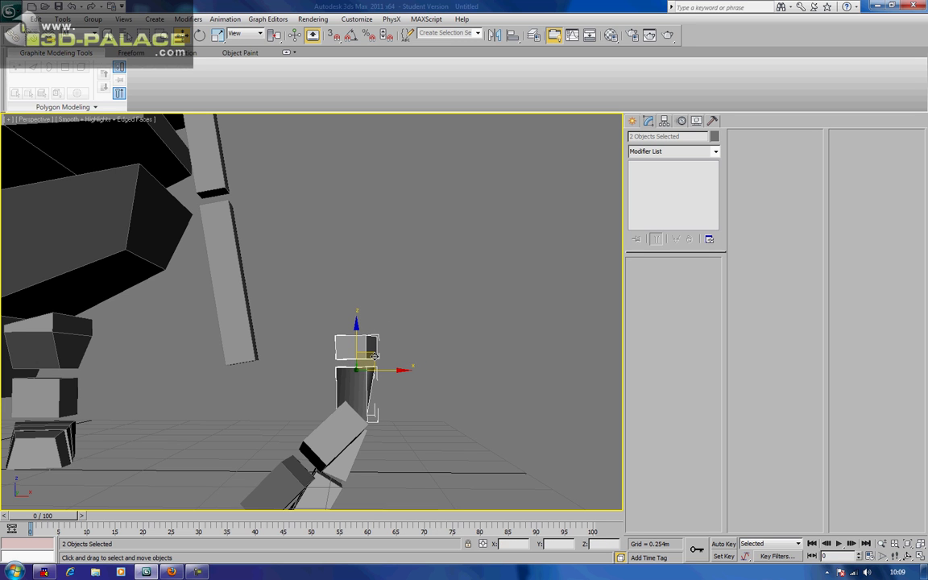
# Step: Nudge the palm and wrist blocks slightly from a side view to line them up with the fingers, then deselect them
pyautogui.keyDown('alt'); pyautogui.moveTo(379, 359); pyautogui.dragTo(403, 332, button='middle'); pyautogui.keyUp('alt')
pyautogui.keyDown('alt'); pyautogui.moveTo(402, 260); pyautogui.dragTo(253, 310, button='middle'); pyautogui.keyUp('alt')
pyautogui.moveTo(259, 295); pyautogui.dragTo(256, 289)
pyautogui.click(217, 229)
pyautogui.keyDown('alt'); pyautogui.moveTo(217, 229); pyautogui.dragTo(440, 240, button='middle'); pyautogui.keyUp('alt')
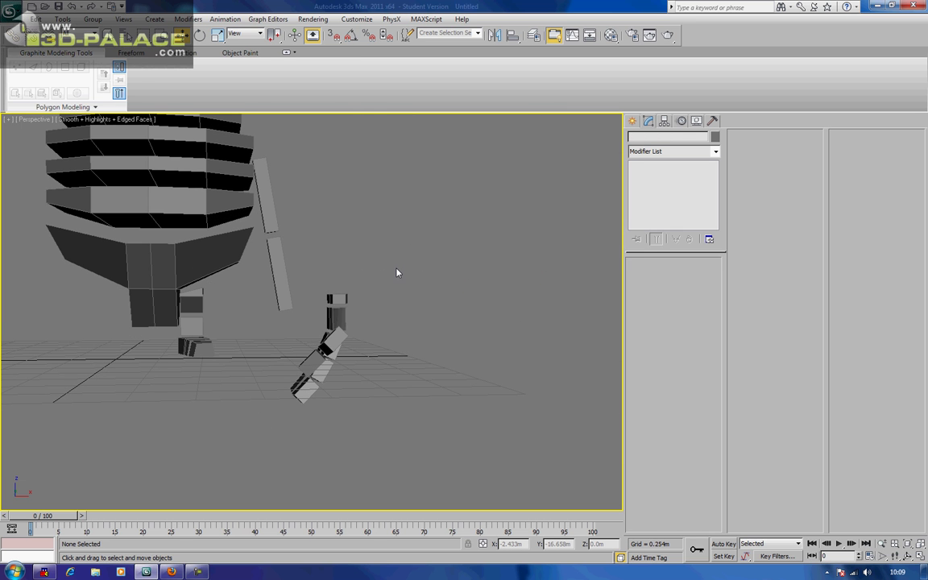
# Step: Select all ten hand objects and scale them down uniformly in the Front view to suit the arm's thickness
pyautogui.keyDown('alt'); pyautogui.moveTo(368, 276); pyautogui.dragTo(378, 314, button='middle'); pyautogui.keyUp('alt')
pyautogui.moveTo(378, 289); pyautogui.dragTo(315, 438)
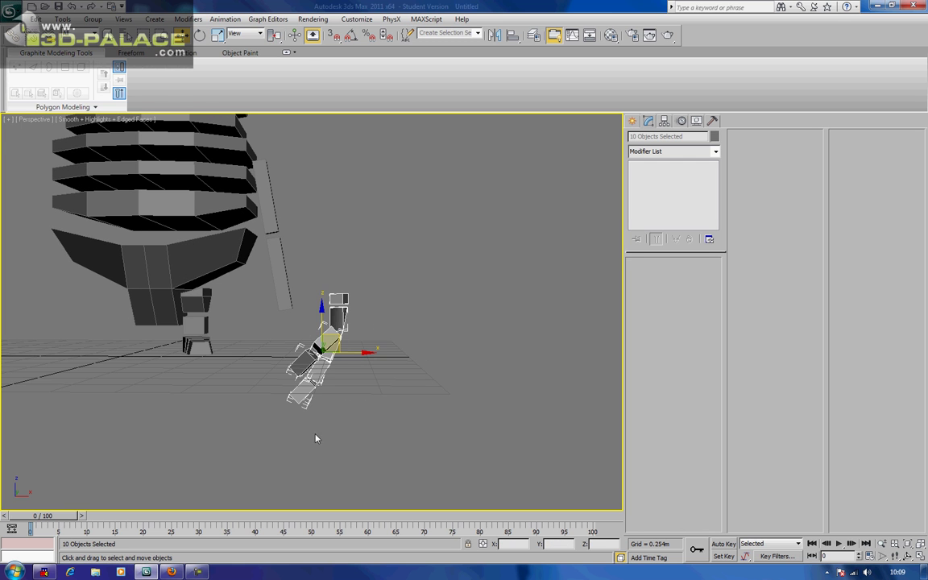
pyautogui.press('f')
pyautogui.press('z')
pyautogui.scroll(-5, 385, 377)
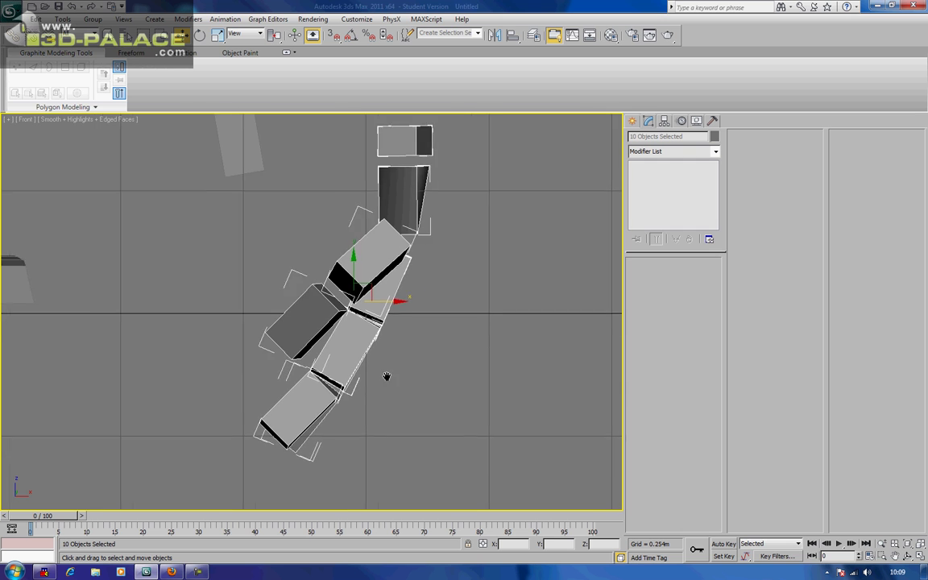
pyautogui.moveTo(373, 369); pyautogui.dragTo(442, 405, button='middle')
pyautogui.scroll(2, 444, 345)
pyautogui.click(218, 35)
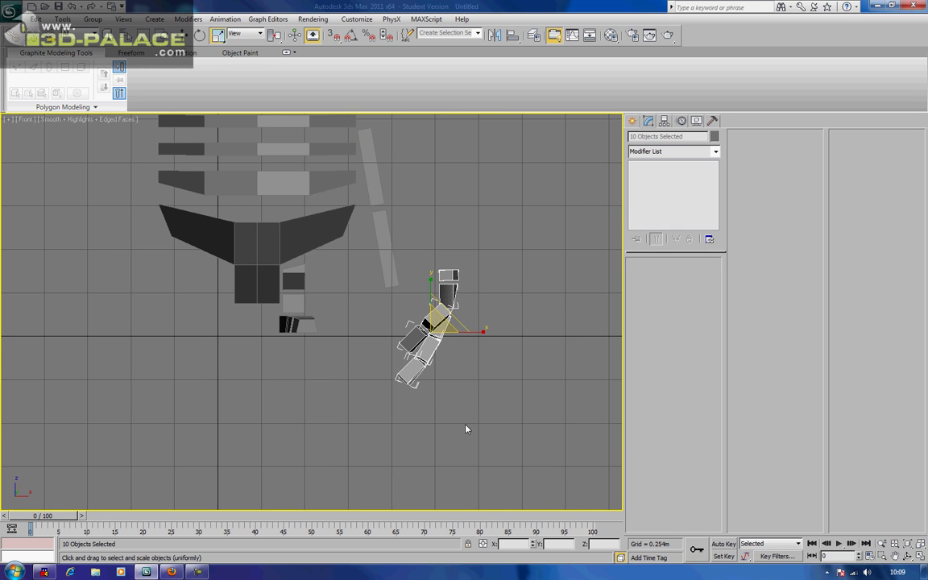
pyautogui.moveTo(435, 325); pyautogui.dragTo(435, 358)
# Step: Move the scaled hand in the Front view so the wrist block sits just below the forearm's lower end
pyautogui.press('w')
pyautogui.press('e')
pyautogui.press('w')
pyautogui.moveTo(449, 323); pyautogui.dragTo(398, 322)
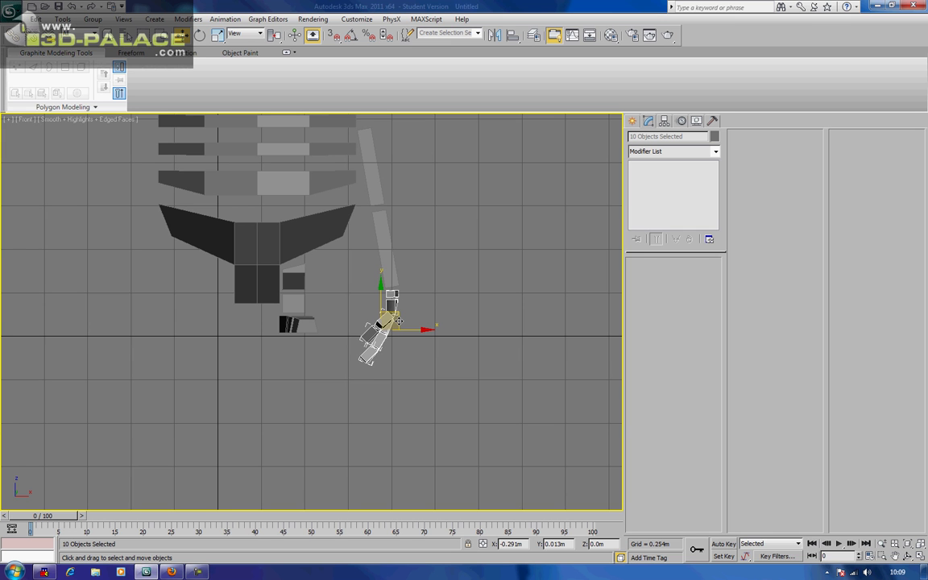
# Step: Rotate the upper arm box Box005 in the Local coordinate system so its elbow end swings backward
pyautogui.press('p')
pyautogui.keyDown('alt'); pyautogui.moveTo(399, 321); pyautogui.dragTo(319, 339, button='middle'); pyautogui.keyUp('alt')
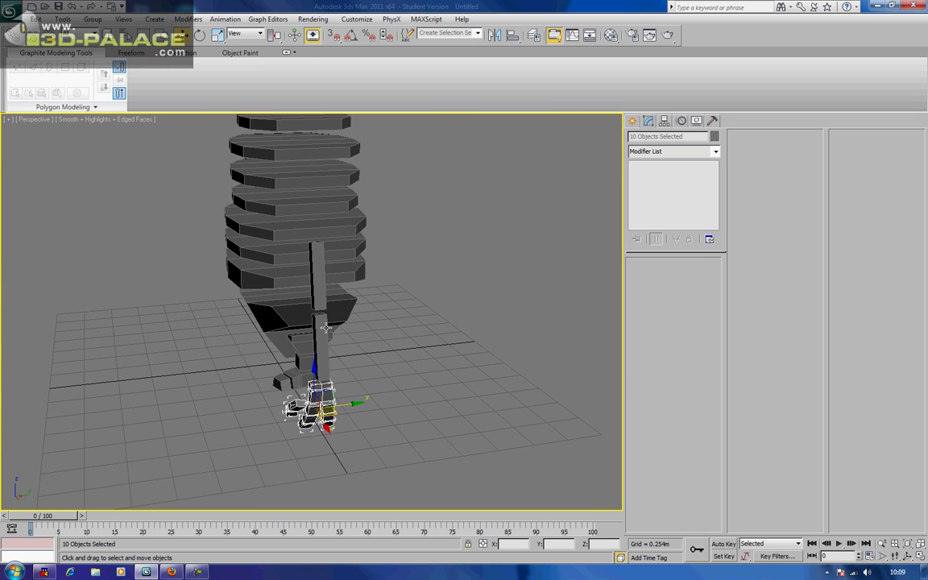
pyautogui.click(319, 285)
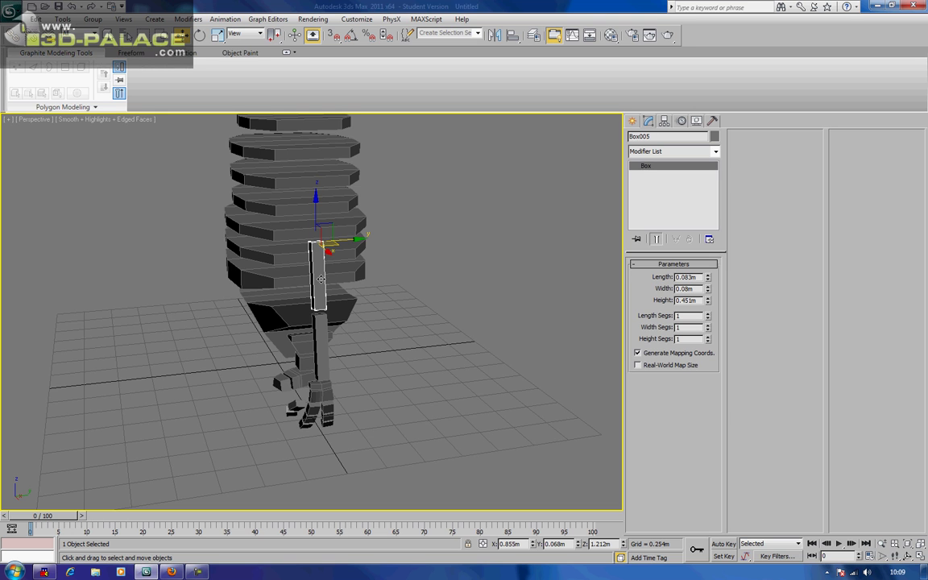
pyautogui.click(246, 33)
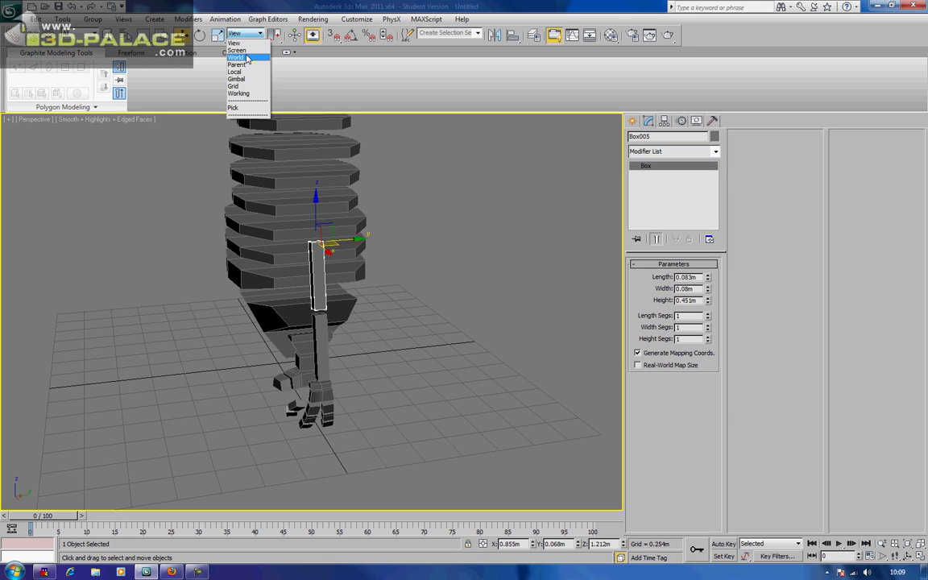
pyautogui.click(246, 66)
pyautogui.click(245, 33)
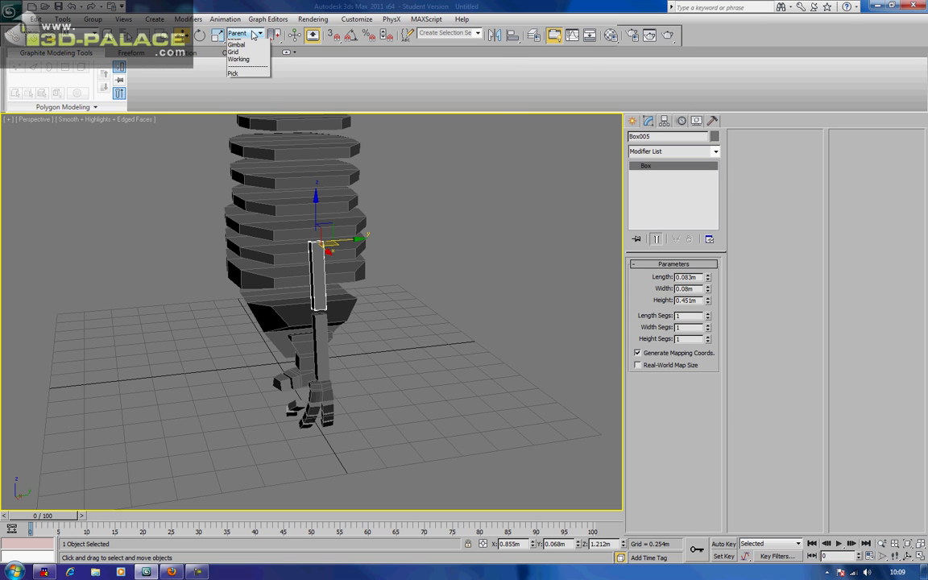
pyautogui.click(245, 72)
pyautogui.click(202, 36)
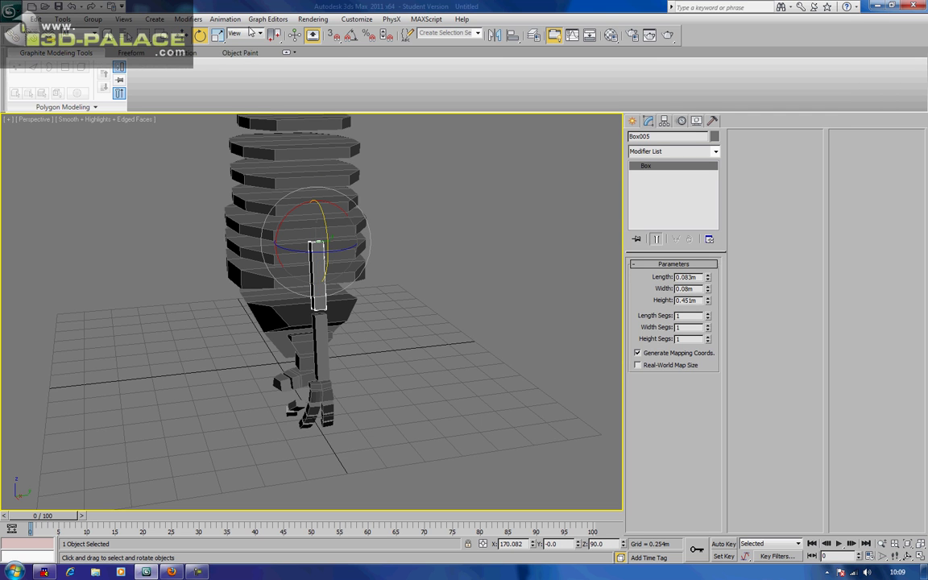
pyautogui.click(245, 33)
pyautogui.click(236, 72)
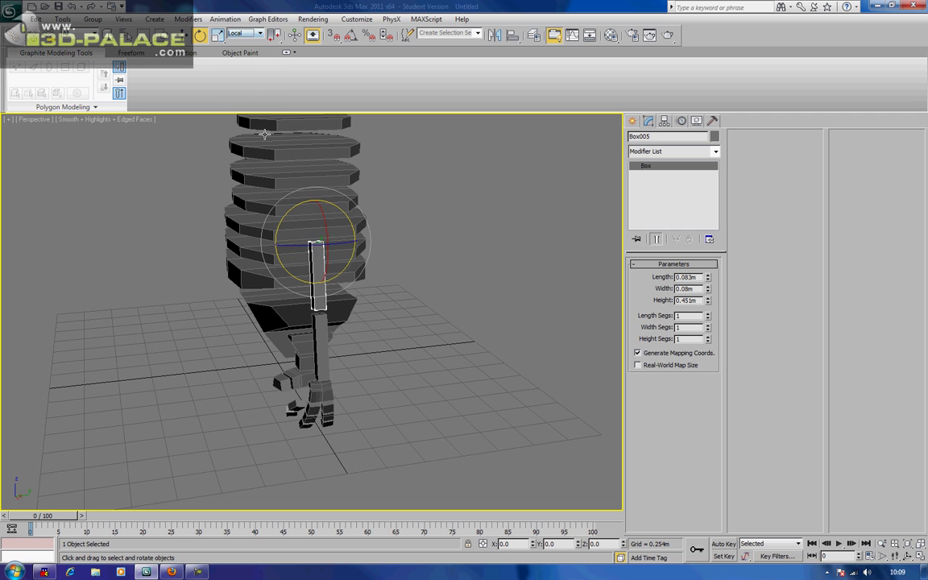
pyautogui.moveTo(278, 232); pyautogui.dragTo(278, 243)
# Step: Move the forearm box Box006 to the upper arm's elbow end and rotate it so its lower end angles forward
pyautogui.click(319, 332)
pyautogui.press('w')
pyautogui.moveTo(352, 311); pyautogui.dragTo(364, 309)
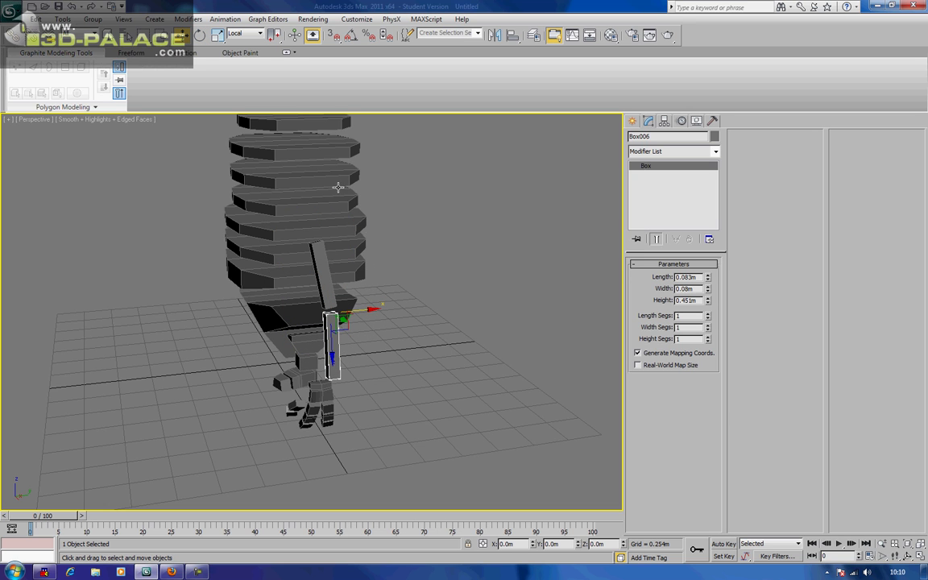
pyautogui.click(200, 34)
pyautogui.moveTo(356, 280); pyautogui.dragTo(387, 286)
pyautogui.keyDown('alt'); pyautogui.moveTo(387, 286); pyautogui.dragTo(451, 313, button='middle'); pyautogui.keyUp('alt')
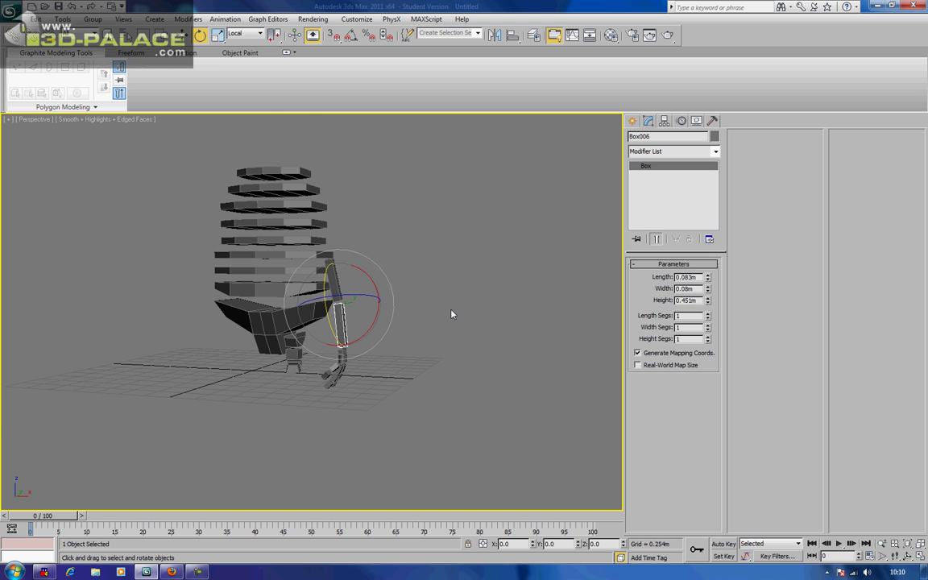
# Step: Select the ten hand objects and rotate them in the View coordinate system to follow the forearm's forward angle
pyautogui.scroll(5, 451, 315)
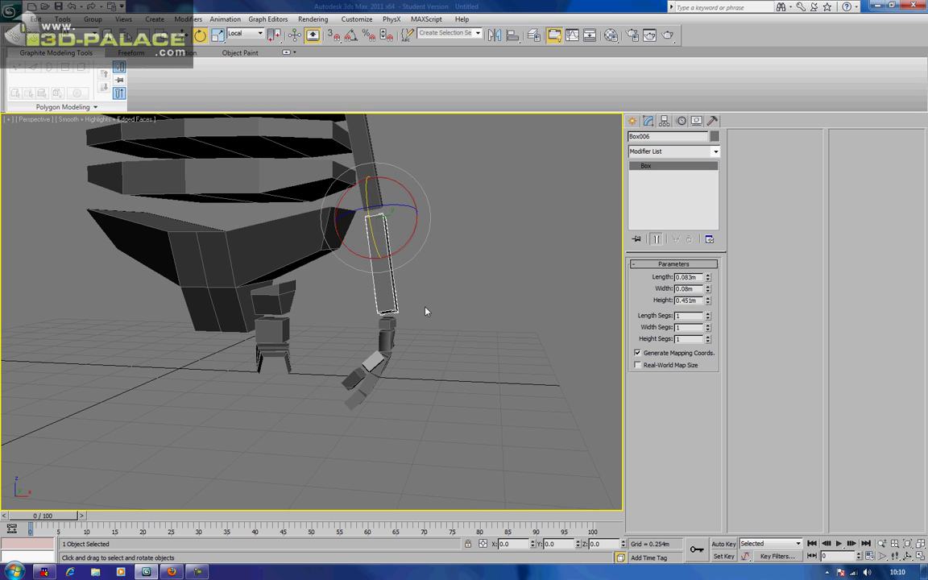
pyautogui.moveTo(422, 325); pyautogui.dragTo(327, 411)
pyautogui.keyDown('alt'); pyautogui.moveTo(436, 352); pyautogui.dragTo(349, 358, button='middle'); pyautogui.keyUp('alt')
pyautogui.moveTo(349, 359); pyautogui.dragTo(362, 367)
pyautogui.hotkey('ctrl', 'z')
pyautogui.click(245, 37)
pyautogui.click(240, 44)
pyautogui.moveTo(329, 342); pyautogui.dragTo(339, 375)
# Step: Move the rotated hand up against the forearm's lower end, then deselect it
pyautogui.press('w')
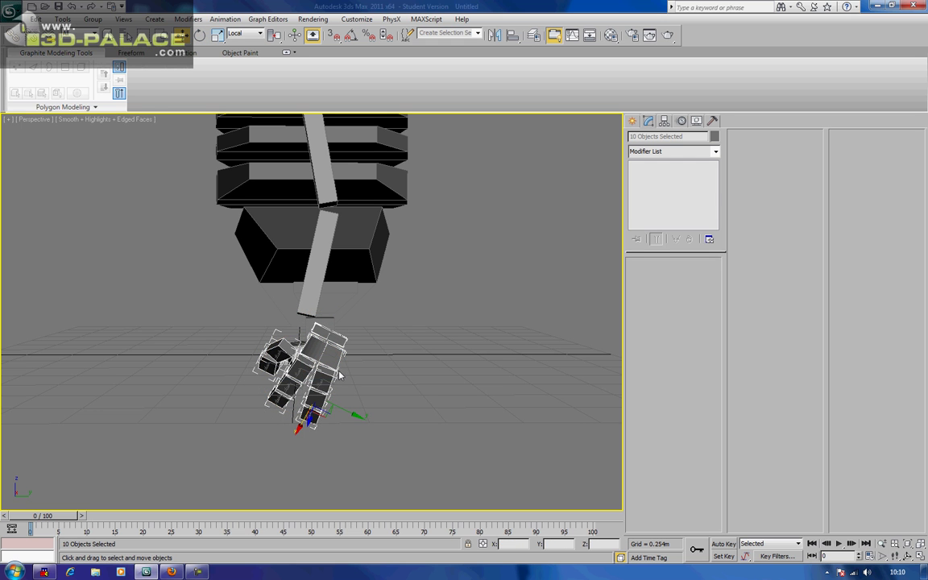
pyautogui.moveTo(323, 416); pyautogui.dragTo(296, 407)
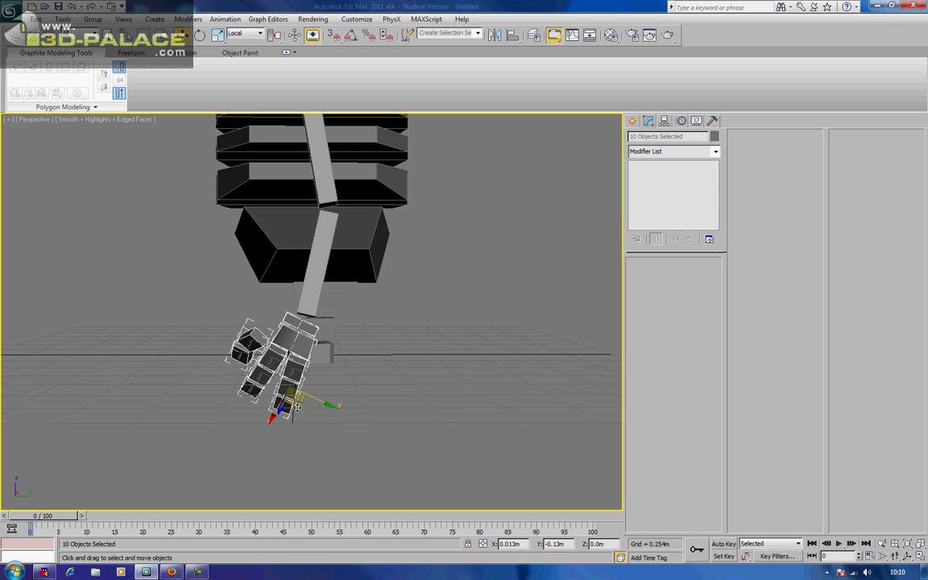
pyautogui.scroll(-2, 329, 387)
pyautogui.click(397, 339)
pyautogui.scroll(-2, 398, 339)
pyautogui.keyDown('alt'); pyautogui.moveTo(381, 322); pyautogui.dragTo(453, 326, button='middle'); pyautogui.keyUp('alt')
pyautogui.scroll(2, 462, 309)
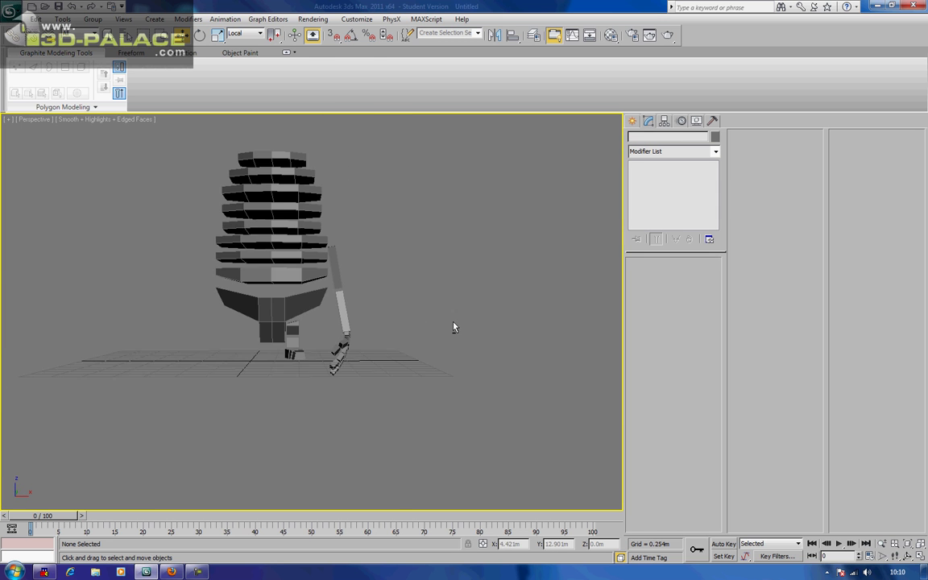
# Step: Select all twelve arm and hand objects, rotate them outward in the View coordinate system, move them back to the shoulder and deselect them
pyautogui.moveTo(383, 258); pyautogui.dragTo(334, 392)
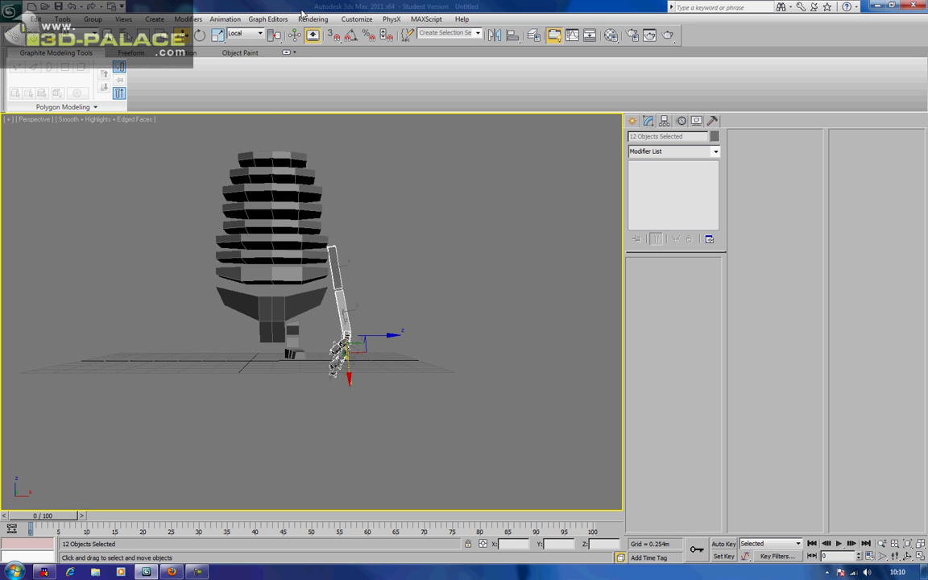
pyautogui.click(245, 36)
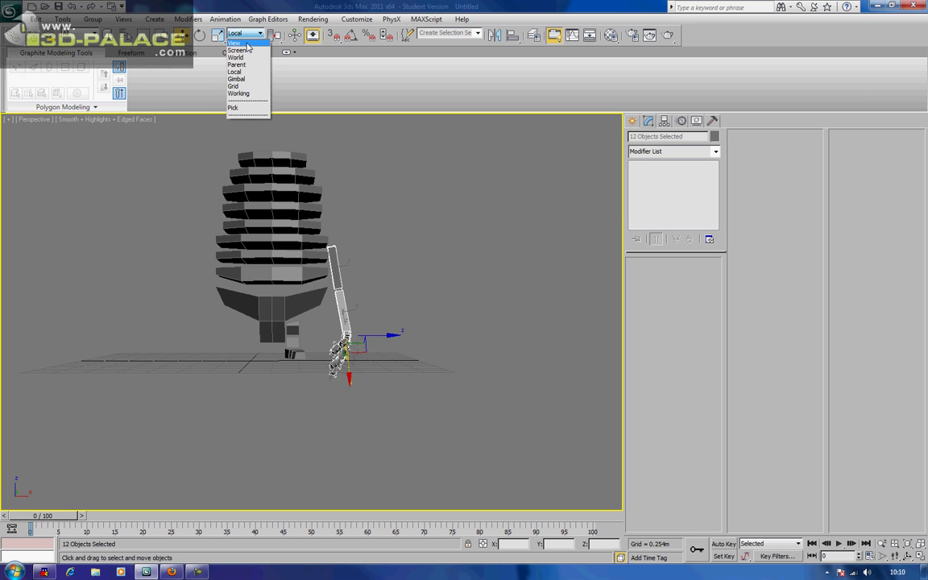
pyautogui.click(235, 43)
pyautogui.click(200, 35)
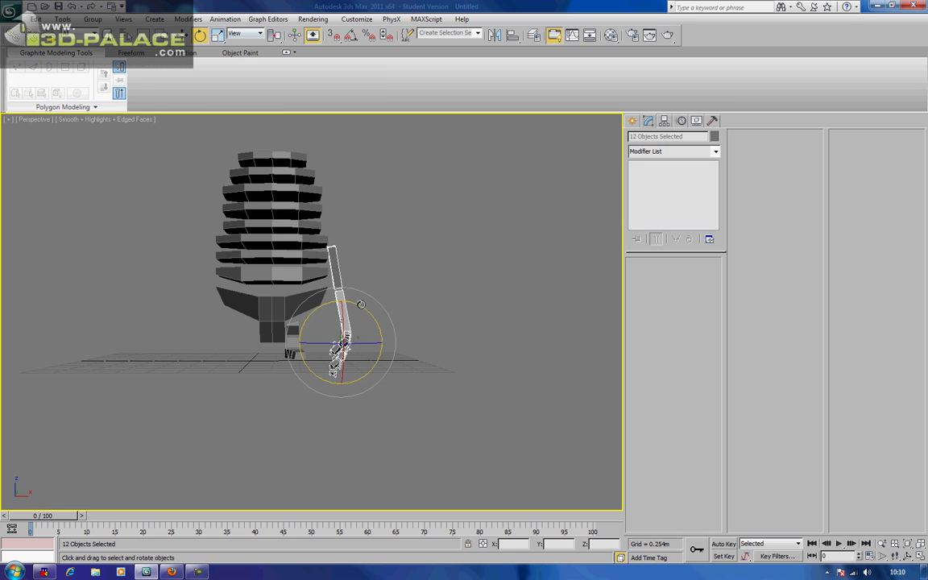
pyautogui.moveTo(370, 315); pyautogui.dragTo(374, 249)
pyautogui.press('w')
pyautogui.moveTo(358, 324); pyautogui.dragTo(420, 293)
pyautogui.click(458, 257)
# Step: Select the five uppermost torso slabs and hide them to expose the slab at shoulder level
pyautogui.scroll(-3, 457, 257)
pyautogui.keyDown('alt'); pyautogui.moveTo(458, 257); pyautogui.dragTo(328, 230, button='middle'); pyautogui.keyUp('alt')
pyautogui.scroll(4, 428, 272)
pyautogui.scroll(-4, 429, 273)
pyautogui.moveTo(324, 224); pyautogui.dragTo(358, 284)
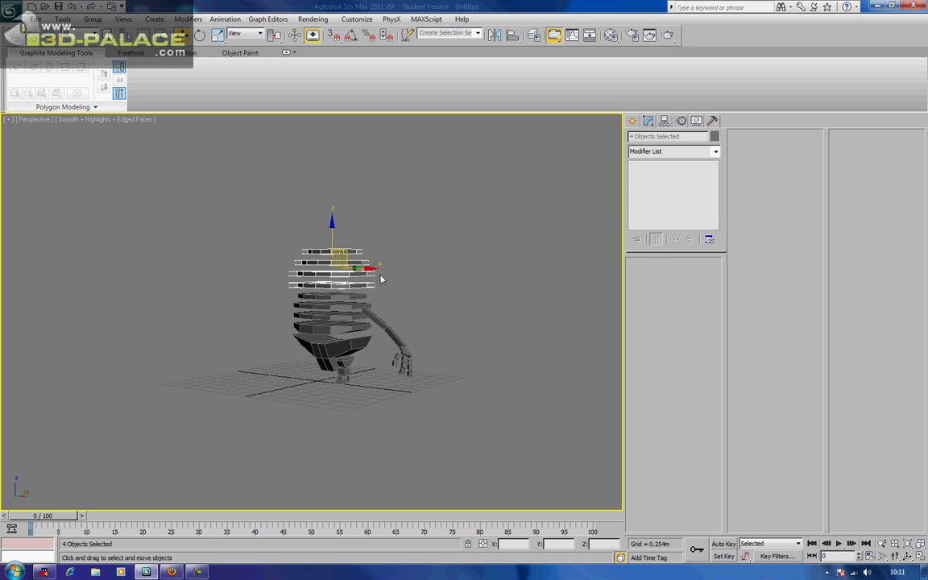
pyautogui.keyDown('alt'); pyautogui.moveTo(383, 275); pyautogui.dragTo(387, 311, button='middle'); pyautogui.keyUp('alt')
pyautogui.keyDown('ctrl'); pyautogui.click(343, 307); pyautogui.keyUp('ctrl')
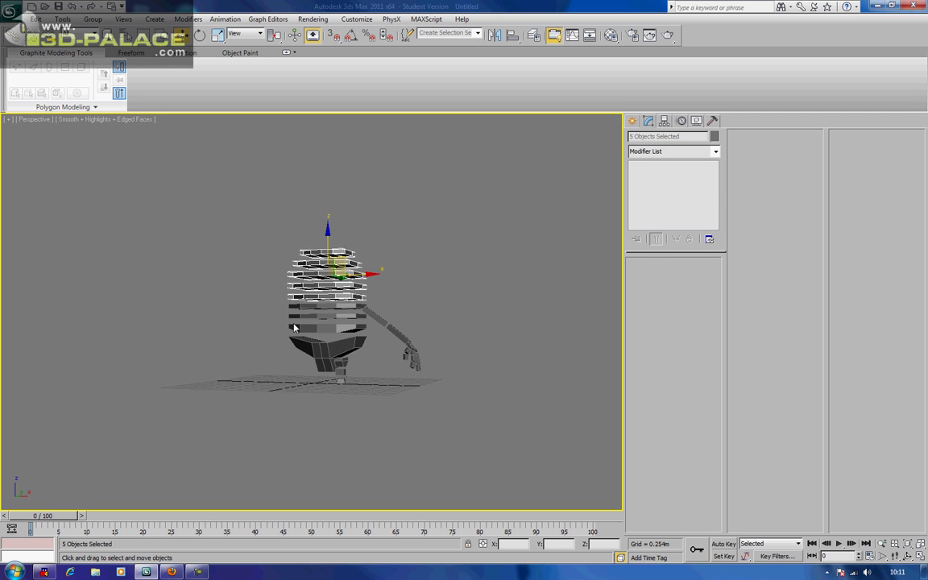
pyautogui.keyDown('alt'); pyautogui.moveTo(244, 348); pyautogui.dragTo(291, 370, button='middle'); pyautogui.keyUp('alt')
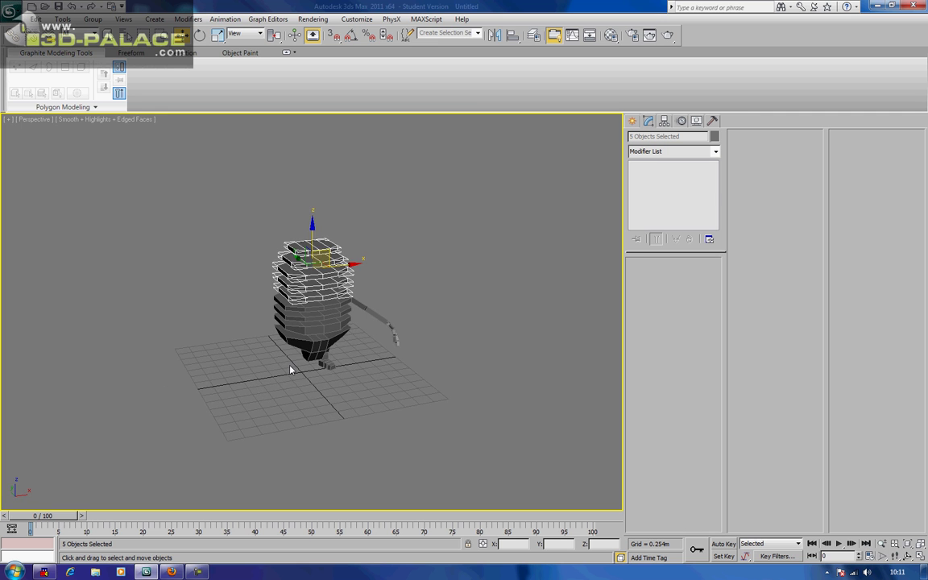
pyautogui.scroll(2, 292, 369)
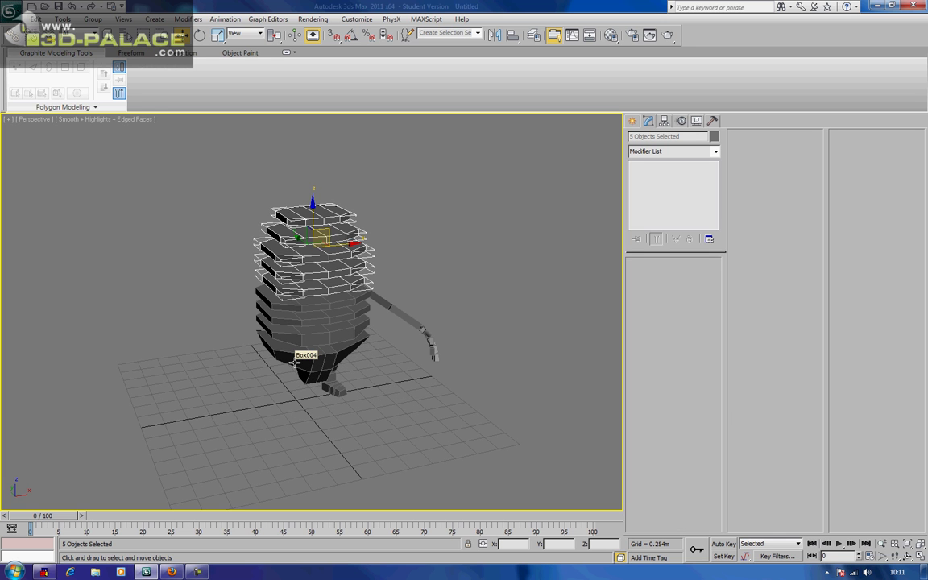
pyautogui.keyDown('alt'); pyautogui.moveTo(415, 250); pyautogui.dragTo(333, 217, button='middle'); pyautogui.keyUp('alt')
pyautogui.rightClick(332, 217)
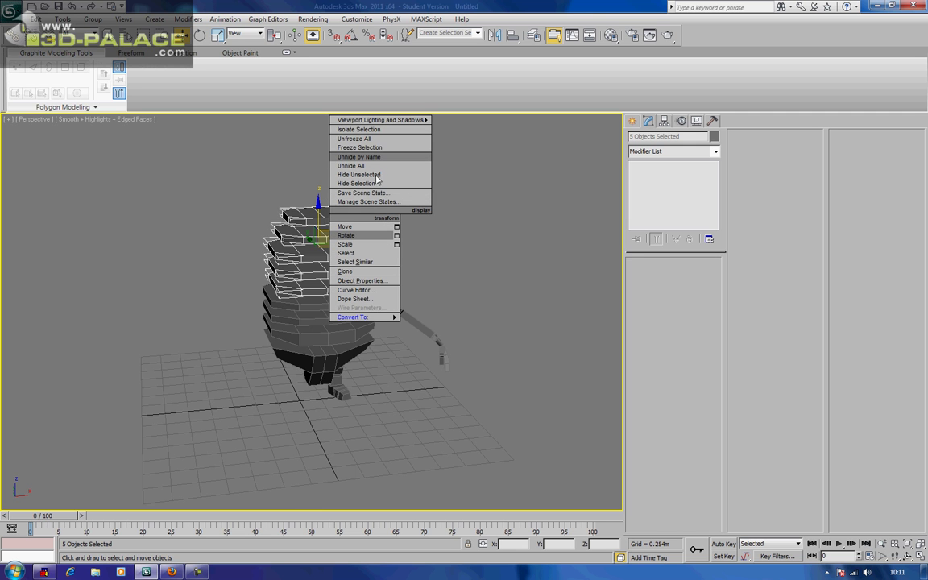
pyautogui.click(365, 184)
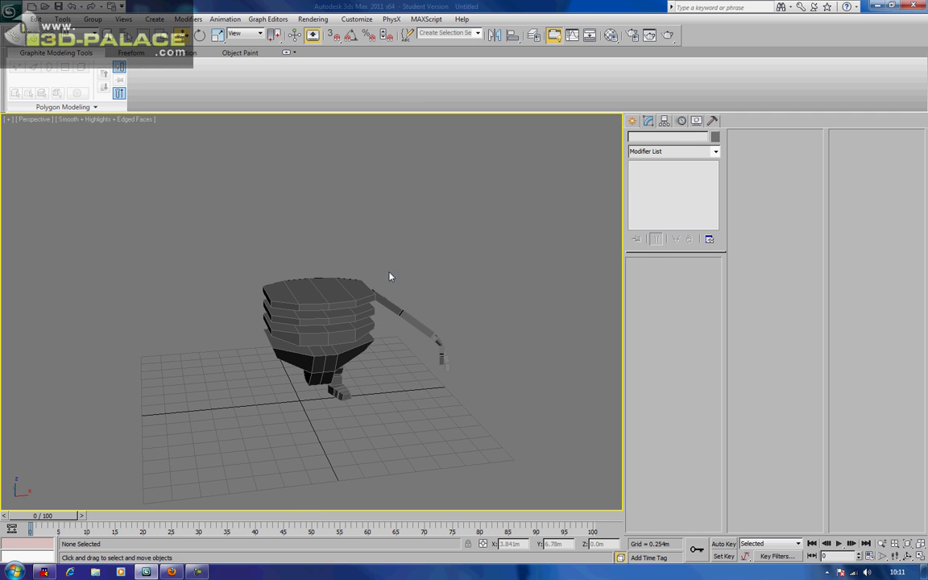
# Step: On the exposed top slab Object005, add a SwiftLoop edge loop just inside the existing front-to-back edge on the arm side
pyautogui.click(326, 308)
pyautogui.moveTo(348, 324)
pyautogui.keyDown('alt'); pyautogui.mouseDown(button='middle')
pyautogui.moveTo(305, 326)
pyautogui.moveTo(303, 334)
pyautogui.moveTo(341, 335)
pyautogui.moveTo(330, 358)
pyautogui.moveTo(337, 337)
pyautogui.mouseUp(button='middle'); pyautogui.keyUp('alt')
pyautogui.scroll(2, 341, 335)
pyautogui.scroll(3, 341, 335)
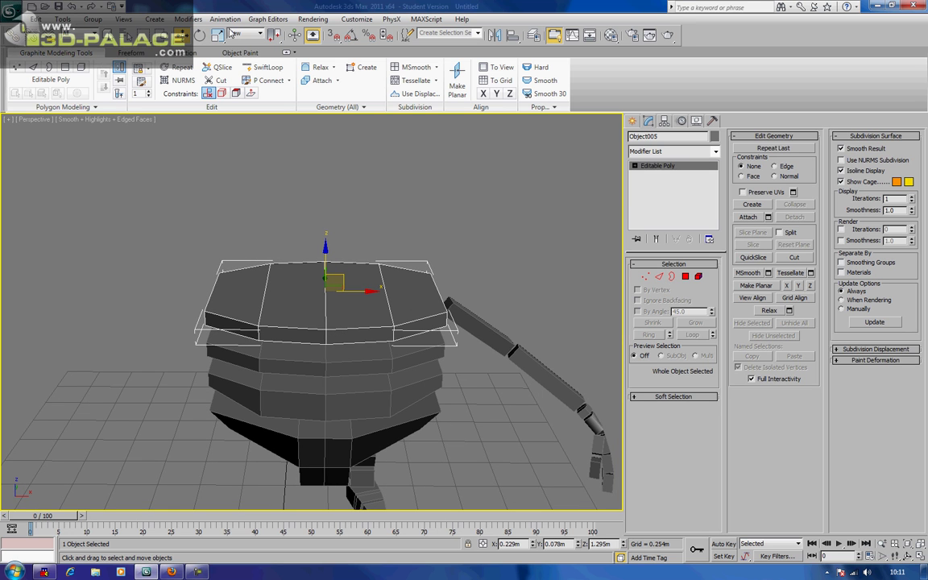
pyautogui.click(266, 68)
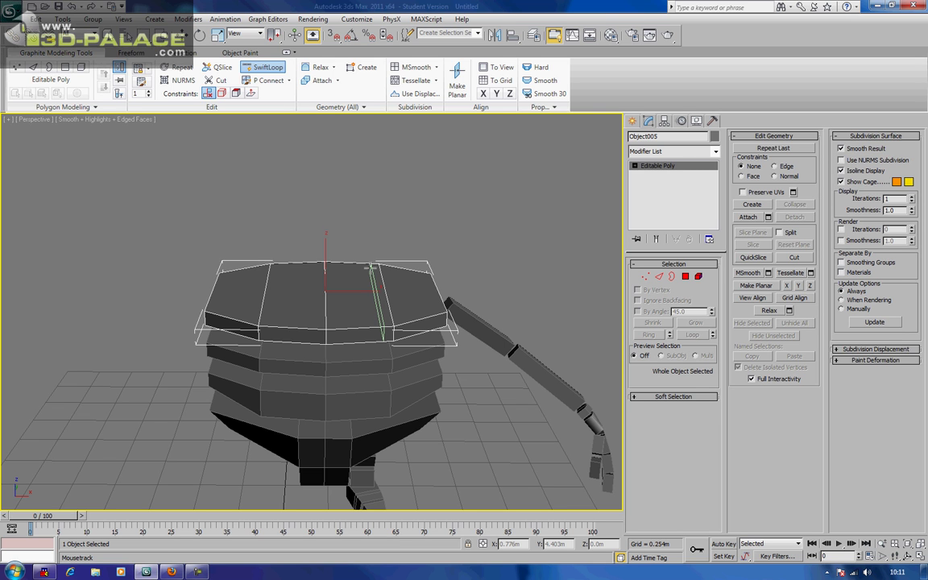
pyautogui.click(371, 268)
pyautogui.rightClick(372, 271)
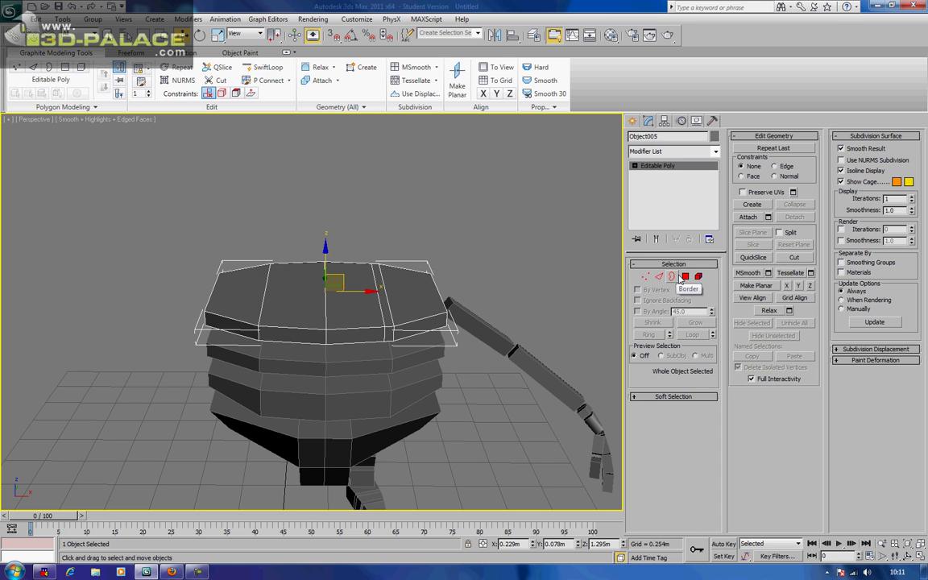
# Step: Delete the polygons on the half of slab Object005 opposite the arm
pyautogui.click(685, 278)
pyautogui.moveTo(189, 225); pyautogui.dragTo(277, 352)
pyautogui.press('Delete')
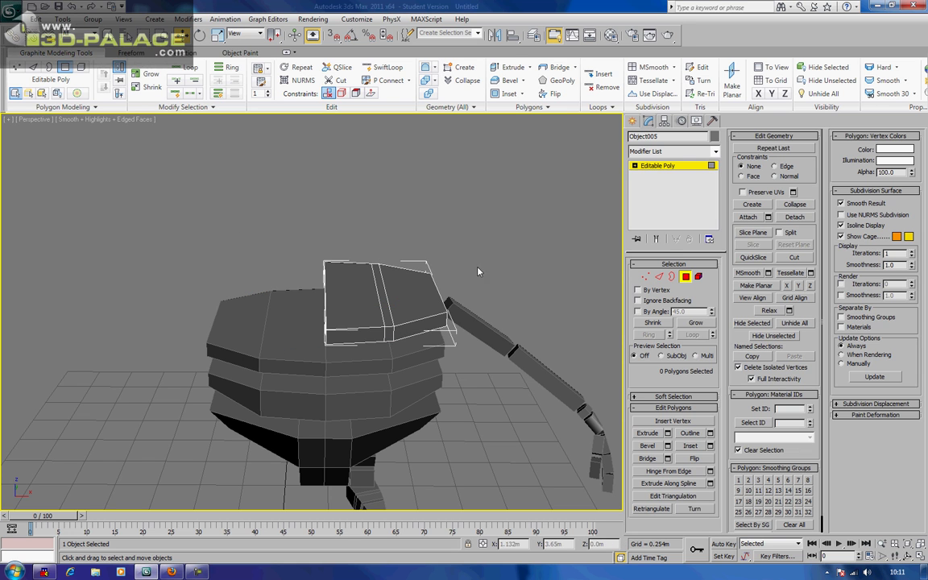
# Step: Cap the open border along the cut centre side of Object005 and switch to edge editing
pyautogui.click(673, 277)
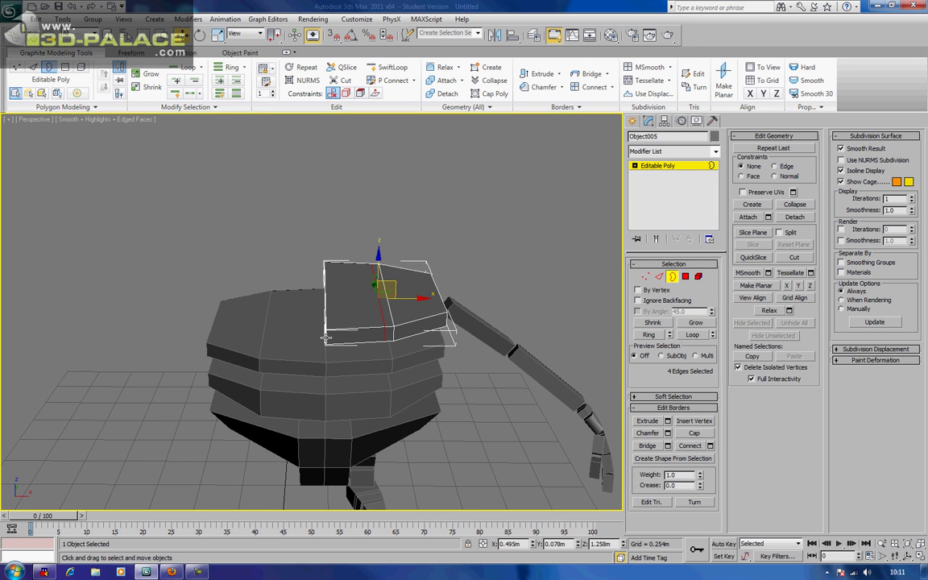
pyautogui.click(326, 337)
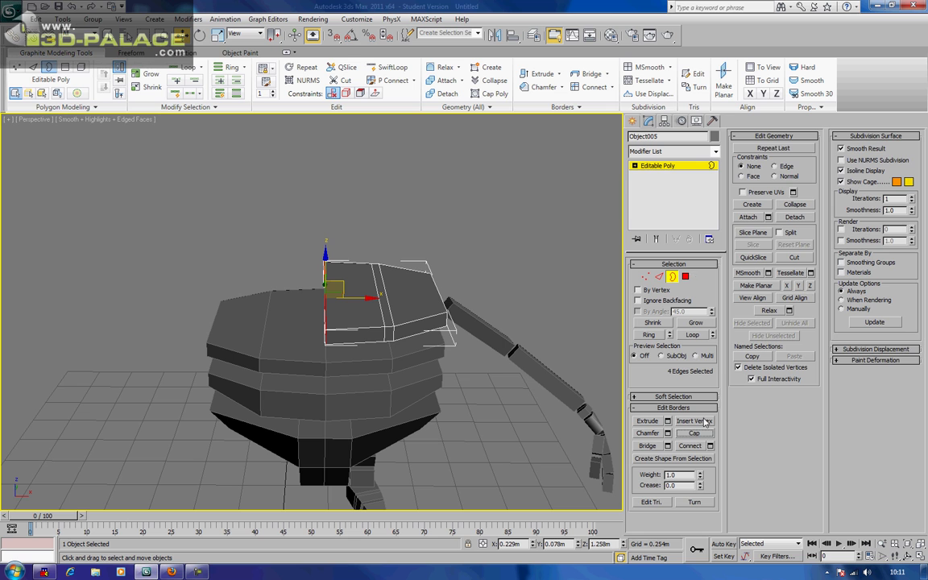
pyautogui.click(670, 277)
pyautogui.click(659, 278)
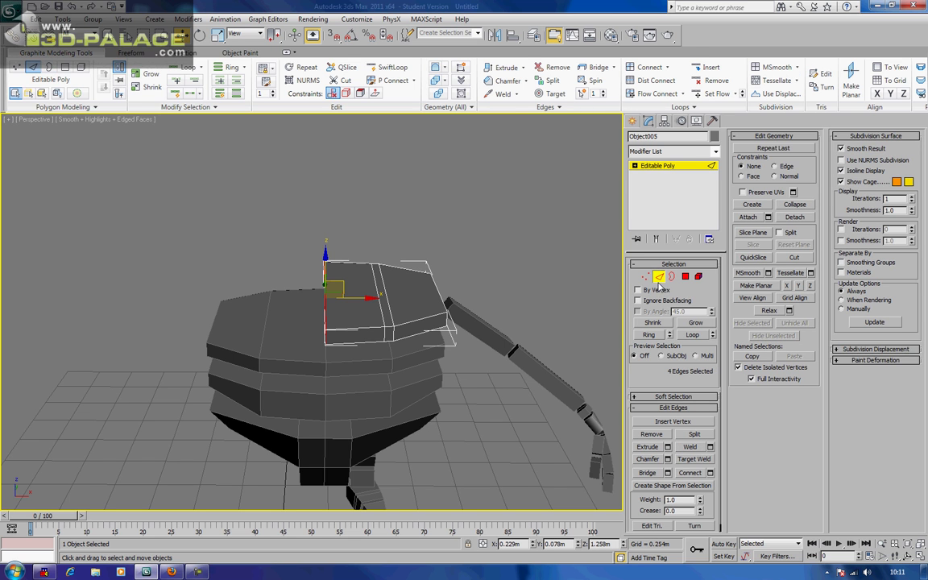
# Step: Delete the narrow strip of polygons between the two closely spaced edge loops on slab Object005
pyautogui.click(389, 325)
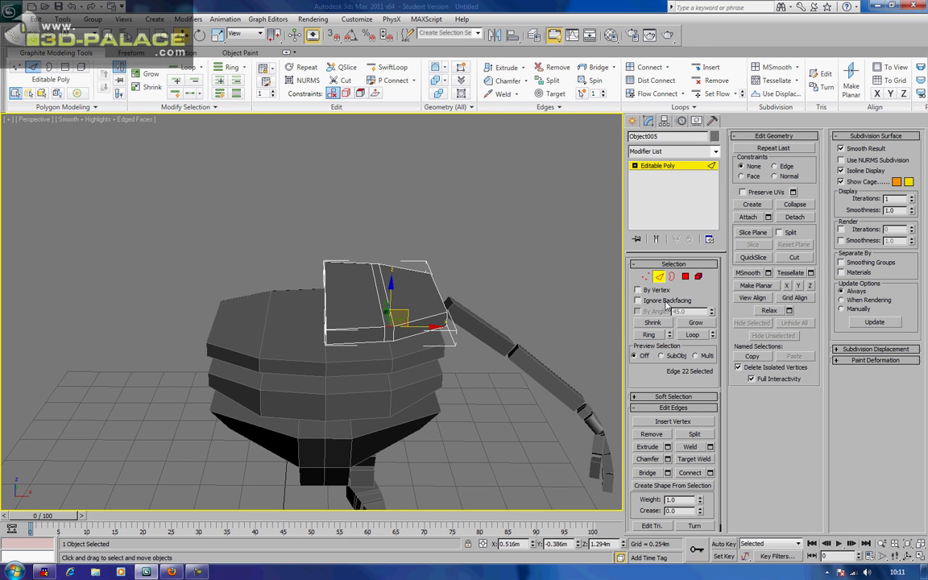
pyautogui.hotkey('ctrl', 'z')
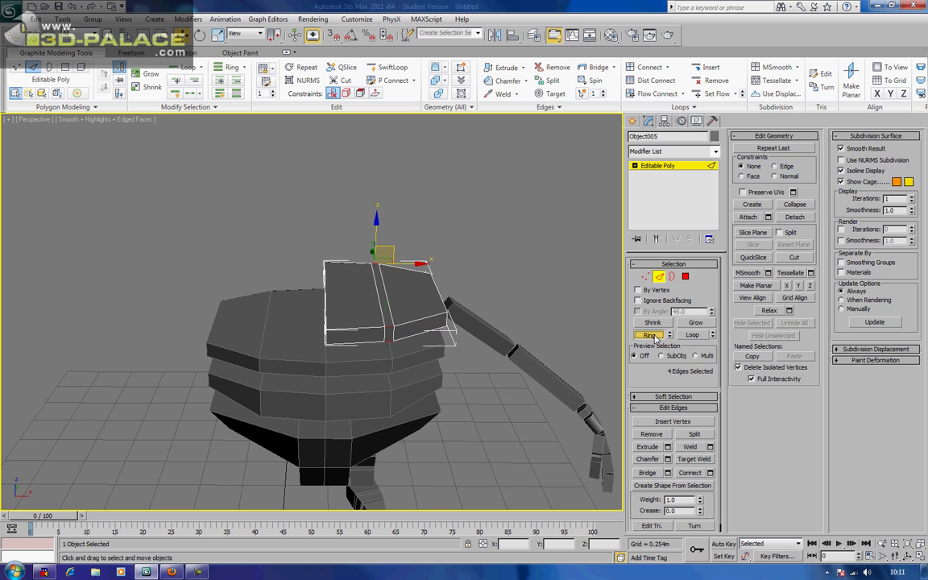
pyautogui.click(686, 277)
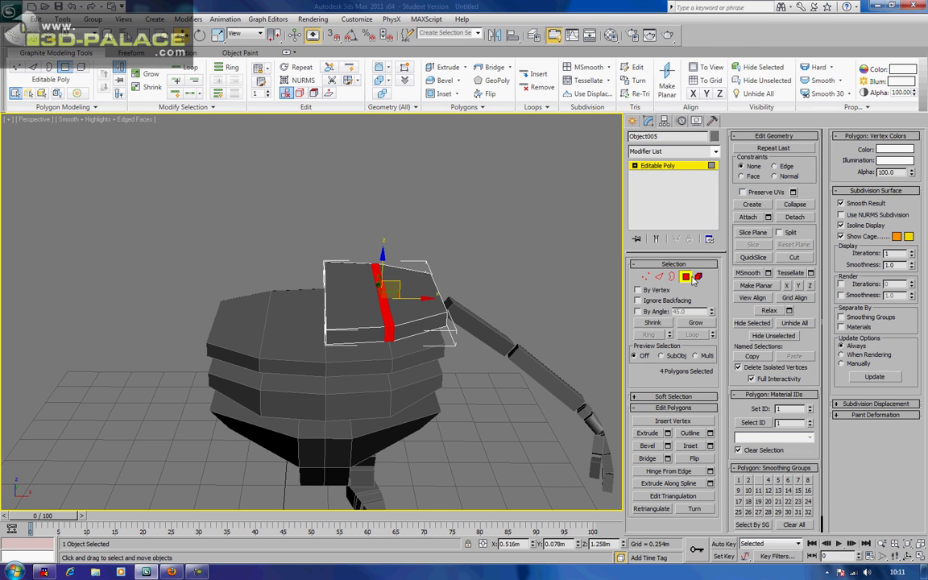
pyautogui.press('Delete')
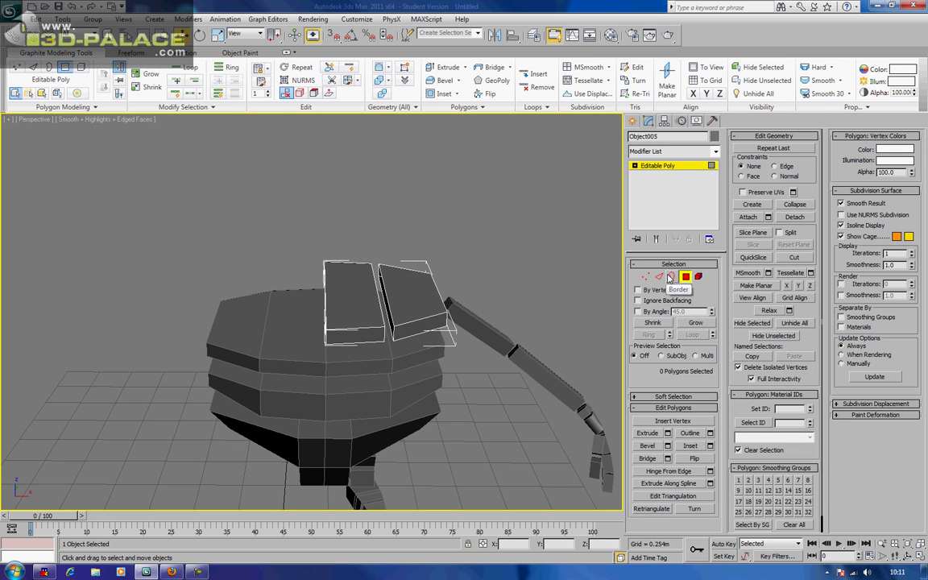
# Step: Cap the open borders on both sides of the gap in Object005 and leave border editing
pyautogui.click(670, 277)
pyautogui.click(384, 290)
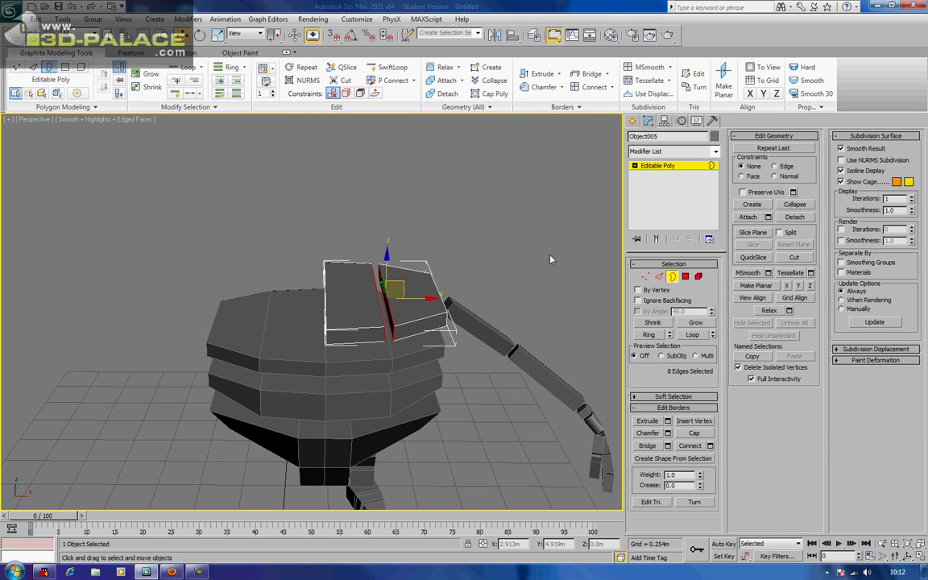
pyautogui.click(495, 257)
pyautogui.keyDown('alt'); pyautogui.moveTo(549, 255); pyautogui.dragTo(568, 242, button='middle'); pyautogui.keyUp('alt')
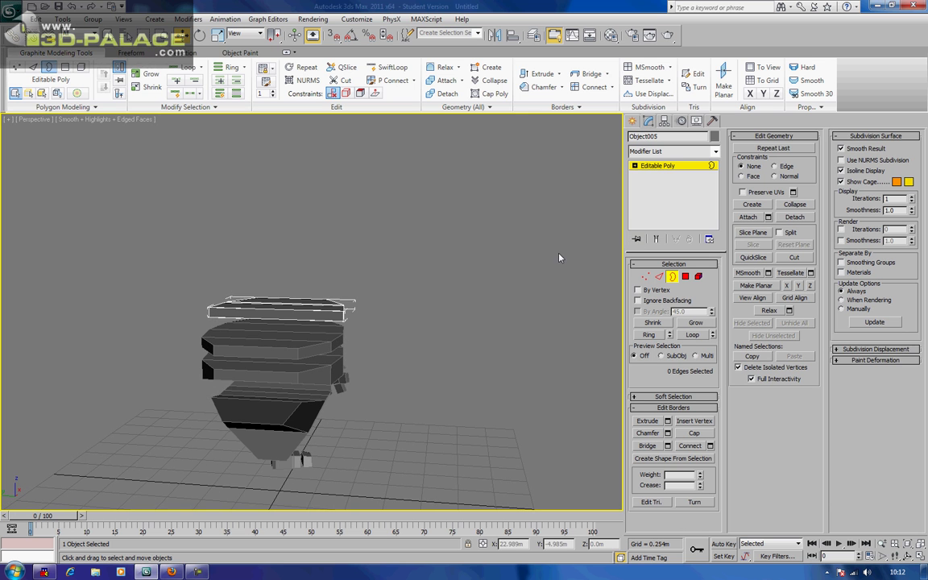
pyautogui.keyDown('alt'); pyautogui.moveTo(270, 362); pyautogui.dragTo(234, 368, button='middle'); pyautogui.keyUp('alt')
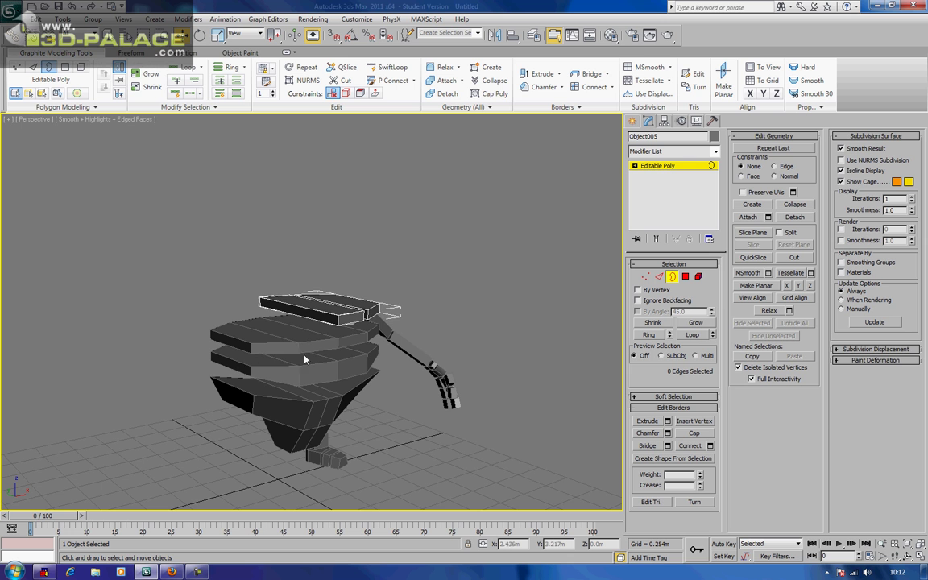
pyautogui.scroll(5, 396, 318)
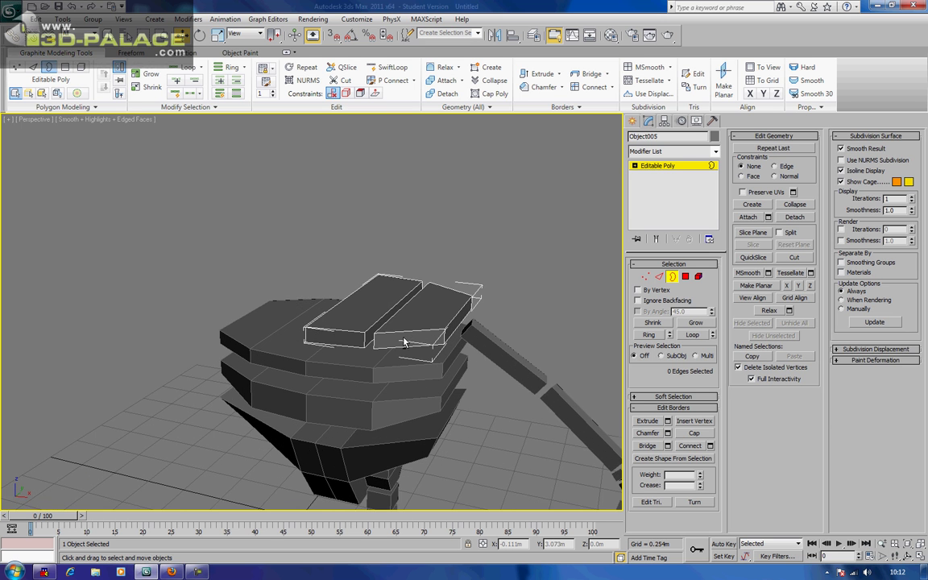
pyautogui.moveTo(403, 342); pyautogui.dragTo(341, 344, button='middle')
pyautogui.click(673, 280)
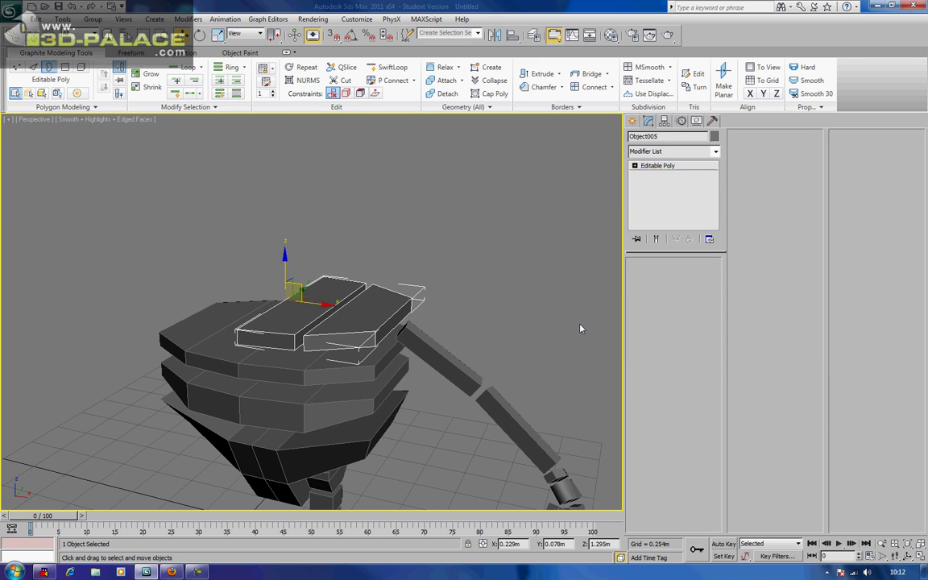
pyautogui.scroll(-4, 522, 331)
pyautogui.scroll(3, 387, 338)
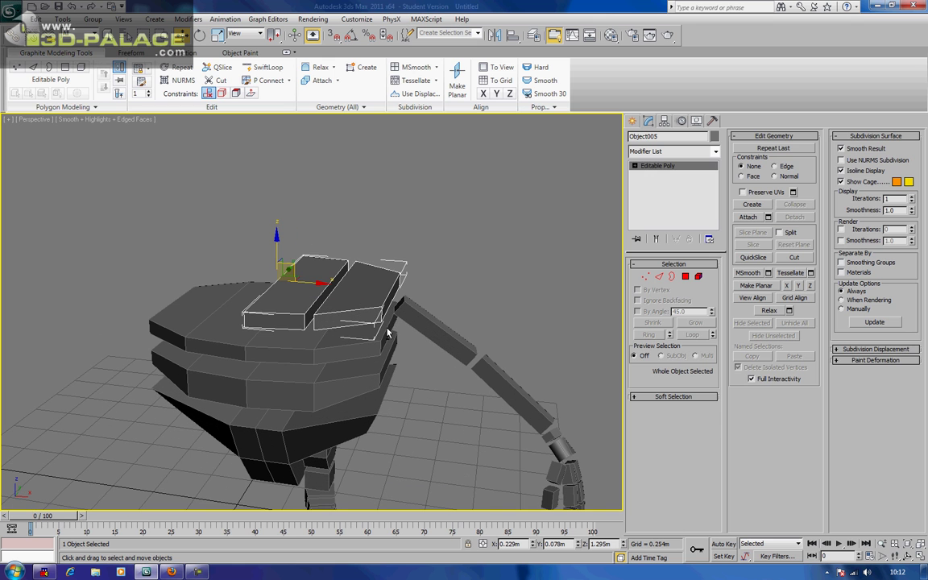
# Step: Detach the arm-side element of Object005 as a separate object with the default name and clear the selection
pyautogui.click(418, 266)
pyautogui.click(376, 287)
pyautogui.click(699, 277)
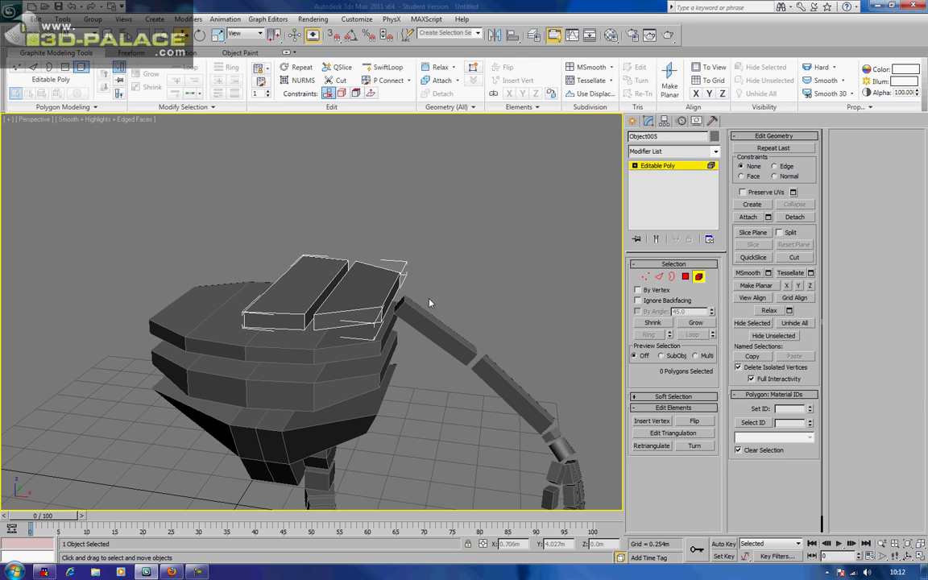
pyautogui.click(379, 298)
pyautogui.click(793, 218)
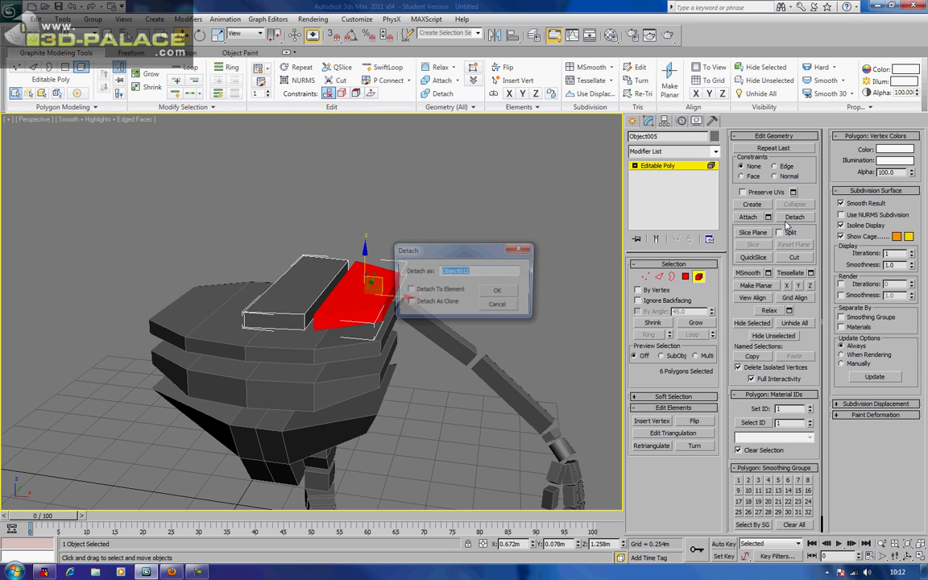
pyautogui.click(500, 292)
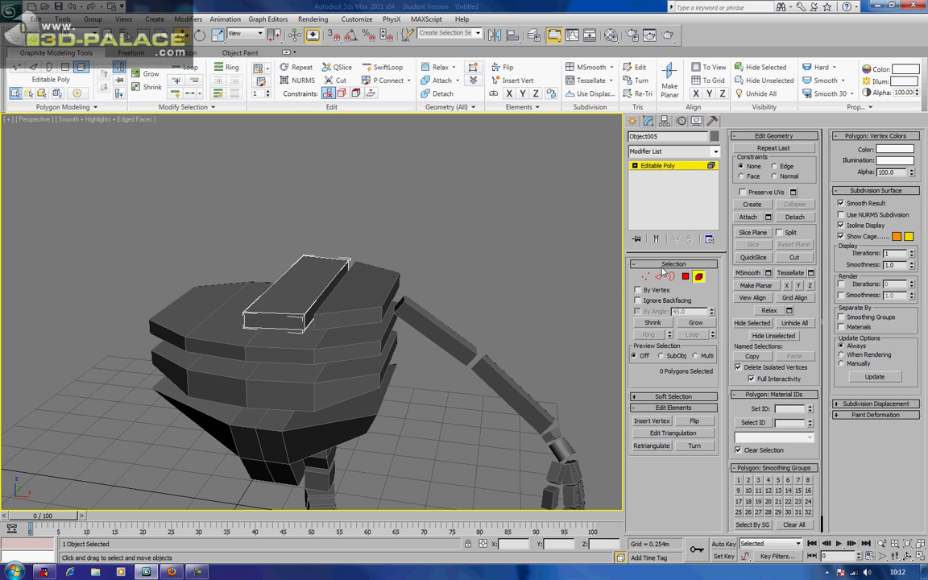
pyautogui.press('5')
pyautogui.click(438, 275)
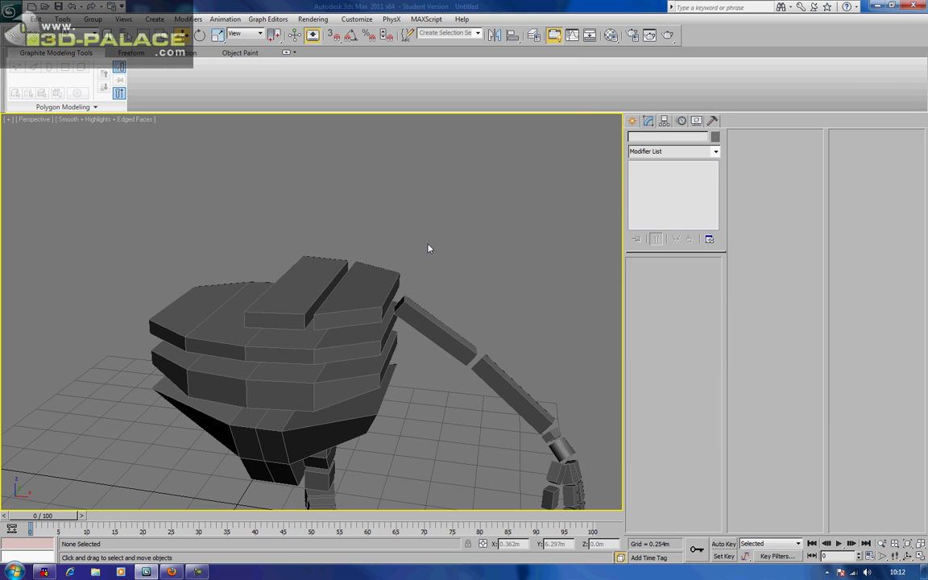
# Step: Move the foot slightly outward along X, and tilt and reposition the two leg blocks above it to slant outward toward the foot
pyautogui.scroll(-5, 430, 248)
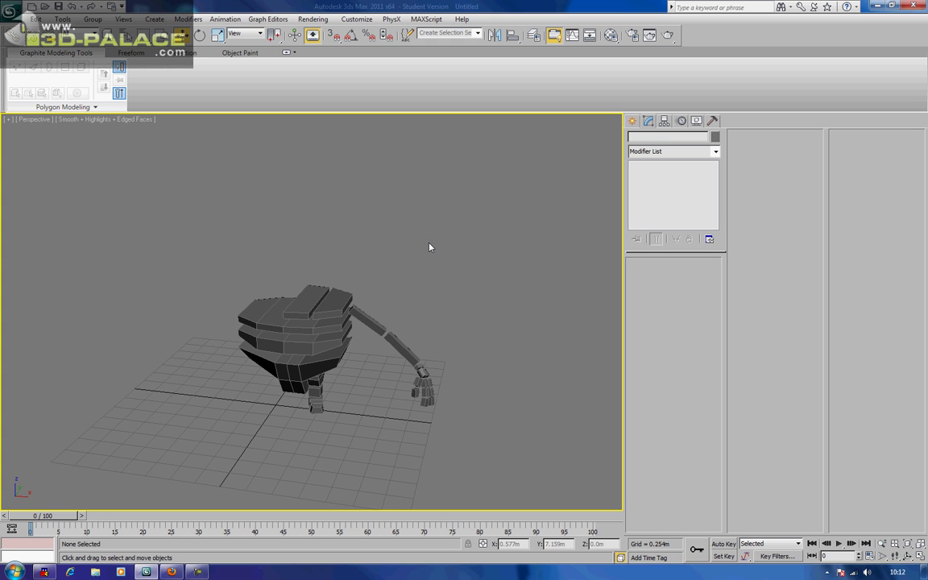
pyautogui.moveTo(493, 346)
pyautogui.keyDown('alt'); pyautogui.mouseDown(button='middle')
pyautogui.moveTo(522, 331)
pyautogui.moveTo(508, 339)
pyautogui.mouseUp(button='middle'); pyautogui.keyUp('alt')
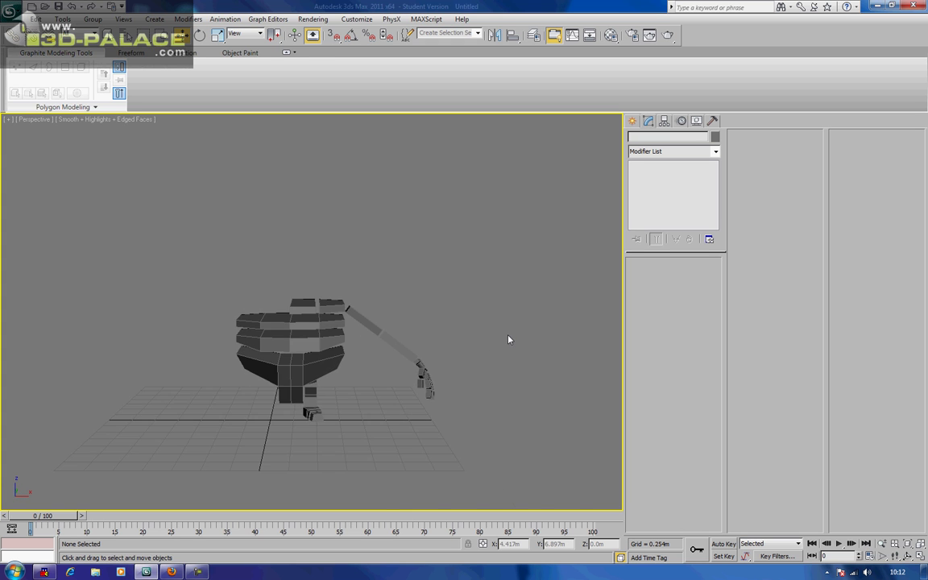
pyautogui.scroll(10, 509, 339)
pyautogui.keyDown('alt'); pyautogui.moveTo(416, 301); pyautogui.dragTo(406, 326, button='middle'); pyautogui.keyUp('alt')
pyautogui.moveTo(312, 371); pyautogui.dragTo(377, 396)
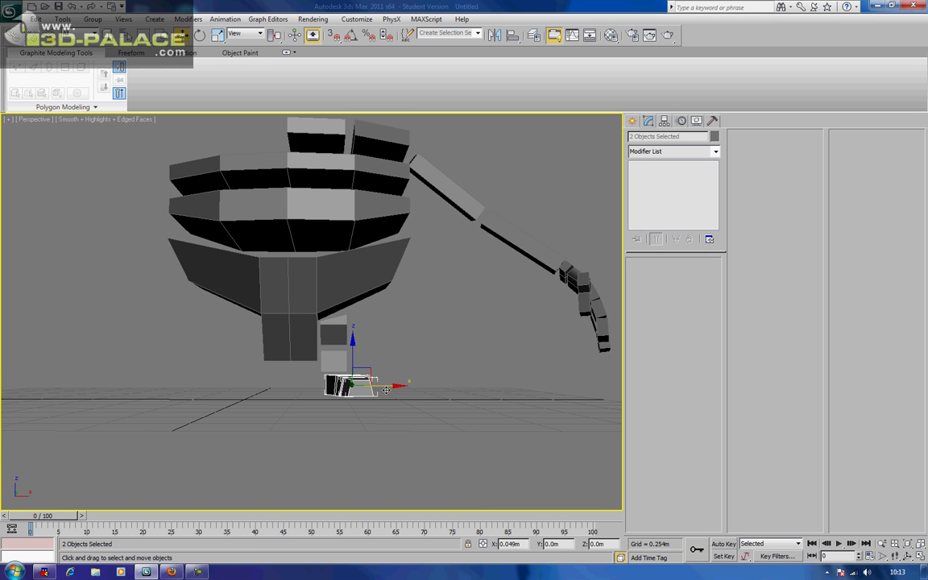
pyautogui.click(364, 331)
pyautogui.moveTo(337, 359); pyautogui.dragTo(336, 356)
pyautogui.press('e')
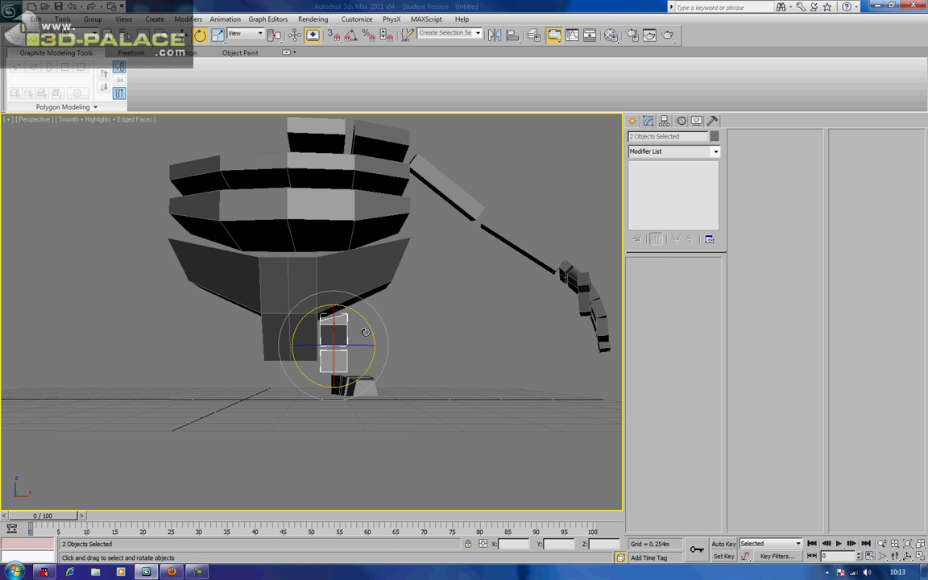
pyautogui.moveTo(372, 324); pyautogui.dragTo(357, 325)
pyautogui.press('w')
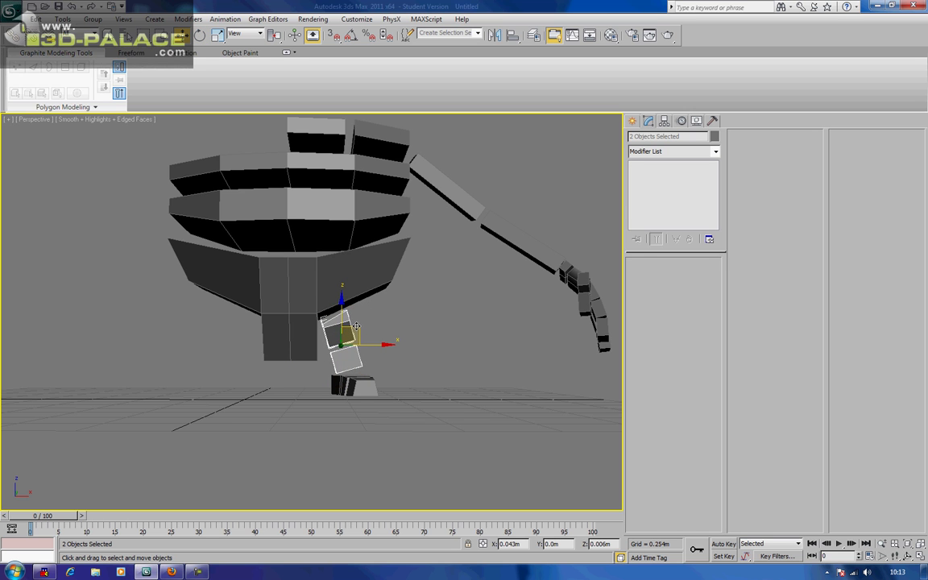
pyautogui.click(399, 324)
# Step: Connect the side edge ring of torso slab Object003 with one loop across its middle and chamfer that loop into a narrow strip
pyautogui.scroll(-4, 400, 324)
pyautogui.keyDown('alt'); pyautogui.moveTo(400, 325); pyautogui.dragTo(460, 347, button='middle'); pyautogui.keyUp('alt')
pyautogui.scroll(5, 478, 353)
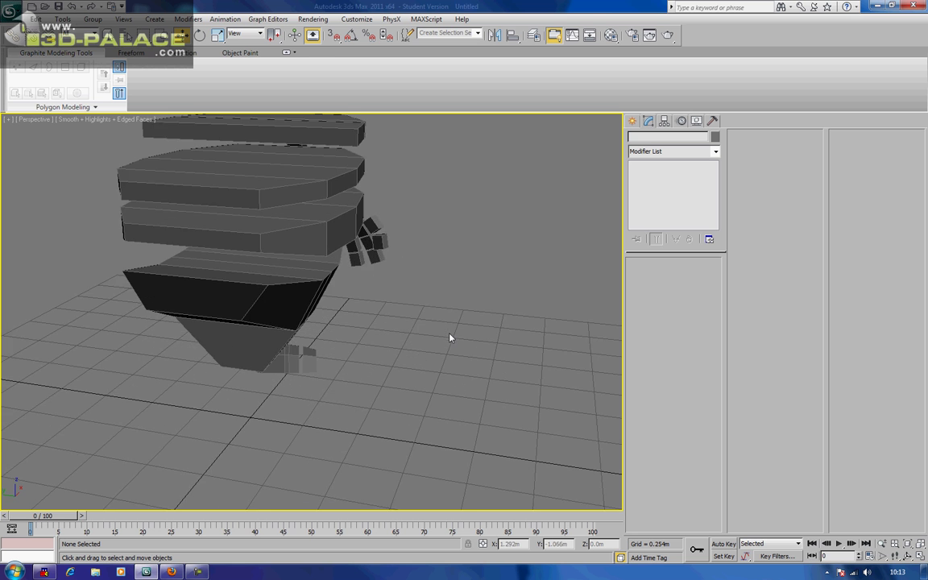
pyautogui.scroll(-2, 449, 337)
pyautogui.click(412, 334)
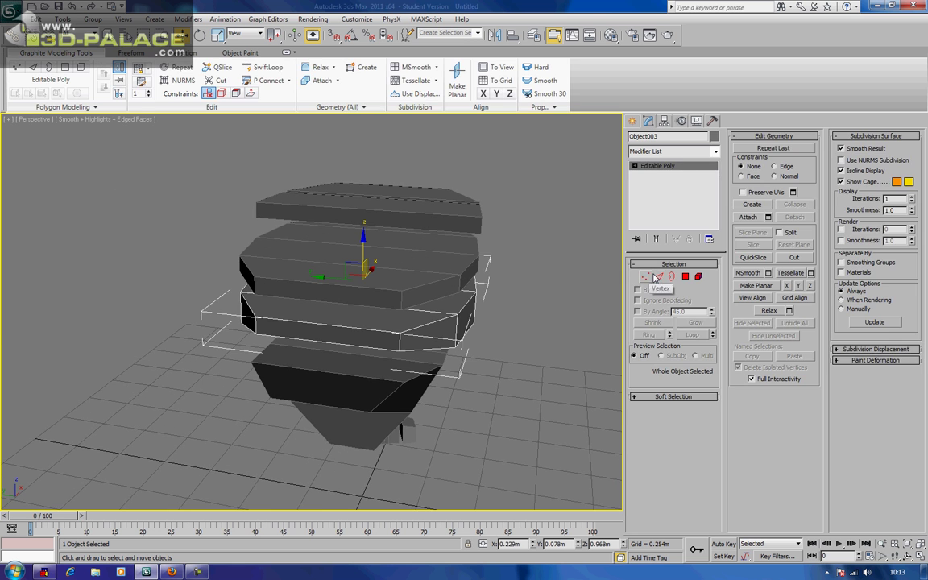
pyautogui.press('2')
pyautogui.click(333, 342)
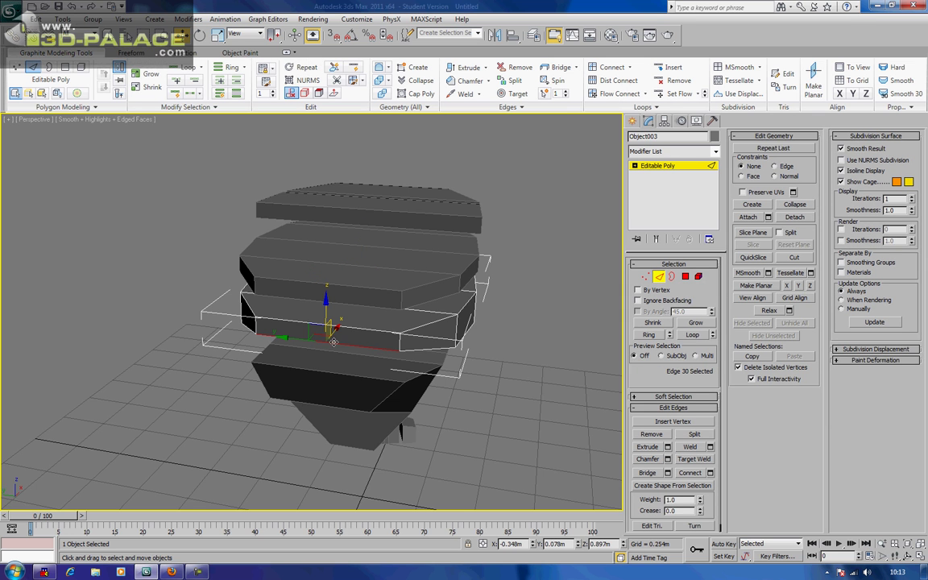
pyautogui.click(649, 335)
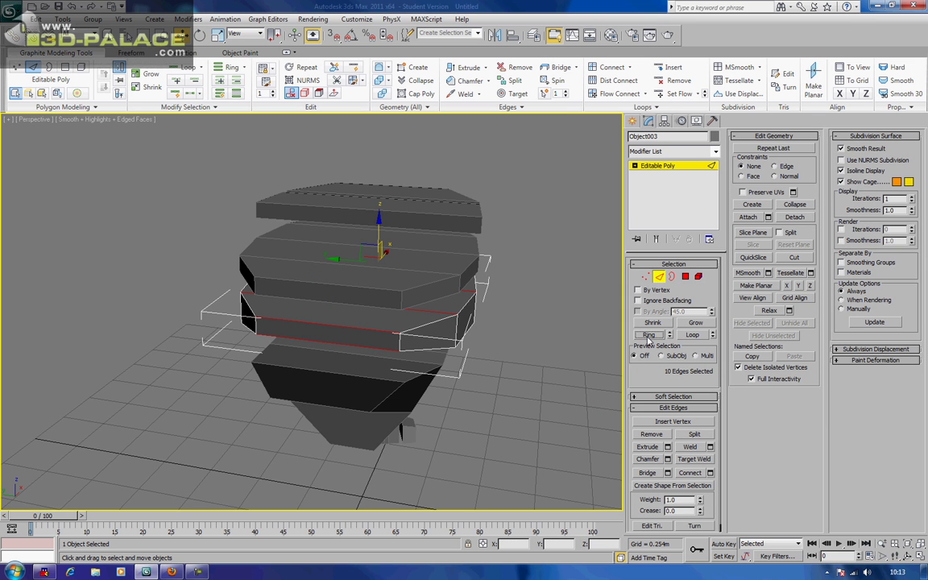
pyautogui.click(687, 474)
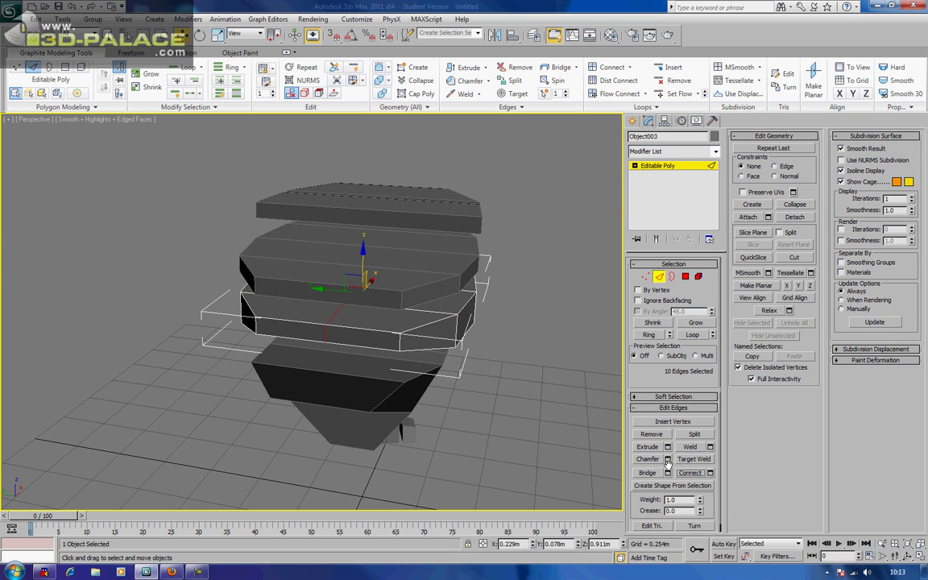
pyautogui.click(650, 459)
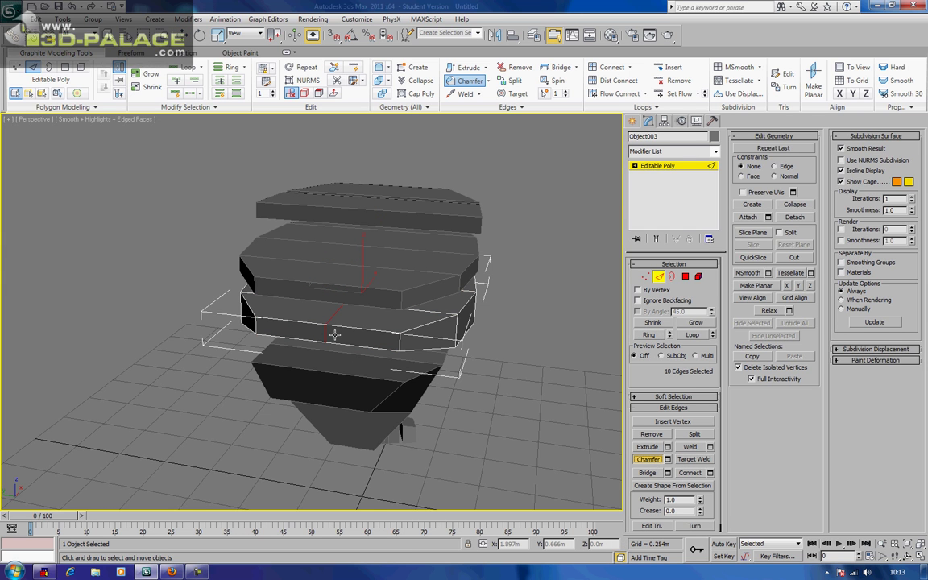
pyautogui.moveTo(325, 334); pyautogui.dragTo(326, 330)
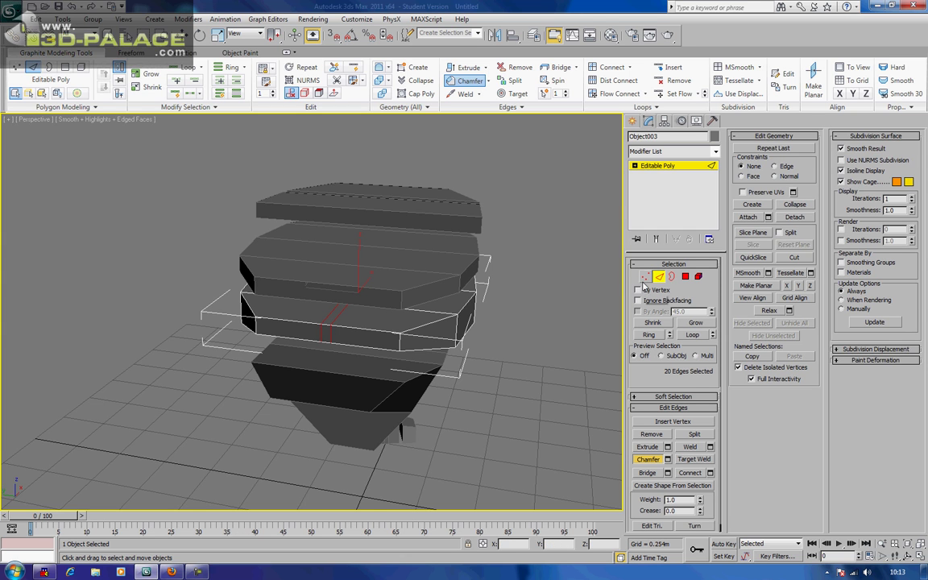
# Step: Delete the narrow strip's polygons to split Object003 in two and cap the open borders along the gap
pyautogui.click(297, 320)
pyautogui.click(325, 327)
pyautogui.click(662, 334)
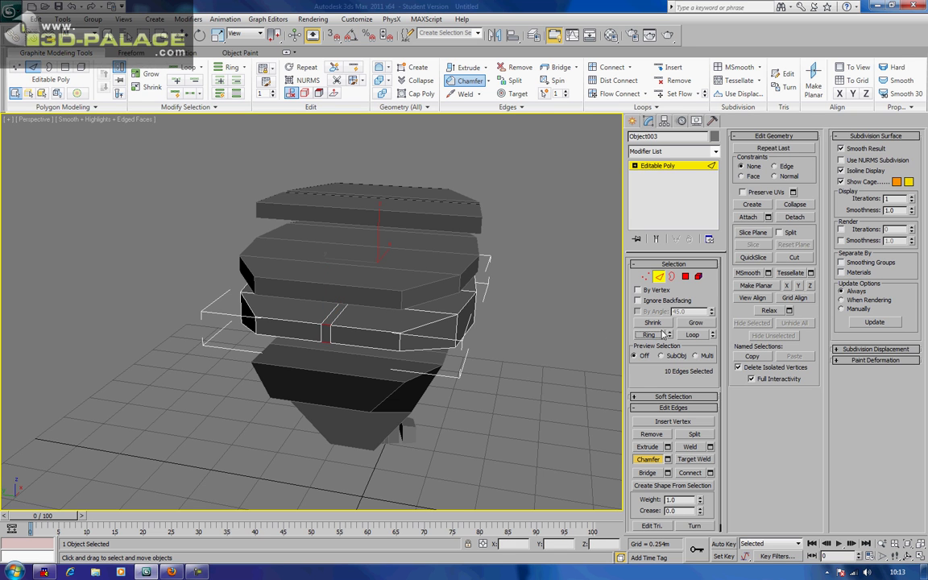
pyautogui.click(685, 277)
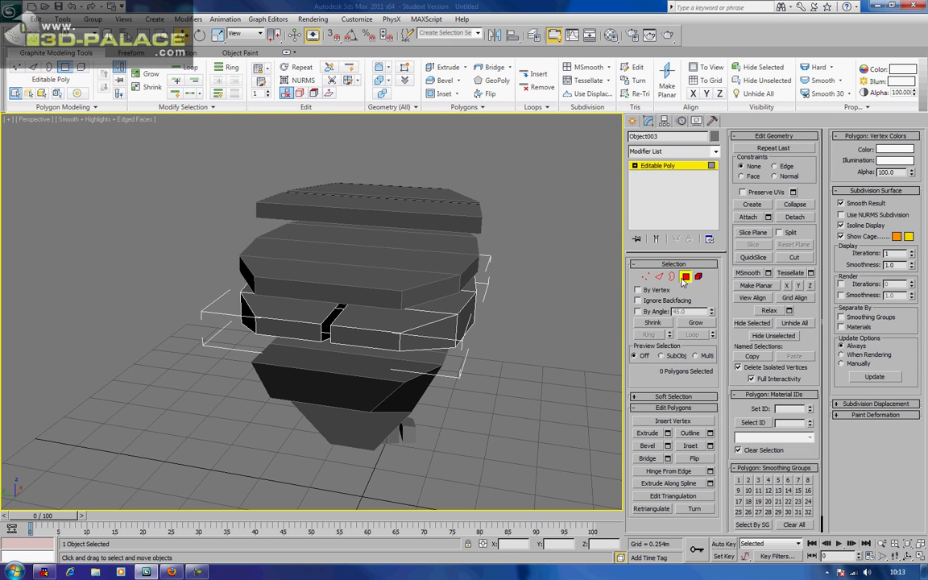
pyautogui.click(673, 277)
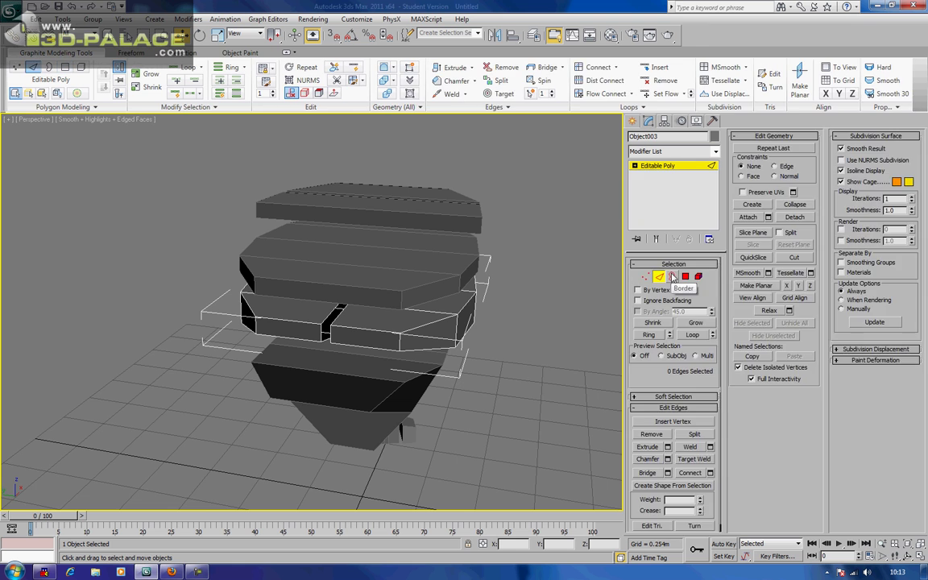
pyautogui.click(356, 339)
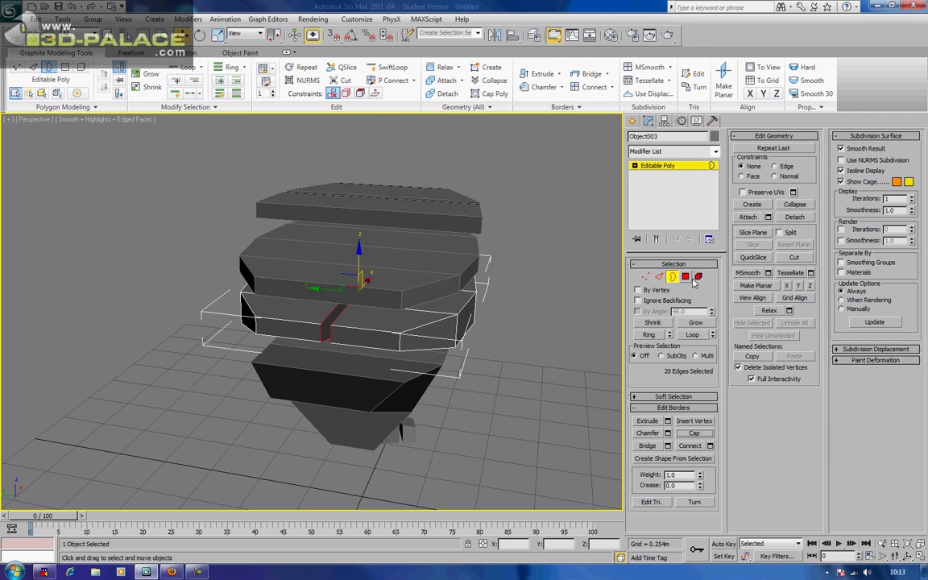
# Step: Detach the negative-Y half of Object003 as a separate object with the default name and leave element editing
pyautogui.press('5')
pyautogui.click(413, 326)
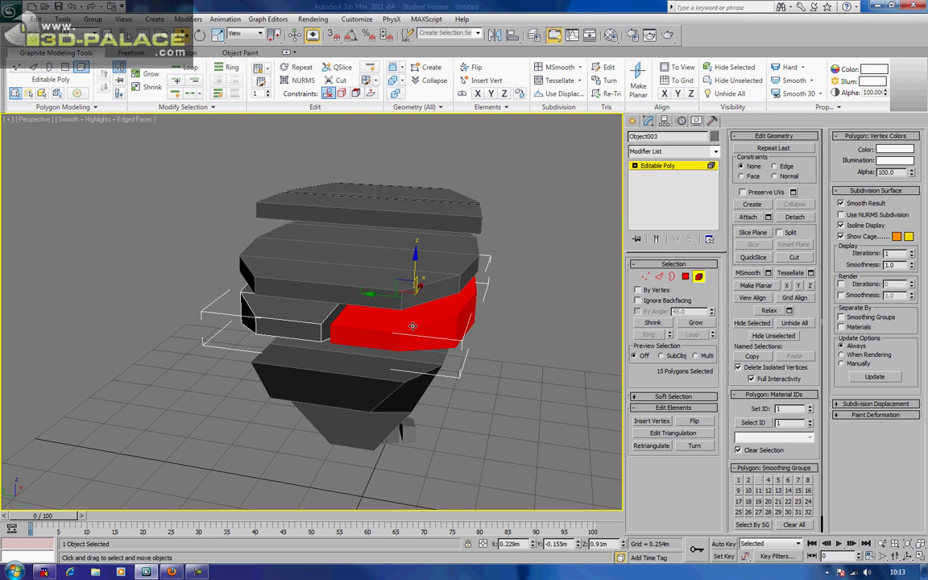
pyautogui.click(795, 218)
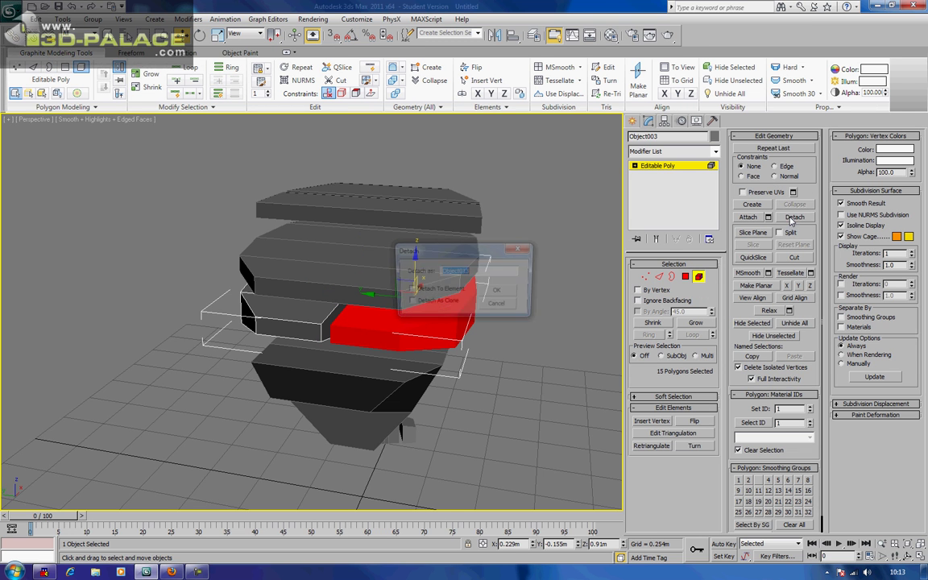
pyautogui.click(499, 292)
pyautogui.keyDown('alt'); pyautogui.moveTo(504, 285); pyautogui.dragTo(528, 311, button='middle'); pyautogui.keyUp('alt')
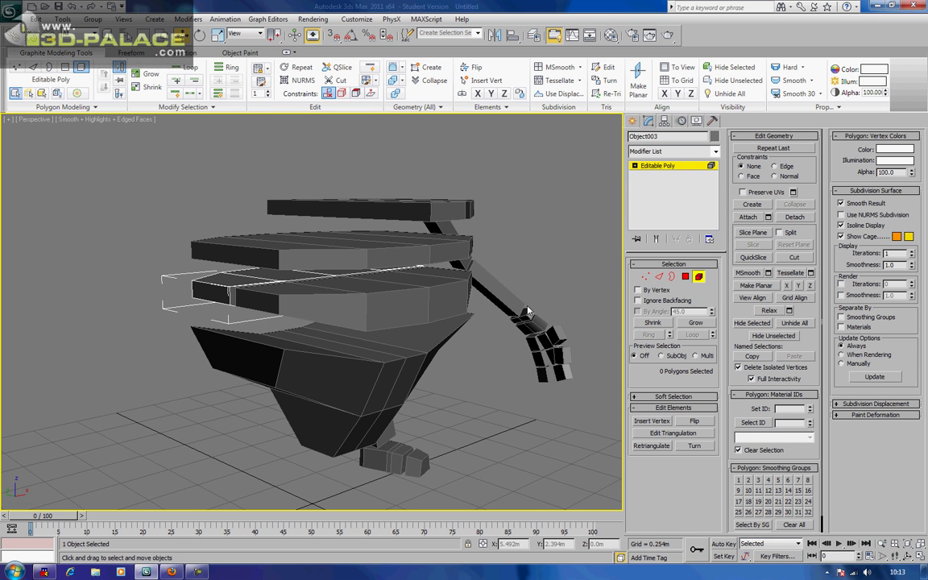
pyautogui.click(699, 279)
# Step: On the detached shoulder piece Object012, move a vertical outer corner edge along Y to reshape the end
pyautogui.click(454, 305)
pyautogui.keyDown('alt'); pyautogui.moveTo(453, 305); pyautogui.dragTo(449, 345, button='middle'); pyautogui.keyUp('alt')
pyautogui.click(308, 340)
pyautogui.keyDown('alt'); pyautogui.moveTo(308, 340); pyautogui.dragTo(323, 337, button='middle'); pyautogui.keyUp('alt')
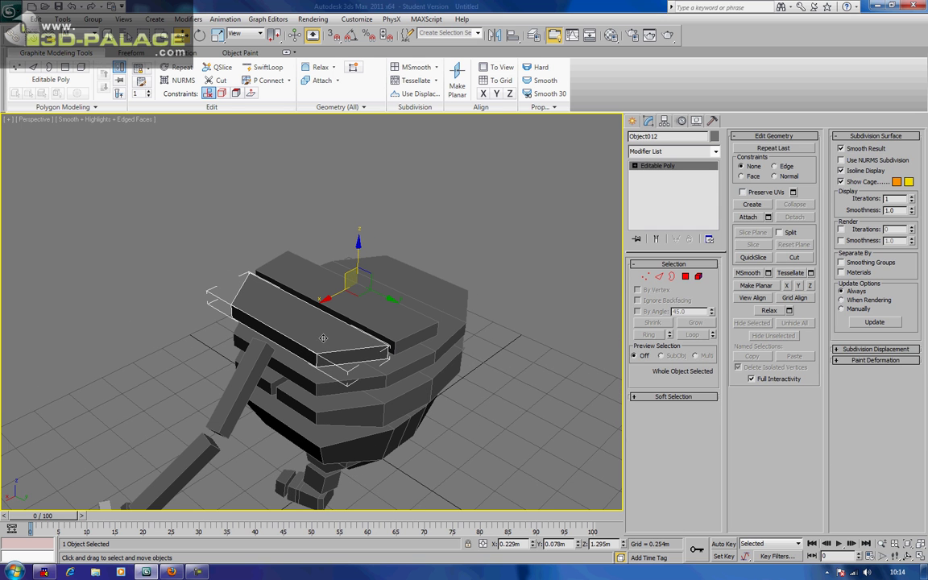
pyautogui.click(659, 276)
pyautogui.click(316, 357)
pyautogui.moveTo(341, 374); pyautogui.dragTo(349, 380)
pyautogui.keyDown('alt'); pyautogui.moveTo(349, 379); pyautogui.dragTo(329, 342, button='middle'); pyautogui.keyUp('alt')
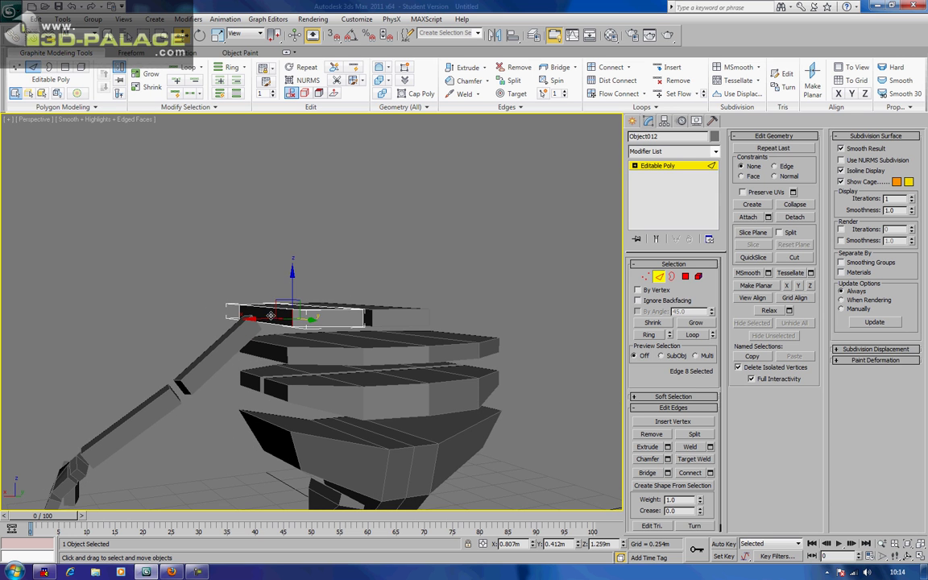
# Step: Lower the bottom outer edge of shoulder piece Object012 about 0.05 m along Z
pyautogui.click(272, 324)
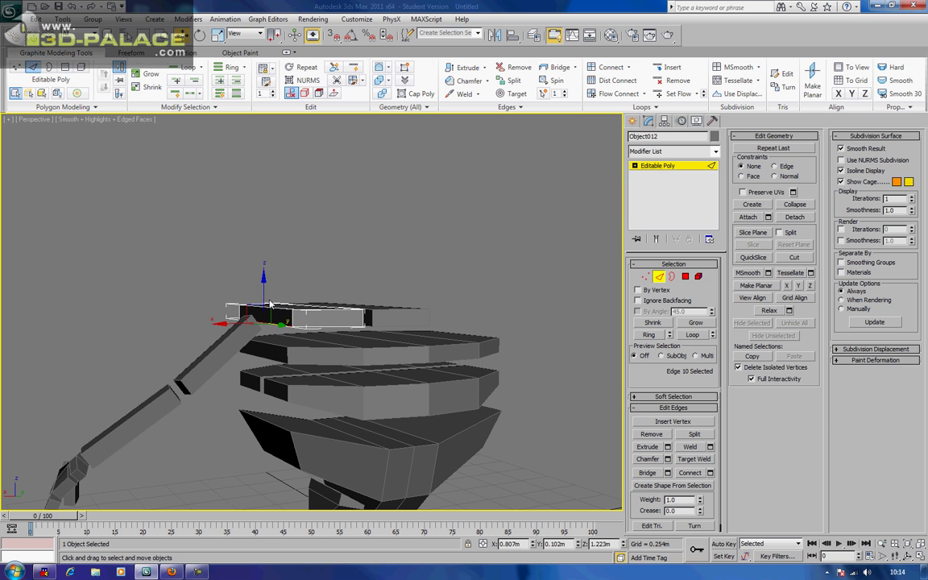
pyautogui.moveTo(262, 295); pyautogui.dragTo(262, 303)
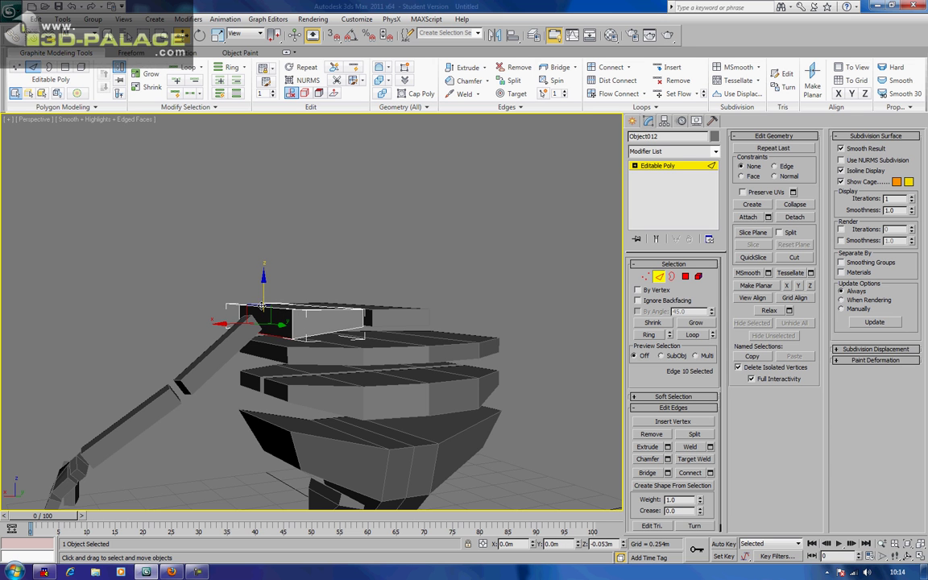
pyautogui.click(327, 251)
pyautogui.keyDown('alt'); pyautogui.moveTo(329, 253); pyautogui.dragTo(354, 278, button='middle'); pyautogui.keyUp('alt')
# Step: Raise the top inner edge of Object012 slightly along Z and leave edge editing
pyautogui.click(393, 344)
pyautogui.keyDown('alt'); pyautogui.moveTo(401, 345); pyautogui.dragTo(322, 326, button='middle'); pyautogui.keyUp('alt')
pyautogui.click(308, 305)
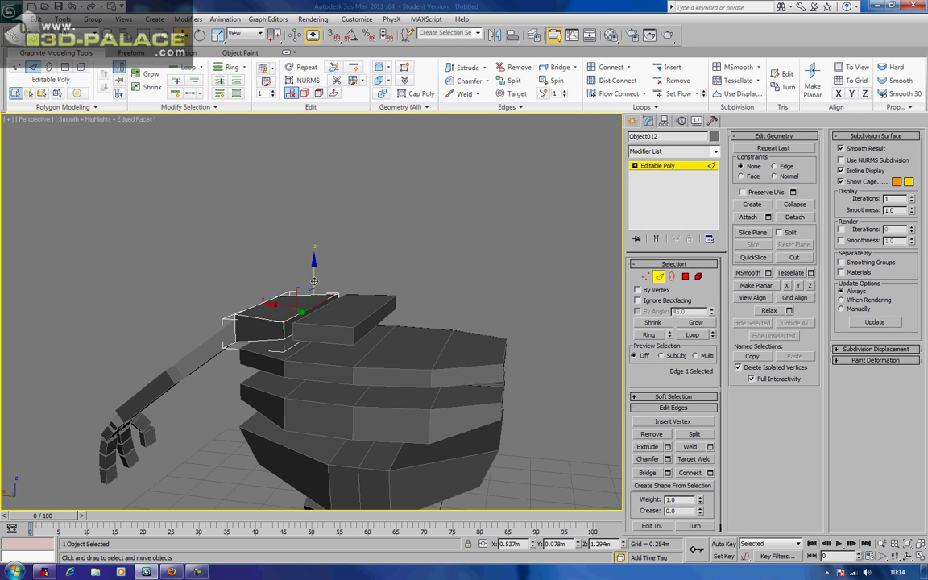
pyautogui.click(258, 216)
pyautogui.keyDown('alt'); pyautogui.moveTo(259, 215); pyautogui.dragTo(99, 227, button='middle'); pyautogui.keyUp('alt')
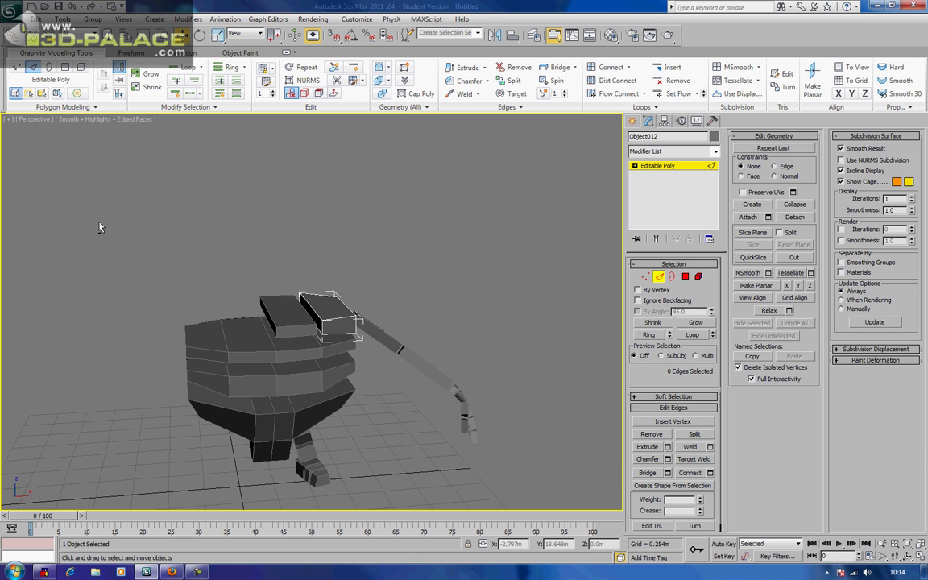
pyautogui.keyDown('alt'); pyautogui.moveTo(429, 264); pyautogui.dragTo(411, 250, button='middle'); pyautogui.keyUp('alt')
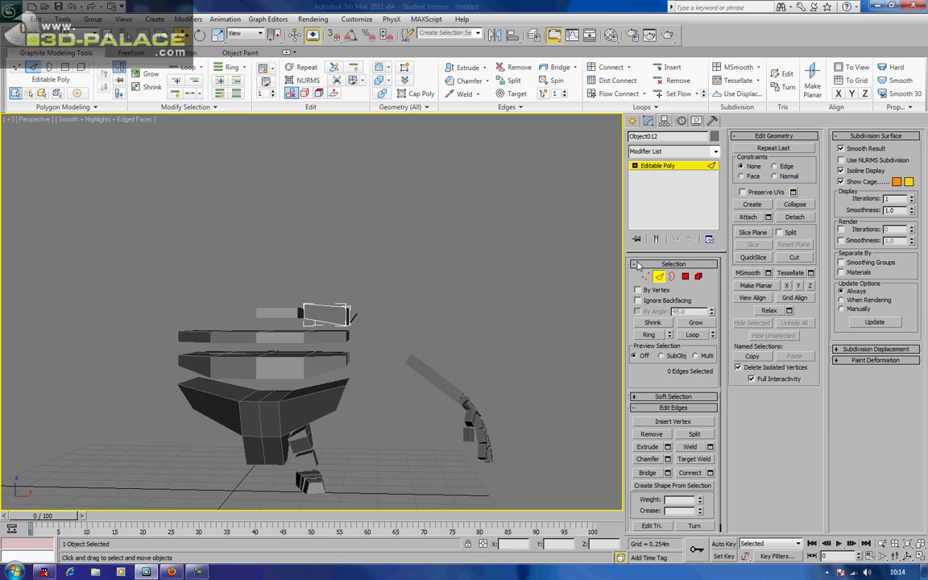
pyautogui.click(658, 277)
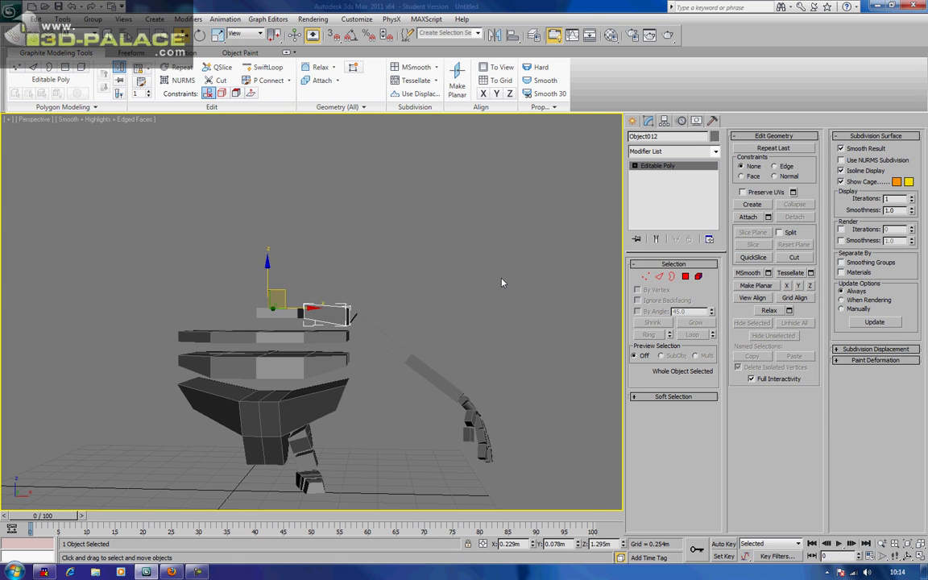
# Step: In the Front view, mirror the four leg and foot pieces on X as a copy and move the copy along X to the opposite hip
pyautogui.press('f')
pyautogui.press('z')
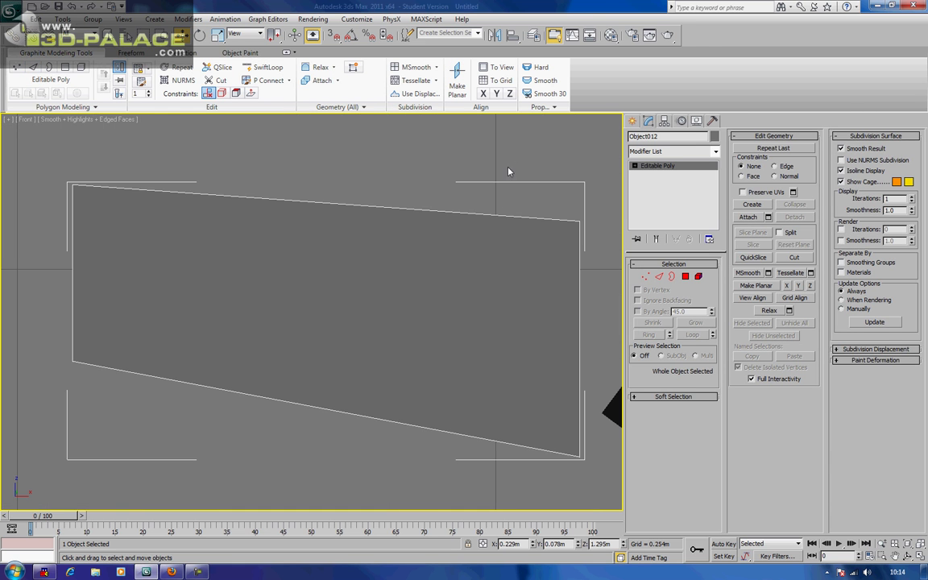
pyautogui.click(509, 161)
pyautogui.press('z')
pyautogui.scroll(3, 438, 279)
pyautogui.scroll(-10, 438, 284)
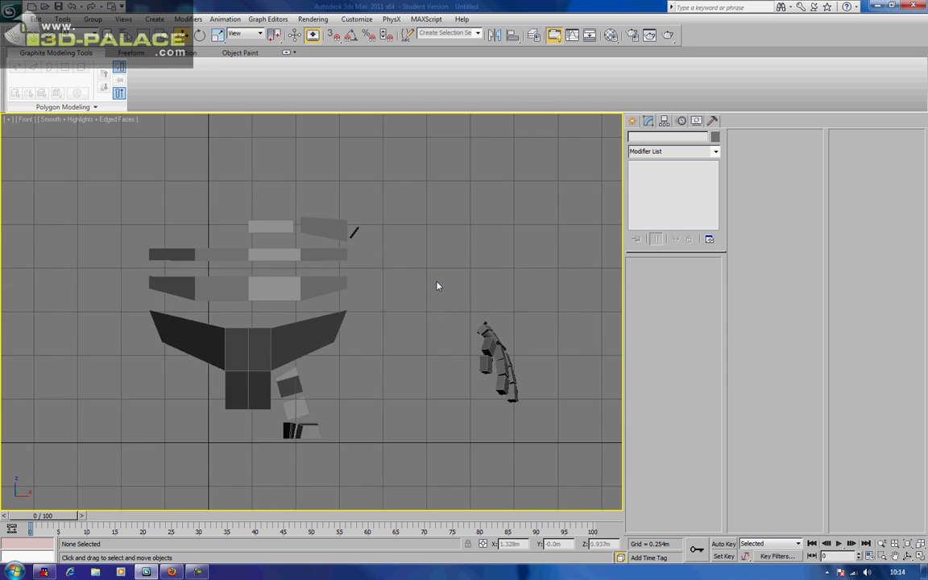
pyautogui.scroll(4, 427, 286)
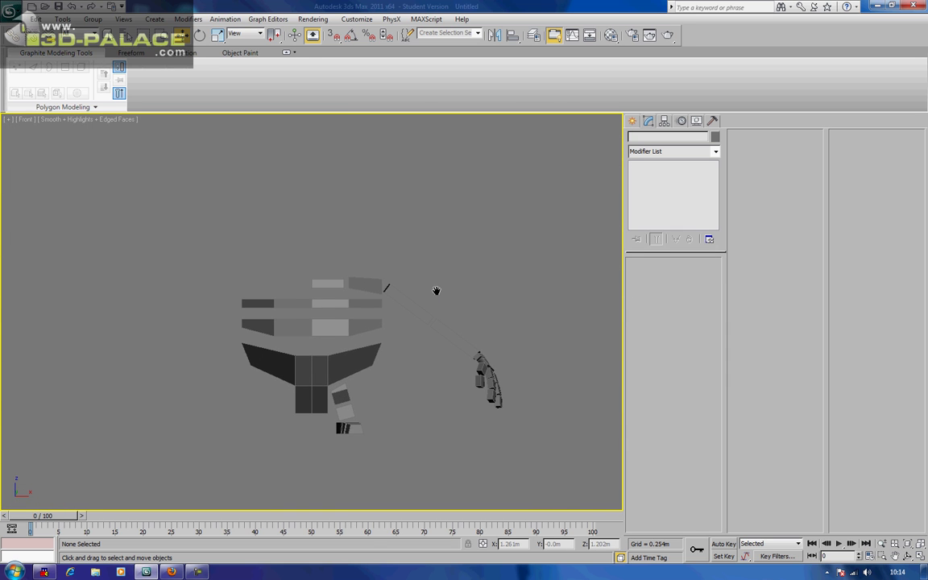
pyautogui.moveTo(406, 447); pyautogui.dragTo(346, 367)
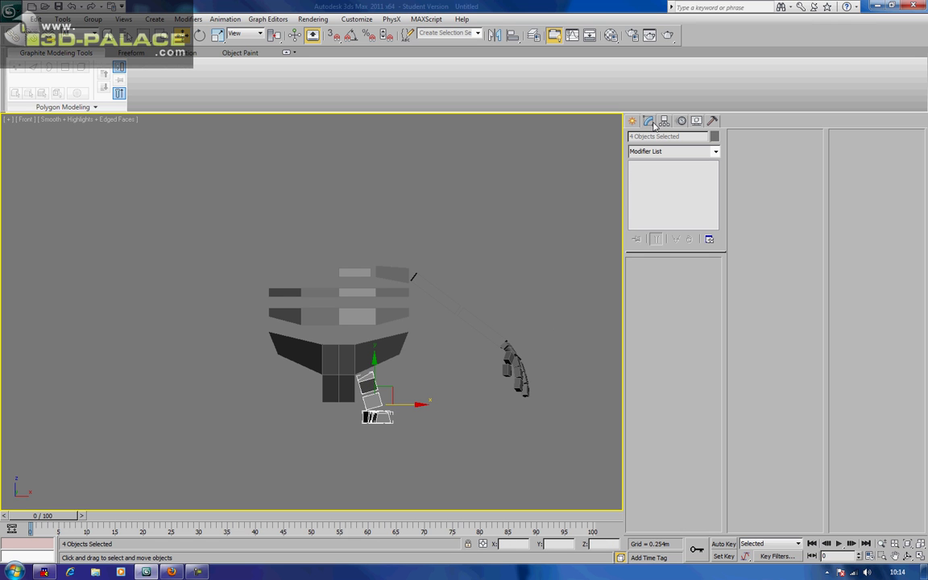
pyautogui.click(498, 35)
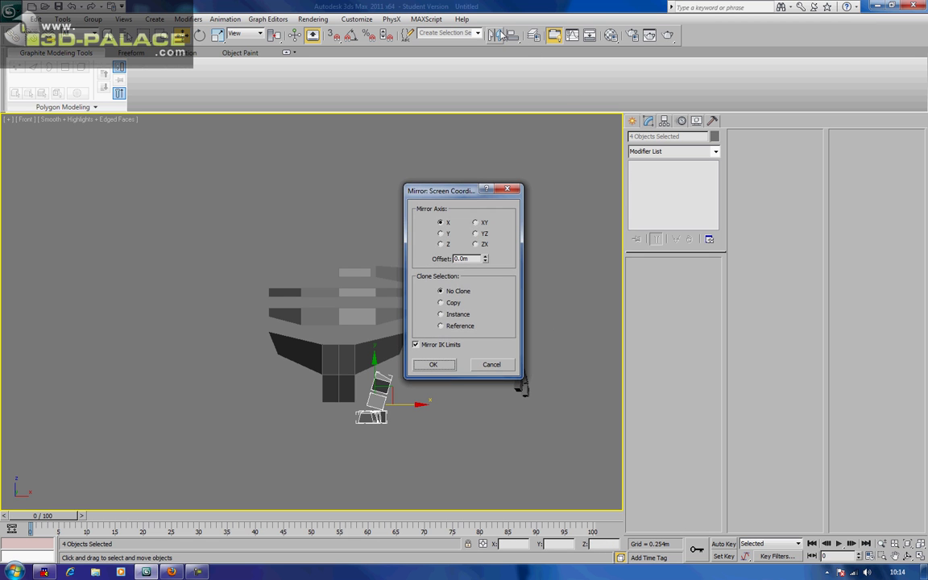
pyautogui.click(452, 314)
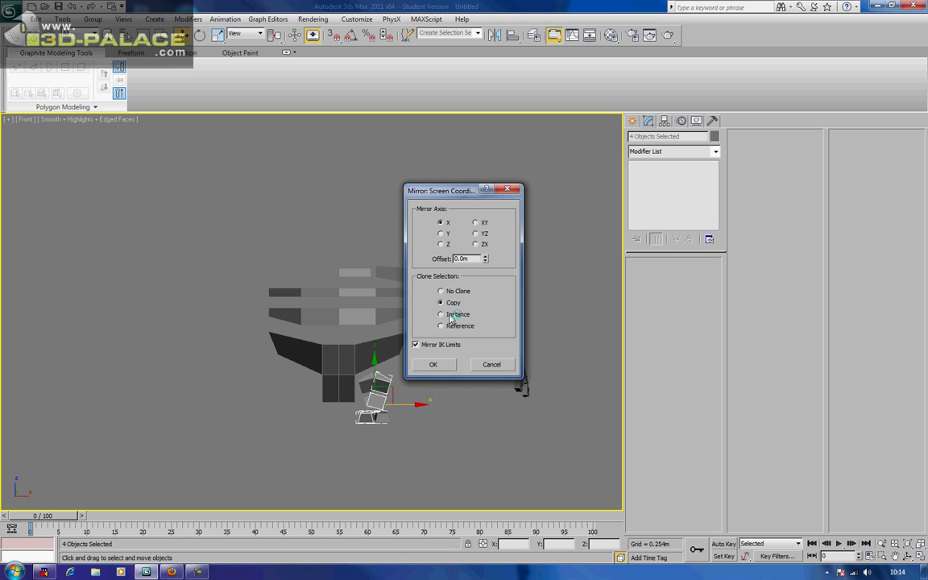
pyautogui.click(432, 364)
pyautogui.moveTo(411, 406); pyautogui.dragTo(335, 415)
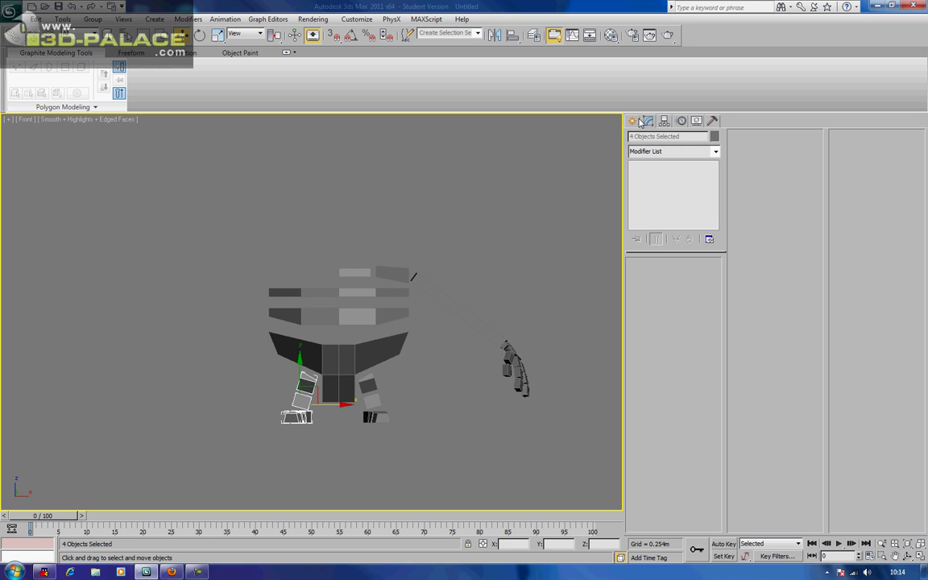
# Step: Reset the transforms of the four mirrored leg pieces with Reset XForm and convert them to Editable Poly
pyautogui.click(713, 120)
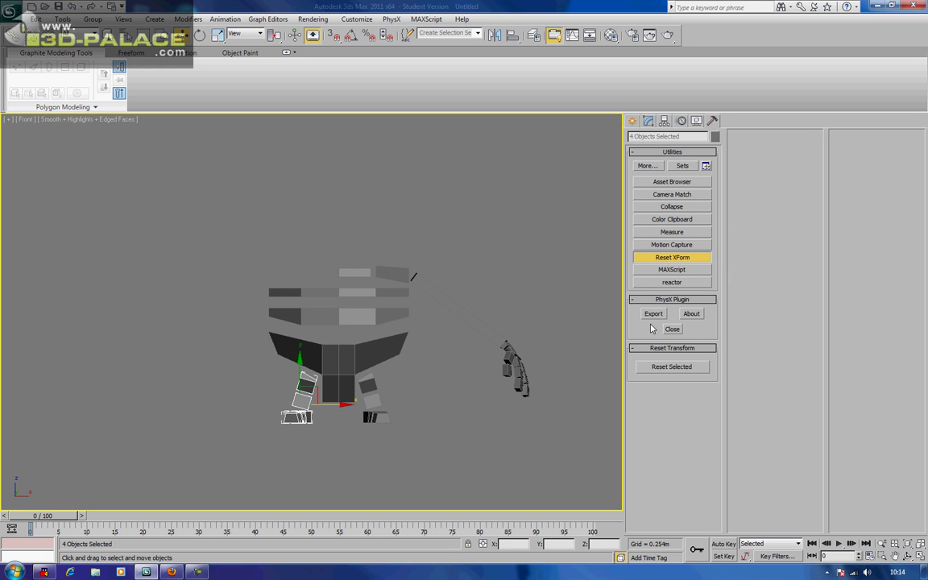
pyautogui.click(661, 367)
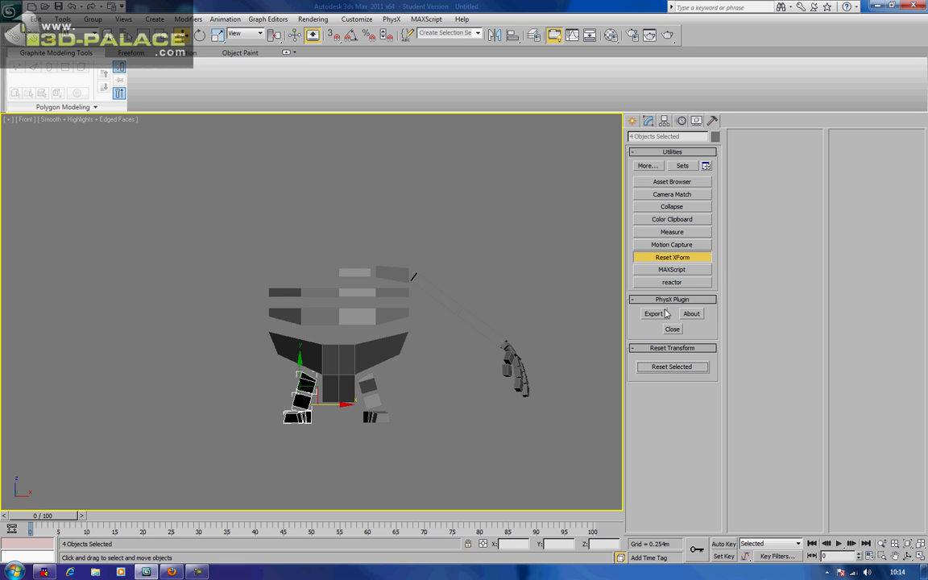
pyautogui.click(650, 121)
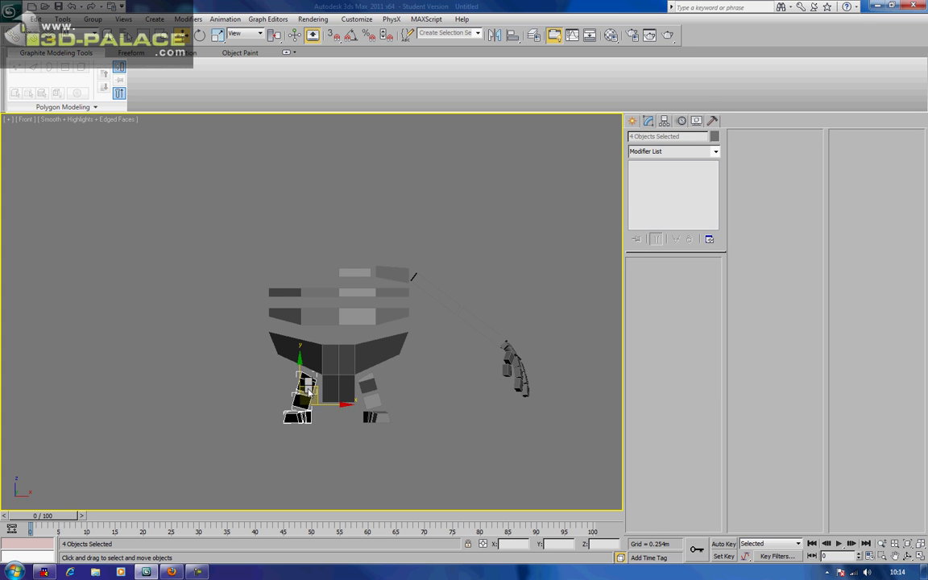
pyautogui.rightClick(336, 379)
pyautogui.click(408, 499)
# Step: Flip the normals of all elements in the mirrored foot pieces Box020 and Object014
pyautogui.click(317, 428)
pyautogui.click(305, 386)
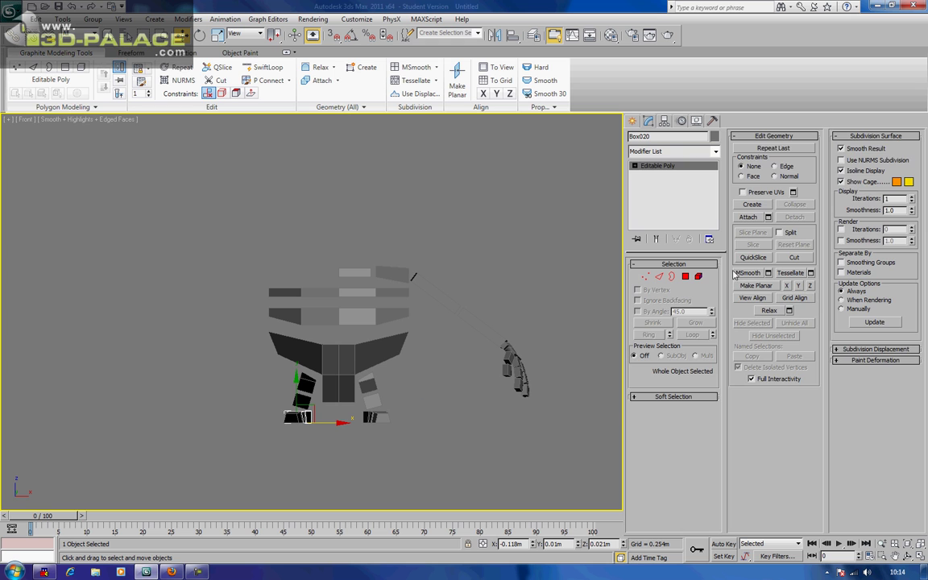
pyautogui.press('4')
pyautogui.hotkey('ctrl', 'a')
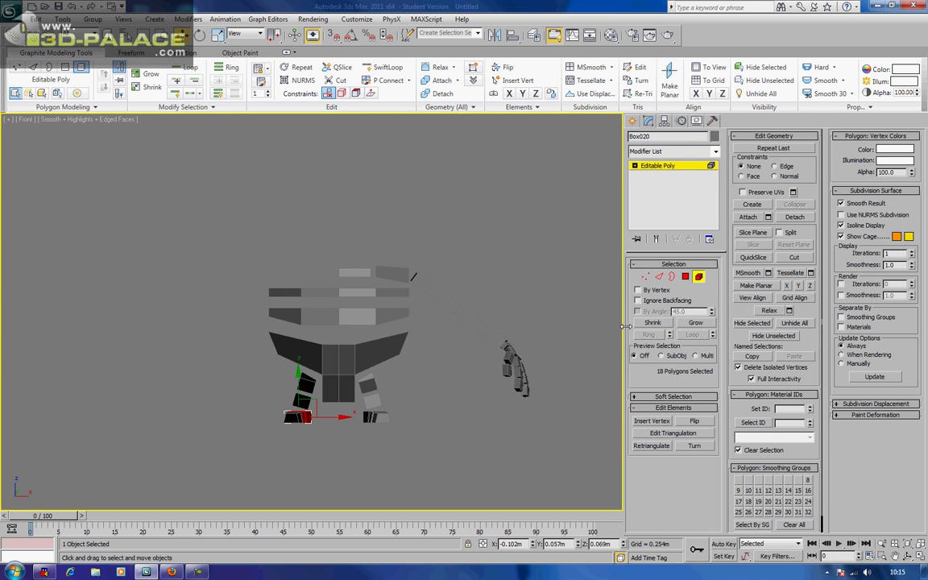
pyautogui.click(695, 421)
pyautogui.click(698, 278)
pyautogui.click(287, 423)
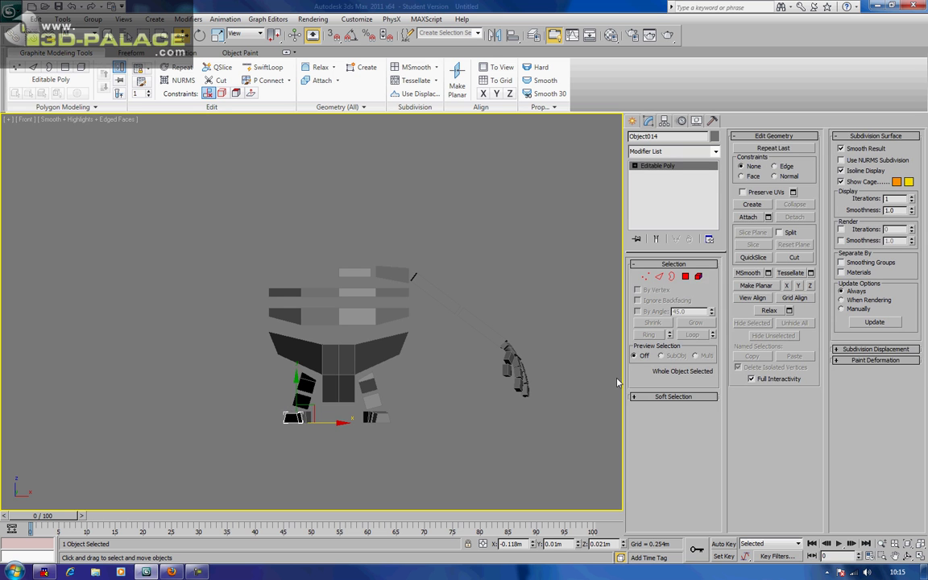
pyautogui.click(698, 276)
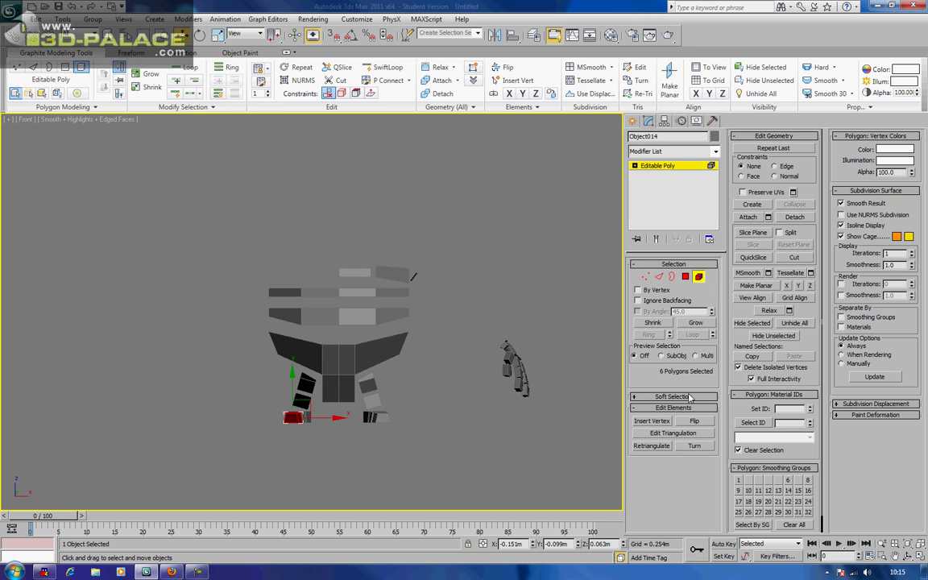
pyautogui.click(695, 422)
pyautogui.click(699, 277)
# Step: Flip the normals of the mirrored upper and lower leg blocks, Box019 and Box018
pyautogui.click(375, 387)
pyautogui.click(698, 277)
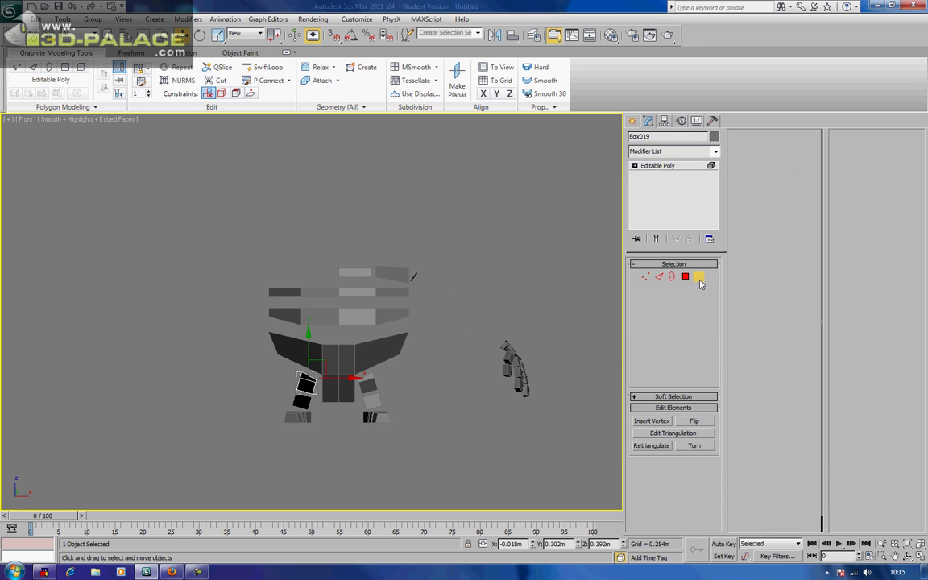
pyautogui.click(690, 424)
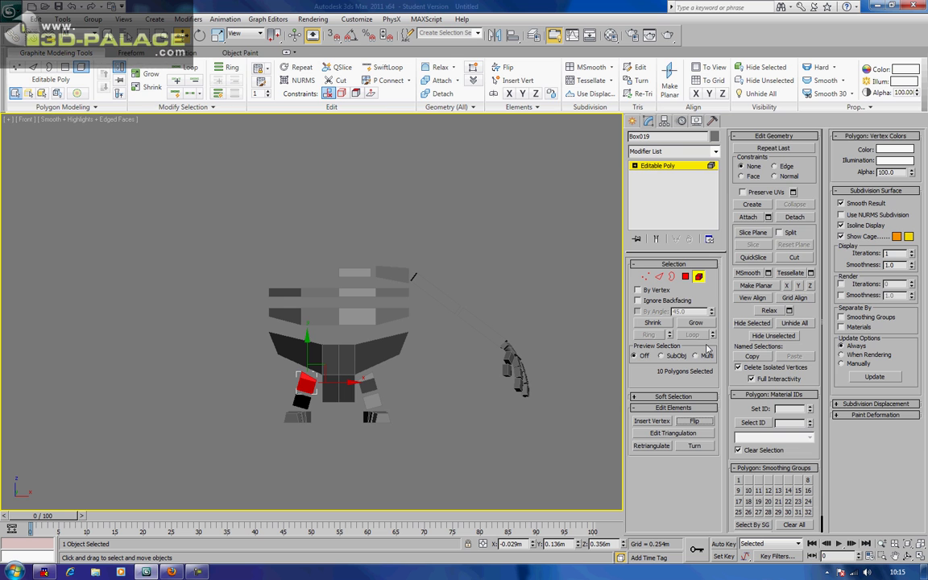
pyautogui.click(703, 278)
pyautogui.click(305, 401)
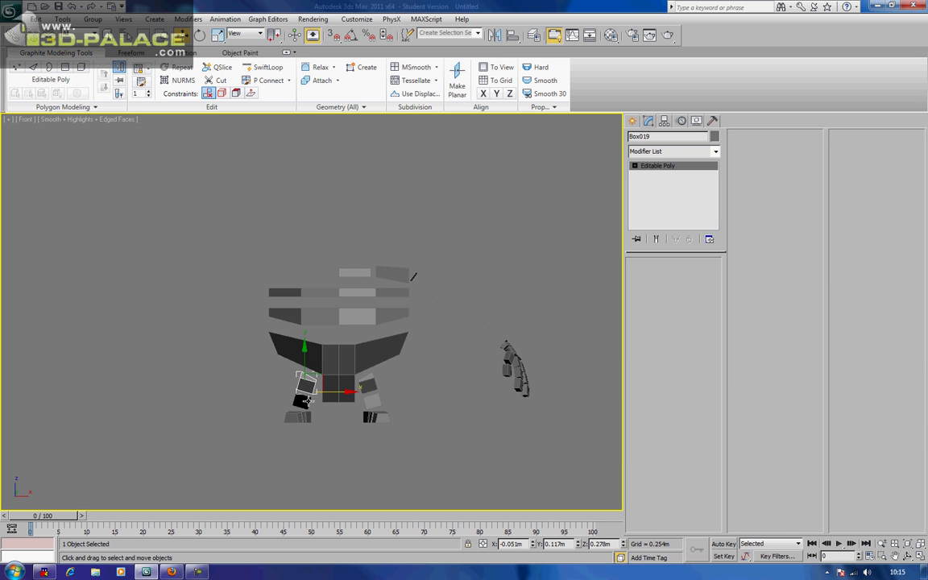
pyautogui.click(701, 276)
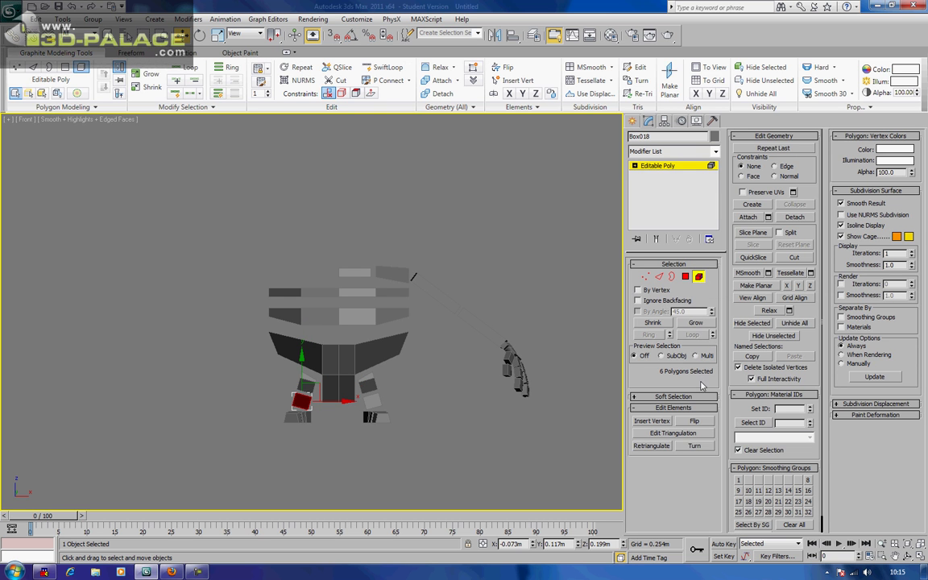
pyautogui.click(709, 424)
pyautogui.click(526, 443)
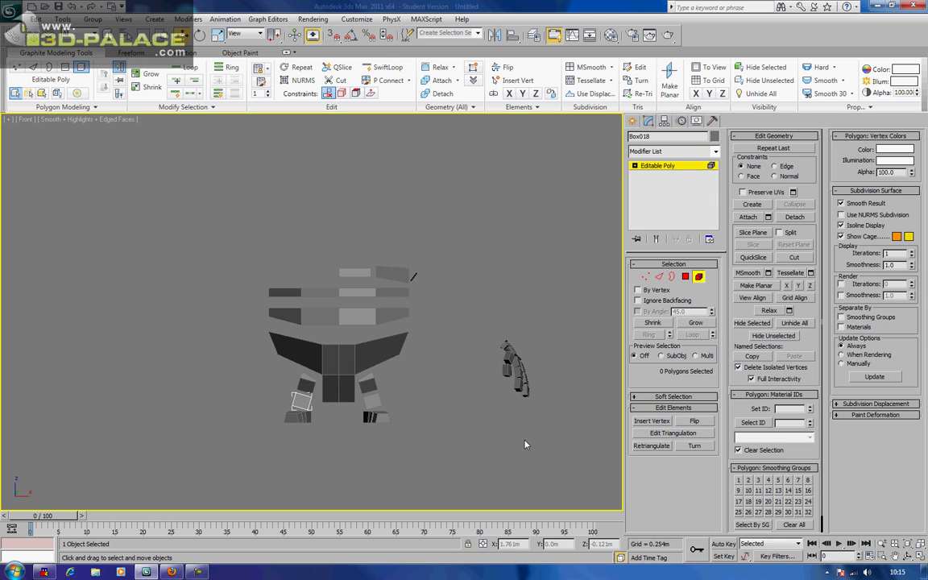
# Step: Mirror the 13 shoulder, arm and hand pieces on X as a copy and align the copy along X with the torso's opposite side
pyautogui.moveTo(504, 280); pyautogui.dragTo(489, 272, button='middle')
pyautogui.moveTo(382, 249); pyautogui.dragTo(435, 271)
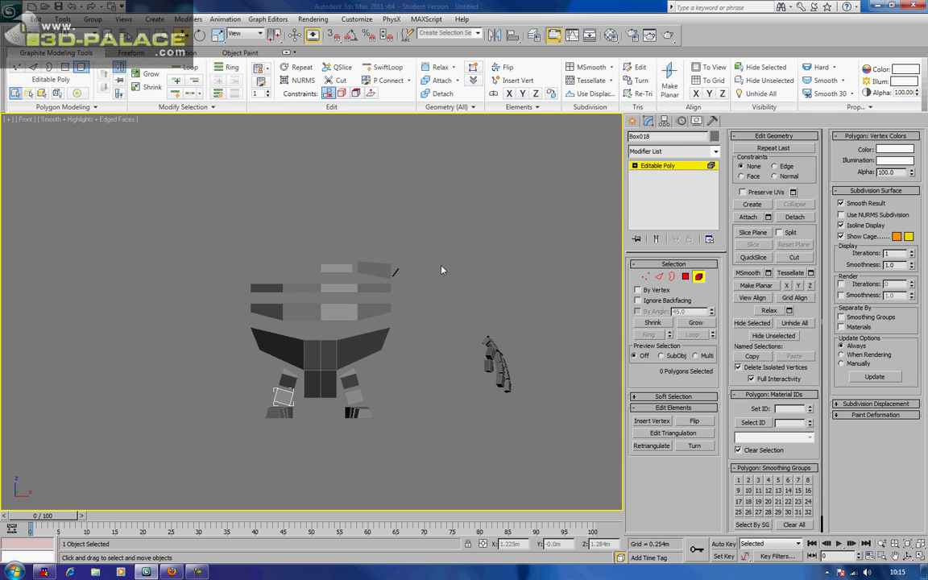
pyautogui.click(699, 276)
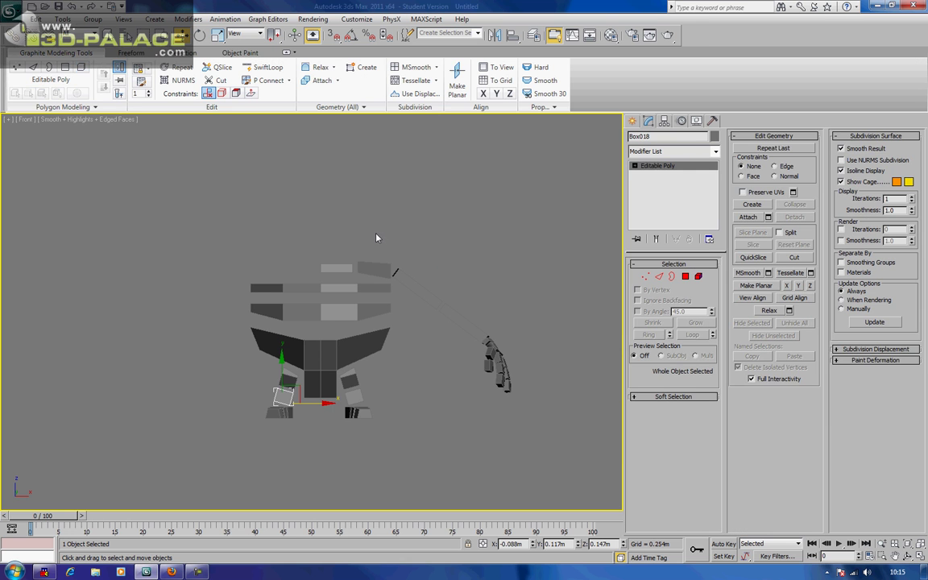
pyautogui.moveTo(408, 272); pyautogui.dragTo(519, 410)
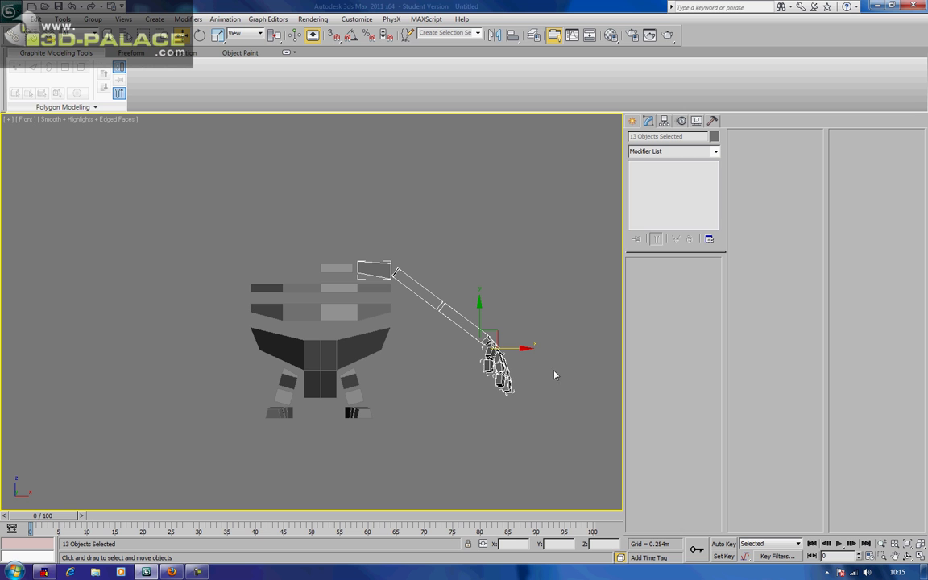
pyautogui.click(494, 35)
pyautogui.moveTo(466, 199); pyautogui.dragTo(704, 211)
pyautogui.click(672, 377)
pyautogui.moveTo(520, 355); pyautogui.dragTo(206, 365)
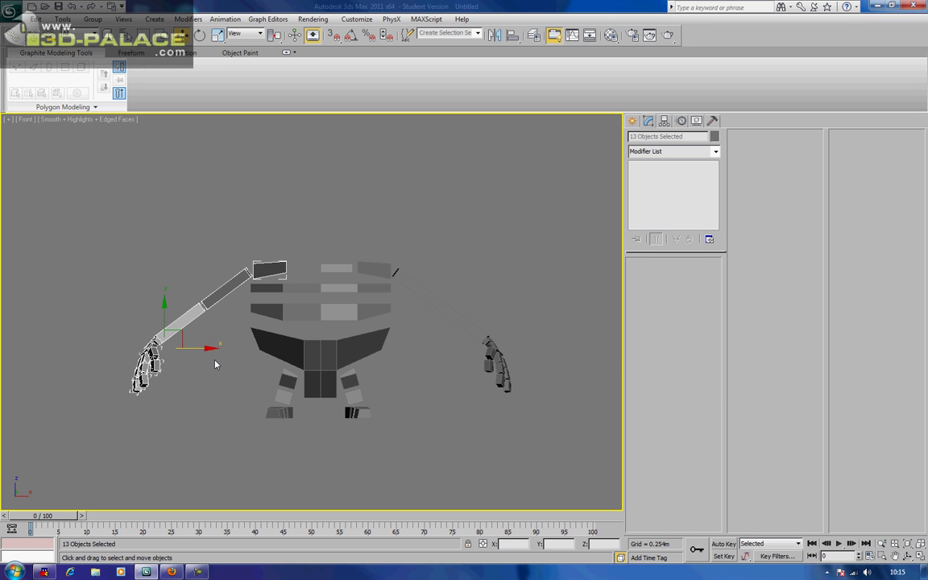
pyautogui.moveTo(212, 349); pyautogui.dragTo(210, 350)
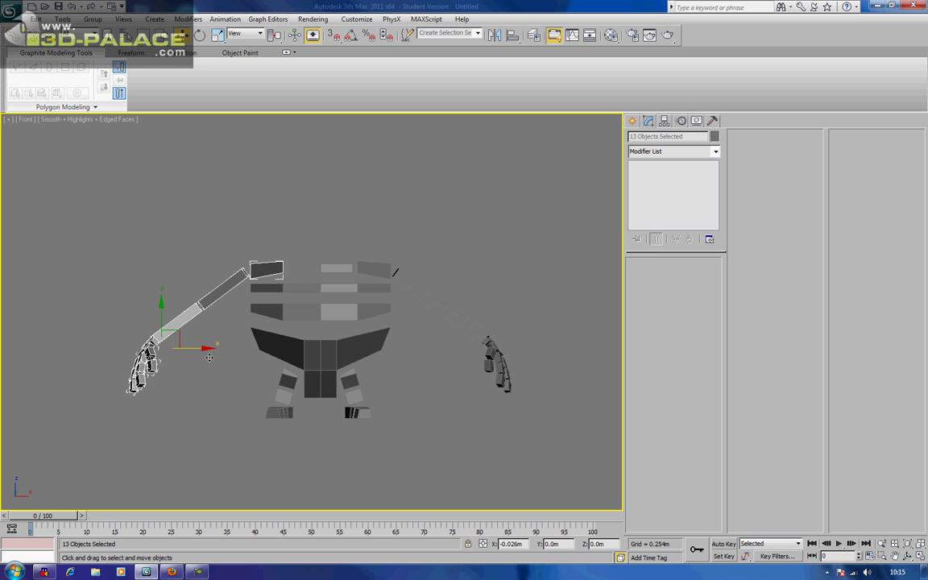
# Step: Reset the transforms of the 13 mirrored arm pieces with Reset XForm and convert them to Editable Poly
pyautogui.click(719, 125)
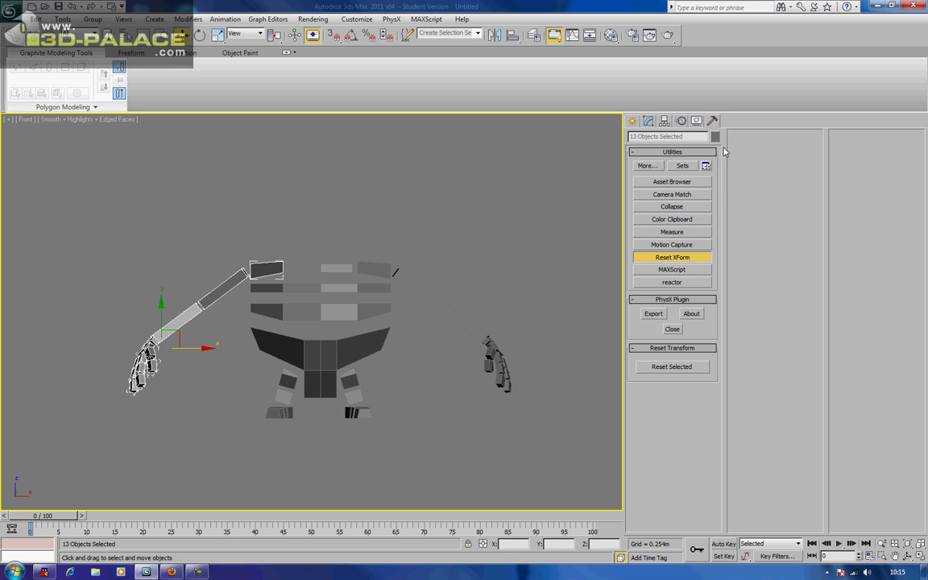
pyautogui.click(679, 369)
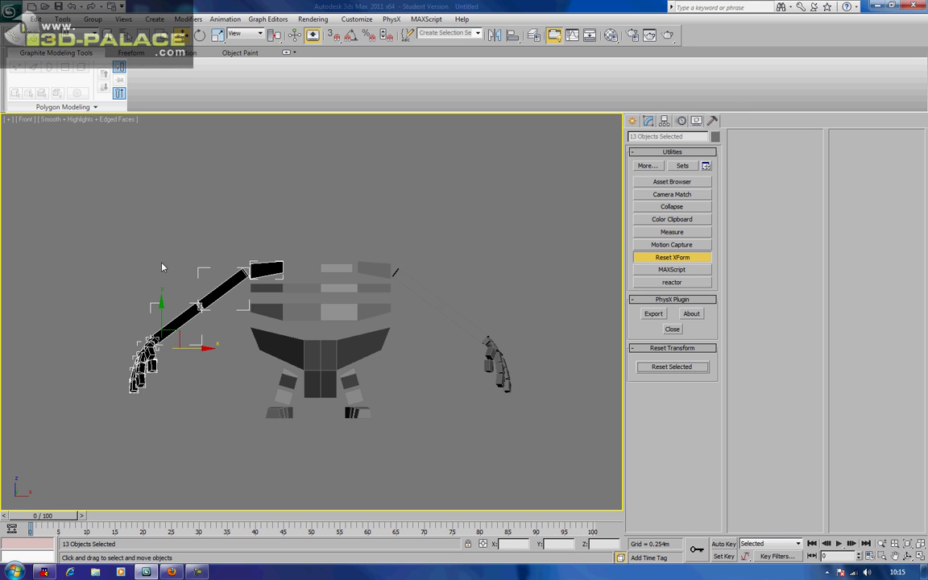
pyautogui.rightClick(186, 319)
pyautogui.click(288, 422)
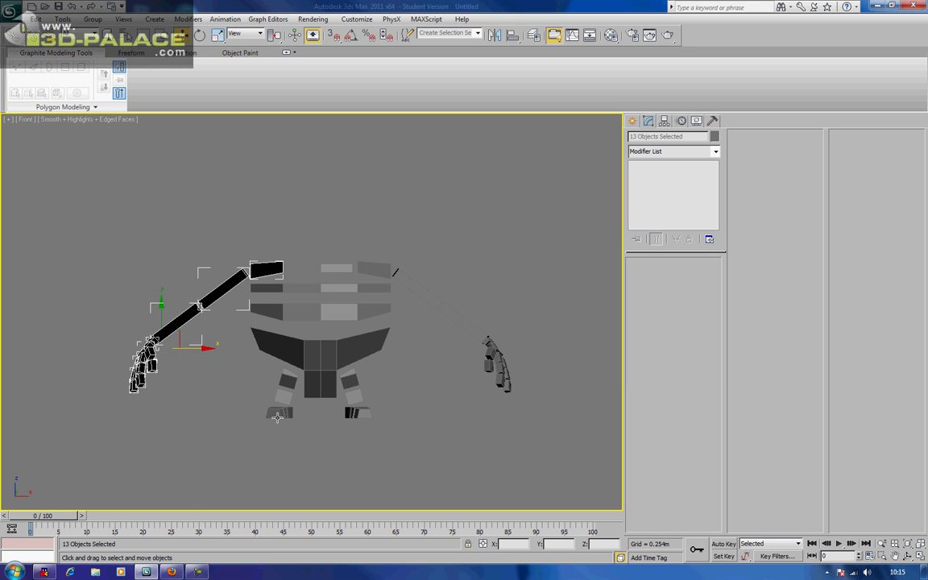
# Step: Flip the normals of all elements in the mirrored shoulder block Object015 and the mirrored upper arm block Box021
pyautogui.click(190, 422)
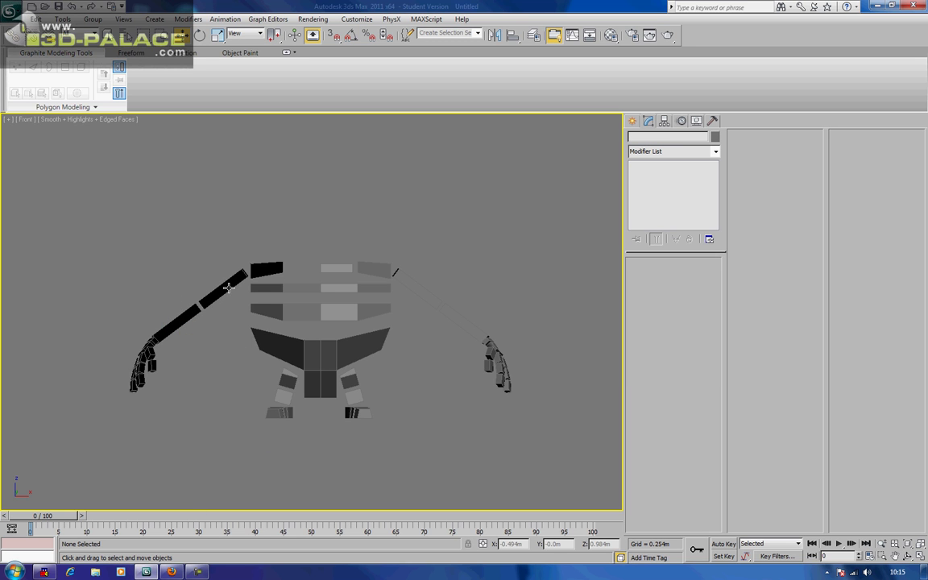
pyautogui.click(254, 269)
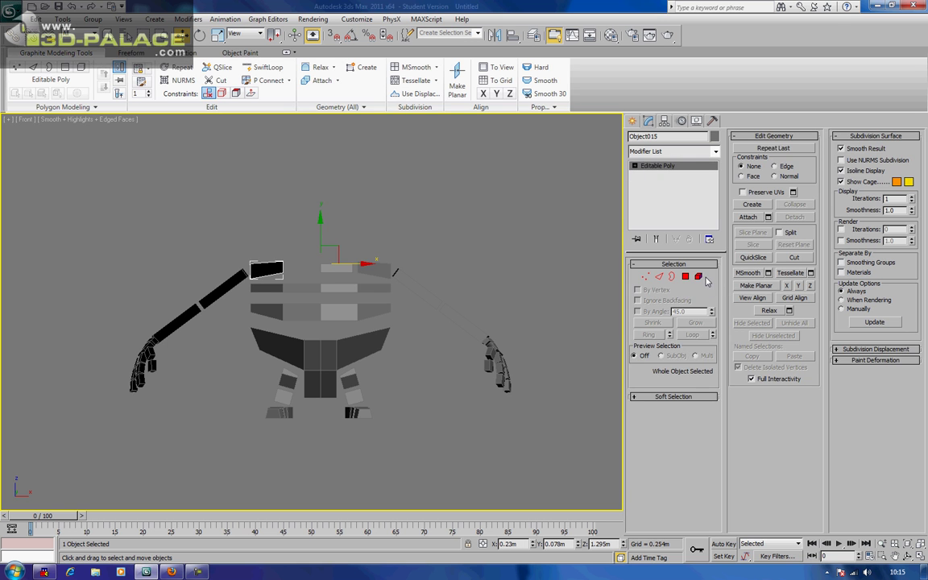
pyautogui.click(700, 277)
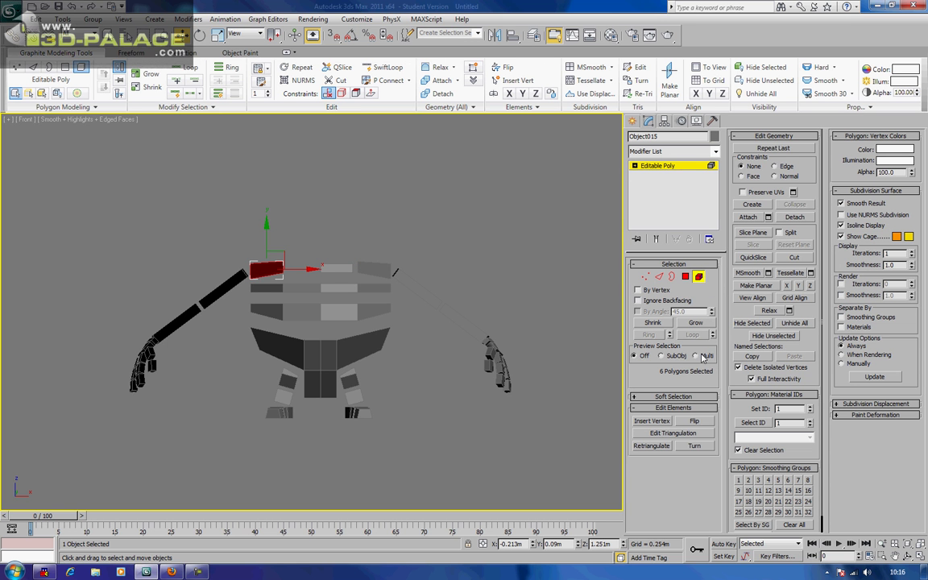
pyautogui.click(698, 423)
pyautogui.click(698, 279)
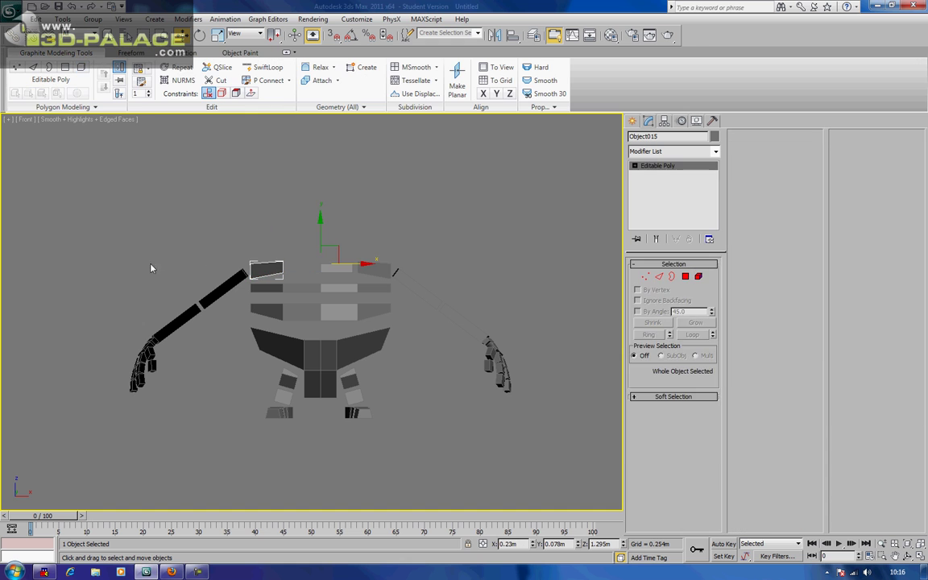
pyautogui.click(219, 290)
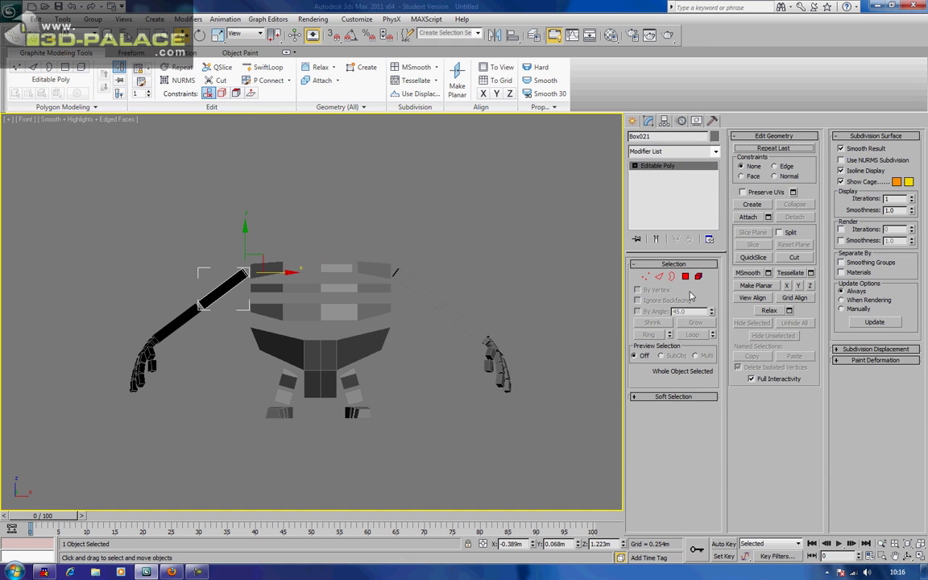
pyautogui.click(698, 277)
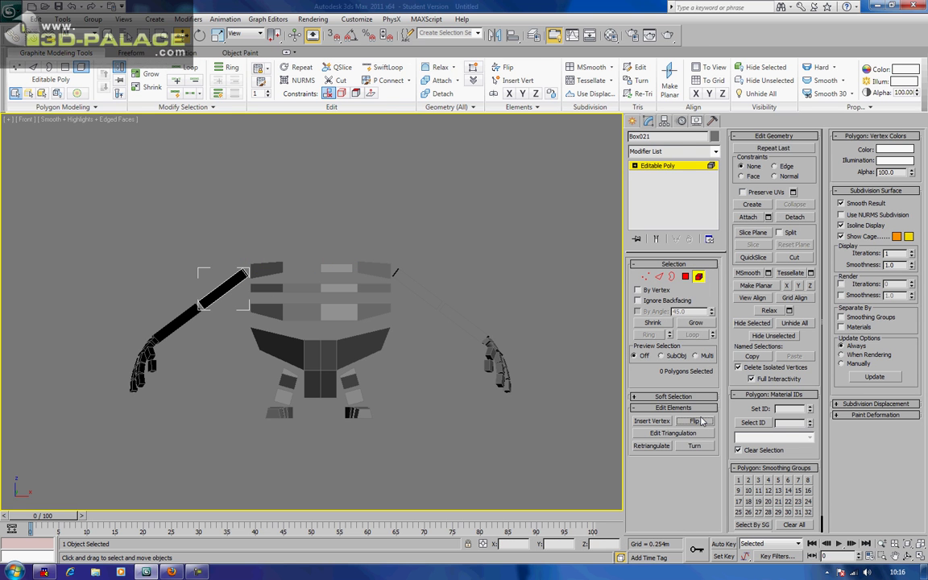
pyautogui.hotkey('ctrl', 'a')
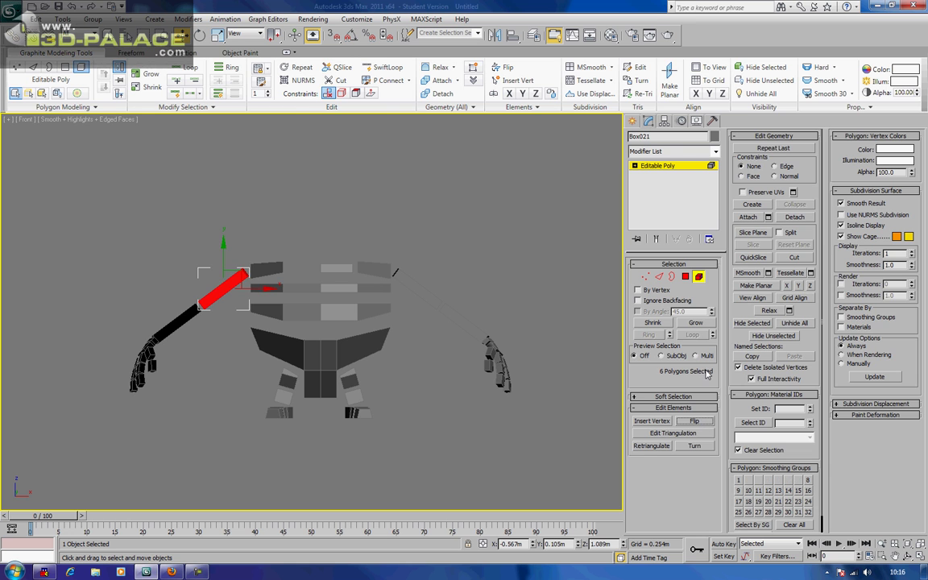
pyautogui.click(699, 276)
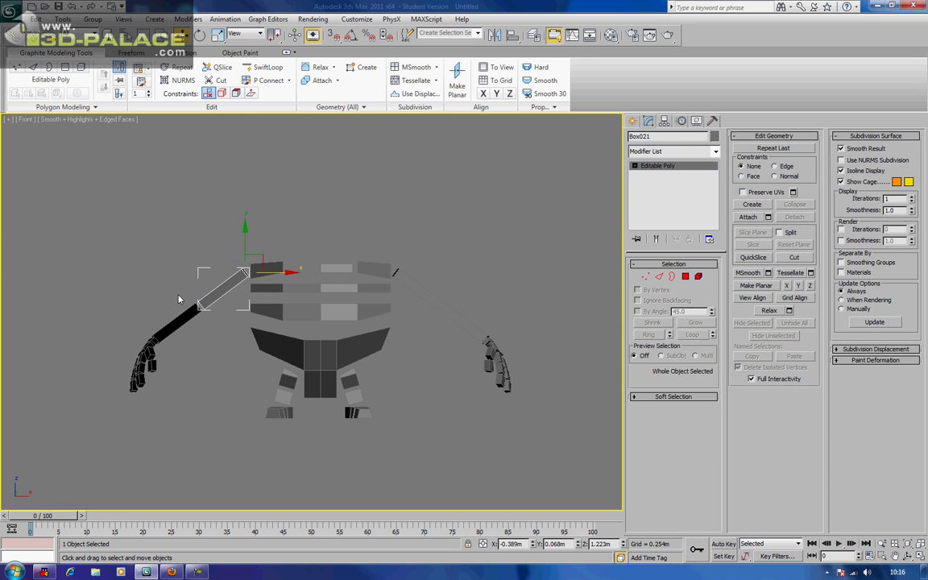
# Step: Flip the normals of the whole mirrored forearm block, Box031
pyautogui.click(179, 300)
pyautogui.click(185, 319)
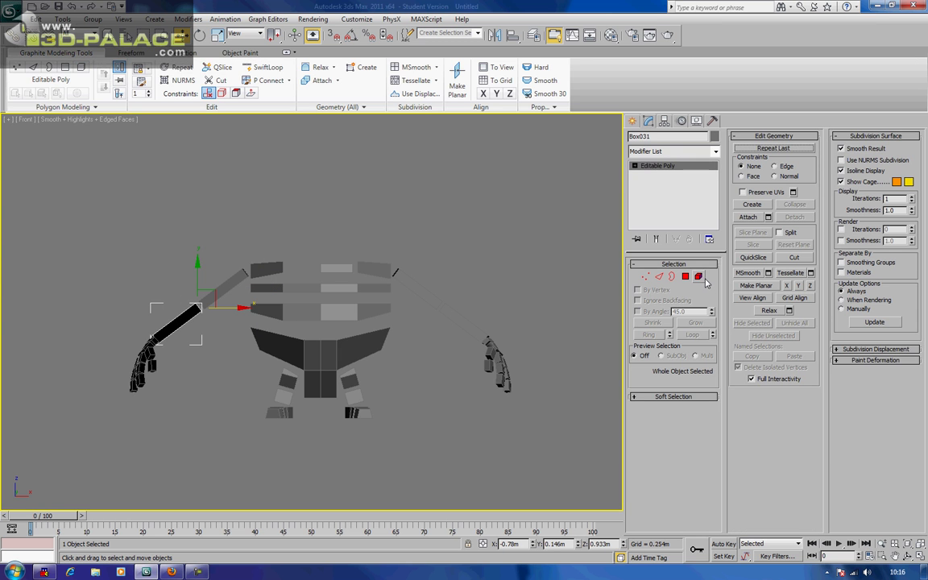
pyautogui.click(700, 278)
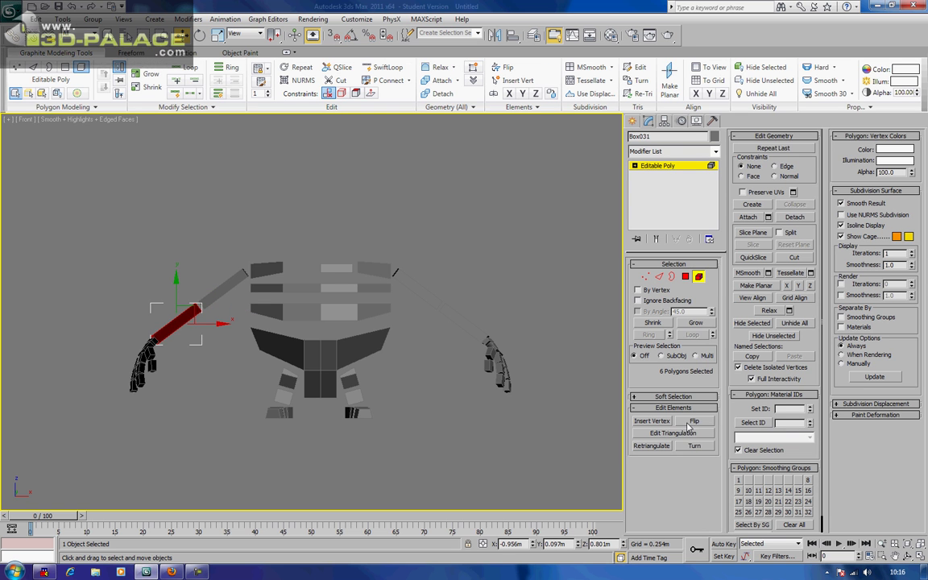
pyautogui.click(685, 424)
pyautogui.click(207, 419)
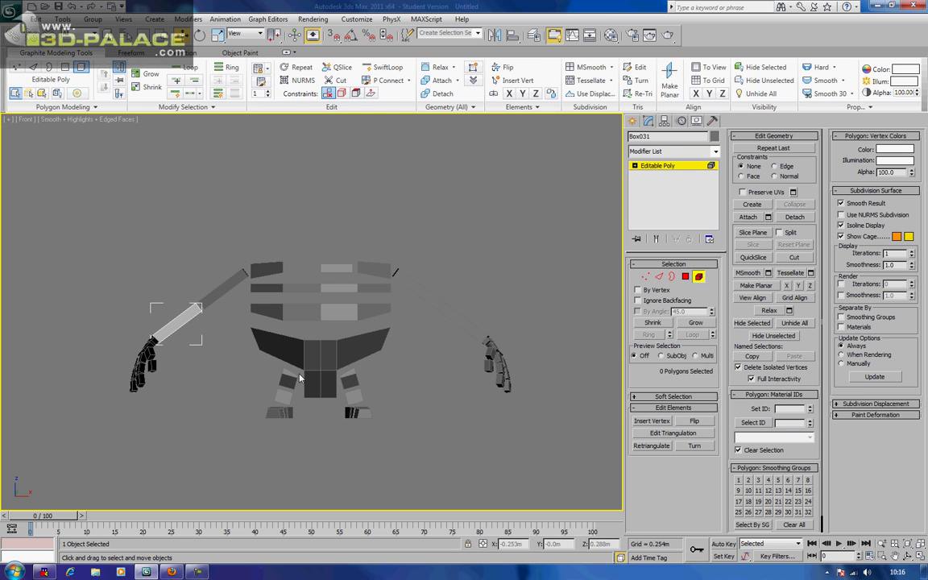
pyautogui.press('5')
# Step: In the perspective view, flip the normals of the mirrored wrist piece Object016
pyautogui.press('p')
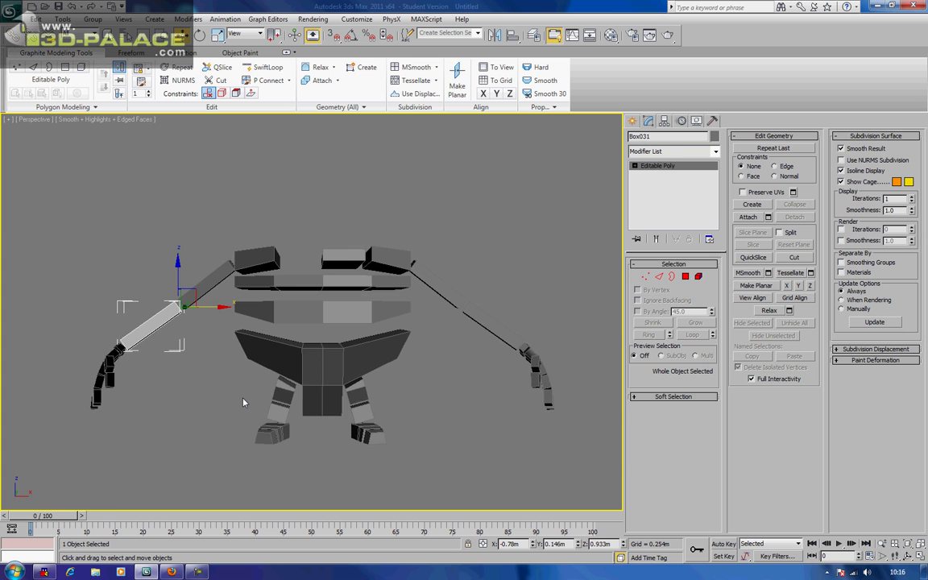
pyautogui.press('z')
pyautogui.moveTo(222, 383); pyautogui.dragTo(362, 364, button='middle')
pyautogui.scroll(-5, 229, 329)
pyautogui.click(359, 352)
pyautogui.click(698, 277)
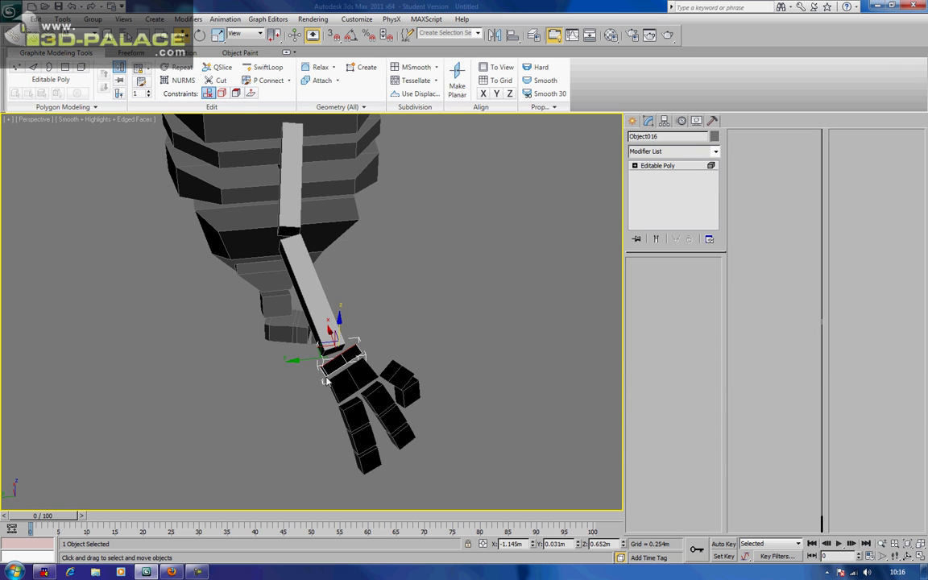
pyautogui.click(329, 363)
pyautogui.scroll(2, 326, 364)
pyautogui.keyDown('alt'); pyautogui.moveTo(328, 365); pyautogui.dragTo(407, 326, button='middle'); pyautogui.keyUp('alt')
pyautogui.click(694, 421)
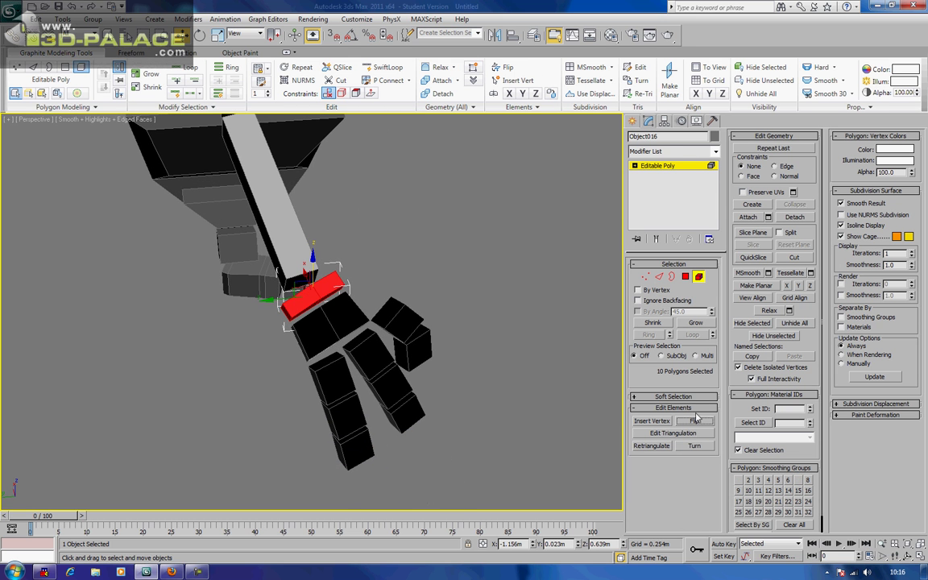
pyautogui.click(699, 277)
# Step: Flip the normals of the mirrored palm block, Box030
pyautogui.click(561, 278)
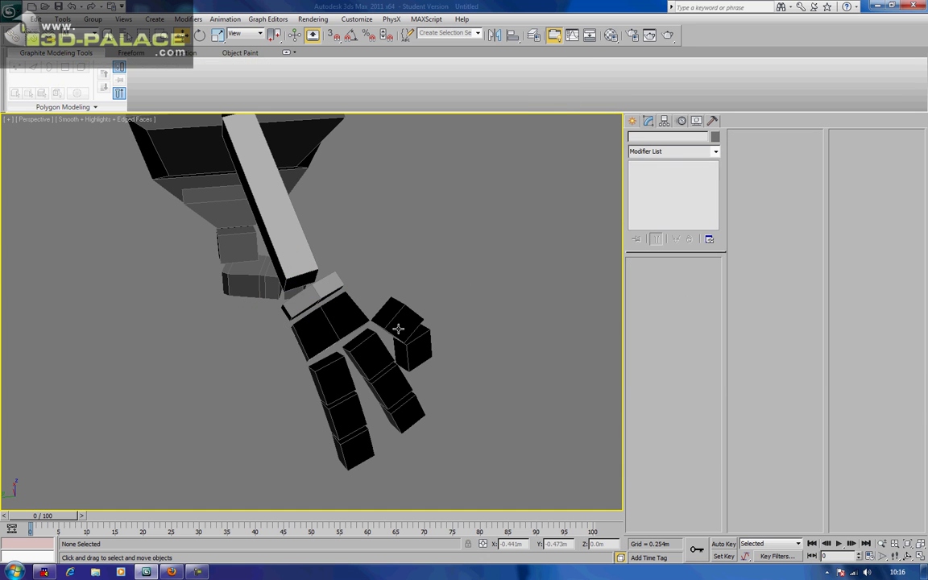
pyautogui.click(329, 327)
pyautogui.click(698, 277)
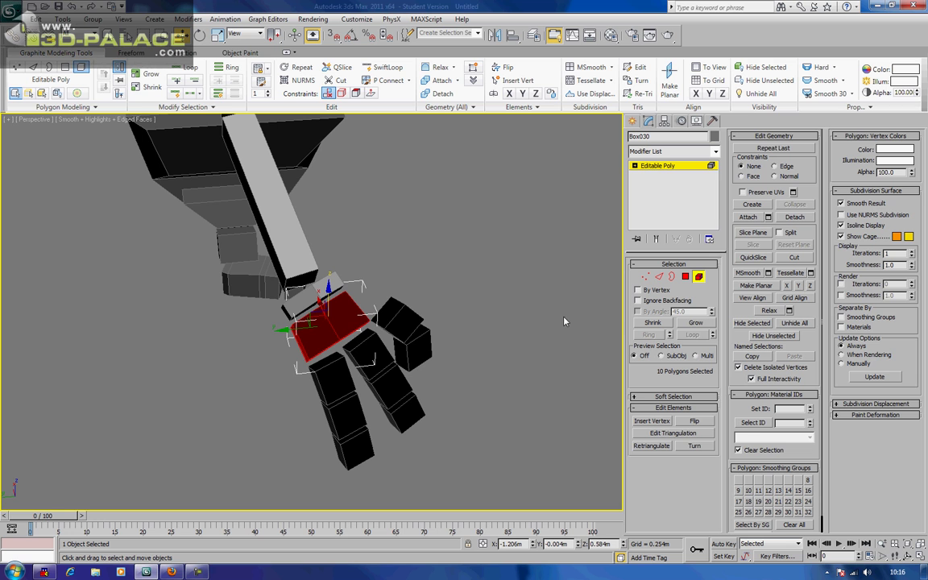
pyautogui.click(694, 422)
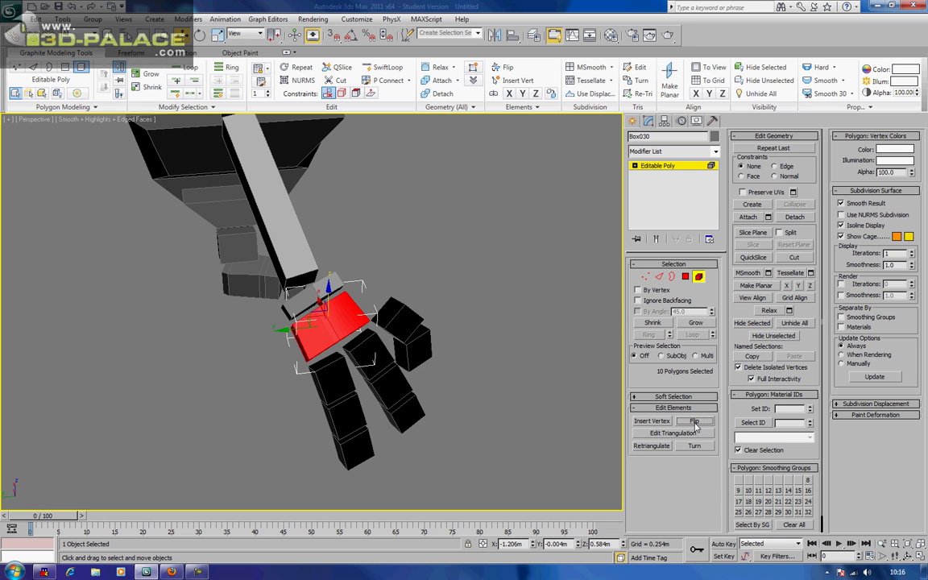
pyautogui.click(700, 277)
pyautogui.click(393, 313)
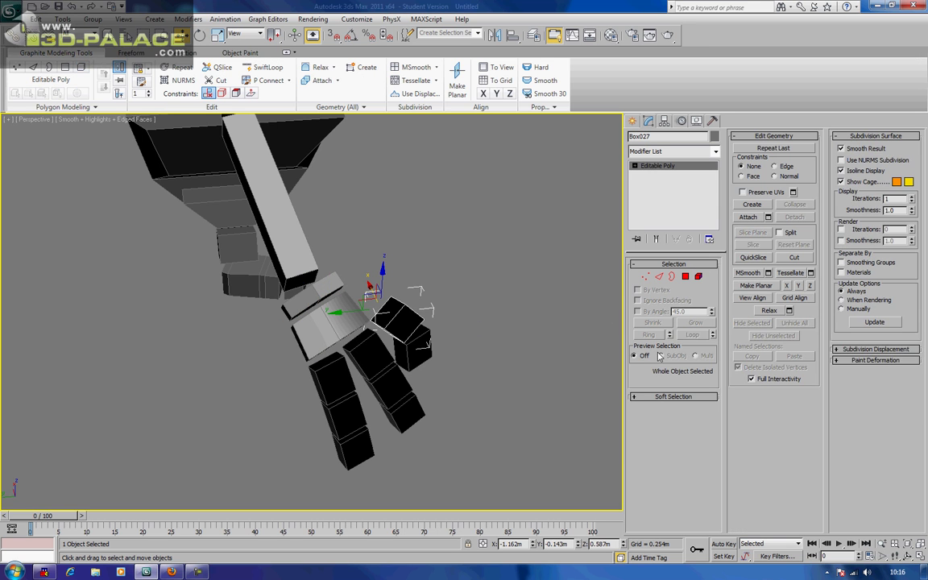
pyautogui.click(699, 277)
pyautogui.click(695, 423)
pyautogui.hotkey('ctrl', 'z')
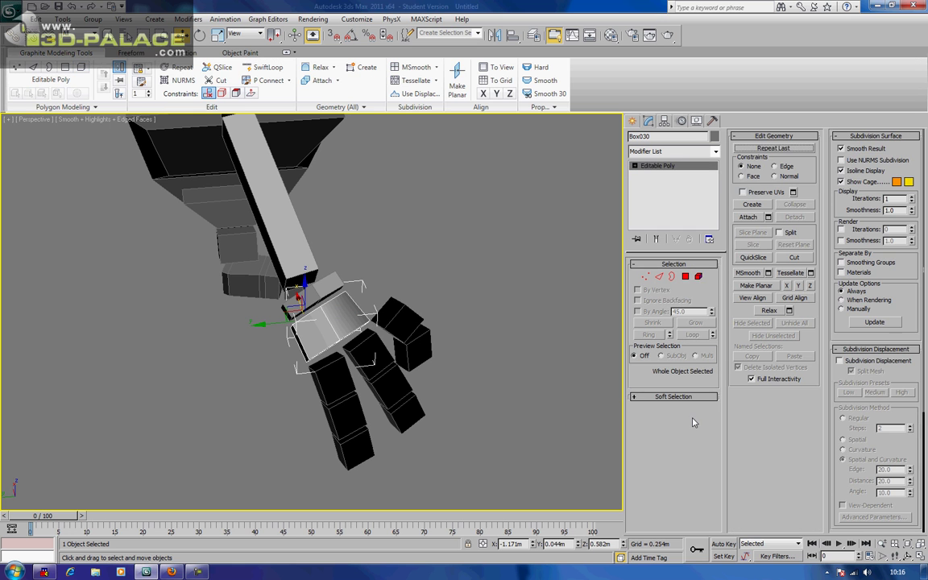
pyautogui.click(699, 277)
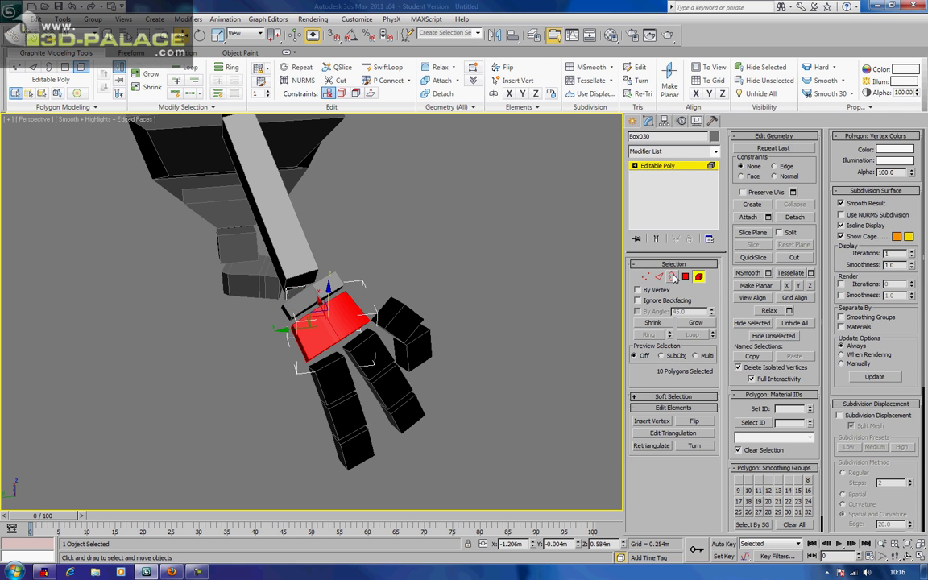
pyautogui.click(700, 278)
# Step: Flip the normals of the whole thumb base block, Box027
pyautogui.click(402, 321)
pyautogui.click(402, 321)
pyautogui.press('5')
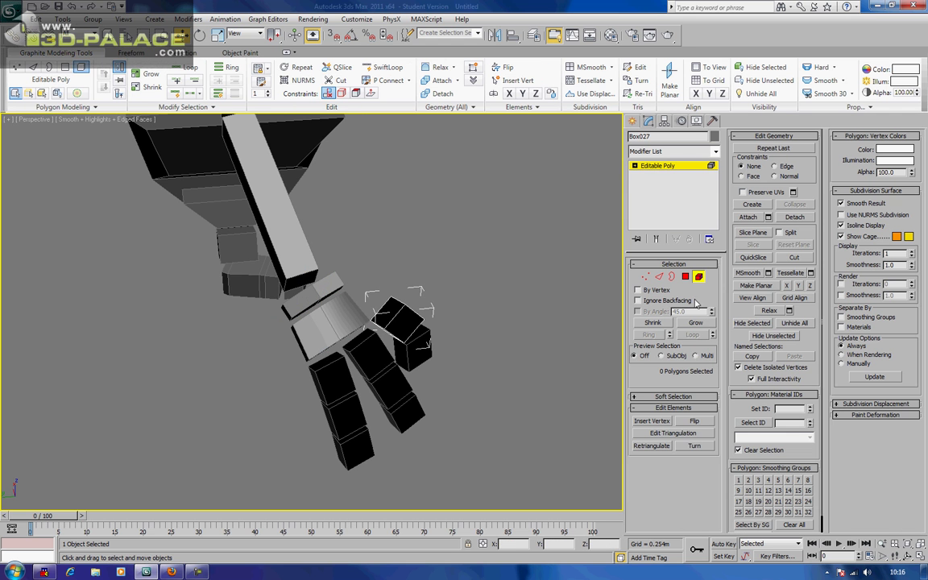
pyautogui.hotkey('ctrl', 'a')
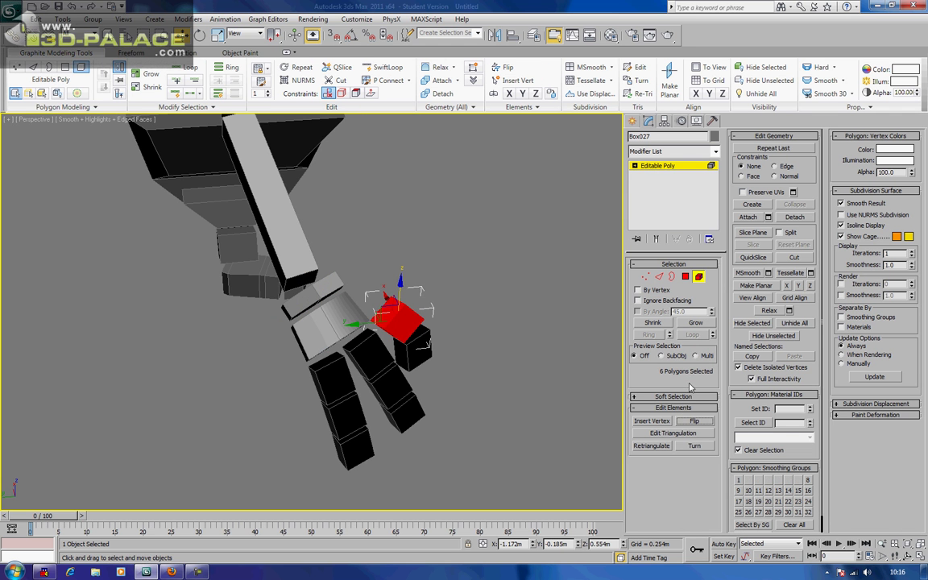
pyautogui.click(699, 277)
# Step: Flip the normals of the whole thumb tip block, Box022
pyautogui.click(421, 350)
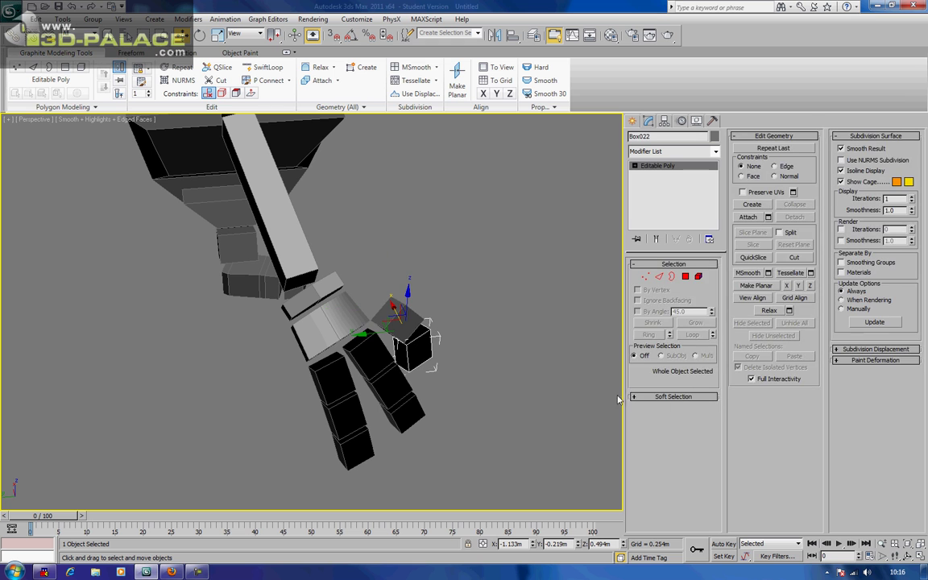
pyautogui.click(698, 277)
pyautogui.hotkey('ctrl', 'a')
pyautogui.click(689, 422)
pyautogui.click(689, 423)
pyautogui.click(367, 369)
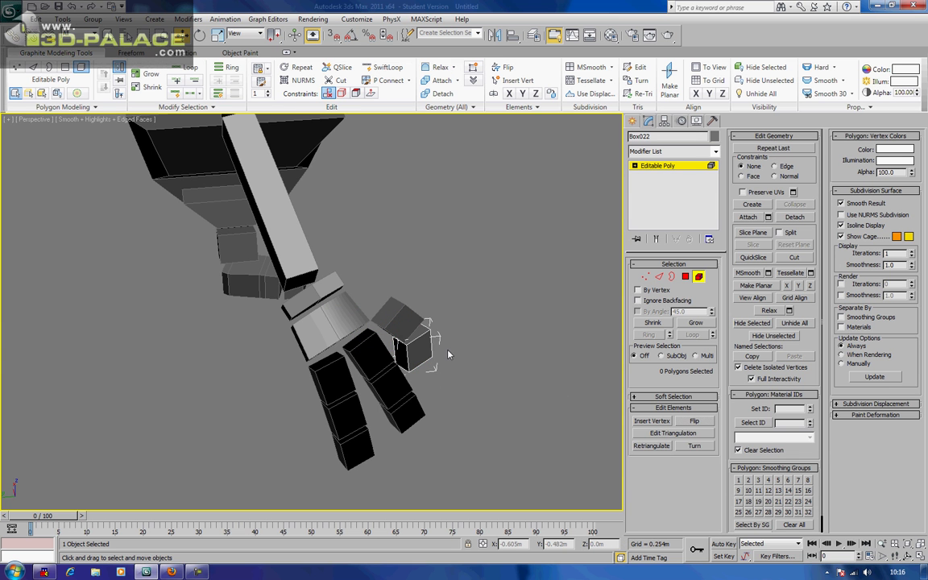
pyautogui.click(698, 277)
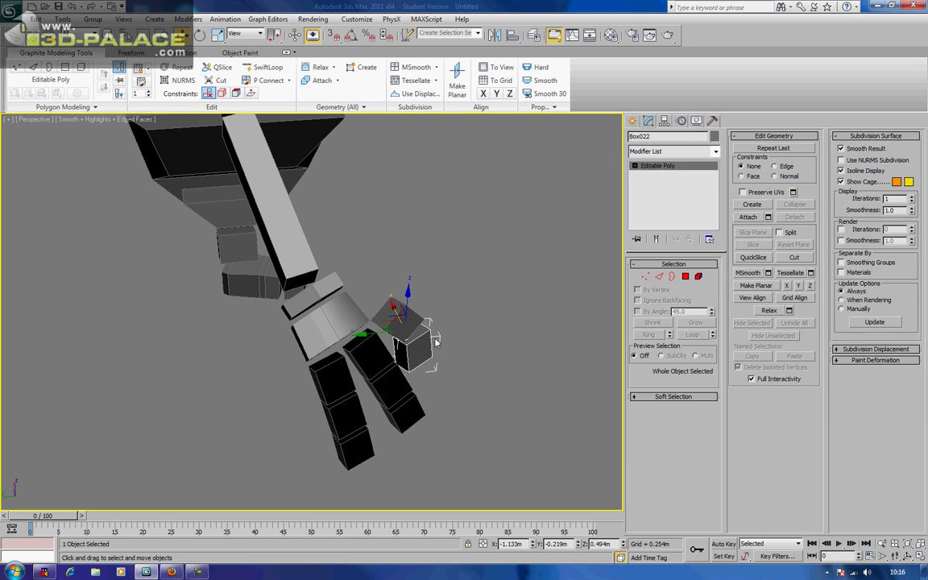
# Step: Flip the normals of the three segments of the finger beside the thumb: Box026, Box025 and Box028
pyautogui.click(381, 355)
pyautogui.click(698, 277)
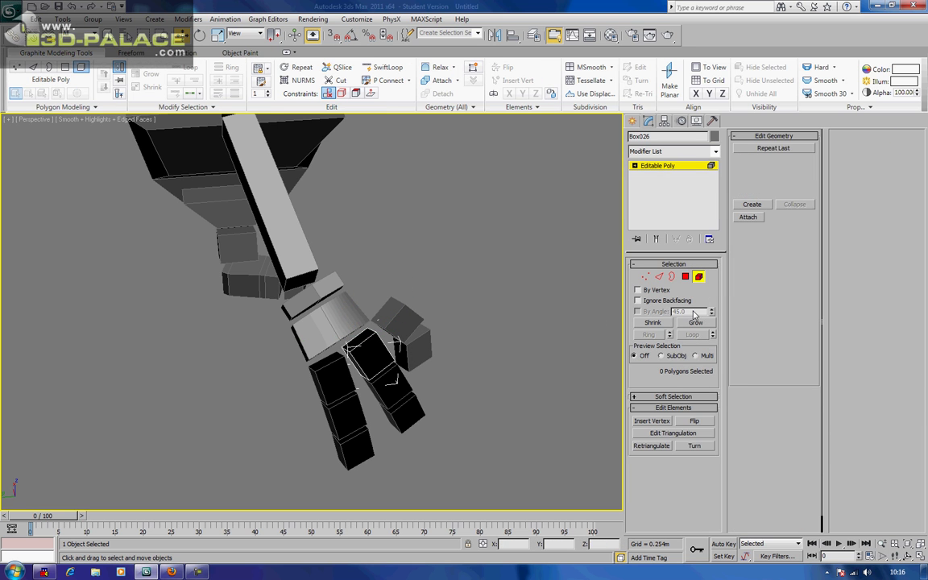
pyautogui.click(683, 420)
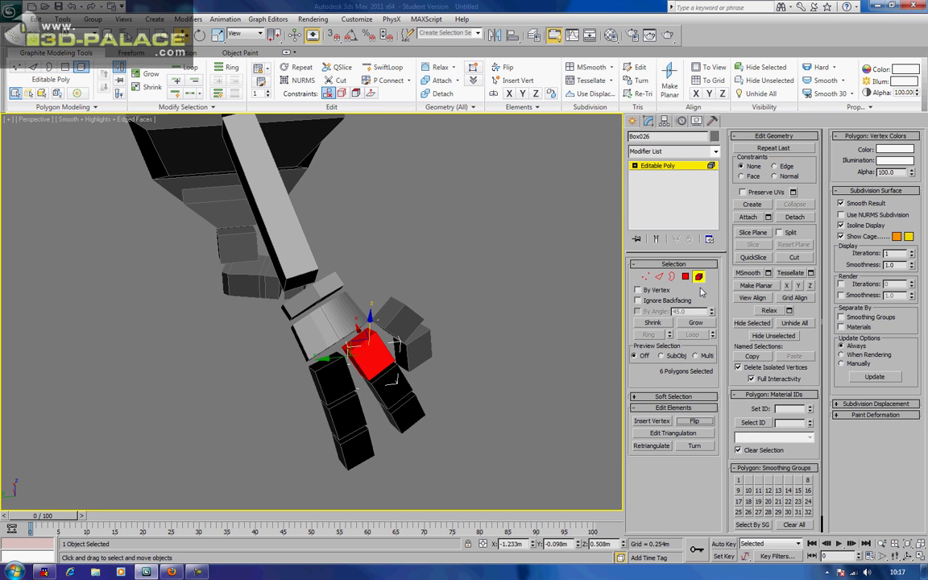
pyautogui.click(699, 277)
pyautogui.click(381, 391)
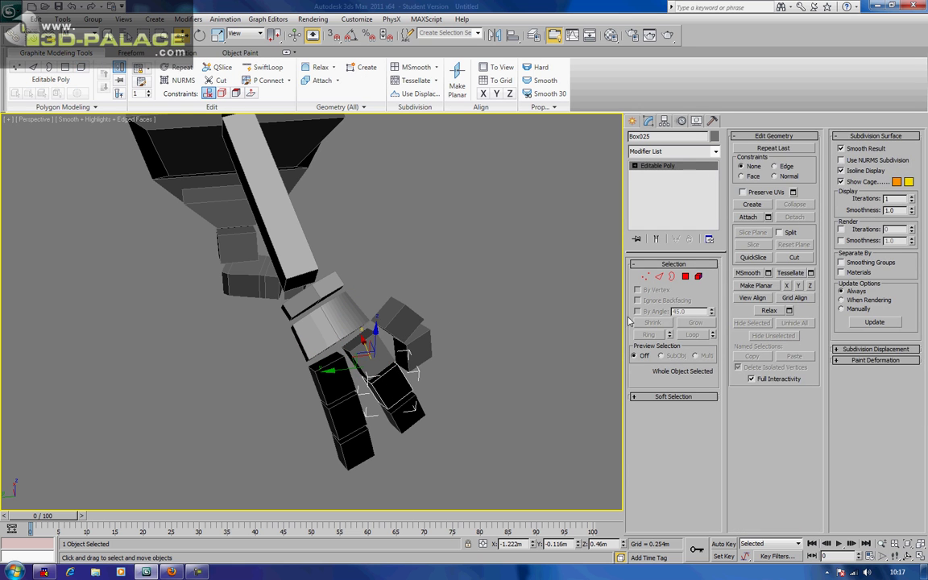
pyautogui.click(698, 276)
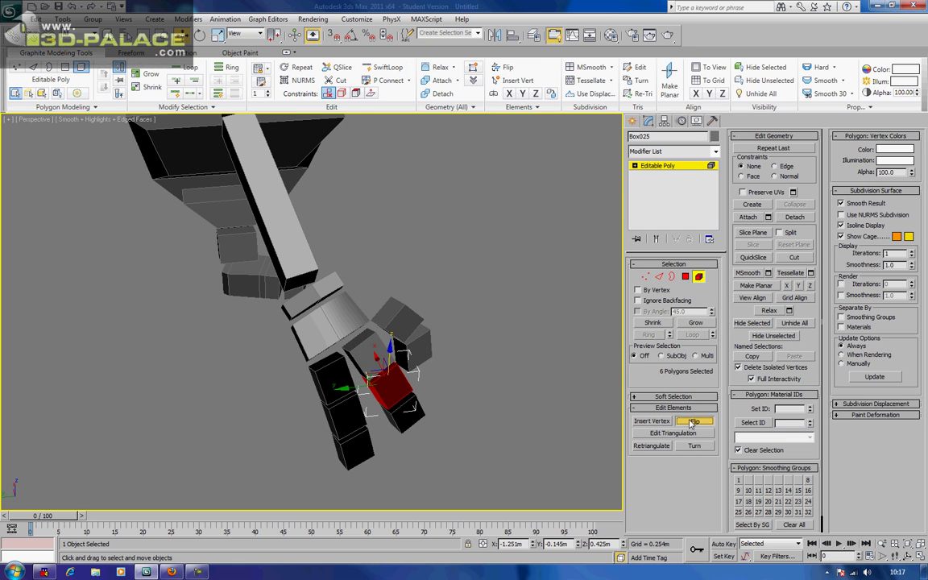
pyautogui.click(691, 422)
pyautogui.click(699, 276)
pyautogui.click(404, 418)
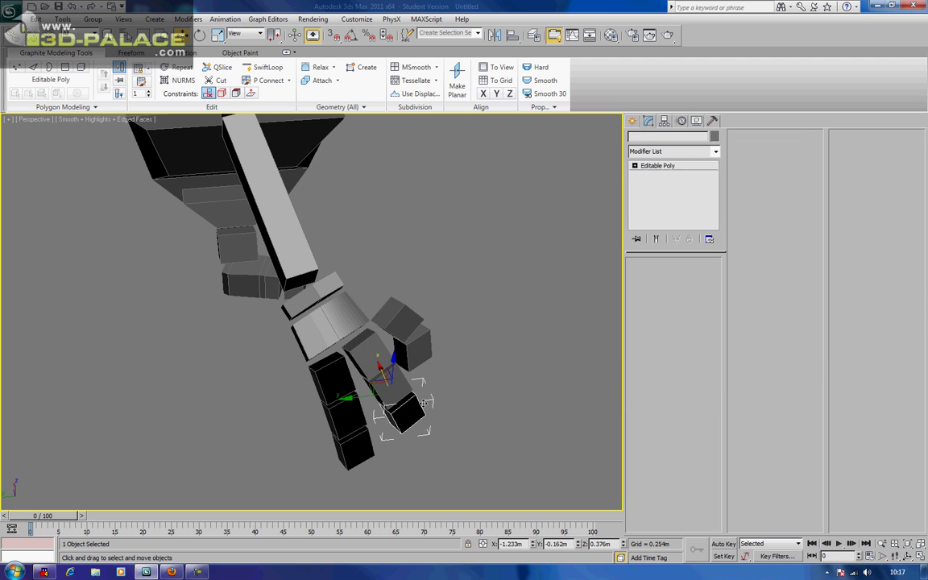
pyautogui.press('5')
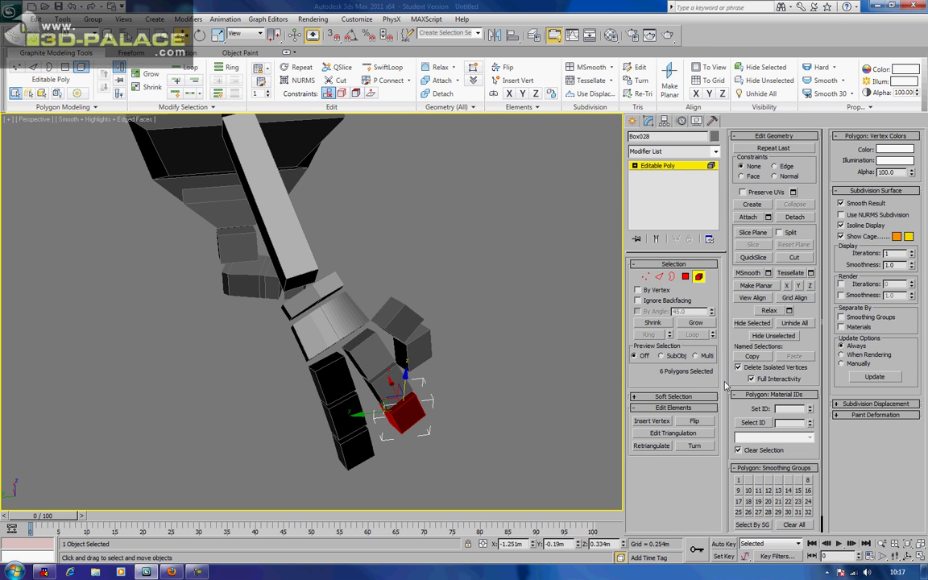
pyautogui.press('5')
# Step: Flip the normals of the three segments of the mirrored hand's outer finger: Box024, Box023 and Box029
pyautogui.click(329, 376)
pyautogui.click(698, 277)
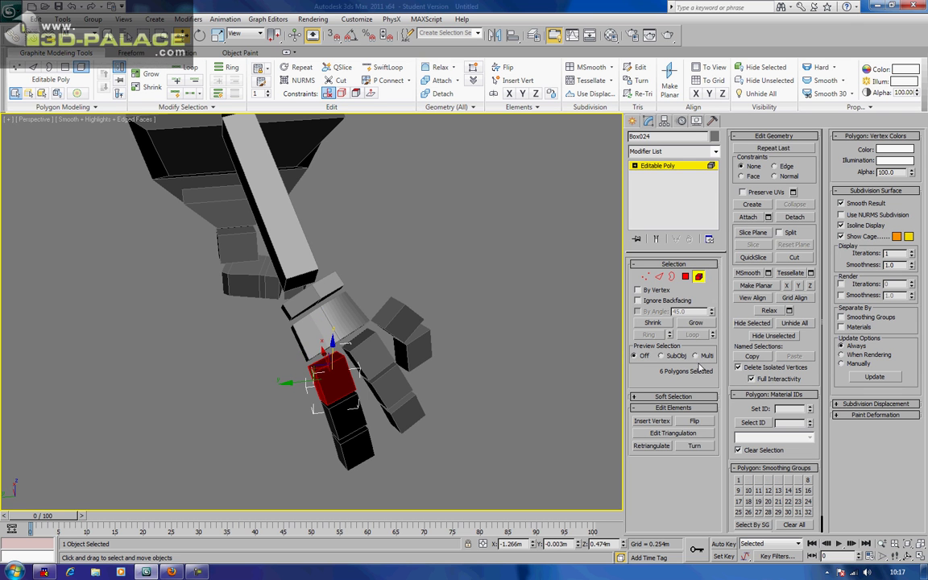
pyautogui.click(698, 419)
pyautogui.click(699, 278)
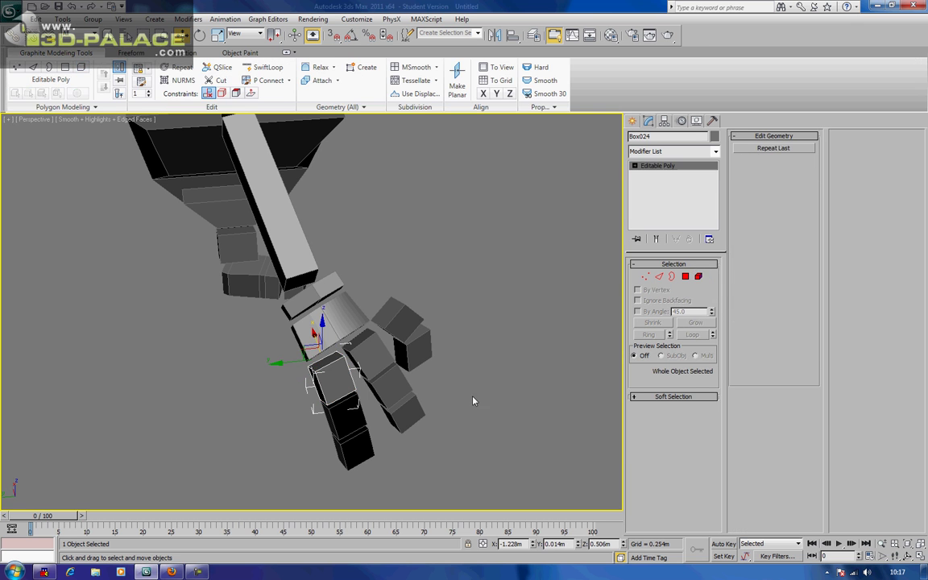
pyautogui.click(352, 420)
pyautogui.click(699, 277)
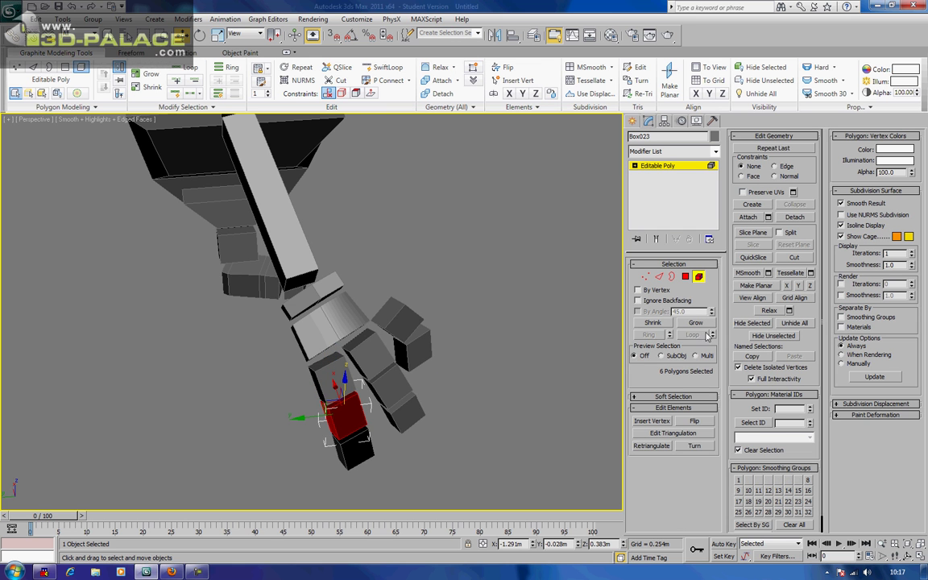
pyautogui.click(700, 277)
pyautogui.click(353, 450)
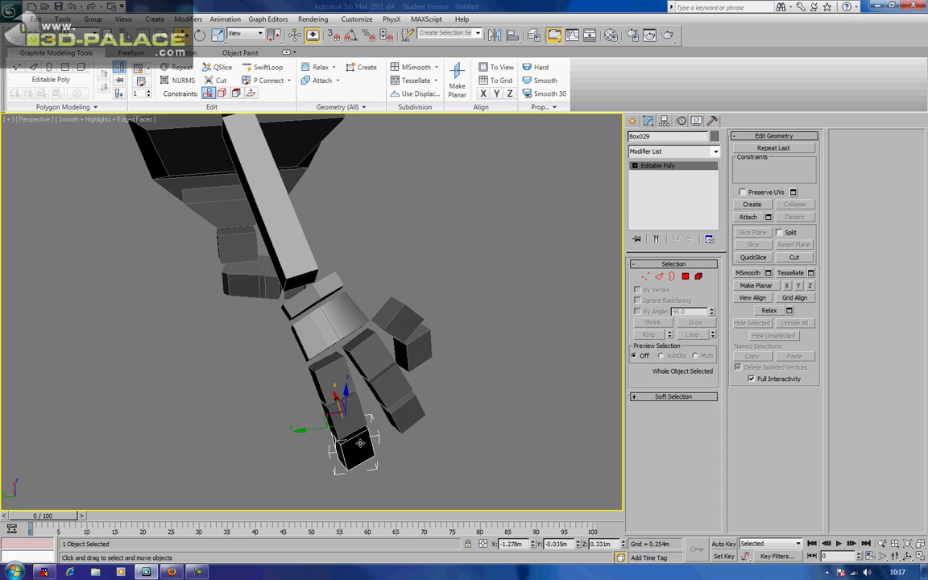
pyautogui.click(699, 277)
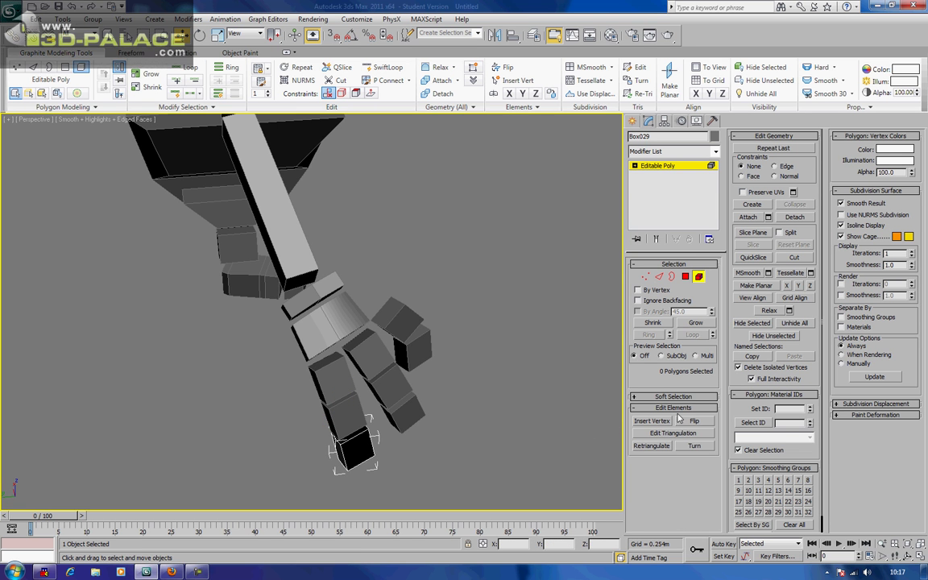
pyautogui.click(353, 448)
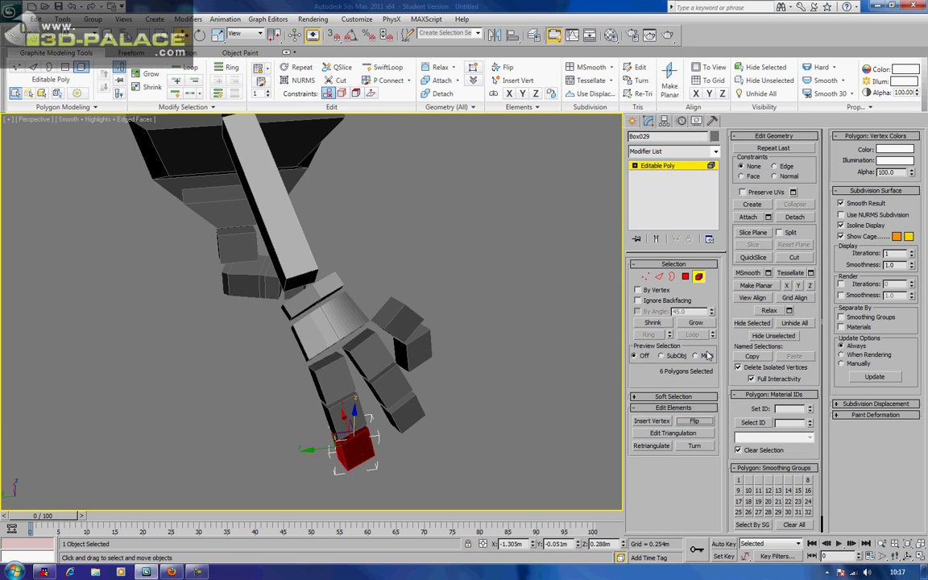
pyautogui.click(698, 423)
pyautogui.click(699, 278)
# Step: Delete the long inner side polygon of the top half-slab between the shoulder pieces, Object005
pyautogui.click(548, 286)
pyautogui.scroll(-3, 545, 286)
pyautogui.keyDown('alt'); pyautogui.moveTo(544, 286); pyautogui.dragTo(385, 314, button='middle'); pyautogui.keyUp('alt')
pyautogui.click(485, 220)
pyautogui.moveTo(482, 225); pyautogui.dragTo(456, 251, button='middle')
pyautogui.scroll(3, 456, 251)
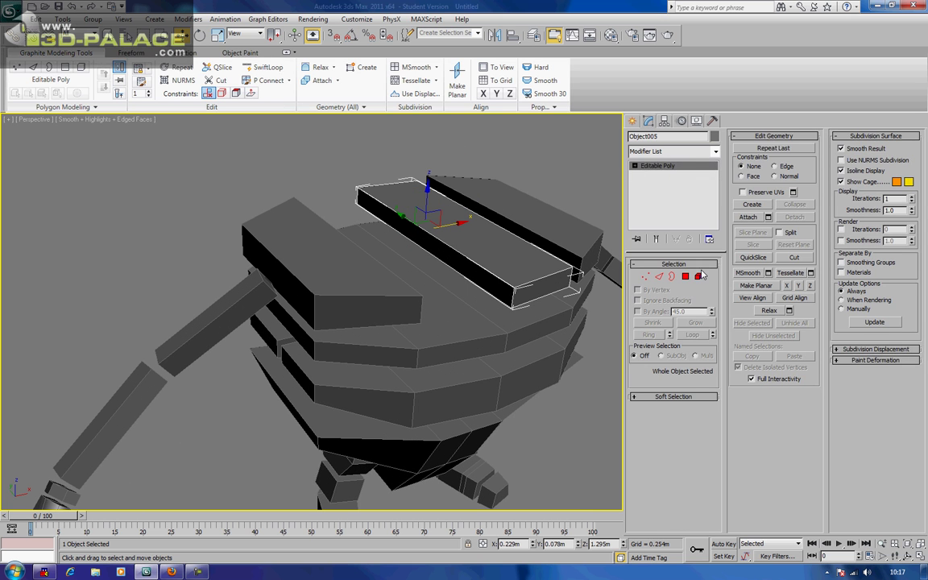
pyautogui.press('4')
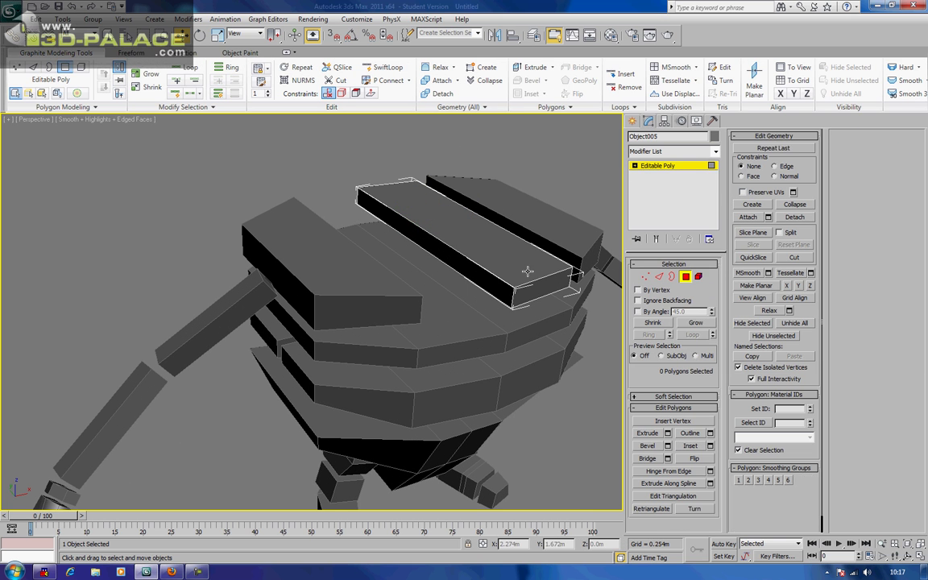
pyautogui.click(498, 281)
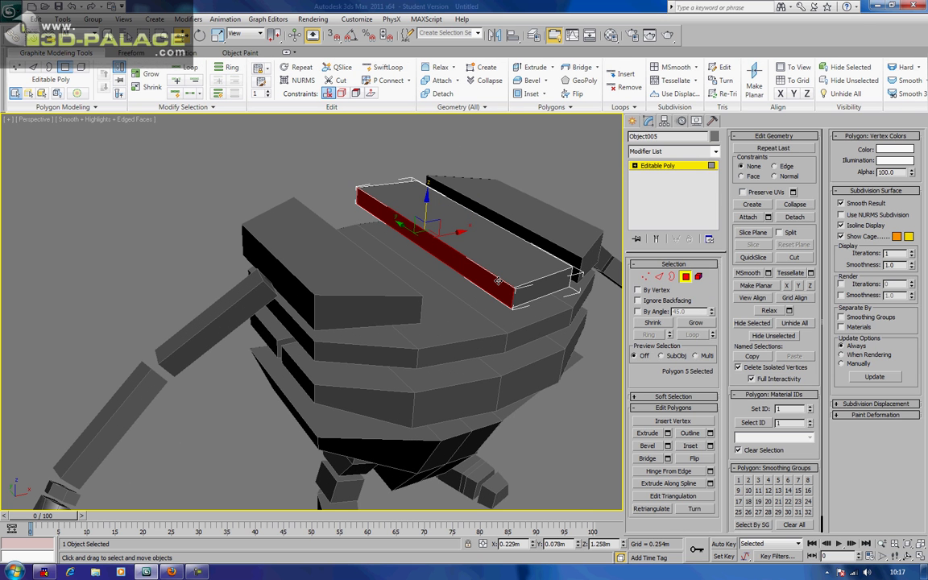
pyautogui.click(669, 152)
pyautogui.click(669, 153)
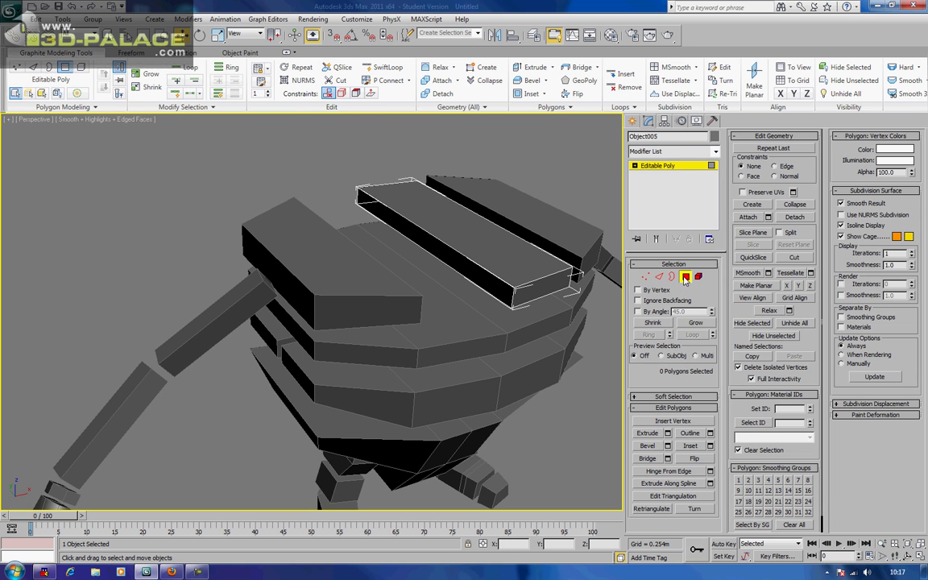
pyautogui.click(684, 276)
# Step: Apply a Symmetry modifier to the open half-slab Object005, mirroring it across the X axis
pyautogui.click(689, 152)
pyautogui.scroll(-8, 690, 242)
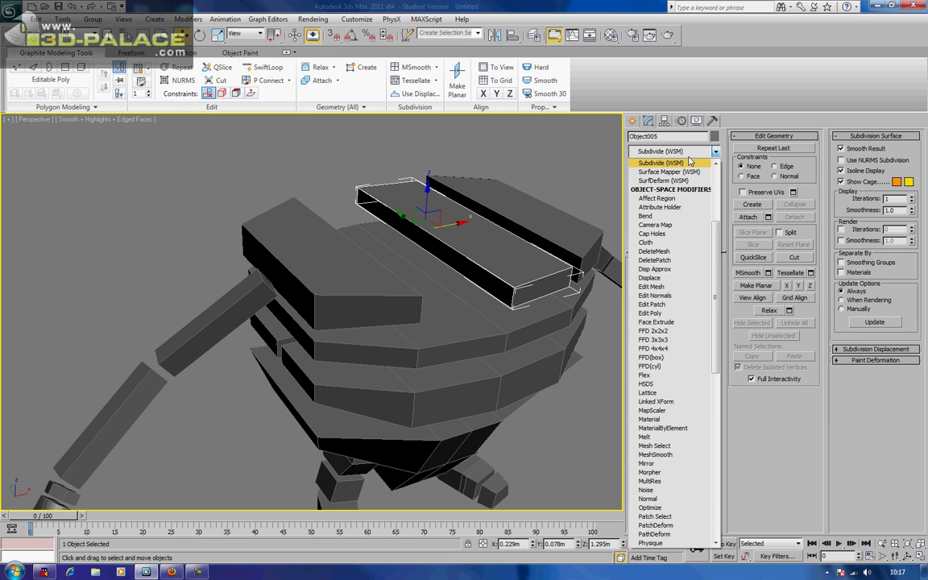
pyautogui.scroll(4, 689, 161)
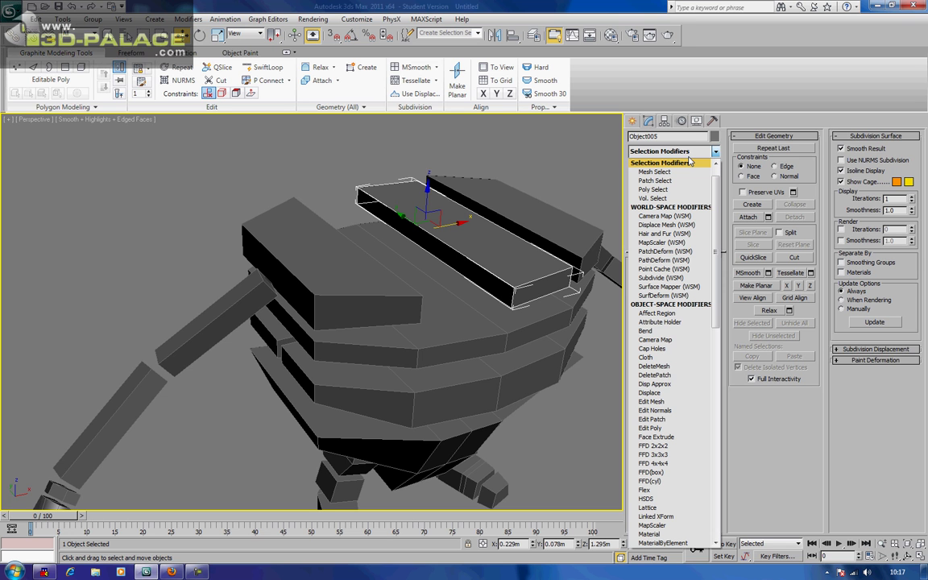
pyautogui.click(689, 152)
pyautogui.click(689, 154)
pyautogui.press('s')
pyautogui.scroll(-3, 689, 155)
pyautogui.scroll(-15, 685, 242)
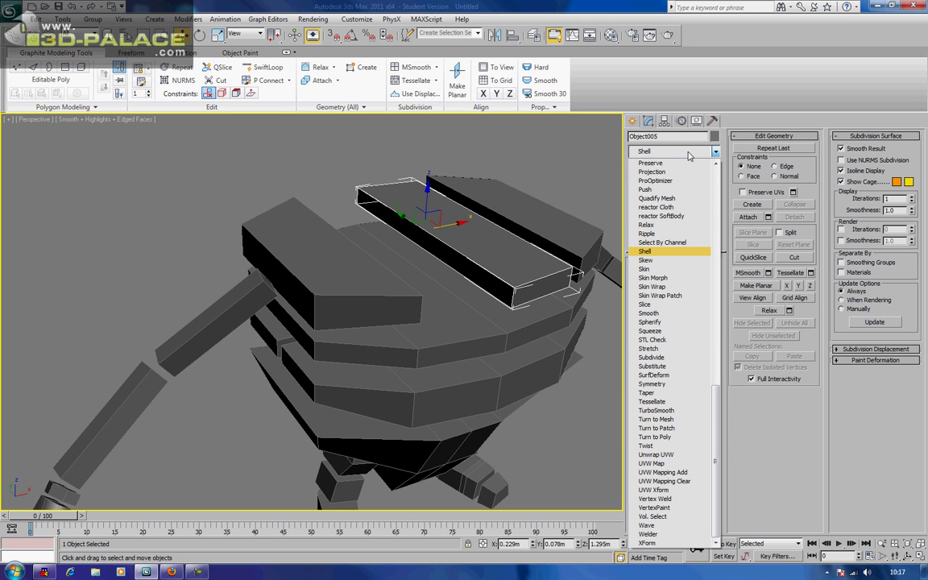
pyautogui.click(666, 383)
# Step: Convert the mirrored top slab Object005 to an Editable Poly and clear the selection
pyautogui.rightClick(534, 252)
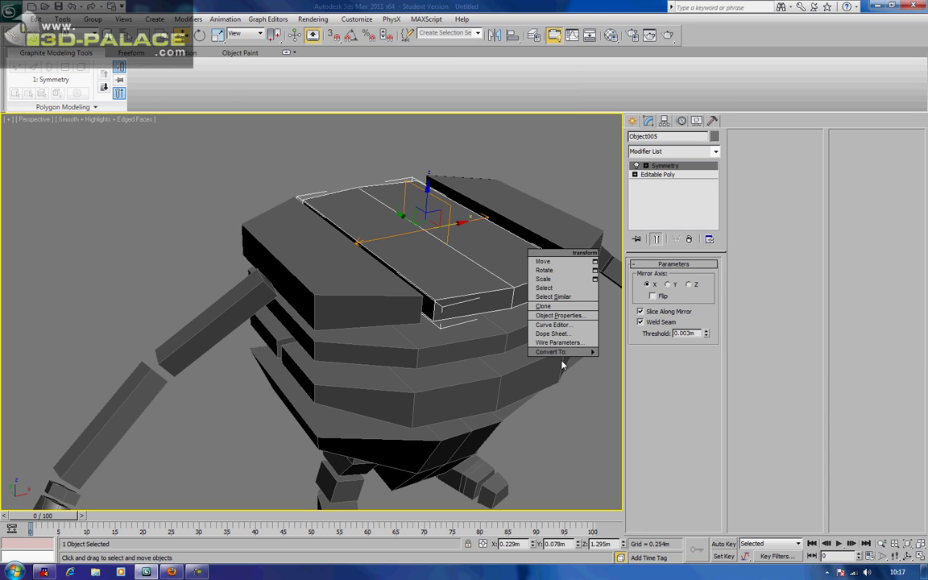
pyautogui.moveTo(587, 354)
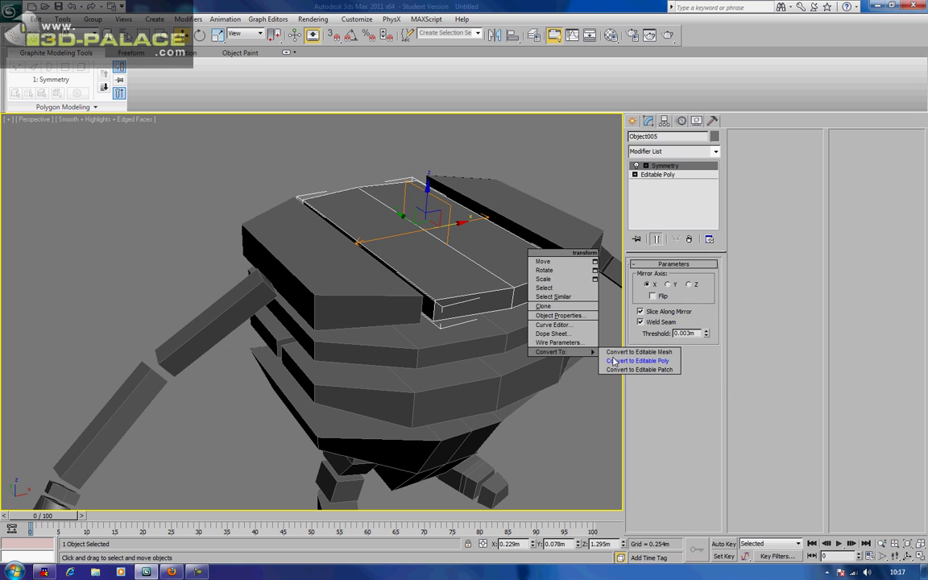
pyautogui.click(615, 361)
pyautogui.click(591, 357)
# Step: Unhide all hidden objects in the scene
pyautogui.scroll(-5, 590, 407)
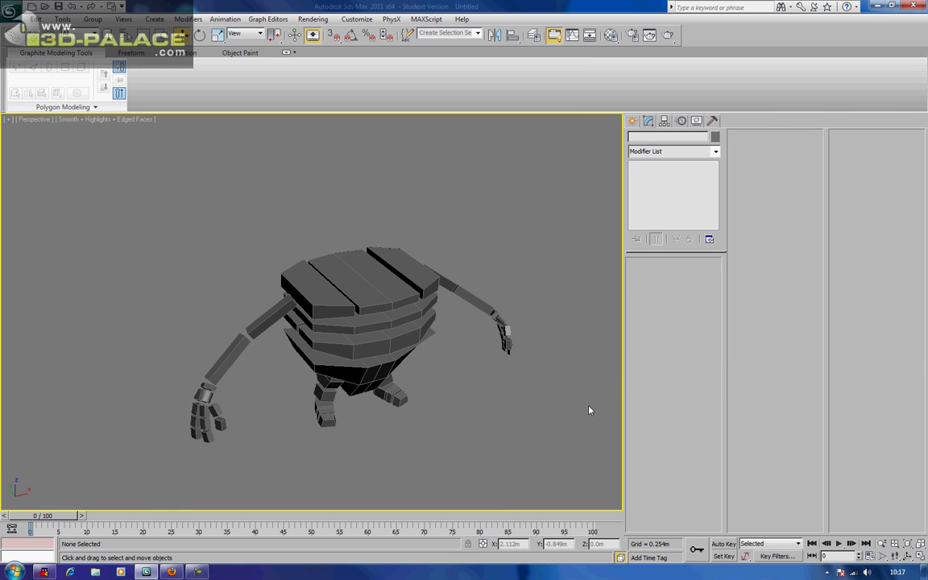
pyautogui.keyDown('alt'); pyautogui.moveTo(588, 404); pyautogui.dragTo(470, 332, button='middle'); pyautogui.keyUp('alt')
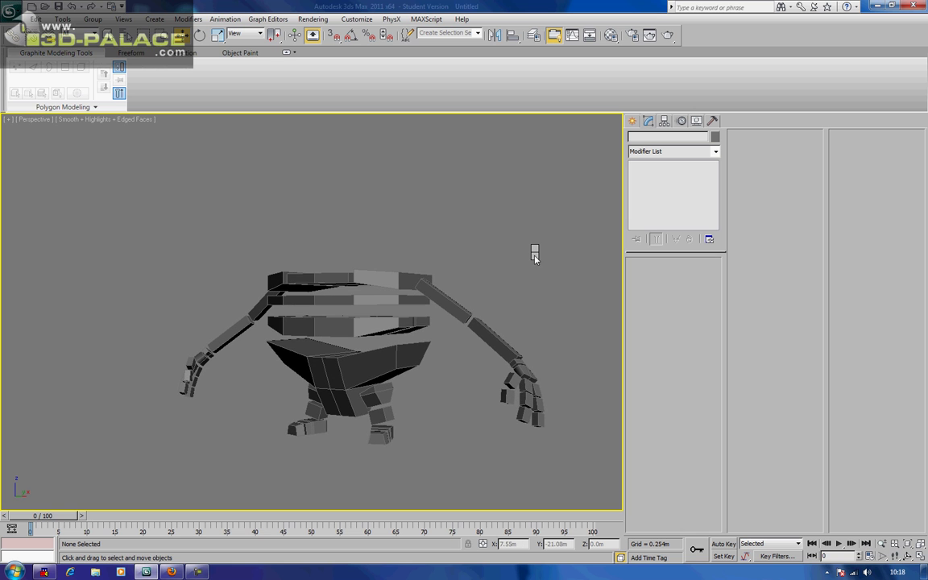
pyautogui.rightClick(535, 255)
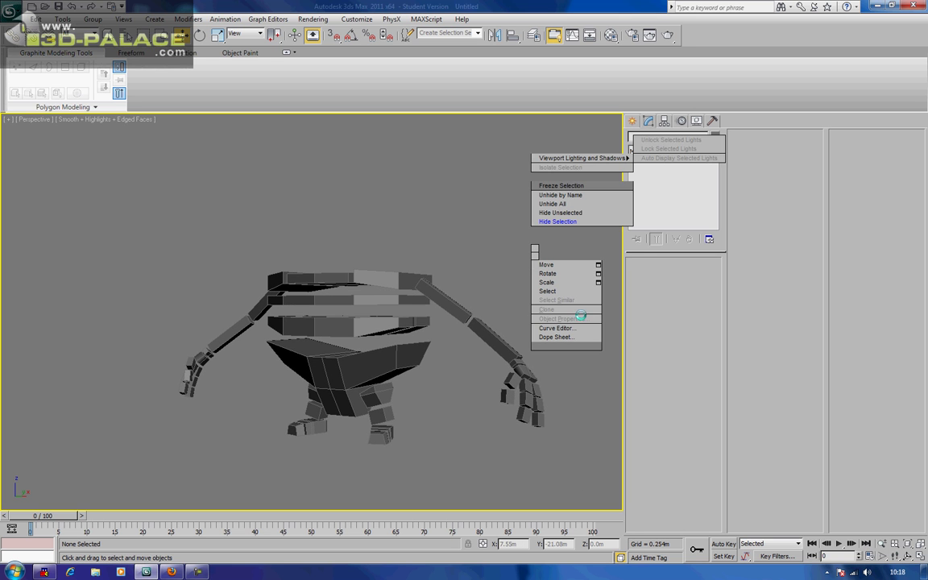
pyautogui.click(556, 204)
pyautogui.keyDown('alt'); pyautogui.moveTo(172, 215); pyautogui.dragTo(293, 295, button='middle'); pyautogui.keyUp('alt')
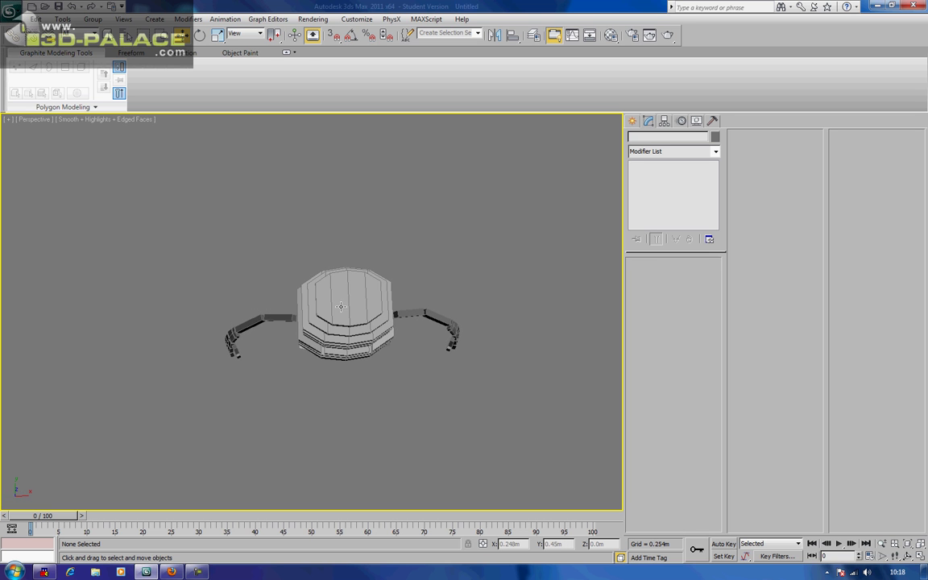
# Step: Switch to Firefox to view the minions in the 'Despicable Me' Trailer 3 HD video, and return to 3ds Max
pyautogui.click(174, 573)
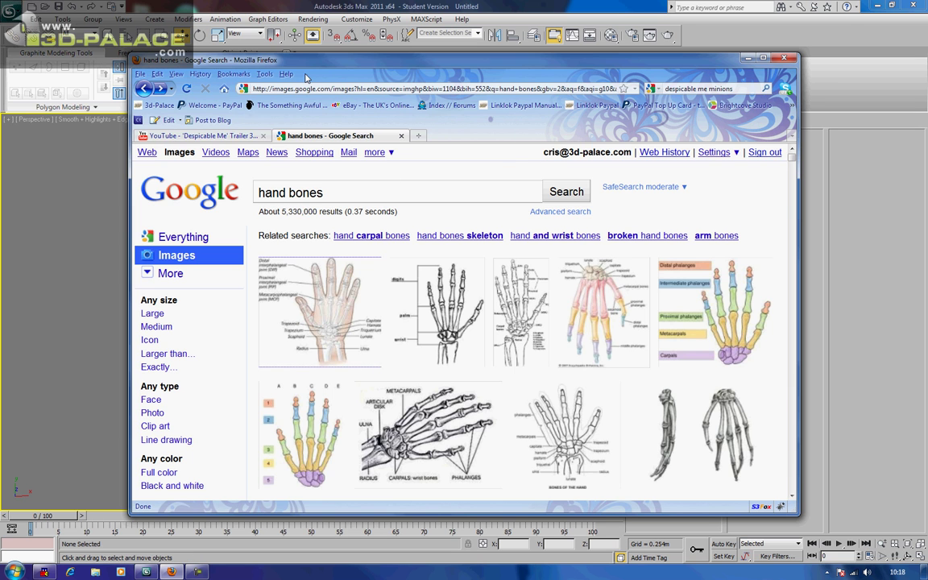
pyautogui.click(254, 135)
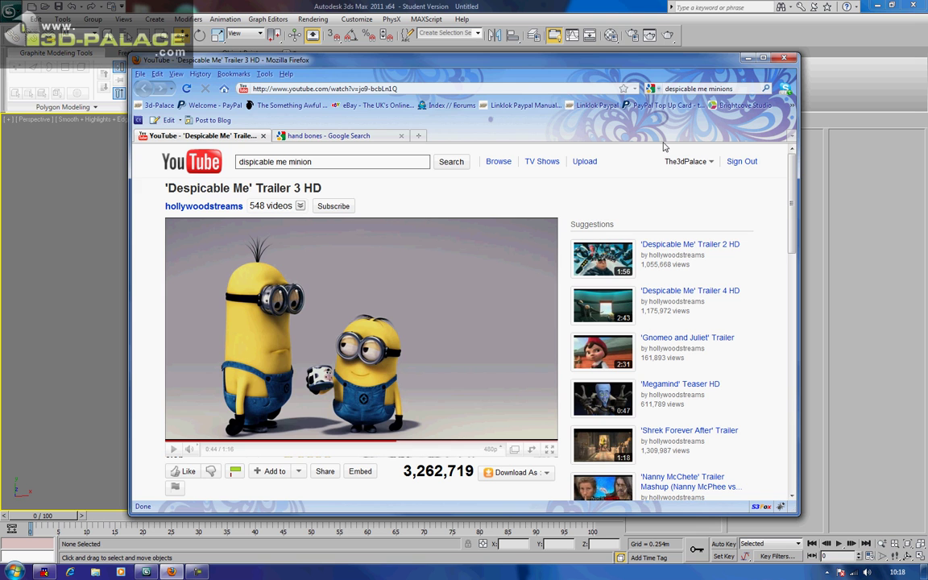
pyautogui.click(646, 6)
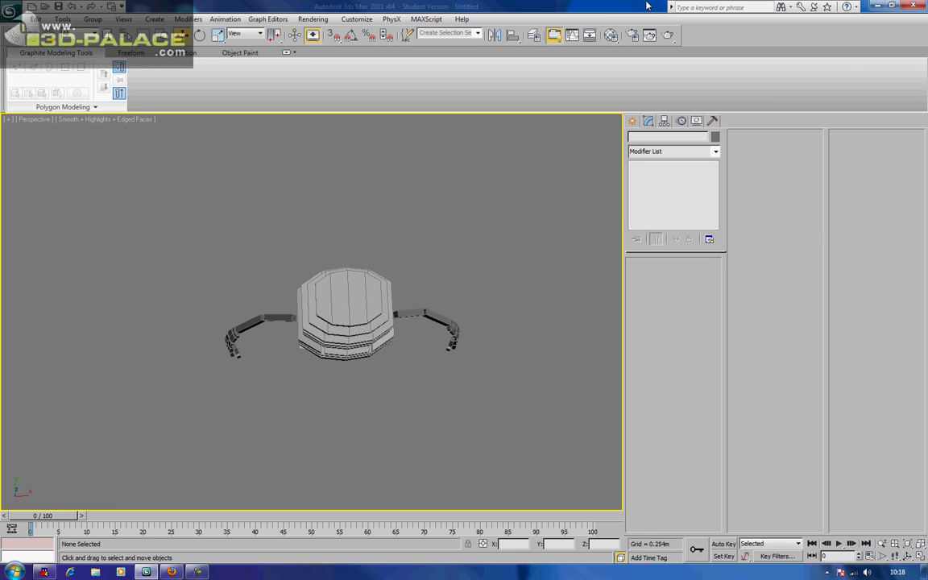
# Step: Examine the assembled body slabs, arms and legs of the whole character from several angles
pyautogui.keyDown('alt'); pyautogui.moveTo(497, 224); pyautogui.dragTo(425, 311, button='middle'); pyautogui.keyUp('alt')
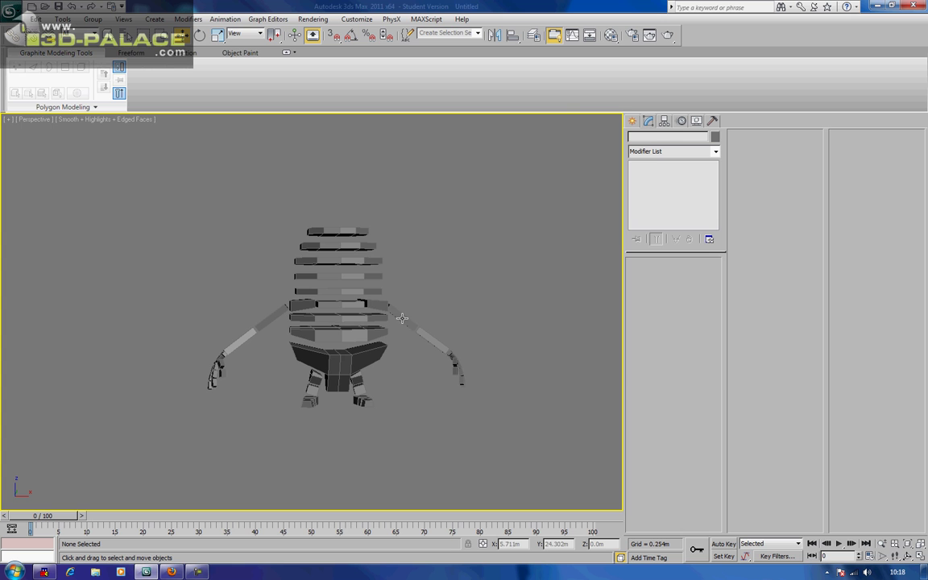
pyautogui.click(357, 282)
pyautogui.click(393, 247)
pyautogui.keyDown('alt'); pyautogui.moveTo(430, 288); pyautogui.dragTo(413, 276, button='middle'); pyautogui.keyUp('alt')
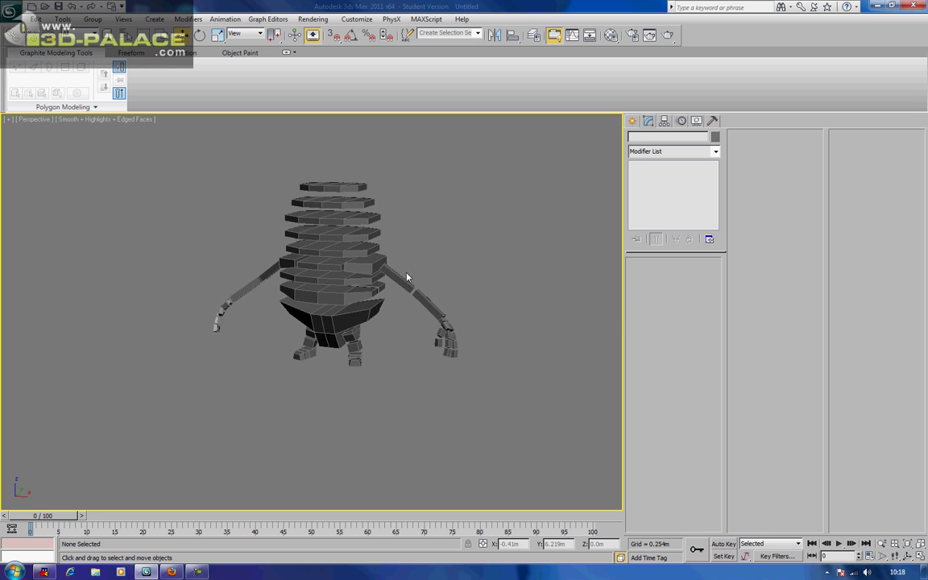
pyautogui.scroll(5, 421, 290)
pyautogui.scroll(-5, 420, 290)
pyautogui.scroll(5, 379, 290)
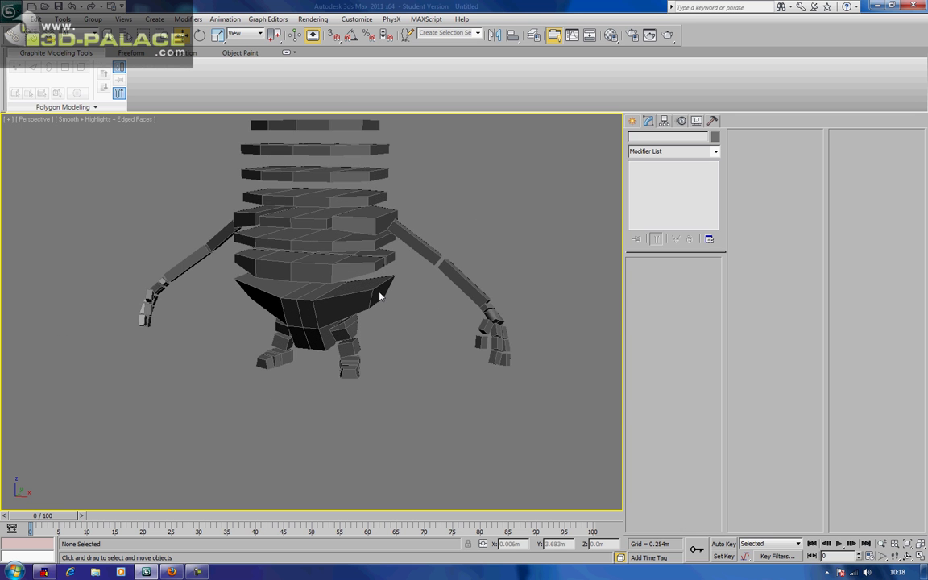
# Step: Rename the rear block of the character's left foot, Box001, as RIG_L_Foot_Rear
pyautogui.keyDown('alt'); pyautogui.moveTo(394, 322); pyautogui.dragTo(294, 348, button='middle'); pyautogui.keyUp('alt')
pyautogui.click(273, 385)
pyautogui.keyDown('alt'); pyautogui.moveTo(274, 386); pyautogui.dragTo(355, 423, button='middle'); pyautogui.keyUp('alt')
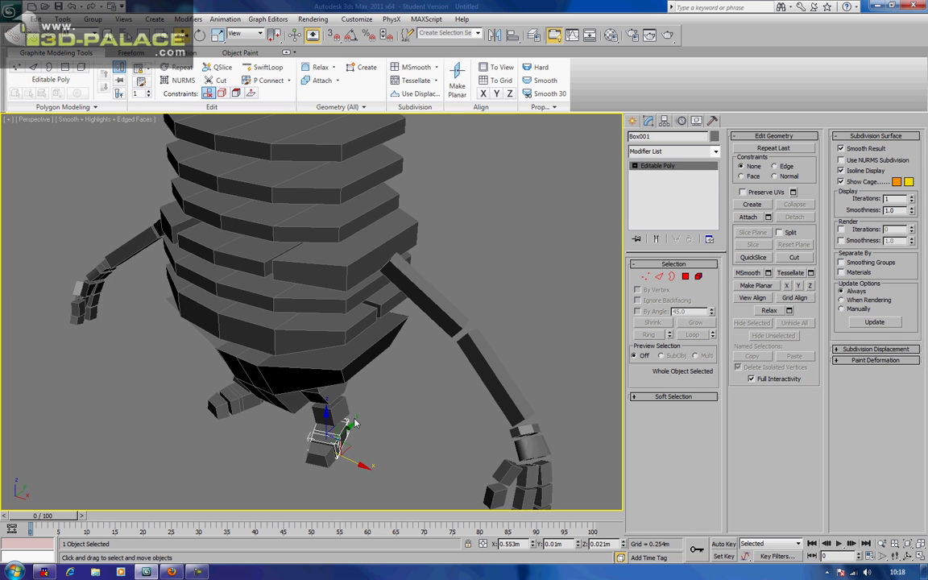
pyautogui.scroll(-2, 355, 423)
pyautogui.click(650, 136)
pyautogui.write('RI')
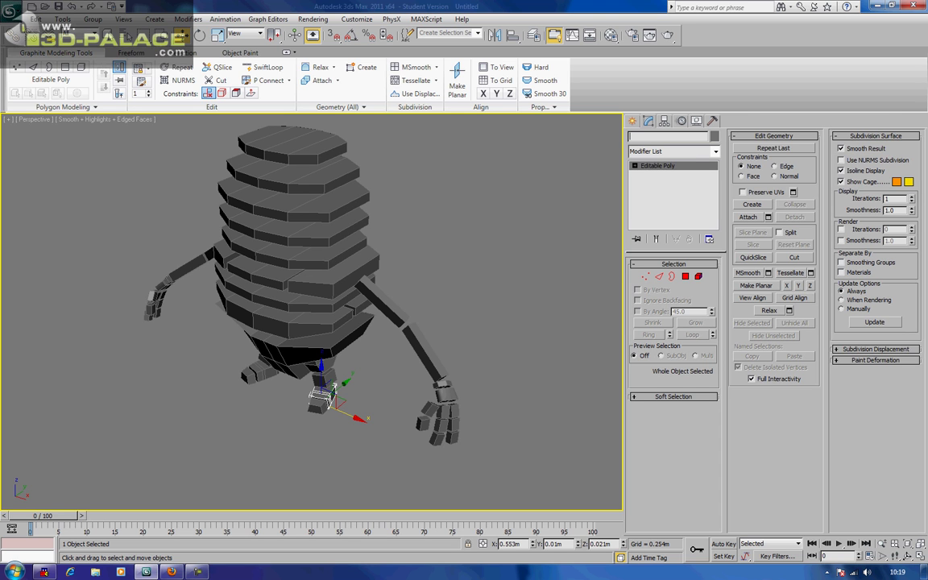
pyautogui.write('G_RIG_RIG_RIG_RIG_')
pyautogui.press('BackSpace')
pyautogui.press('BackSpace')
pyautogui.press('BackSpace')
pyautogui.press('BackSpace')
pyautogui.press('BackSpace')
pyautogui.press('BackSpace')
pyautogui.press('BackSpace')
pyautogui.press('BackSpace')
pyautogui.press('BackSpace')
pyautogui.press('BackSpace')
pyautogui.press('BackSpace')
pyautogui.press('BackSpace')
pyautogui.press('BackSpace')
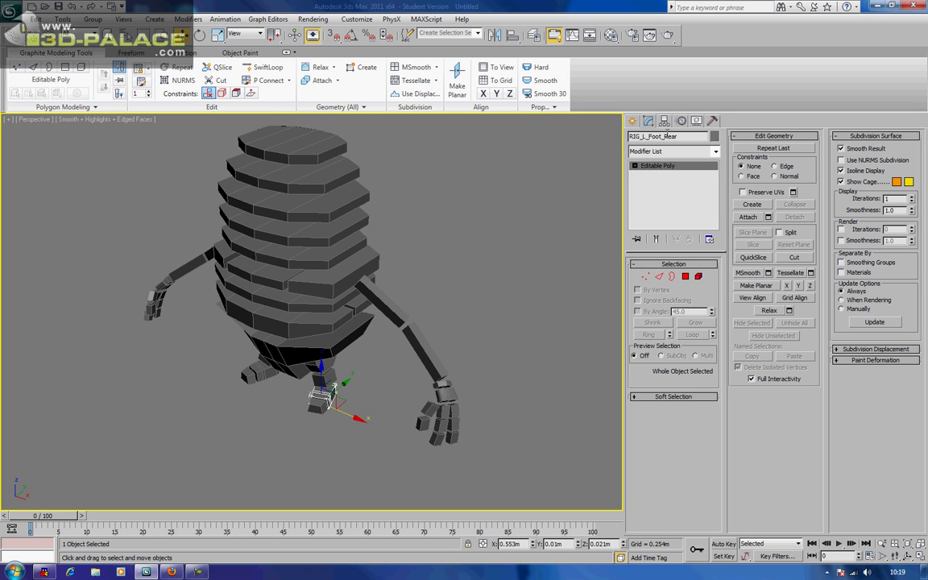
# Step: Rename the rear block of the character's right foot, Box020, following the RIG_ naming scheme
pyautogui.click(258, 373)
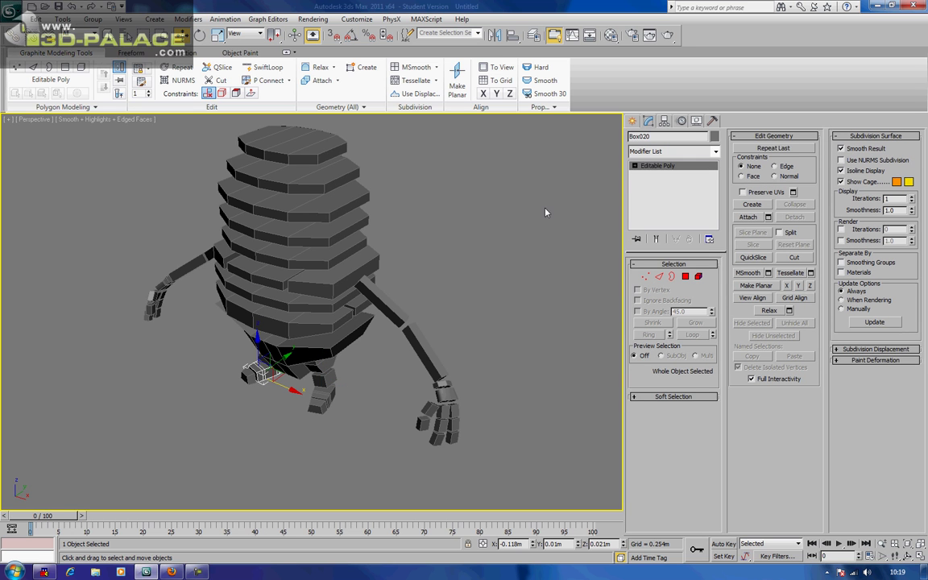
pyautogui.click(667, 136)
pyautogui.write('RIG_L_Foot_Toe')
# Step: Rename the left and right toe blocks as RIG_L_Foot_Toe and RIG_R_Foot_Toe
pyautogui.click(312, 411)
pyautogui.click(673, 136)
pyautogui.write('RIG_')
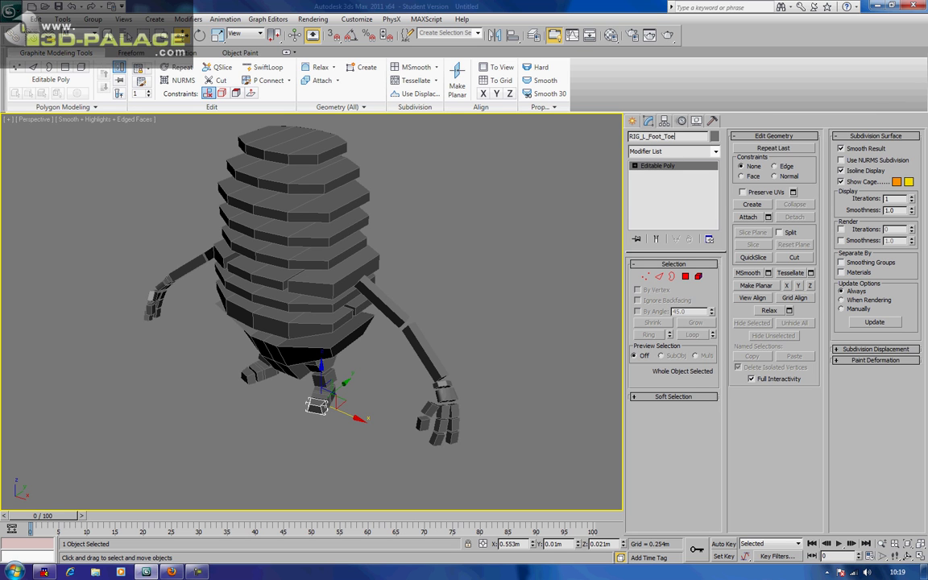
pyautogui.click(248, 376)
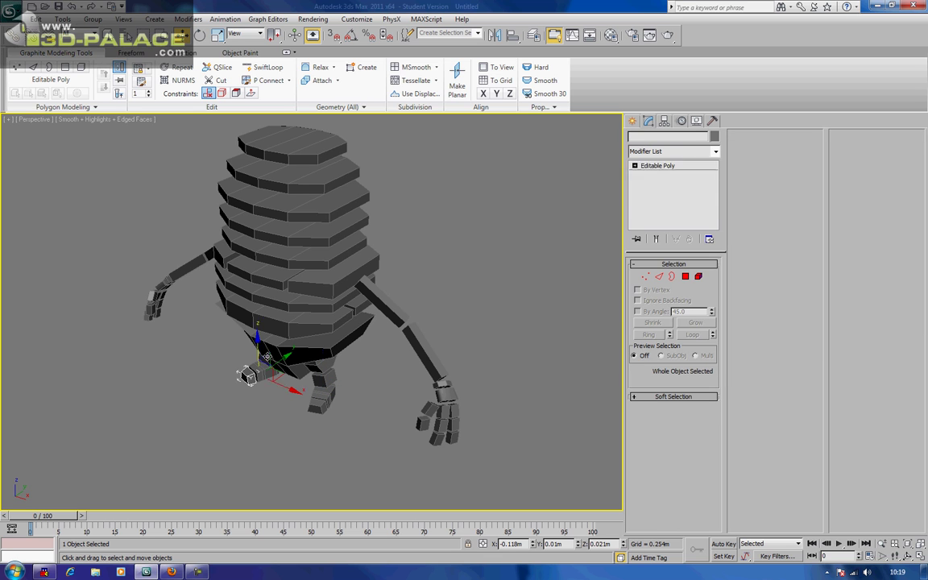
pyautogui.click(664, 138)
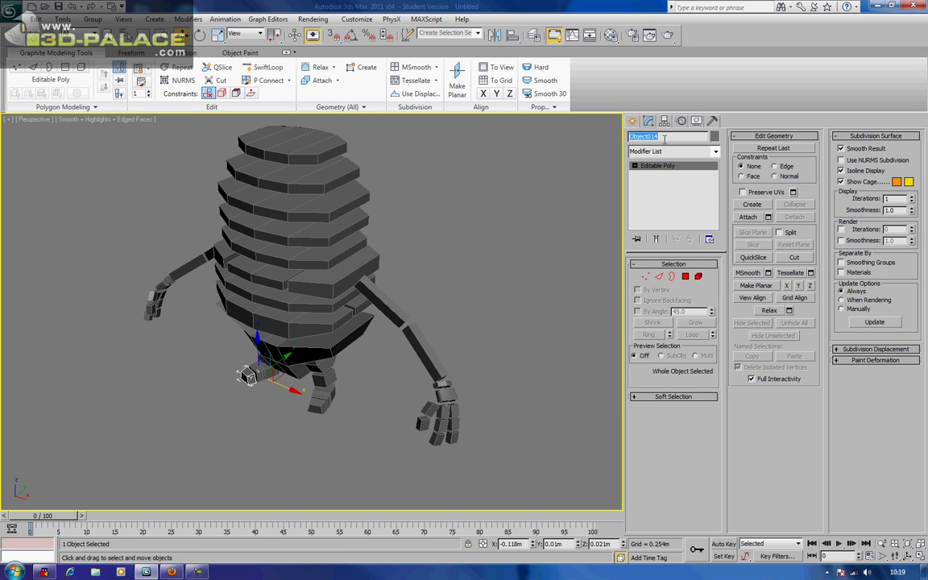
pyautogui.write('RIG_R_Foot_Toe')
# Step: Rename the upper block of the character's left leg, Box003, as RIG_L_Thigh
pyautogui.keyDown('alt'); pyautogui.moveTo(329, 370); pyautogui.dragTo(294, 362, button='middle'); pyautogui.keyUp('alt')
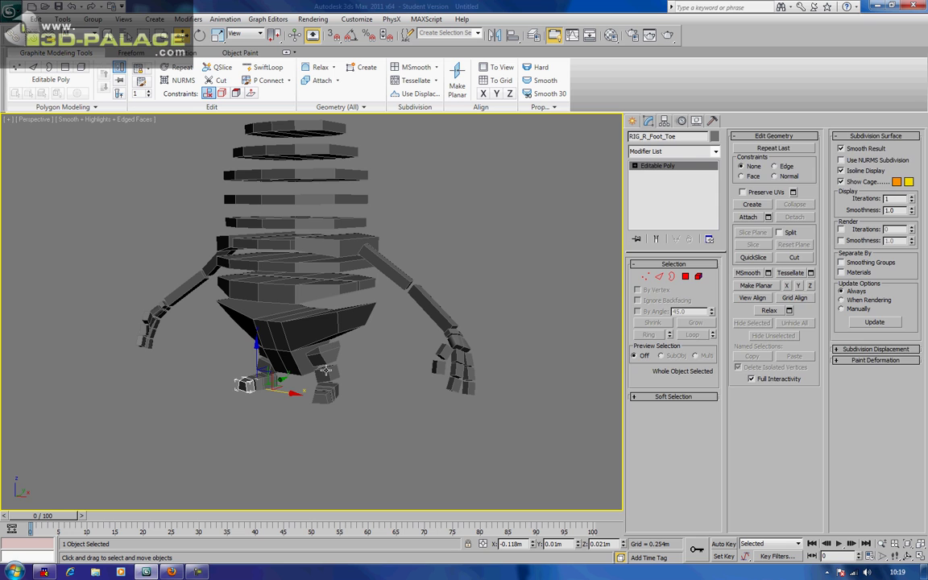
pyautogui.click(295, 362)
pyautogui.click(689, 137)
pyautogui.write('RIG_')
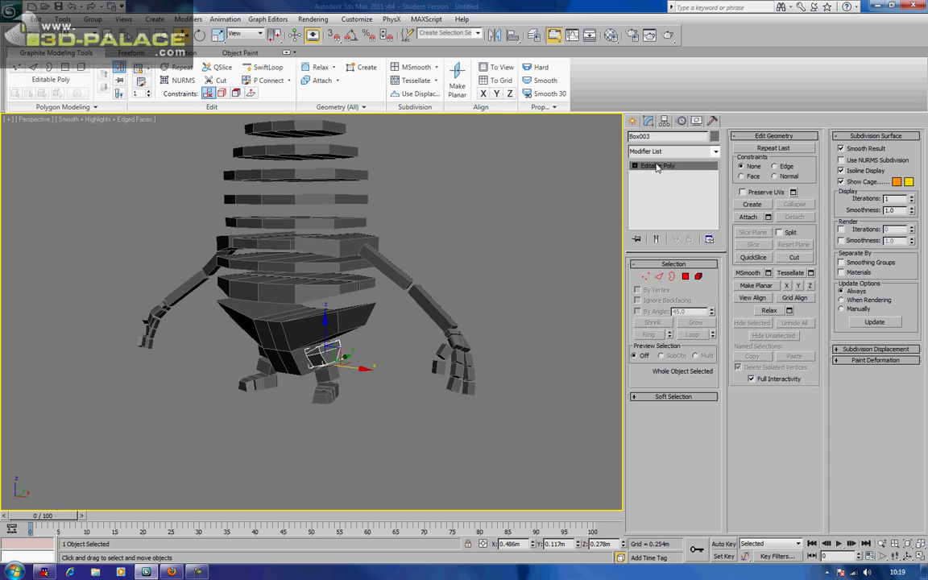
pyautogui.write('RIG_L_Thigh')
# Step: Rename the lower block of the character's left leg, Box002, as RIG_L_Leg
pyautogui.click(326, 374)
pyautogui.doubleClick(672, 136)
pyautogui.write('RIG_L_')
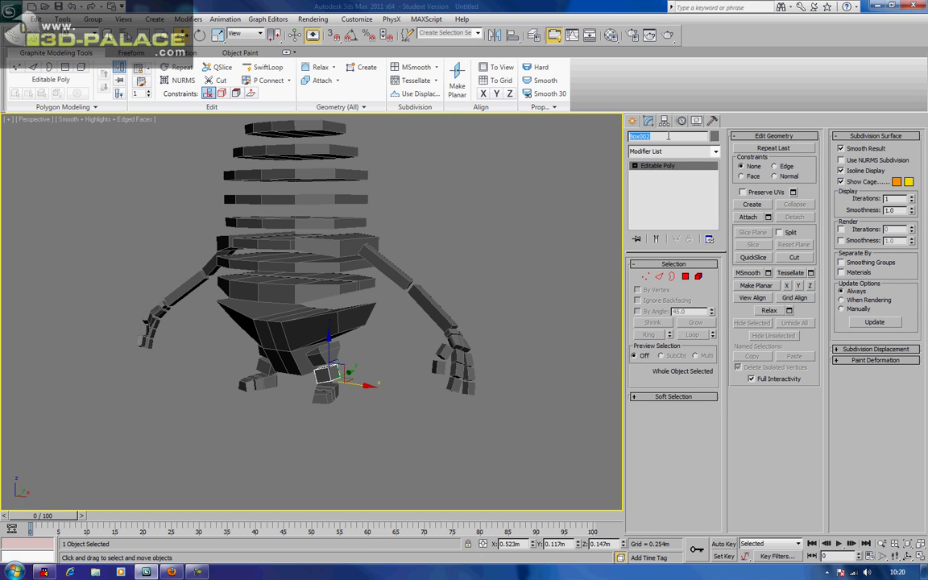
pyautogui.write('Leg')
# Step: Rename the upper block of the character's right leg as RIG_R_Thigh
pyautogui.keyDown('alt'); pyautogui.moveTo(286, 347); pyautogui.dragTo(347, 344, button='middle'); pyautogui.keyUp('alt')
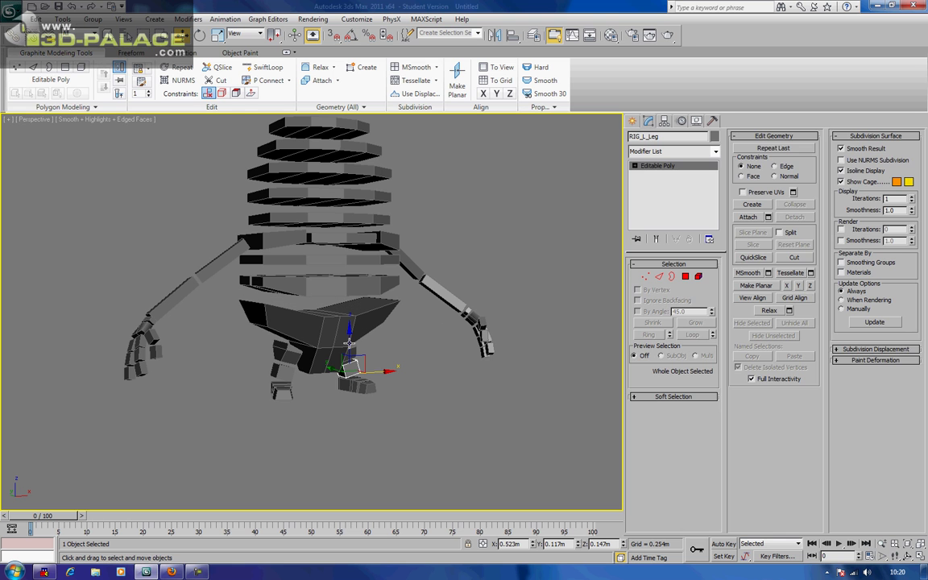
pyautogui.click(293, 349)
pyautogui.doubleClick(672, 137)
pyautogui.write('RIG_L_')
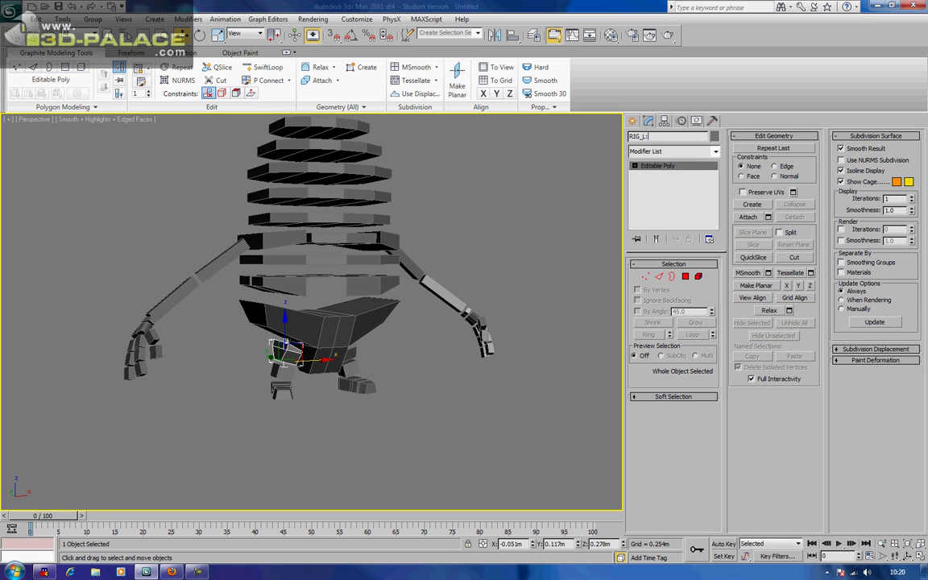
pyautogui.press('BackSpace')
pyautogui.press('BackSpace')
pyautogui.write('R_Thigh')
# Step: Rename the lower block of the character's right leg, Box018, as RIG_R_Leg
pyautogui.click(282, 384)
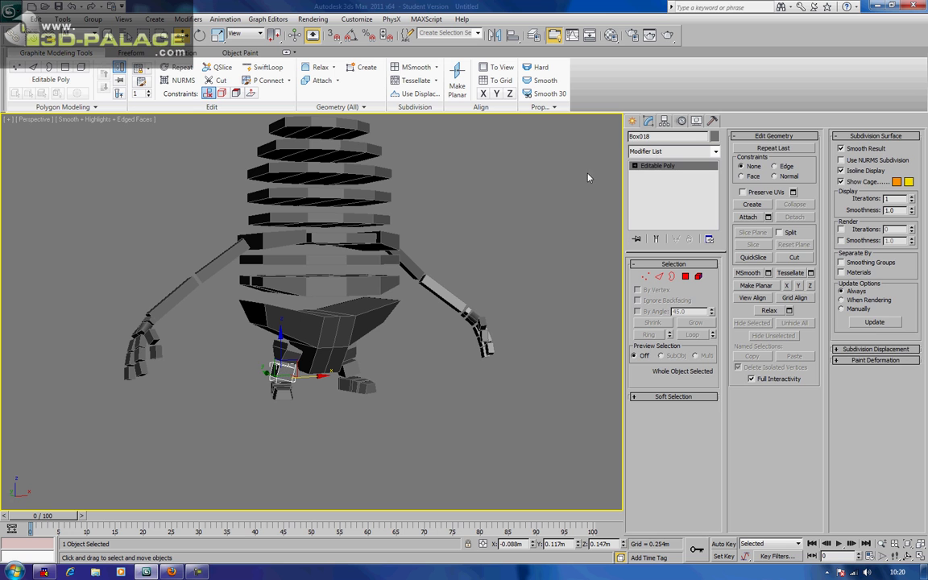
pyautogui.click(677, 136)
pyautogui.write('R_Leg')
pyautogui.write('RIG_')
pyautogui.click(290, 348)
# Step: Rename the rear piece of the lowest body ring above the pelvis, Object003, as RIG_Spine_01
pyautogui.keyDown('alt'); pyautogui.moveTo(493, 249); pyautogui.dragTo(364, 349, button='middle'); pyautogui.keyUp('alt')
pyautogui.click(362, 338)
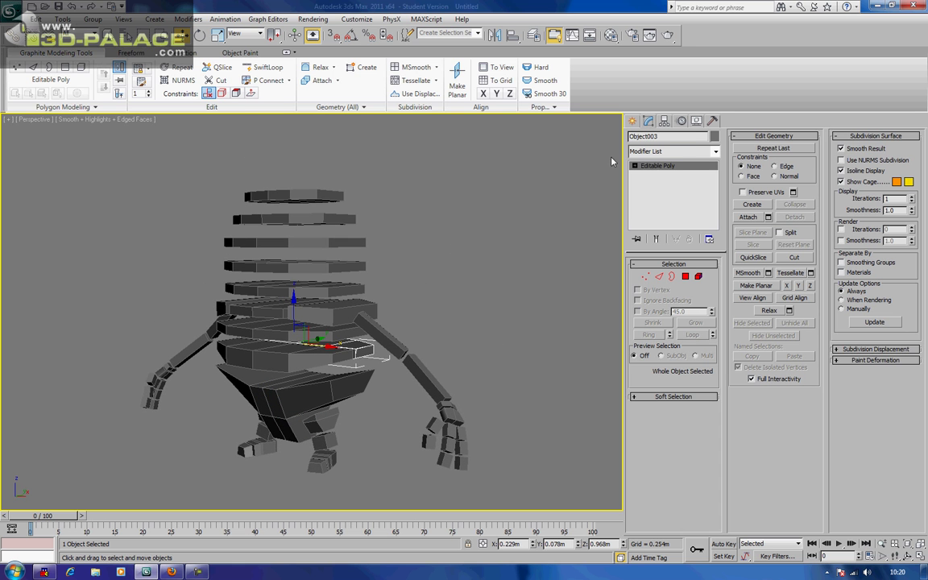
pyautogui.doubleClick(683, 139)
pyautogui.write('RIG_Spine_01')
# Step: Rename the second body ring above the pelvis, Object004, as RIG_Spine_2
pyautogui.click(323, 327)
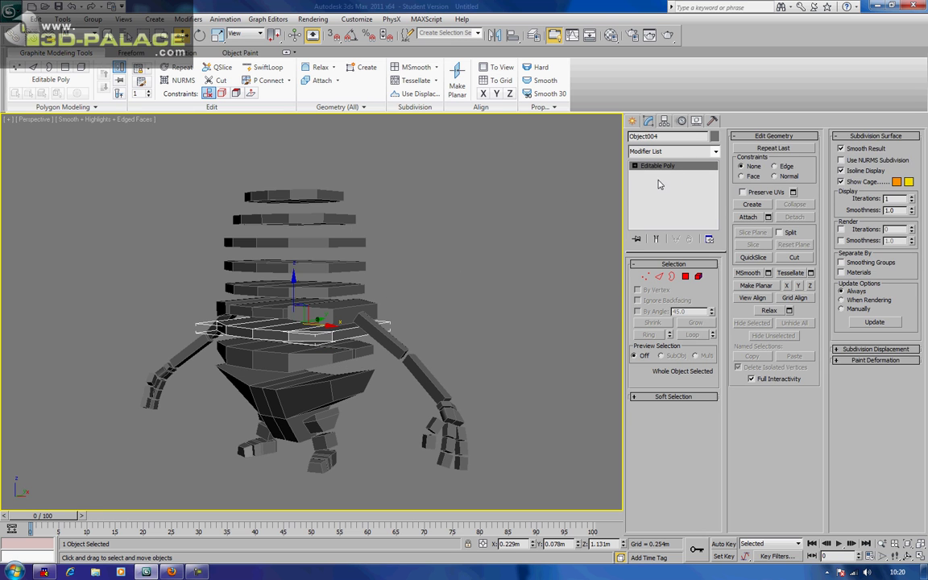
pyautogui.doubleClick(687, 136)
pyautogui.write('RIG_')
pyautogui.write('_S')
pyautogui.write('pine_2')
# Step: Rename the central block between the two shoulder pieces, Object005, as RIG_Spine_3
pyautogui.click(274, 311)
pyautogui.keyDown('alt'); pyautogui.moveTo(427, 222); pyautogui.dragTo(520, 240, button='middle'); pyautogui.keyUp('alt')
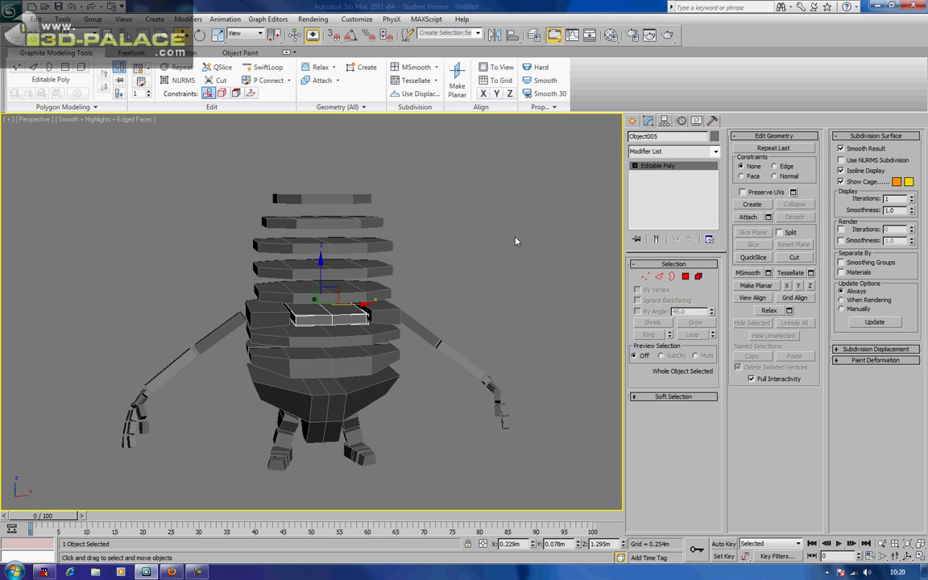
pyautogui.keyDown('alt'); pyautogui.moveTo(464, 253); pyautogui.dragTo(441, 250, button='middle'); pyautogui.keyUp('alt')
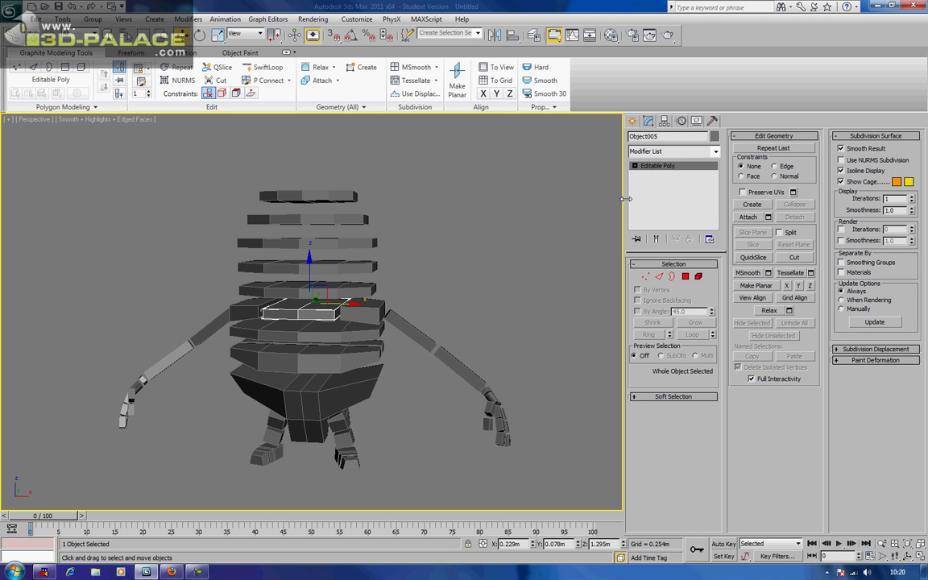
pyautogui.click(663, 137)
pyautogui.write('RIG_')
pyautogui.write('_')
pyautogui.write('Spine')
pyautogui.write('_3')
# Step: Rename the left and right shoulder blocks as RIG_L_Shoulder and RIG_R_Shoulder
pyautogui.click(361, 309)
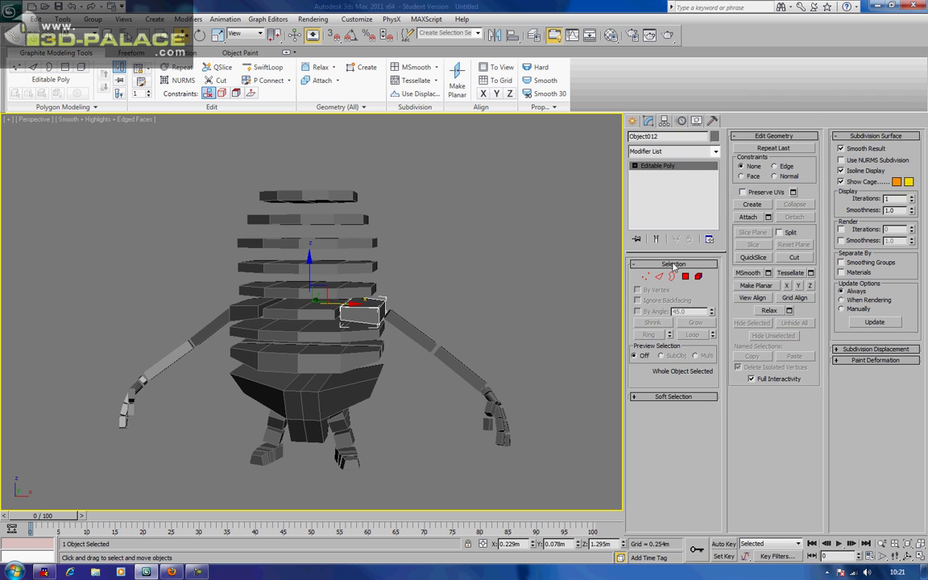
pyautogui.click(687, 137)
pyautogui.write('RIG_L_Shoulder')
pyautogui.click(253, 310)
pyautogui.click(667, 137)
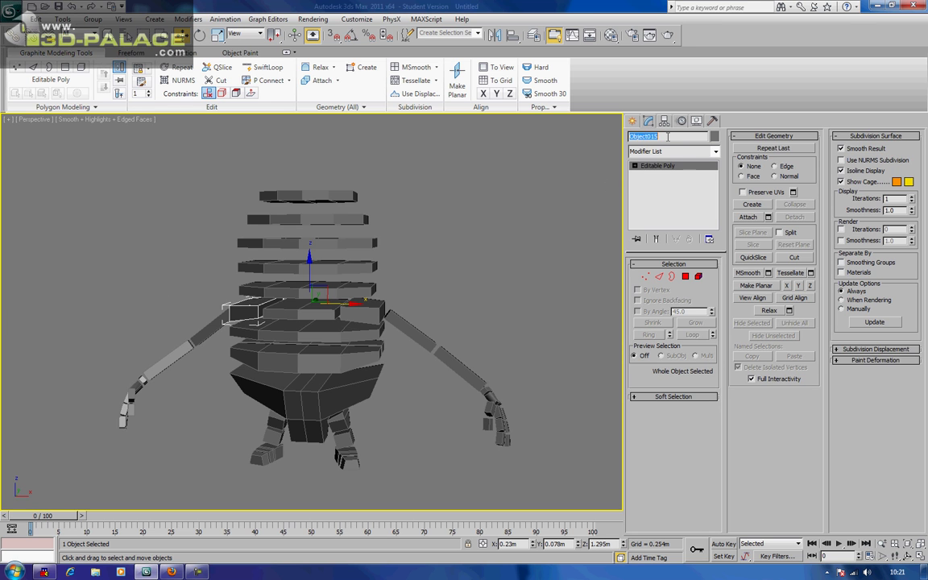
pyautogui.write('RIG_R_Shoulder')
# Step: Rename the front piece of the lowest body ring above the pelvis, Object013, as RIG_Stomach
pyautogui.keyDown('alt'); pyautogui.moveTo(409, 286); pyautogui.dragTo(386, 294, button='middle'); pyautogui.keyUp('alt')
pyautogui.moveTo(347, 322); pyautogui.dragTo(367, 315, button='middle')
pyautogui.click(367, 315)
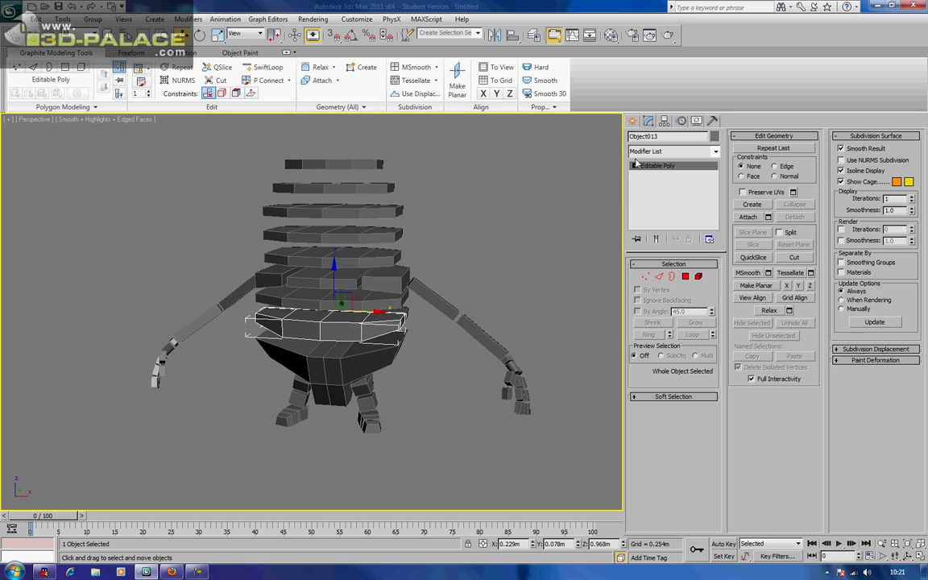
pyautogui.click(660, 137)
pyautogui.write('RIG_Stomach')
# Step: Rename the left and right upper arm boxes as RIG_L_Upper_Arm and RIG_R_Upper_Arm
pyautogui.keyDown('alt'); pyautogui.moveTo(366, 310); pyautogui.dragTo(277, 258, button='middle'); pyautogui.keyUp('alt')
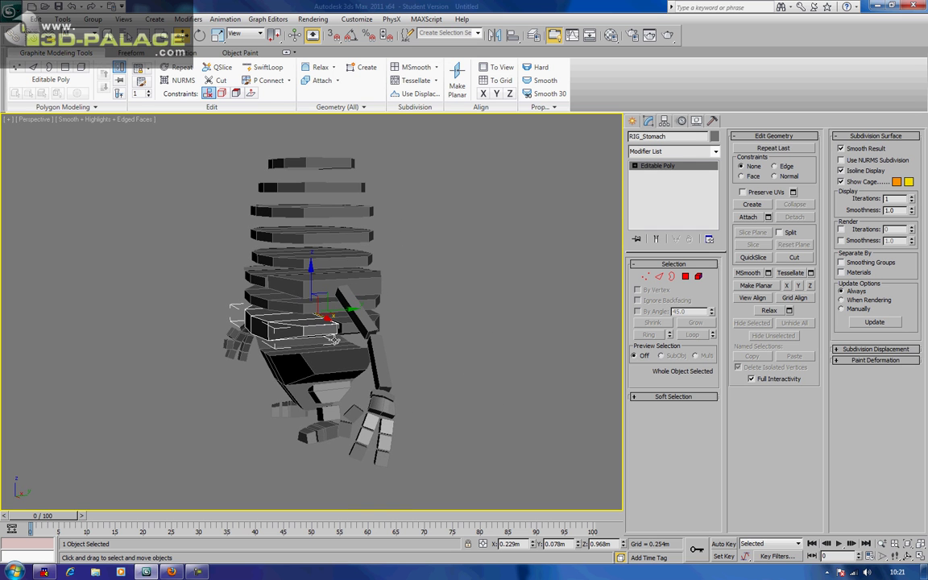
pyautogui.keyDown('alt'); pyautogui.moveTo(272, 331); pyautogui.dragTo(468, 271, button='middle'); pyautogui.keyUp('alt')
pyautogui.click(439, 282)
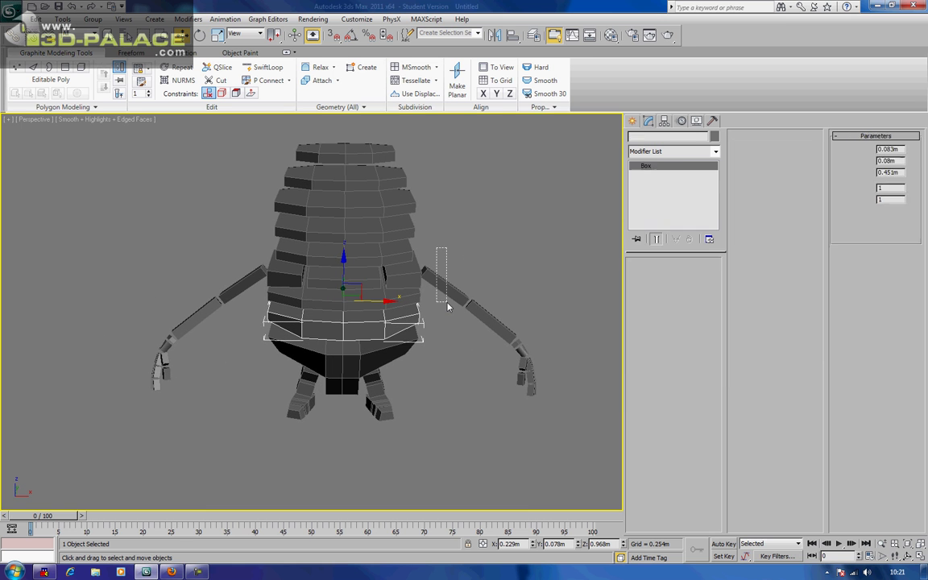
pyautogui.click(657, 137)
pyautogui.write('RIG_')
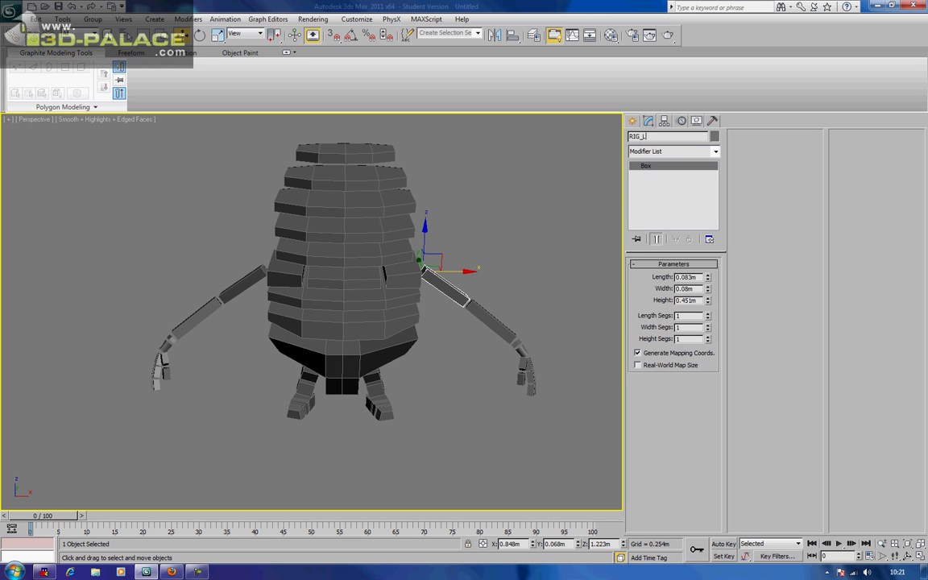
pyautogui.write('L_Upper_Arm')
pyautogui.click(241, 285)
pyautogui.click(657, 136)
pyautogui.write('RIG_')
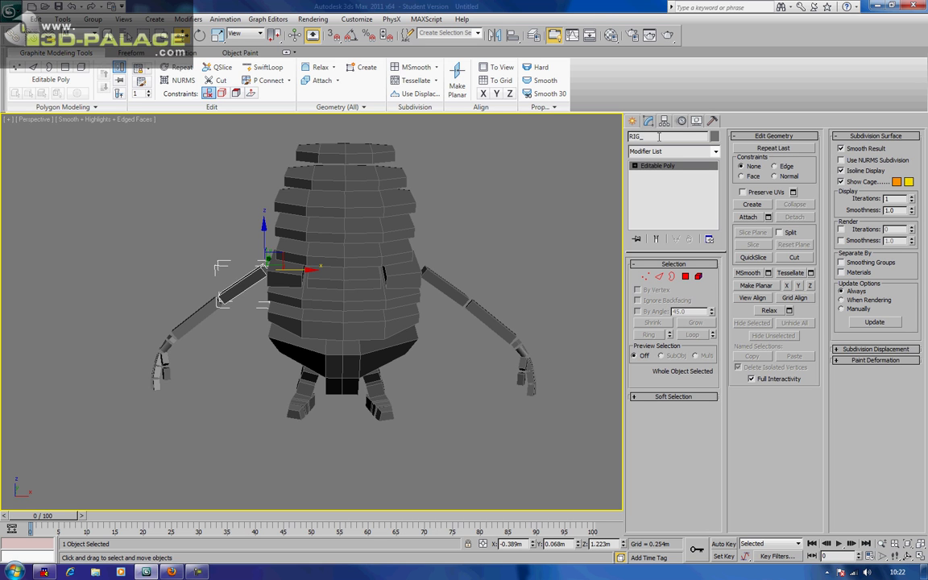
pyautogui.write('R_Upper_Arm')
# Step: Rename the left and right forearm boxes as RIG_L_Lower_Arm and RIG_R_Lower_Arm
pyautogui.click(489, 321)
pyautogui.click(672, 153)
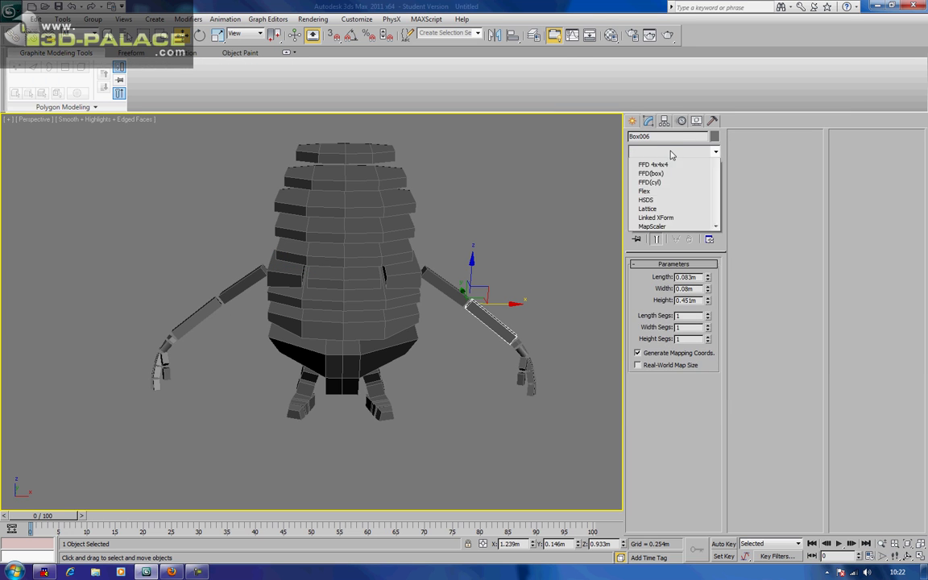
pyautogui.click(671, 152)
pyautogui.click(673, 139)
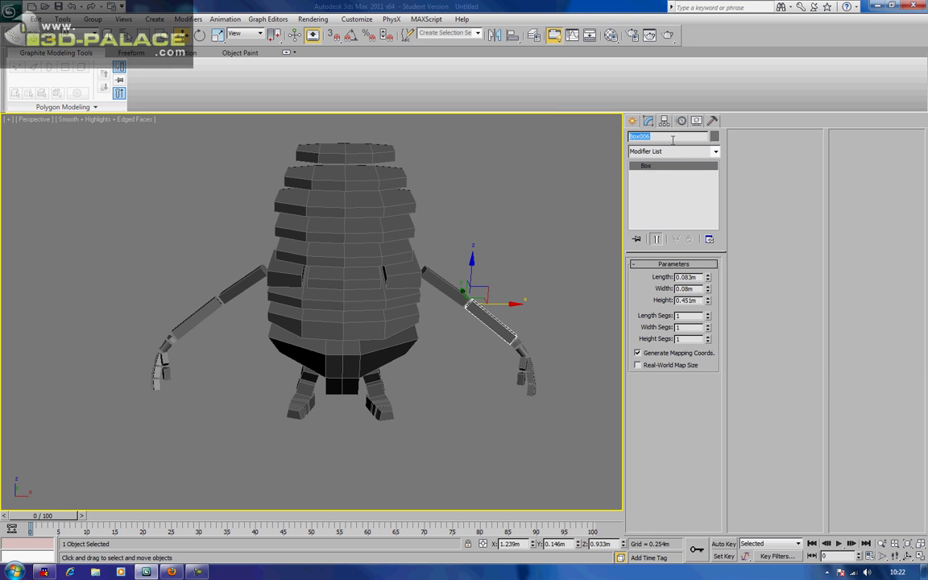
pyautogui.write('RIG_L_Lower_Arm')
pyautogui.click(196, 317)
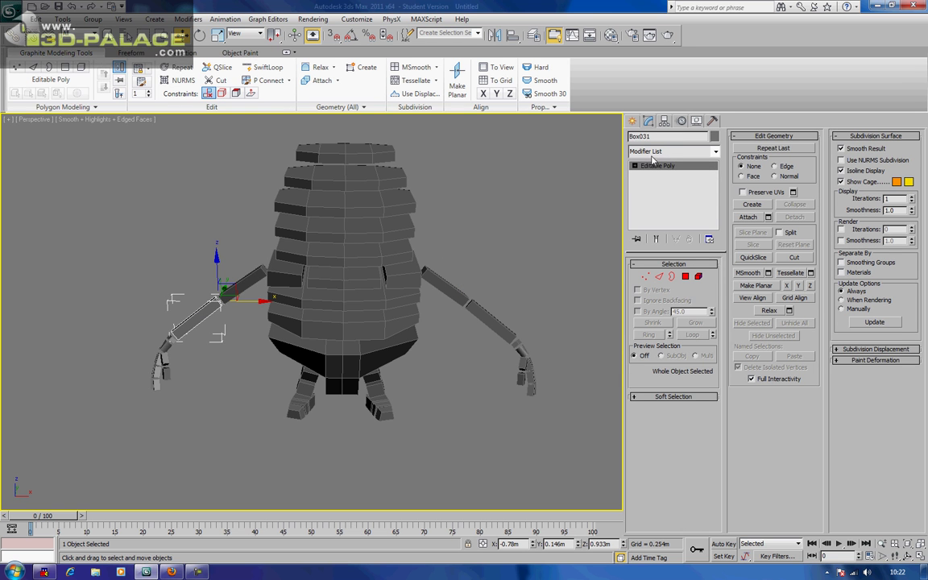
pyautogui.click(662, 137)
pyautogui.write('RIG_R_Lower_Arm')
# Step: Rename the small blocks joining each forearm to its wrist as RIG_L_Arm_2_Wrist and RIG_R_Arm_2_Wrist
pyautogui.keyDown('alt'); pyautogui.moveTo(535, 323); pyautogui.dragTo(454, 337, button='middle'); pyautogui.keyUp('alt')
pyautogui.scroll(3, 499, 325)
pyautogui.click(474, 309)
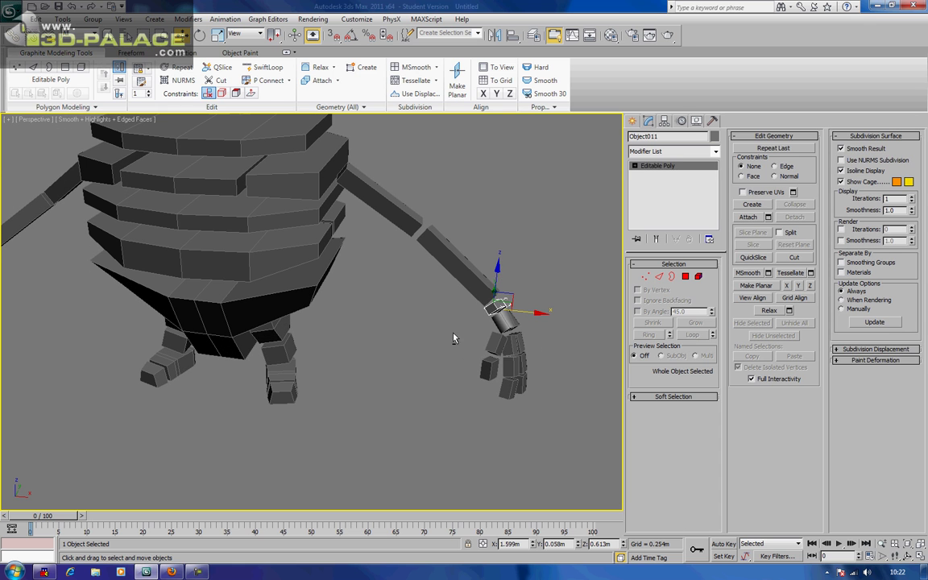
pyautogui.click(664, 137)
pyautogui.write('RIG_L_Arm_2_Wrist')
pyautogui.moveTo(204, 302); pyautogui.dragTo(362, 291, button='middle')
pyautogui.keyDown('alt'); pyautogui.moveTo(251, 296); pyautogui.dragTo(303, 302, button='middle'); pyautogui.keyUp('alt')
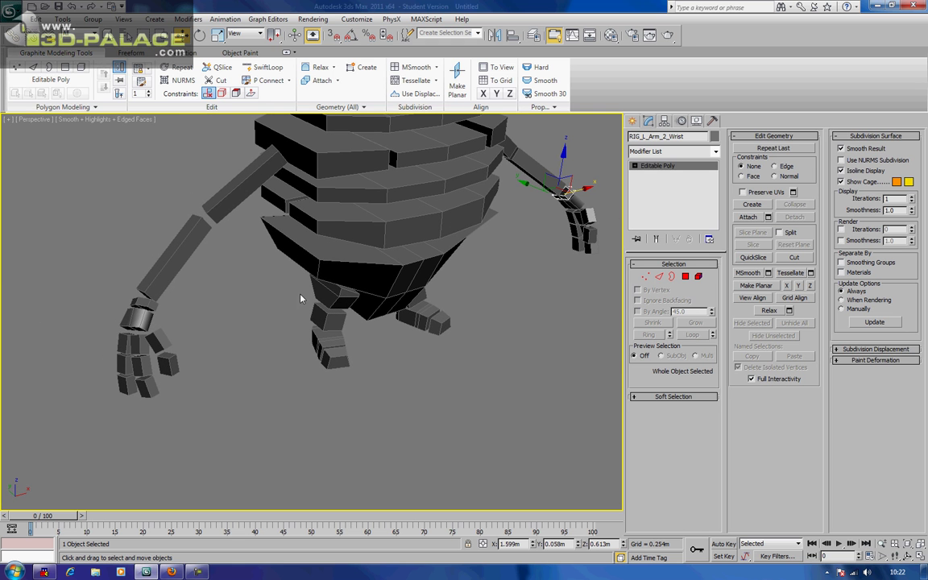
pyautogui.click(133, 274)
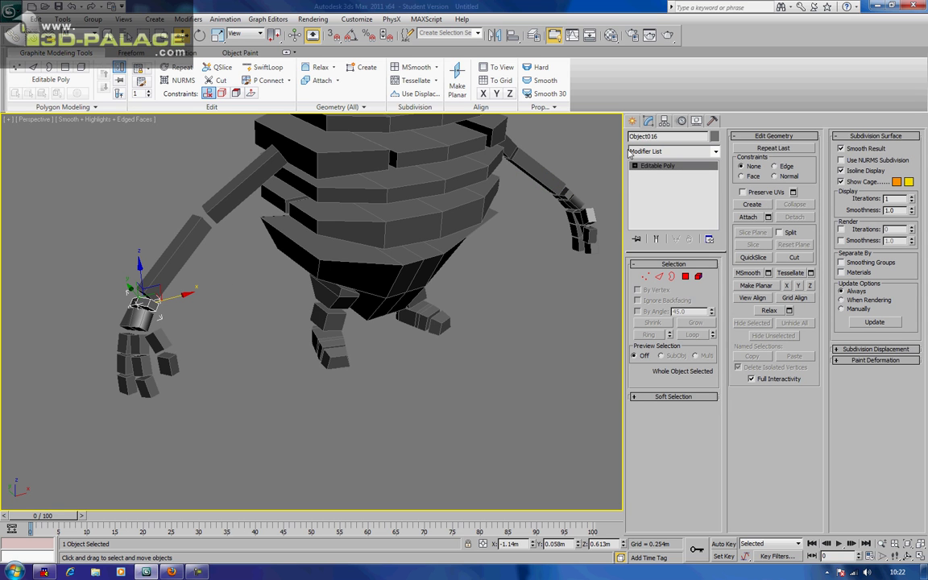
pyautogui.click(659, 137)
pyautogui.write('RIG_R_Arm_2_Wrist')
# Step: Rename the left and right wrist blocks as RIG_L_Wrist and RIG_R_Wrist
pyautogui.click(572, 202)
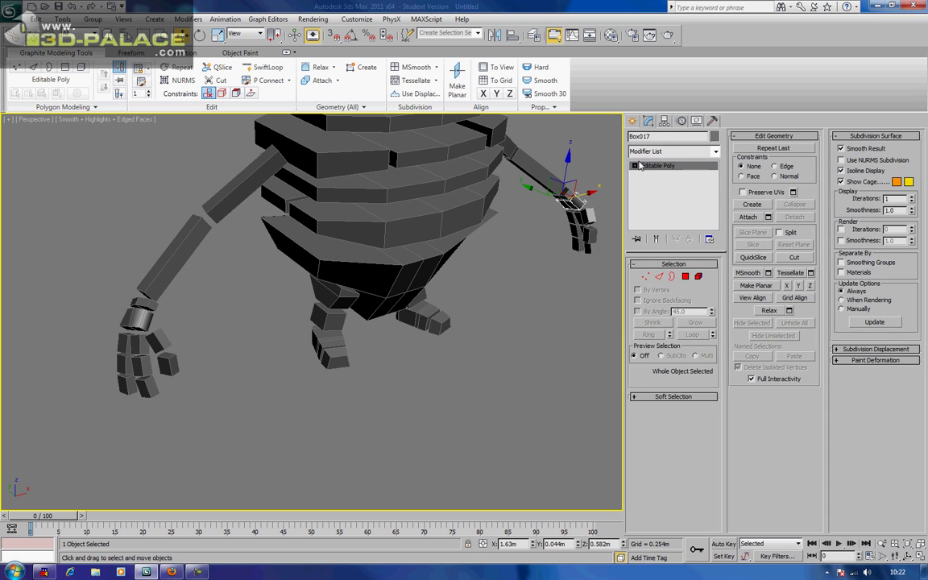
pyautogui.click(676, 136)
pyautogui.write('RIG_L_Wrist')
pyautogui.click(137, 317)
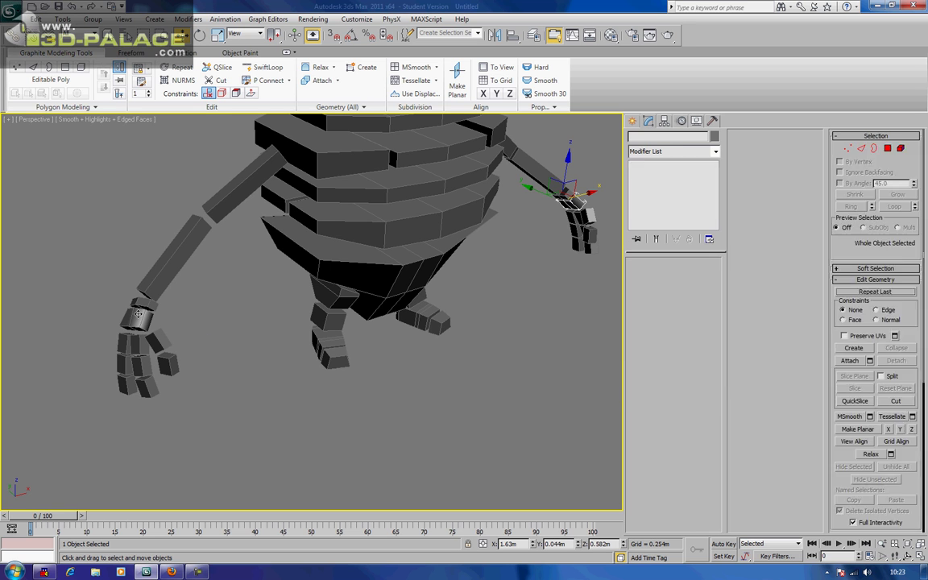
pyautogui.click(683, 139)
pyautogui.write('RIG_')
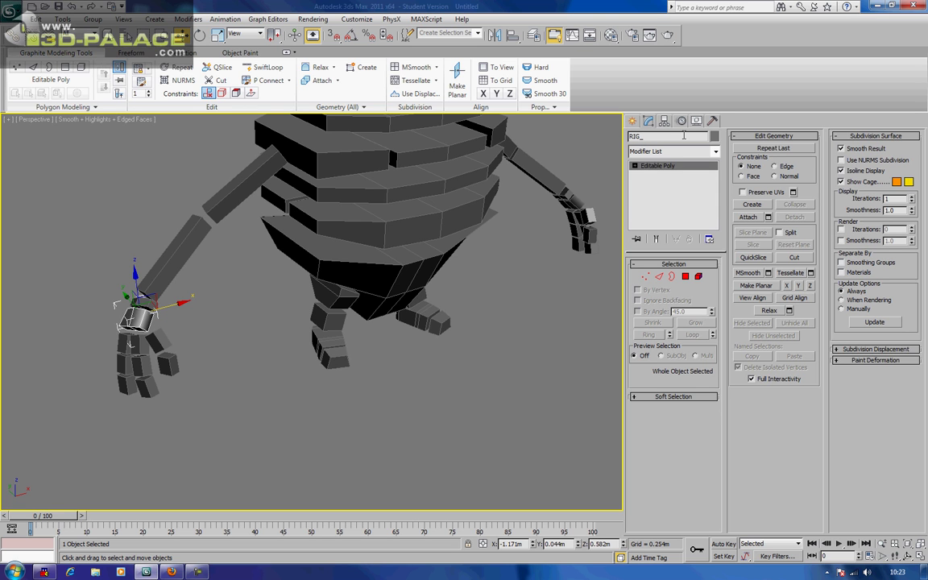
pyautogui.write('R_Wrist')
# Step: Rename the base block of the left hand's thumb, Box015, as RIG_L_Thumb_1
pyautogui.keyDown('alt'); pyautogui.moveTo(577, 259); pyautogui.dragTo(431, 233, button='middle'); pyautogui.keyUp('alt')
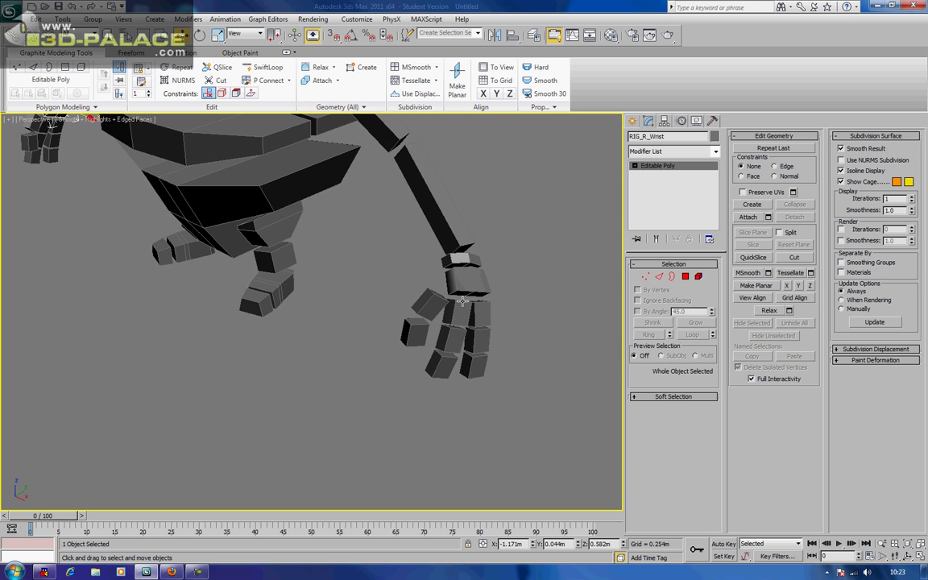
pyautogui.click(461, 310)
pyautogui.click(481, 313)
pyautogui.click(431, 304)
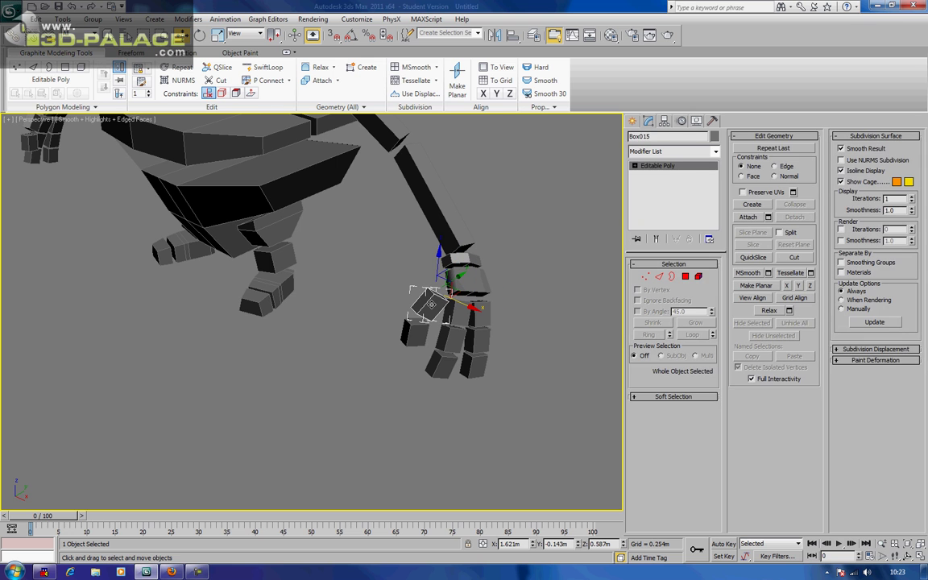
pyautogui.click(651, 136)
pyautogui.write('RIG_L_Thumb_1')
# Step: Rename the tip block of the left hand's thumb, Box014, following the RIG_L_Thumb naming scheme
pyautogui.click(413, 330)
pyautogui.doubleClick(668, 136)
pyautogui.write('RIG_')
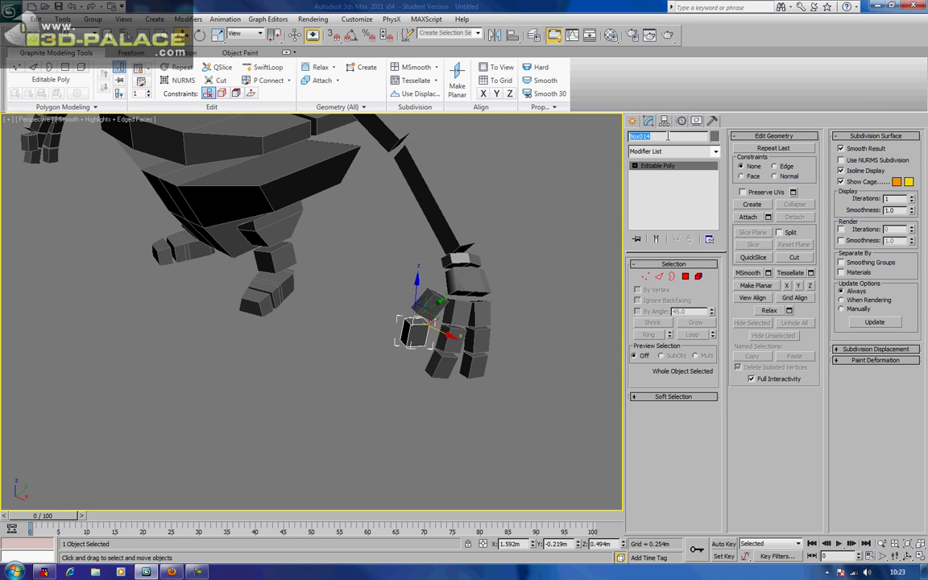
pyautogui.write('L_Thumb)_')
pyautogui.press('BackSpace')
pyautogui.press('BackSpace')
# Step: Rename the base and middle blocks of the left hand's first finger as RIG_L_Finger1_1 and RIG_L_Finger1_2
pyautogui.click(459, 311)
pyautogui.doubleClick(668, 137)
pyautogui.write('RIG_L_Finger1_1')
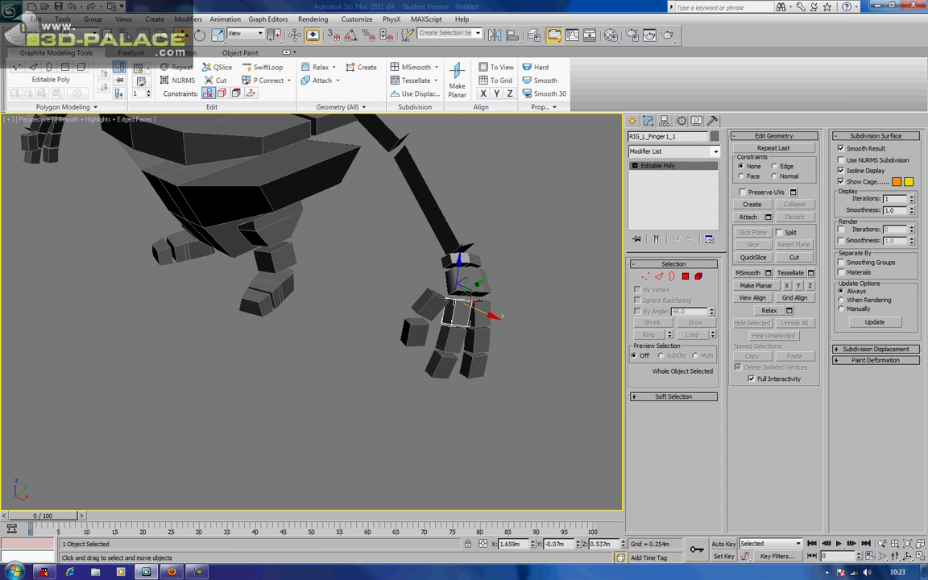
pyautogui.click(458, 342)
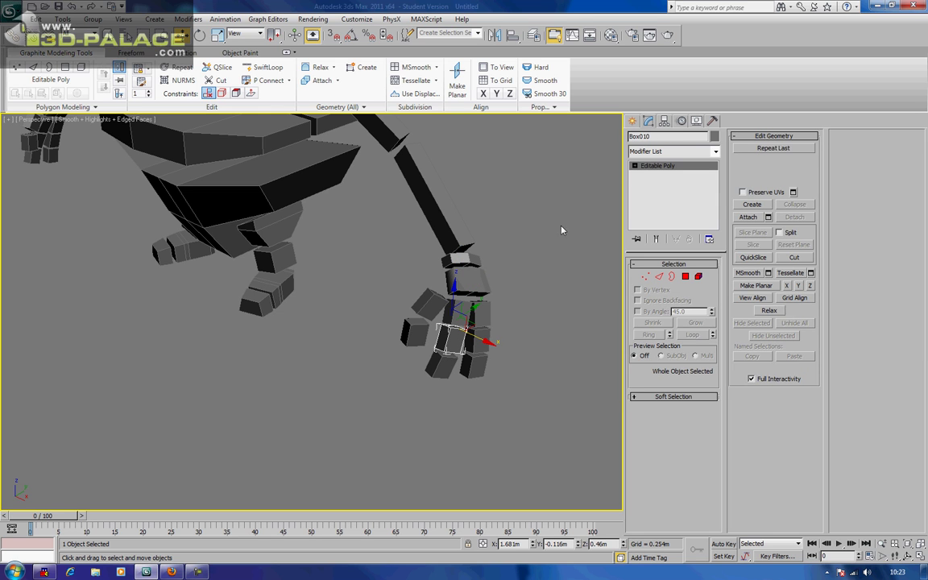
pyautogui.doubleClick(650, 136)
pyautogui.write('RIG_')
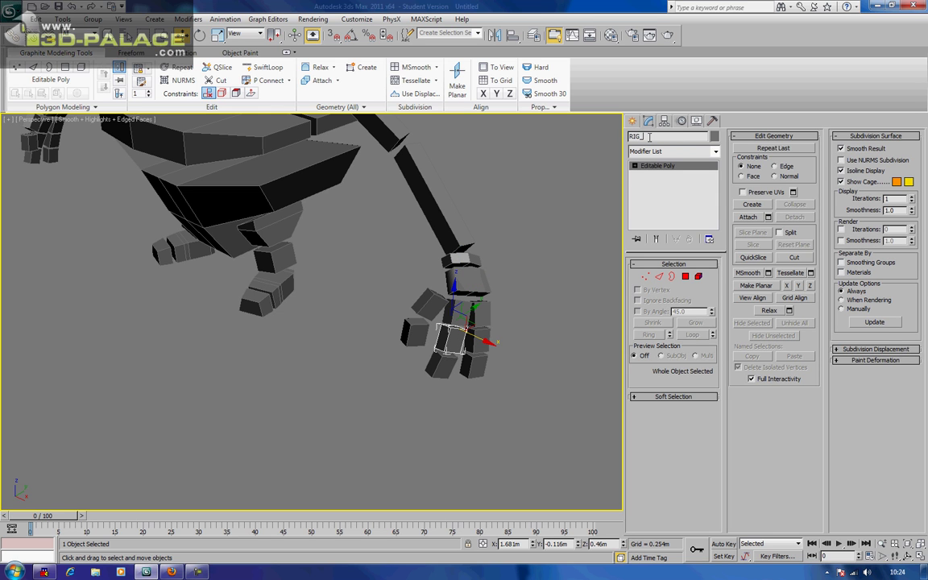
pyautogui.write('Finger1_2')
# Step: Rename the tip block of the left hand's first finger, Box011, following the RIG_L_Finger1 naming scheme, and check the neighbouring blocks' names
pyautogui.click(439, 364)
pyautogui.doubleClick(655, 137)
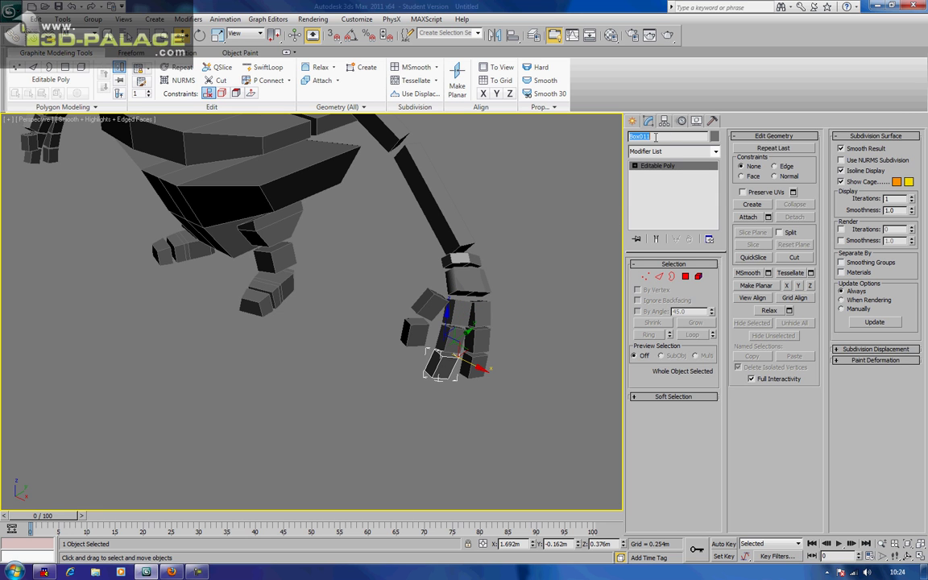
pyautogui.write('RIG_L_Finger1_2')
pyautogui.click(444, 338)
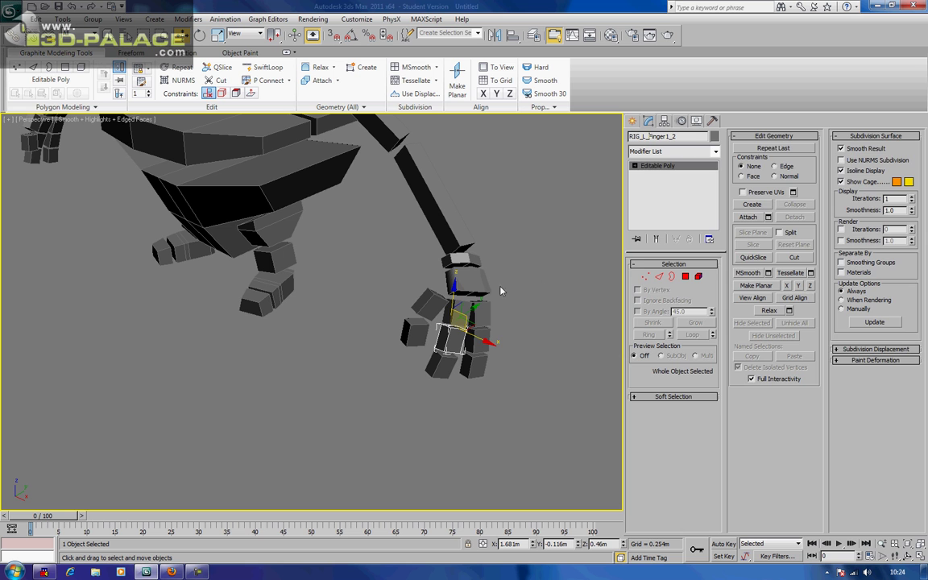
pyautogui.click(448, 308)
pyautogui.click(414, 328)
# Step: Rename the base and middle blocks of the left hand's second finger as RIG_L_Finger2_1 and RIG_L_Finger2_2
pyautogui.click(493, 307)
pyautogui.click(477, 311)
pyautogui.doubleClick(662, 138)
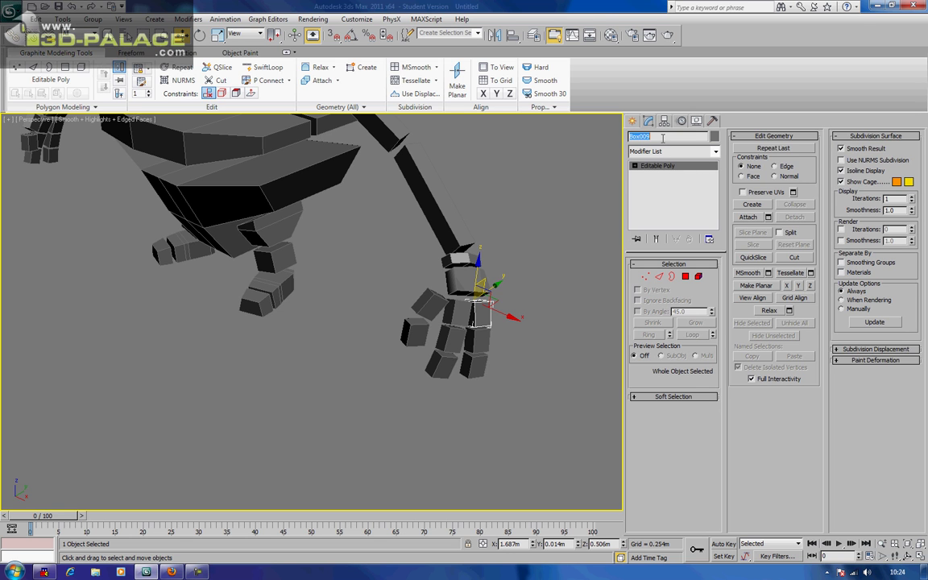
pyautogui.write('RIG__L_Finger2_1')
pyautogui.click(487, 333)
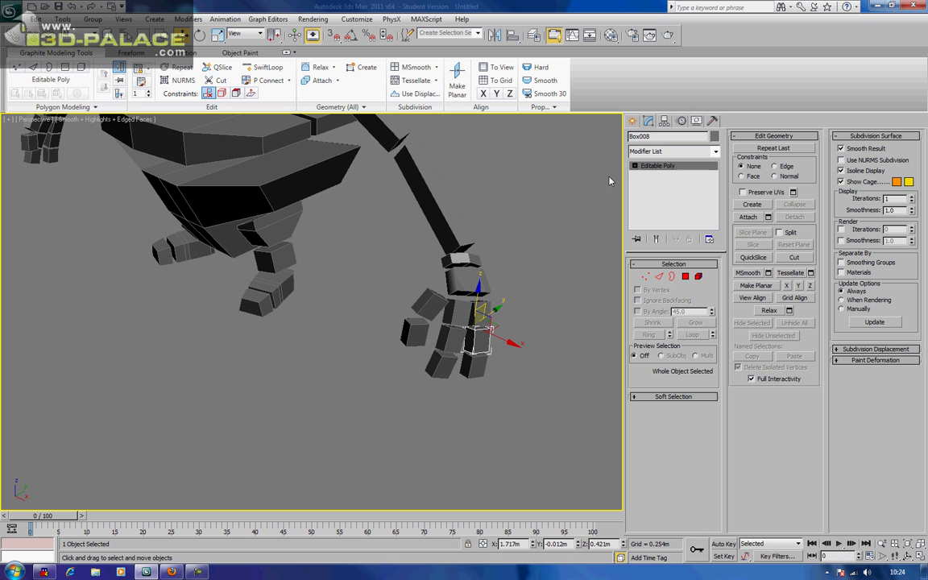
pyautogui.click(661, 137)
pyautogui.write('RIG_L_Finger2_2')
# Step: Rename the tip block of the left hand's second finger as RIG_L_Finger2_3
pyautogui.click(474, 364)
pyautogui.click(665, 138)
pyautogui.write('RIG_')
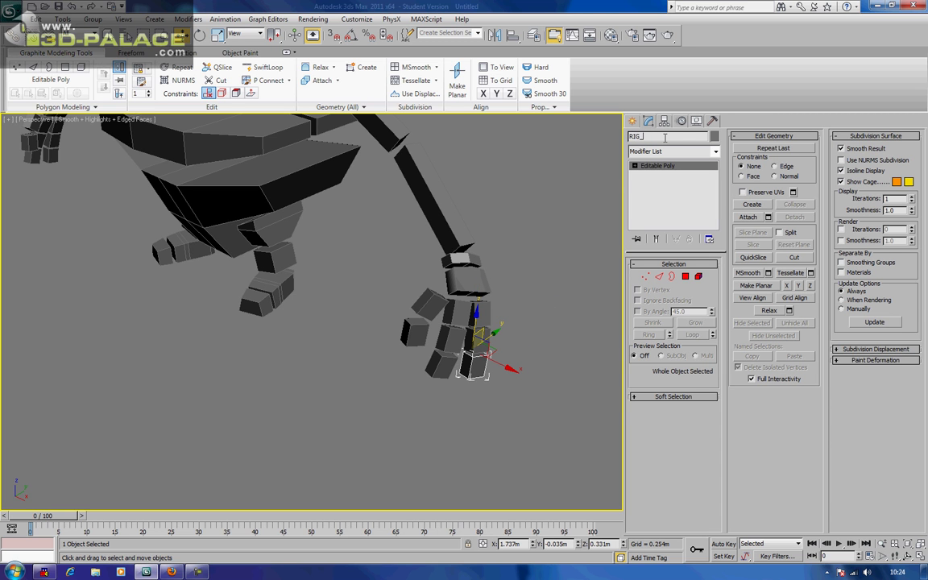
pyautogui.write('L_Finger2_3')
pyautogui.click(574, 323)
# Step: Rename the base block of the right hand's thumb as RIG_R_Thumb_1
pyautogui.scroll(-5, 286, 338)
pyautogui.keyDown('alt'); pyautogui.moveTo(285, 337); pyautogui.dragTo(383, 347, button='middle'); pyautogui.keyUp('alt')
pyautogui.scroll(8, 352, 349)
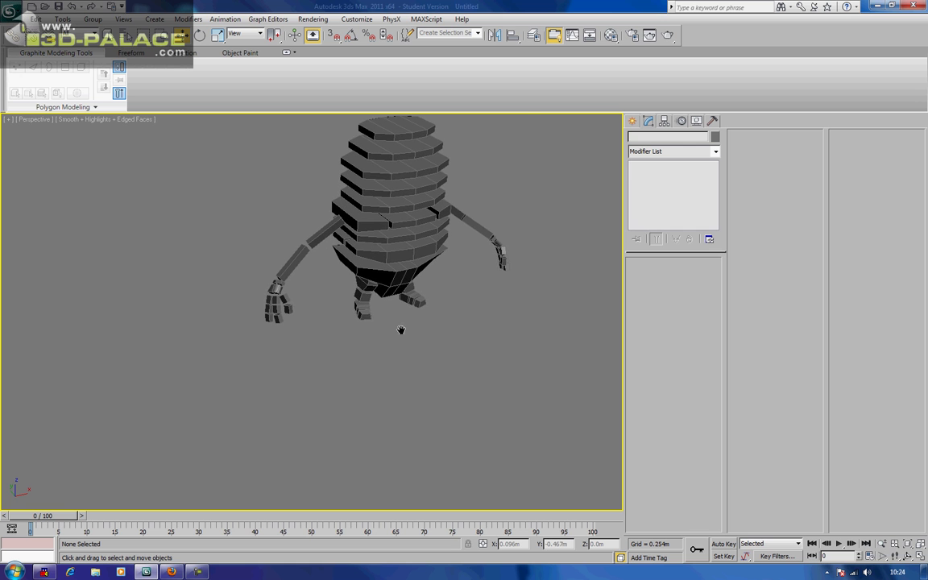
pyautogui.keyDown('alt'); pyautogui.moveTo(381, 379); pyautogui.dragTo(408, 373, button='middle'); pyautogui.keyUp('alt')
pyautogui.scroll(-3, 336, 363)
pyautogui.scroll(-3, 329, 377)
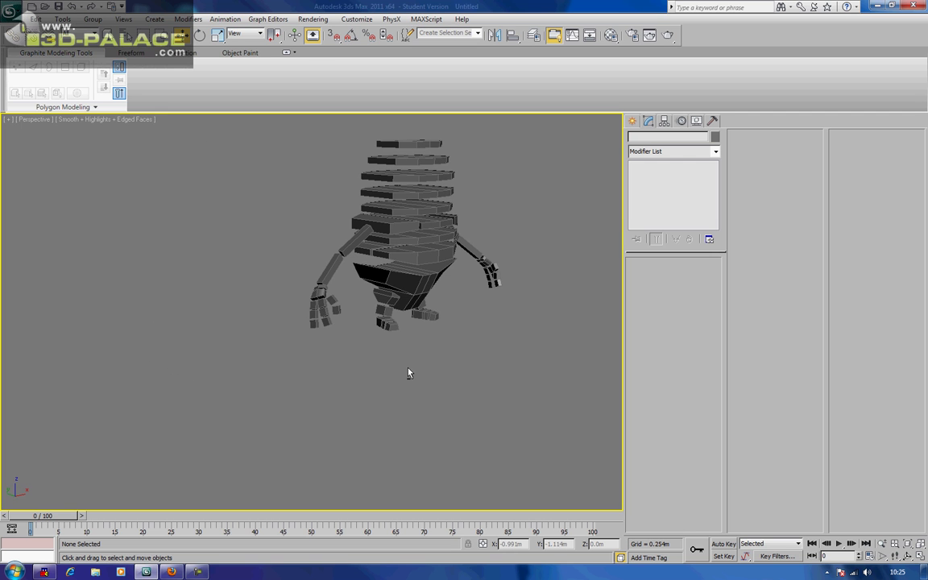
pyautogui.scroll(5, 402, 369)
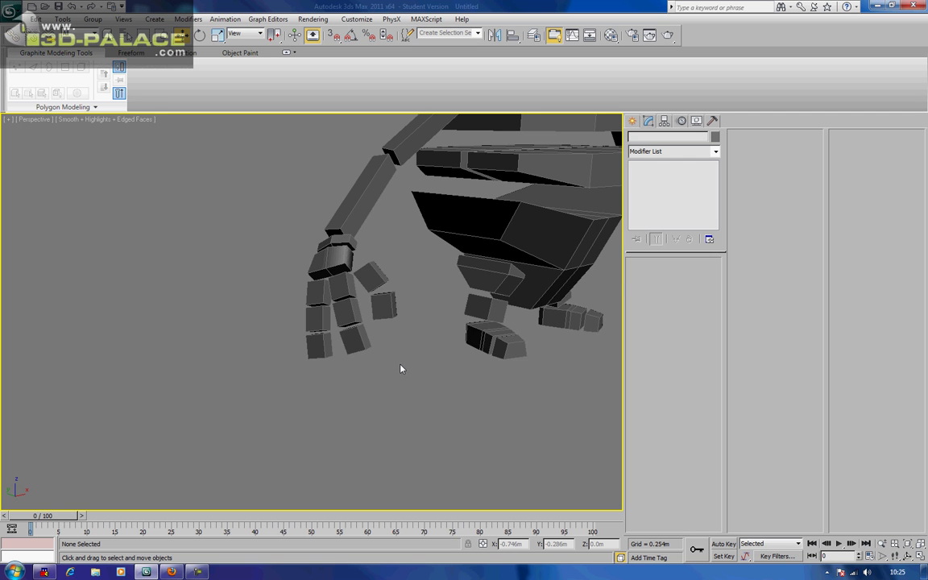
pyautogui.click(373, 337)
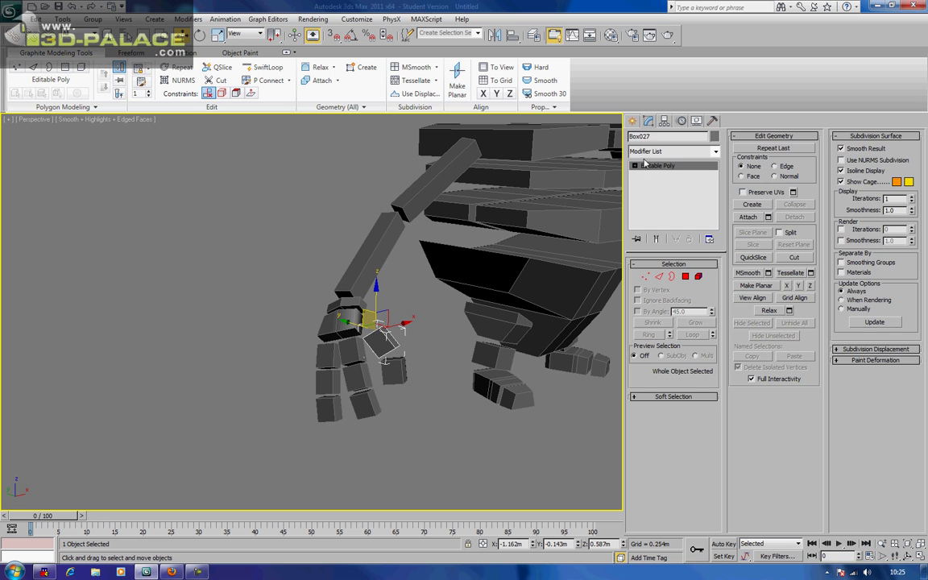
pyautogui.click(654, 139)
pyautogui.write('RIG_R_Thumb_1')
# Step: Check the left thumb base block's name and rename the right thumb's tip block as RIG_R_Thumb_2
pyautogui.moveTo(569, 230); pyautogui.dragTo(429, 247, button='middle')
pyautogui.click(594, 275)
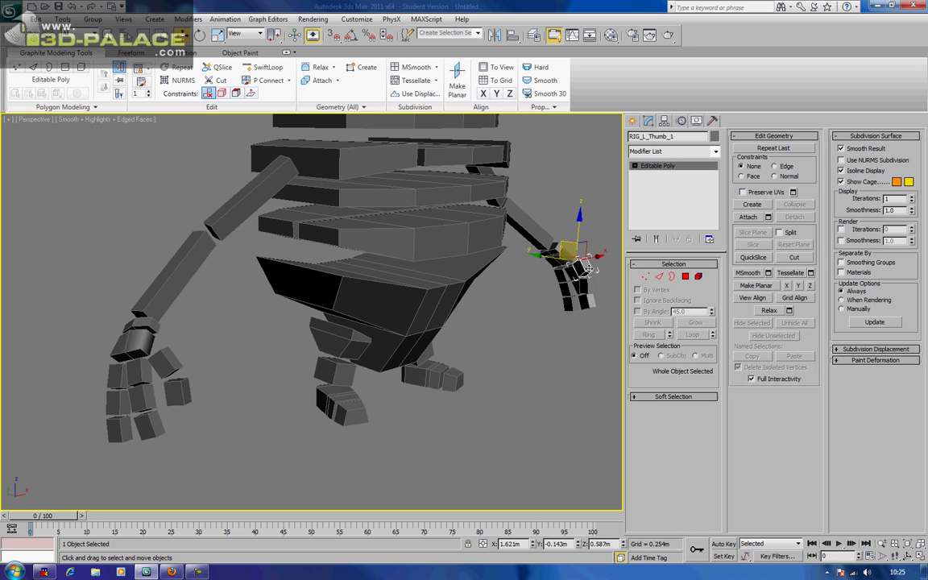
pyautogui.click(183, 397)
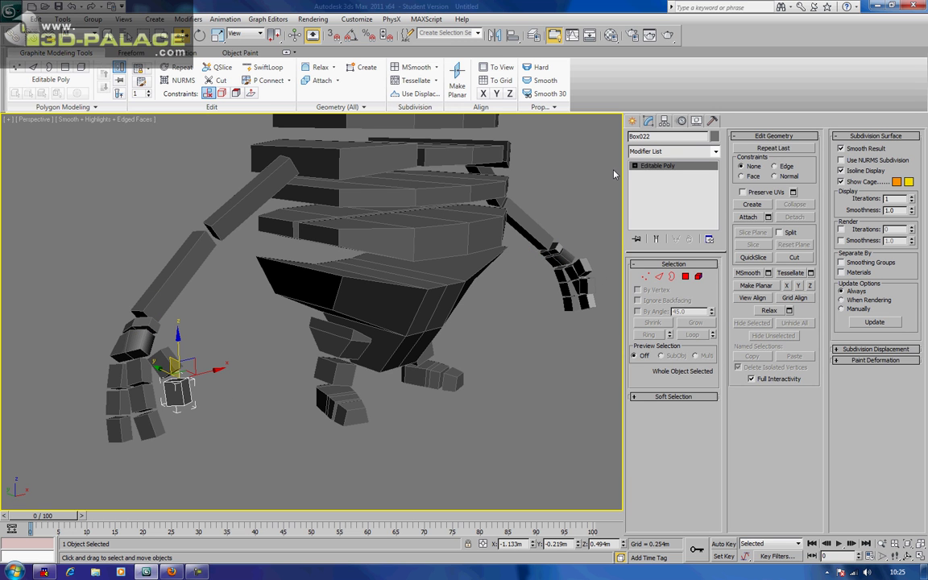
pyautogui.click(664, 136)
pyautogui.write('RIG_R_Thumb_2')
# Step: Select the base block of the right hand's first finger and look through the object names in the Select From Scene list
pyautogui.click(125, 337)
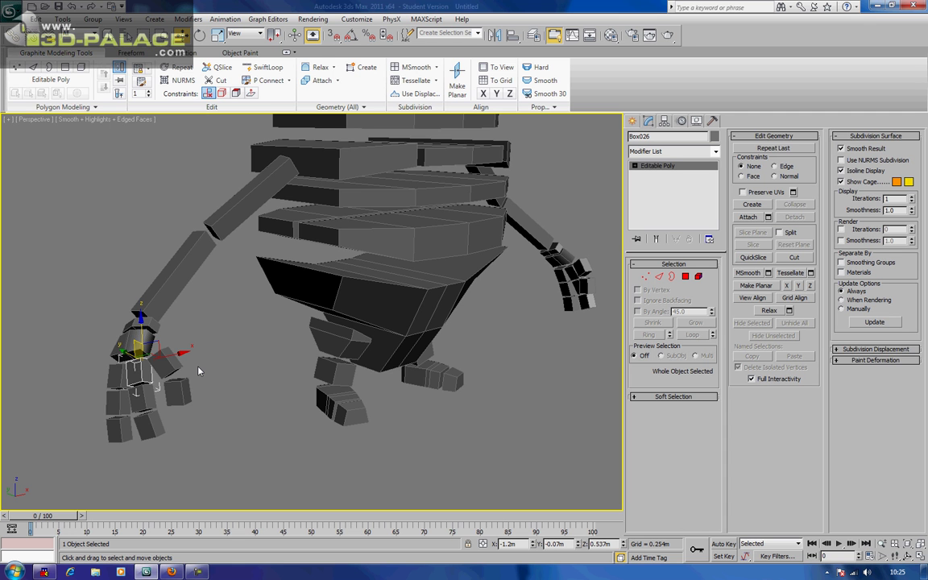
pyautogui.press('h')
pyautogui.moveTo(194, 66); pyautogui.dragTo(577, 125)
pyautogui.rightClick(578, 125)
pyautogui.click(575, 124)
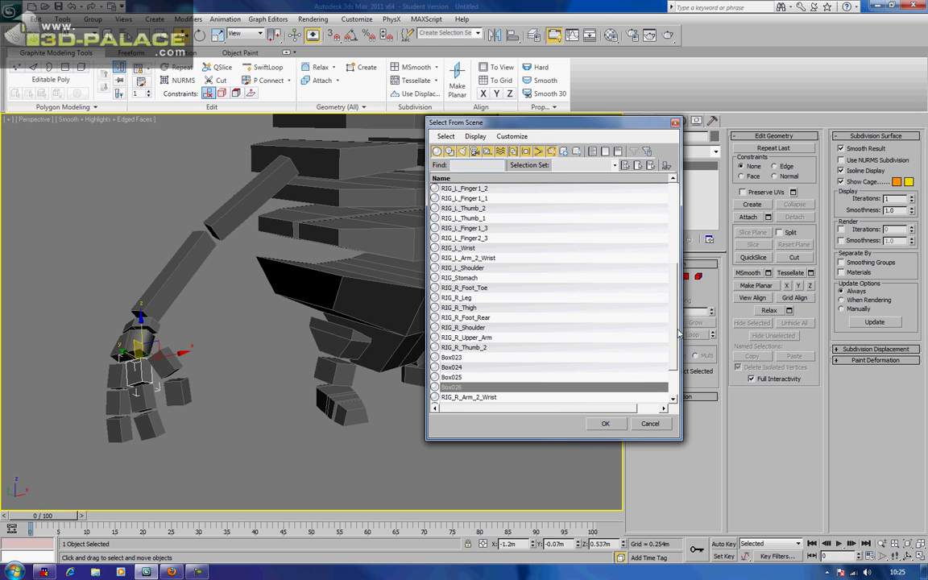
pyautogui.scroll(-2, 609, 343)
pyautogui.scroll(7, 608, 343)
pyautogui.scroll(1, 651, 222)
pyautogui.scroll(-8, 645, 224)
pyautogui.scroll(8, 643, 211)
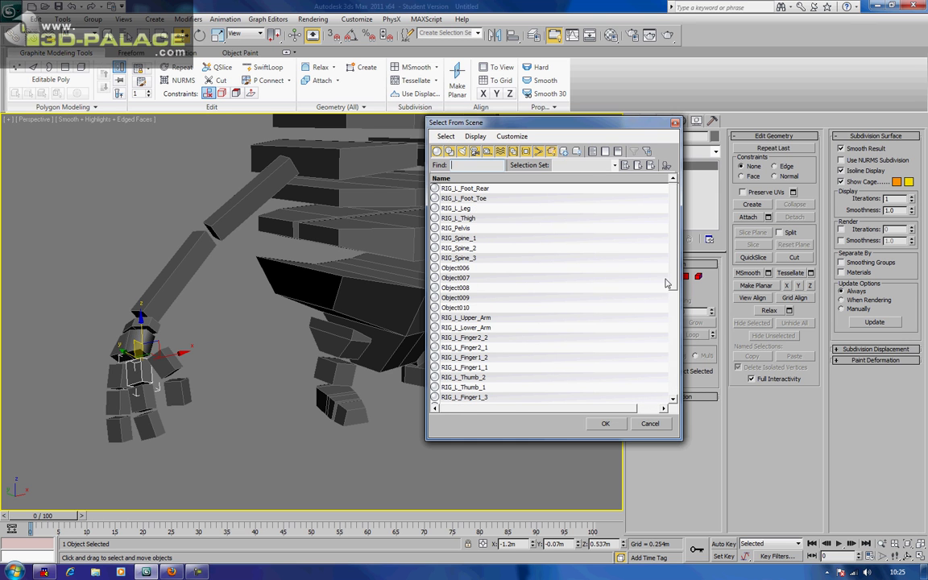
pyautogui.scroll(-7, 677, 274)
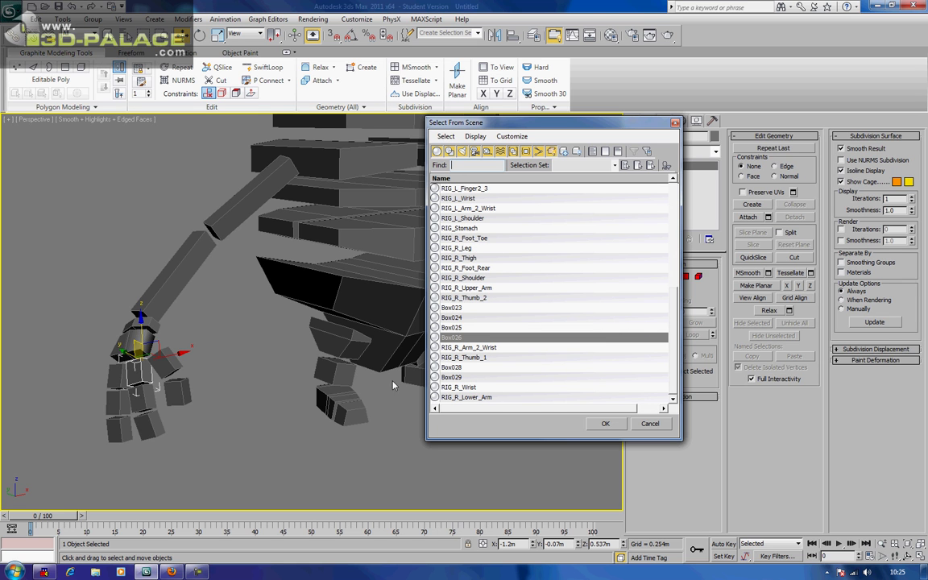
pyautogui.click(468, 229)
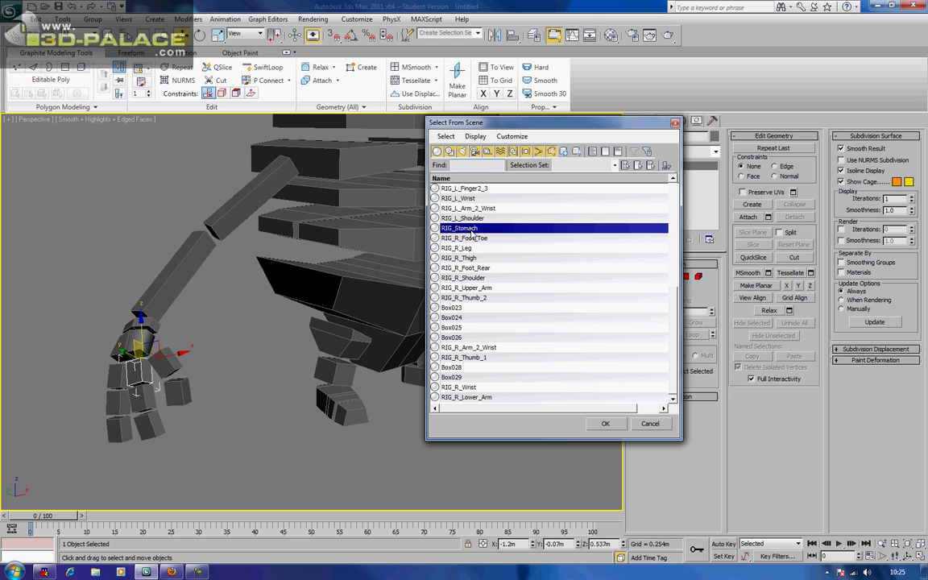
pyautogui.click(498, 166)
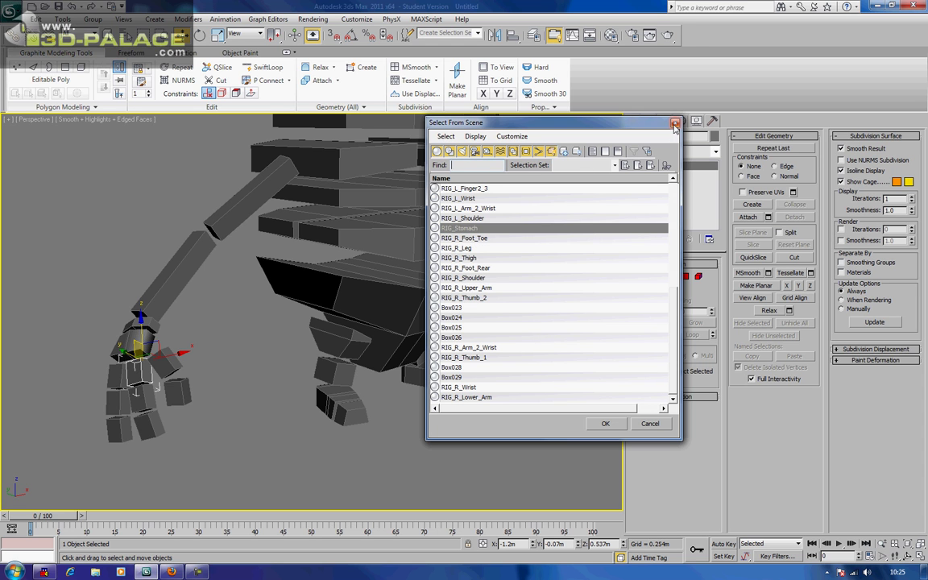
pyautogui.press('Escape')
# Step: Rename the base and middle blocks of the right hand's first finger as RIG_R_Finger1_1 and RIG_R_Finger1_2
pyautogui.scroll(-5, 306, 314)
pyautogui.scroll(5, 355, 327)
pyautogui.moveTo(355, 331); pyautogui.dragTo(403, 313, button='middle')
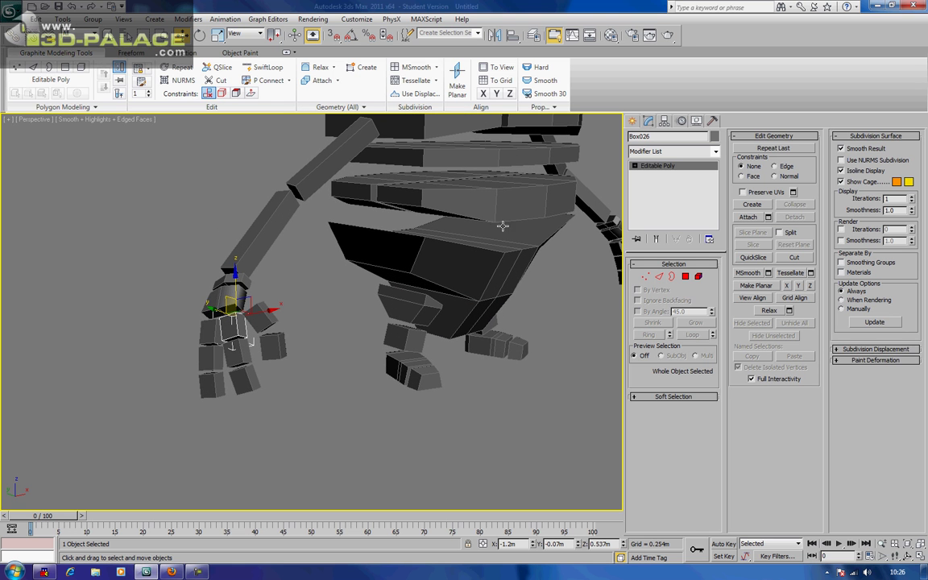
pyautogui.click(650, 137)
pyautogui.write('RIG_R_Finger1_1')
pyautogui.doubleClick(652, 136)
pyautogui.hotkey('ctrl', 'c')
pyautogui.click(238, 351)
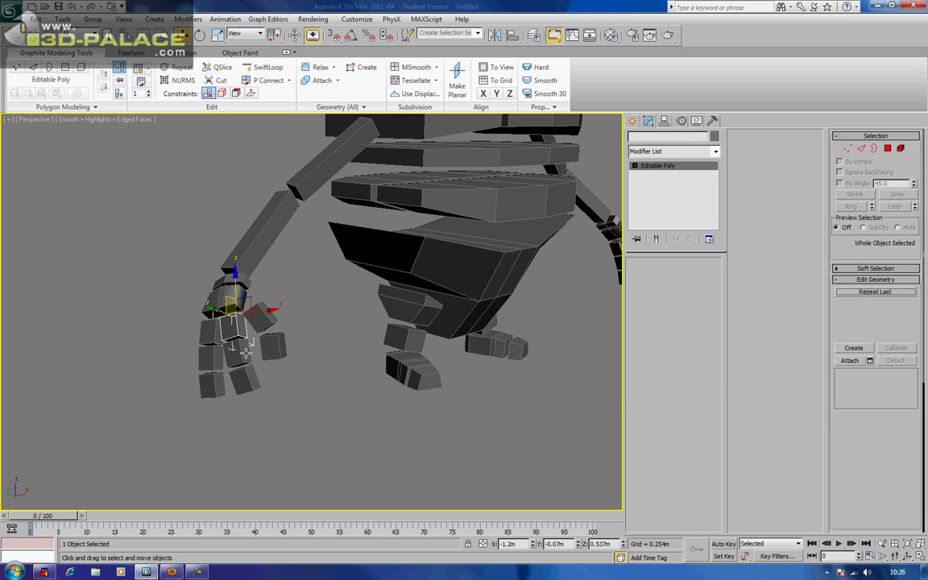
pyautogui.doubleClick(670, 136)
pyautogui.hotkey('ctrl', 'v')
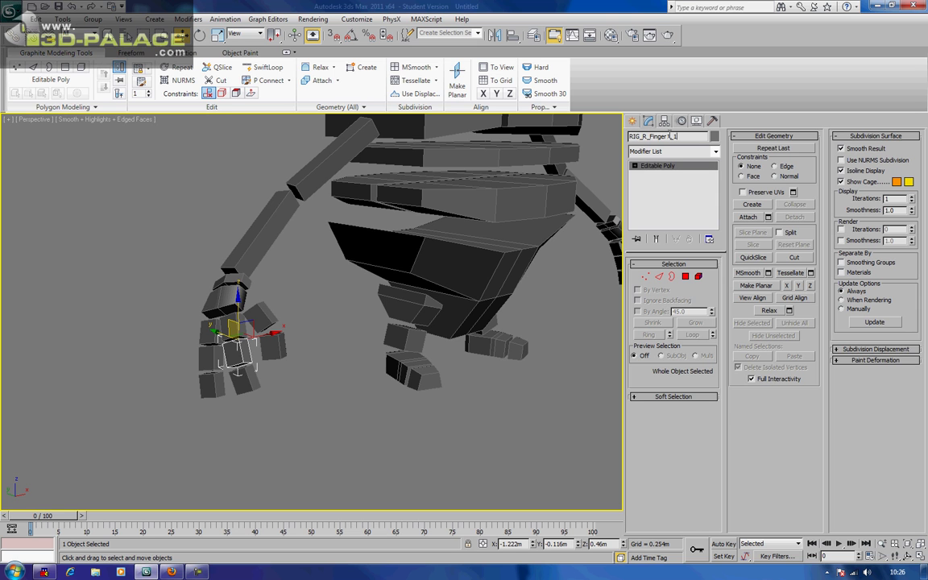
pyautogui.write('2')
# Step: Rename the tip block of the right hand's first finger as RIG_R_Finger1_3
pyautogui.click(245, 380)
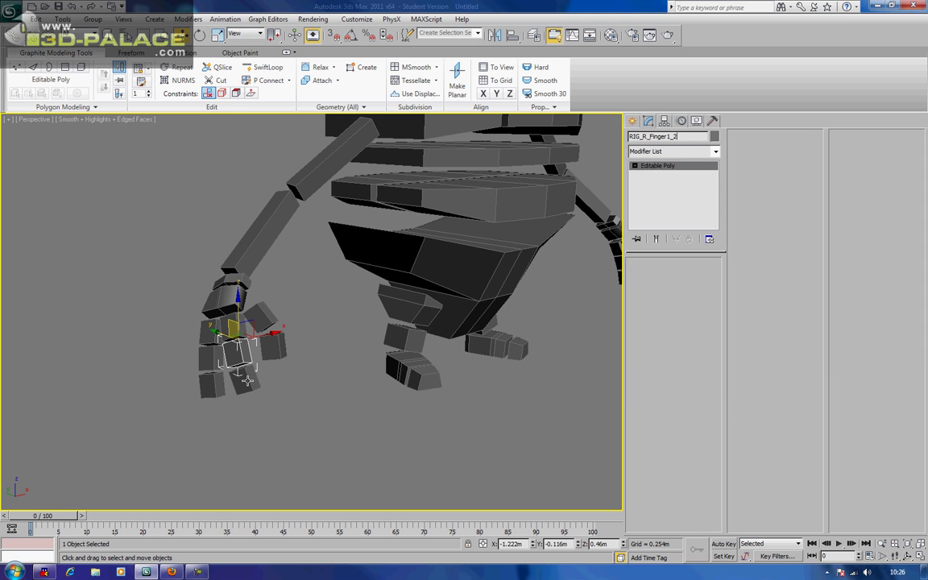
pyautogui.moveTo(682, 137); pyautogui.dragTo(545, 137)
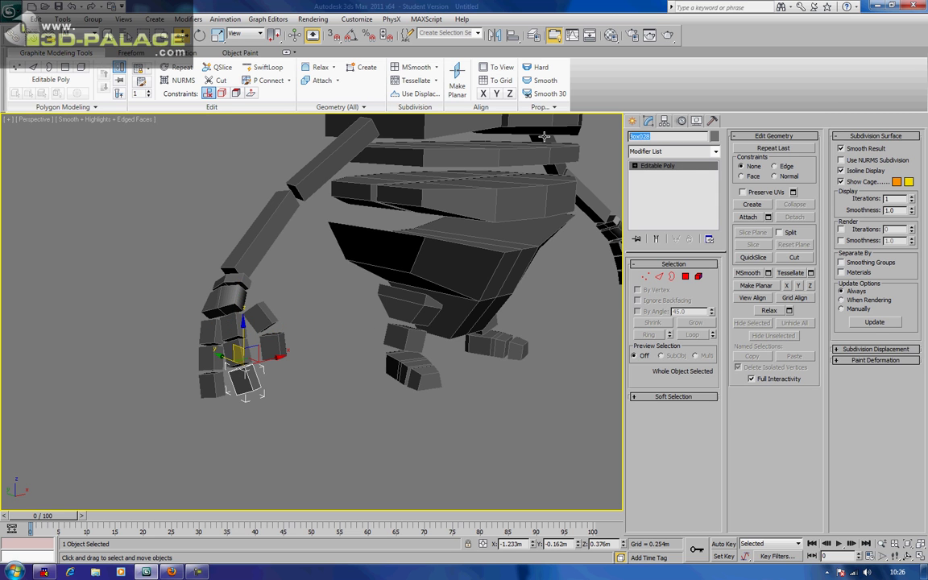
pyautogui.hotkey('ctrl', 'v')
pyautogui.write('2')
# Step: Reuse the RIG_R_Finger stem to rename the base and middle blocks of the right hand's second finger, following the RIG_R_Finger2_ naming scheme
pyautogui.moveTo(668, 136); pyautogui.dragTo(630, 136)
pyautogui.hotkey('ctrl', 'c')
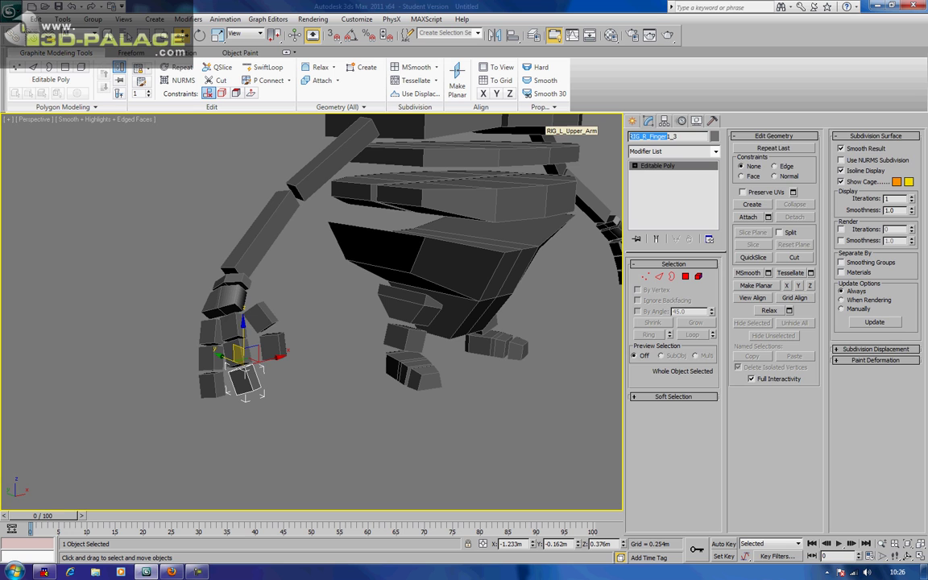
pyautogui.click(206, 319)
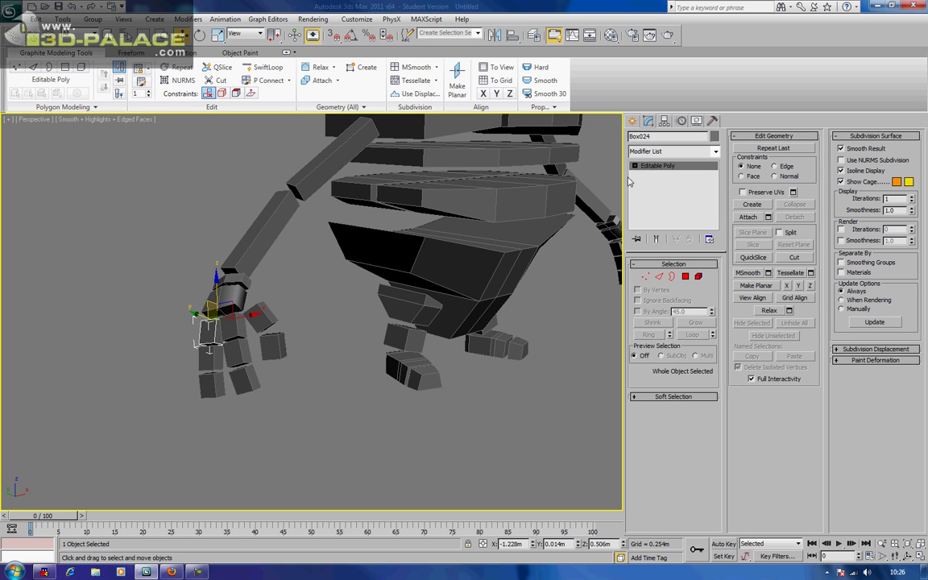
pyautogui.click(658, 137)
pyautogui.hotkey('ctrl', 'v')
pyautogui.write('2_')
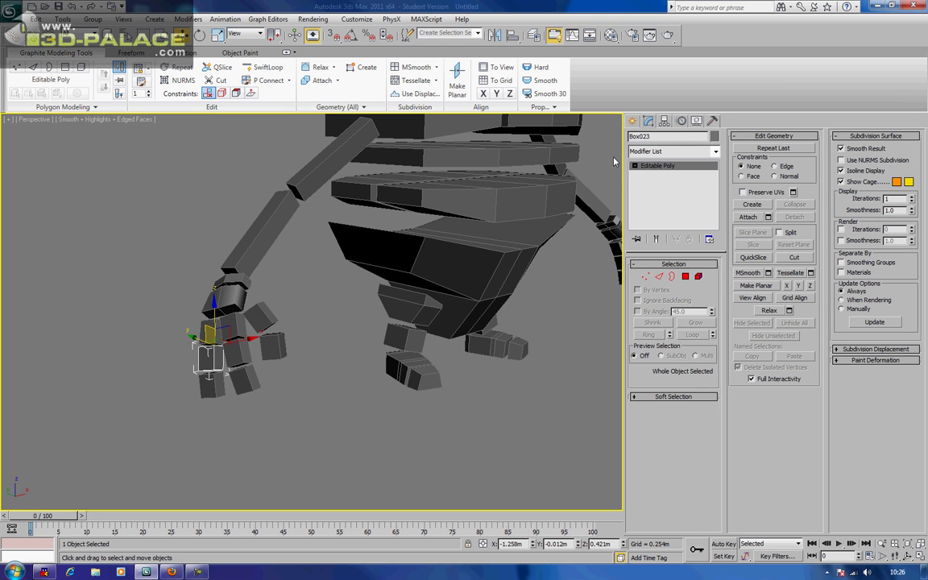
pyautogui.click(670, 136)
pyautogui.hotkey('ctrl', 'v')
# Step: Rename the tip block of the right hand's second finger, Box029, following the RIG_R_Finger2_ scheme, and check the neighbouring wrist block's name
pyautogui.click(211, 380)
pyautogui.click(672, 136)
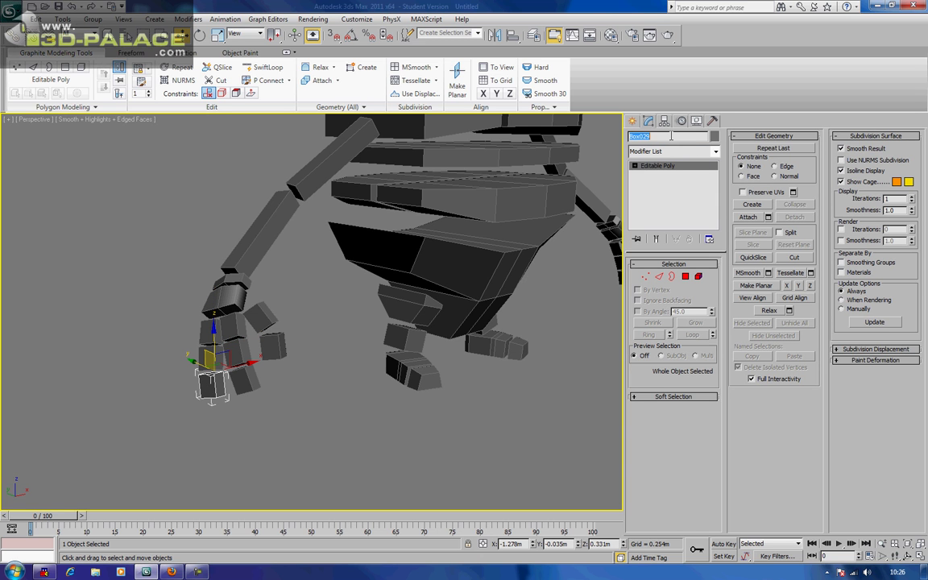
pyautogui.hotkey('ctrl', 'v')
pyautogui.write('2')
pyautogui.click(216, 299)
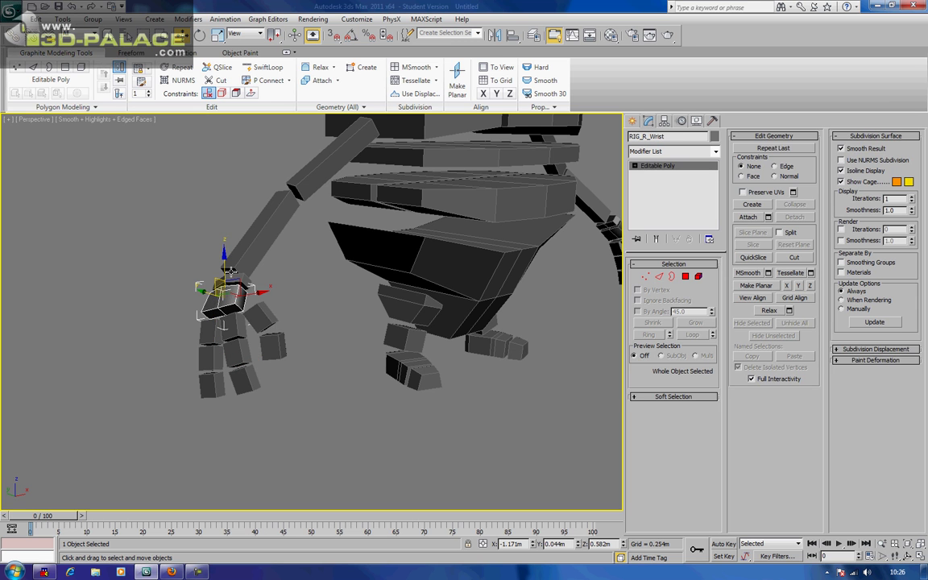
pyautogui.click(291, 287)
# Step: Rename the topmost slice of the head as Rig_Head_5
pyautogui.scroll(-5, 352, 308)
pyautogui.moveTo(373, 288); pyautogui.dragTo(366, 329, button='middle')
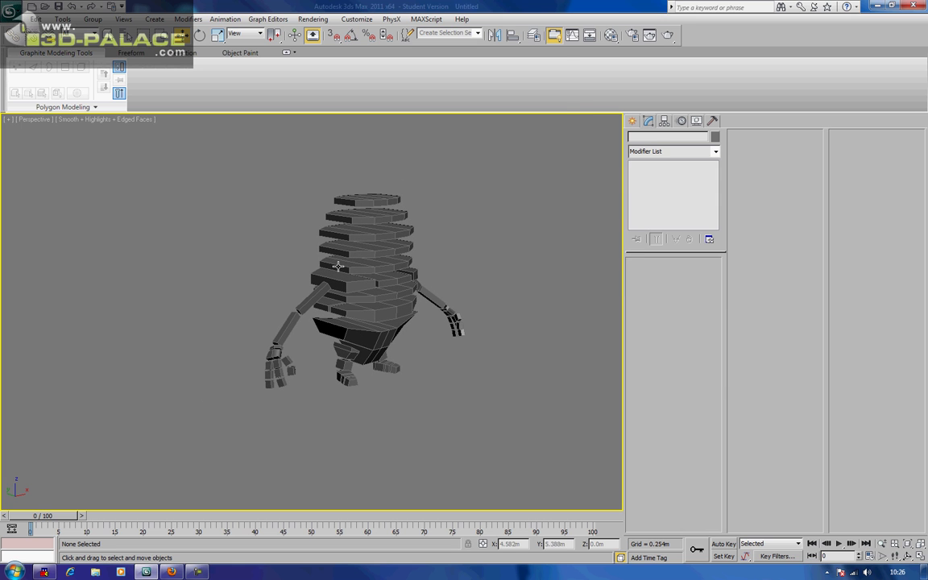
pyautogui.click(338, 266)
pyautogui.moveTo(354, 249); pyautogui.dragTo(354, 205)
pyautogui.click(354, 205)
pyautogui.keyDown('alt'); pyautogui.moveTo(354, 208); pyautogui.dragTo(345, 303, button='middle'); pyautogui.keyUp('alt')
pyautogui.scroll(3, 345, 304)
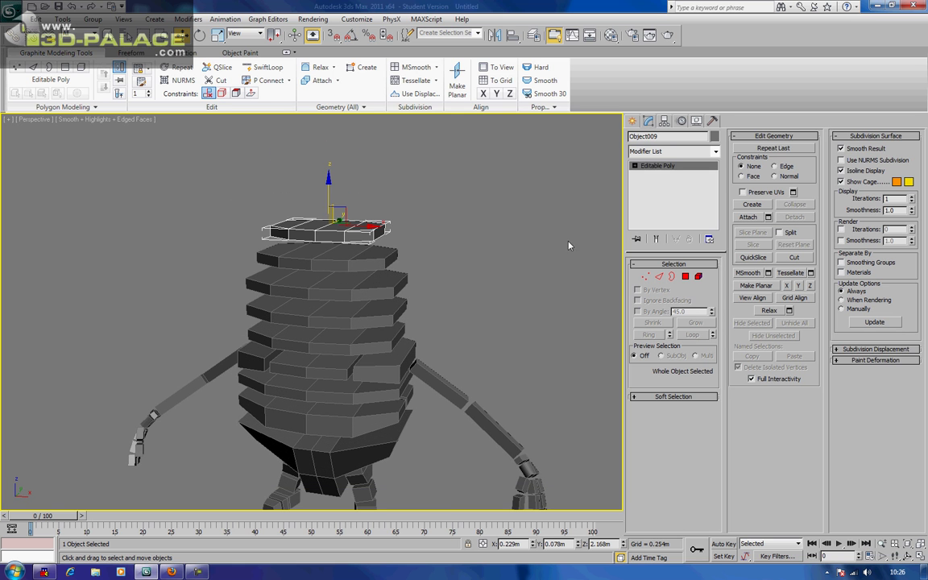
pyautogui.click(649, 136)
pyautogui.write('Rig_Head_5')
# Step: Copy the Rig_Head_ stem and rename the second and third head slices from the top as Rig_Head_4 and Rig_Head_3
pyautogui.hotkey('shift', 'Home')
pyautogui.hotkey('ctrl', 'c')
pyautogui.click(248, 242)
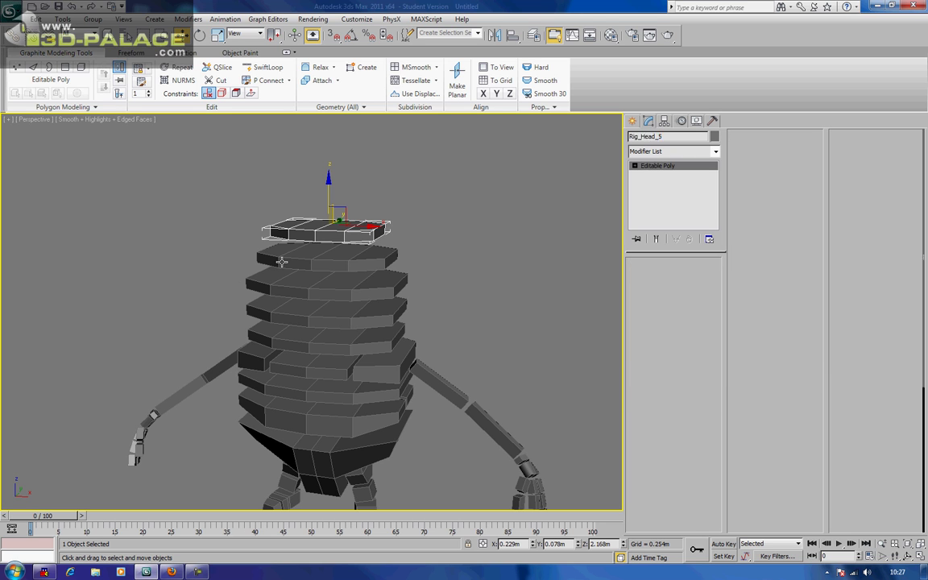
pyautogui.doubleClick(678, 137)
pyautogui.hotkey('ctrl', 'v')
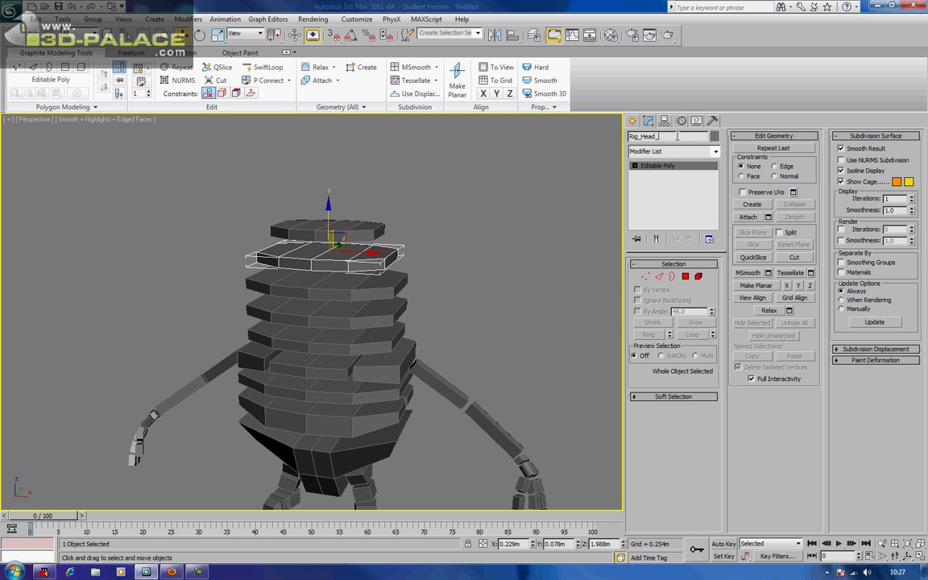
pyautogui.click(362, 292)
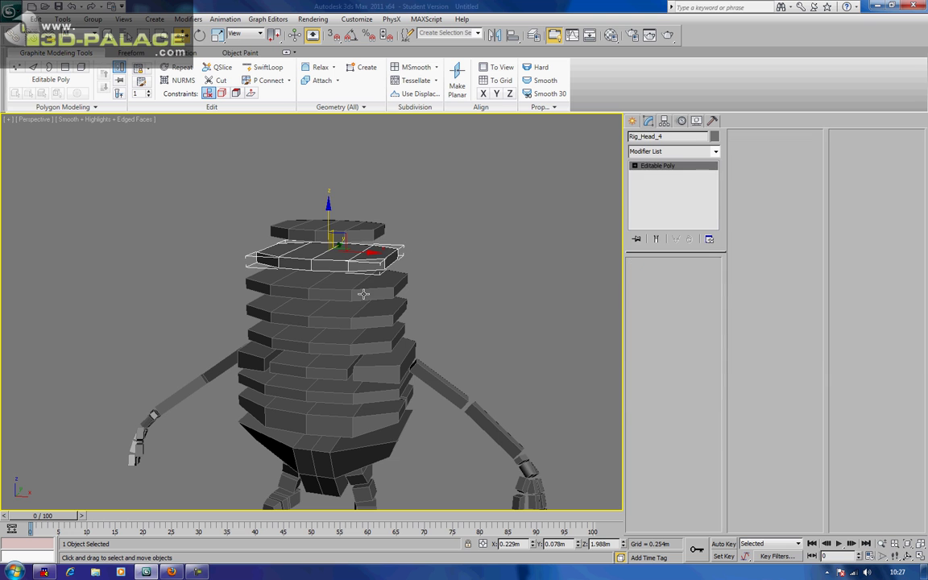
pyautogui.click(662, 137)
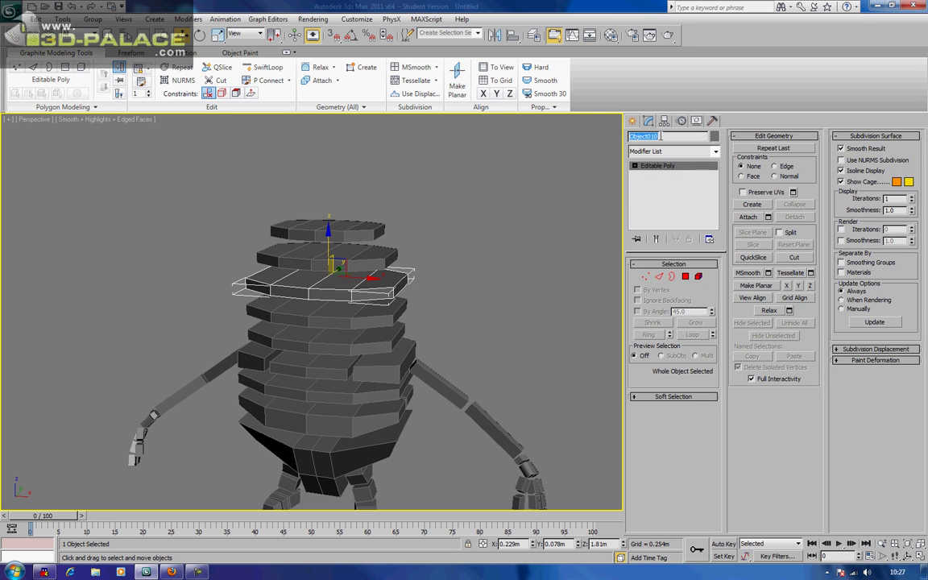
pyautogui.hotkey('ctrl', 'v')
pyautogui.write('3')
# Step: Rename the two lowest head slices above the shoulders as Rig_Head_2 and Rig_Head_1, from upper to lower
pyautogui.click(321, 318)
pyautogui.click(668, 136)
pyautogui.hotkey('ctrl', 'v')
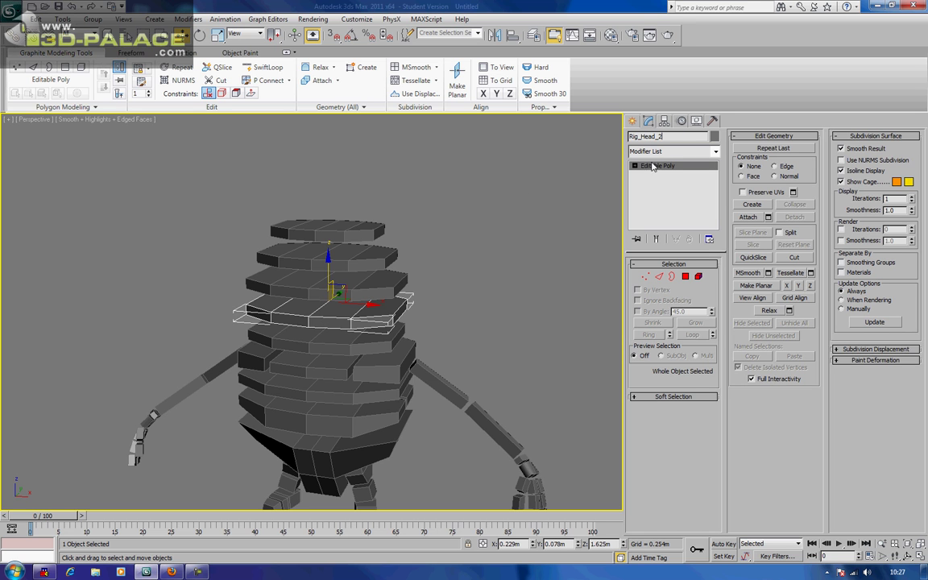
pyautogui.click(314, 339)
pyautogui.click(664, 136)
pyautogui.hotkey('ctrl', 'v')
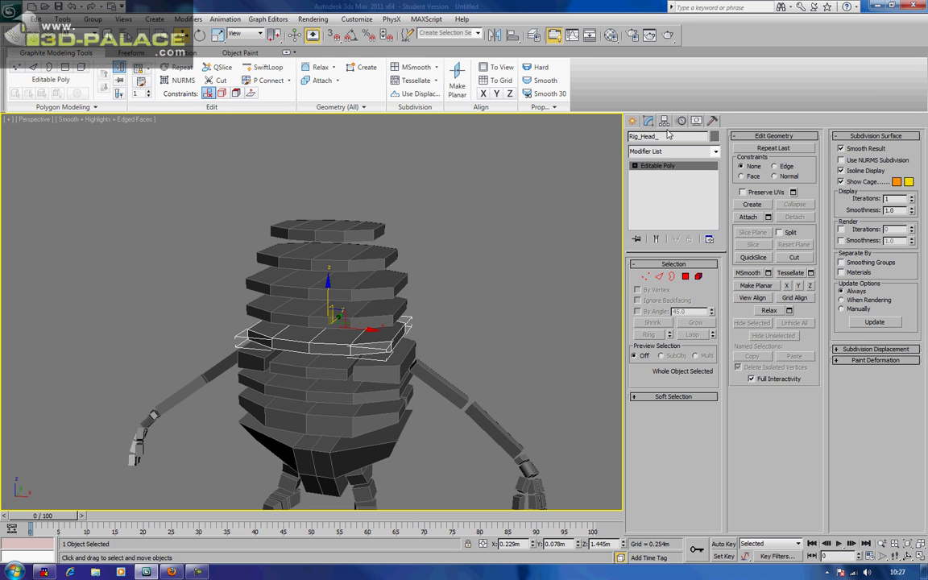
pyautogui.click(468, 213)
# Step: Review the rig's object names in the Select From Scene list and inspect the whole character from the front
pyautogui.scroll(-5, 468, 213)
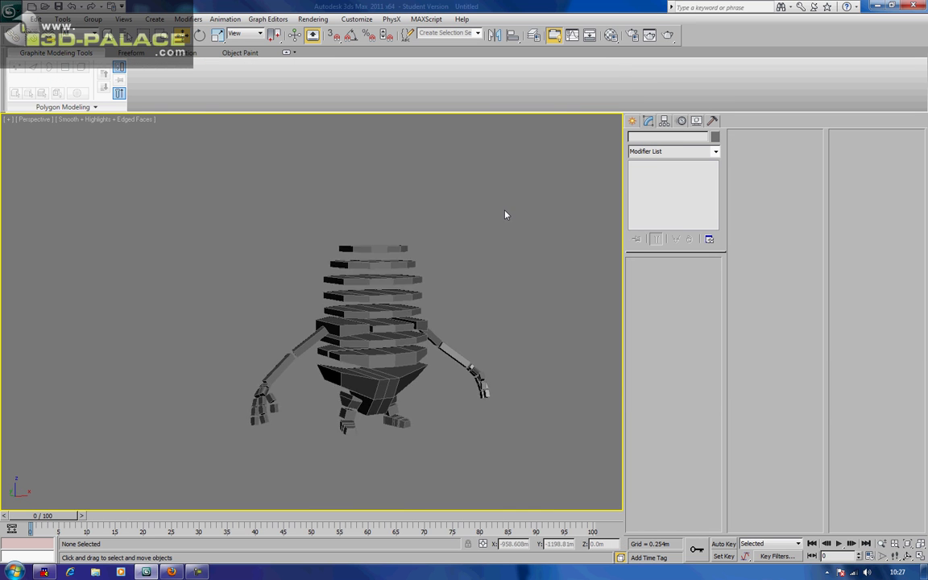
pyautogui.scroll(2, 492, 198)
pyautogui.press('h')
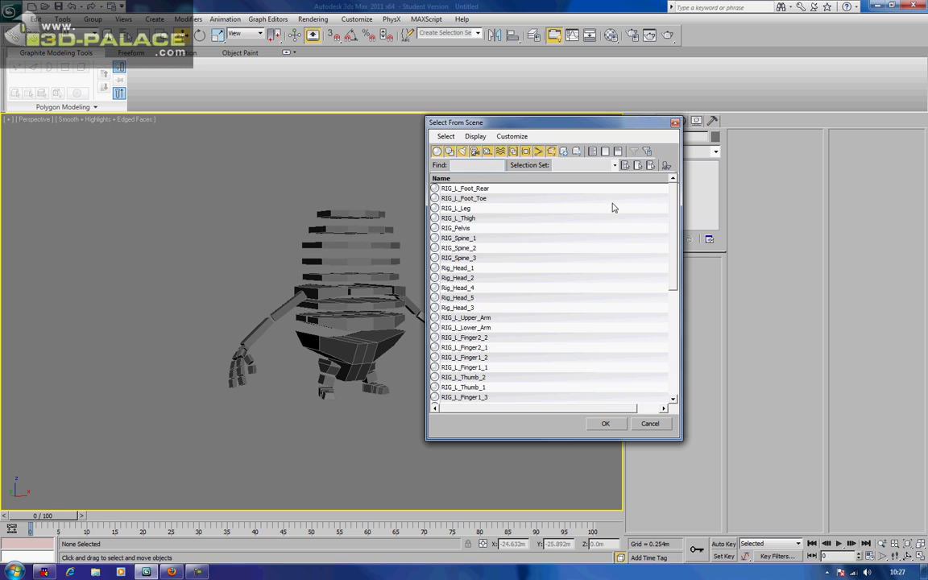
pyautogui.moveTo(669, 232)
pyautogui.mouseDown()
pyautogui.moveTo(668, 365)
pyautogui.moveTo(670, 172)
pyautogui.moveTo(669, 389)
pyautogui.moveTo(672, 213)
pyautogui.mouseUp()
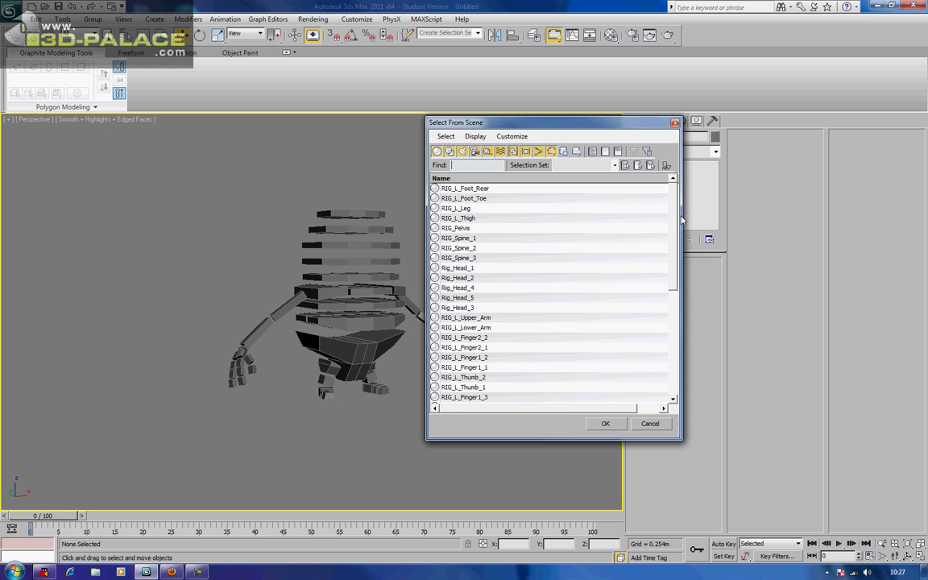
pyautogui.click(675, 124)
pyautogui.keyDown('alt'); pyautogui.moveTo(592, 192); pyautogui.dragTo(449, 227, button='middle'); pyautogui.keyUp('alt')
pyautogui.scroll(-3, 481, 232)
pyautogui.scroll(2, 498, 238)
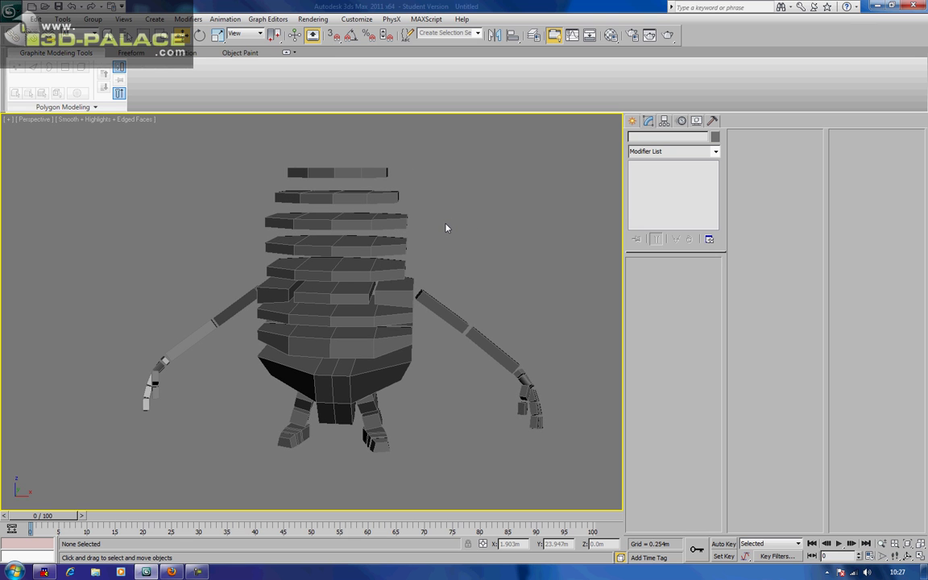